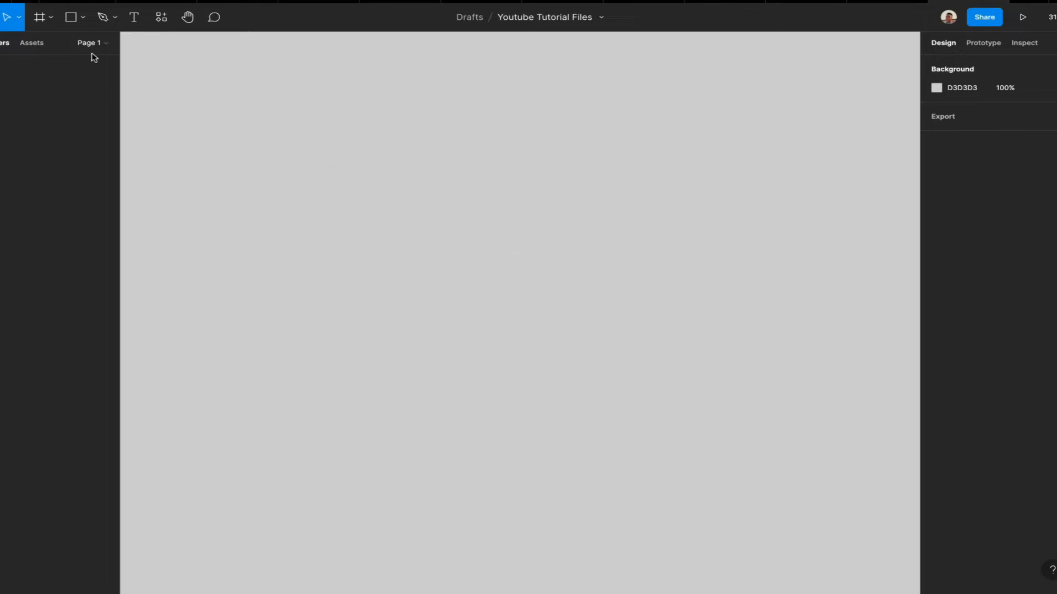
pyautogui.click(52, 20)
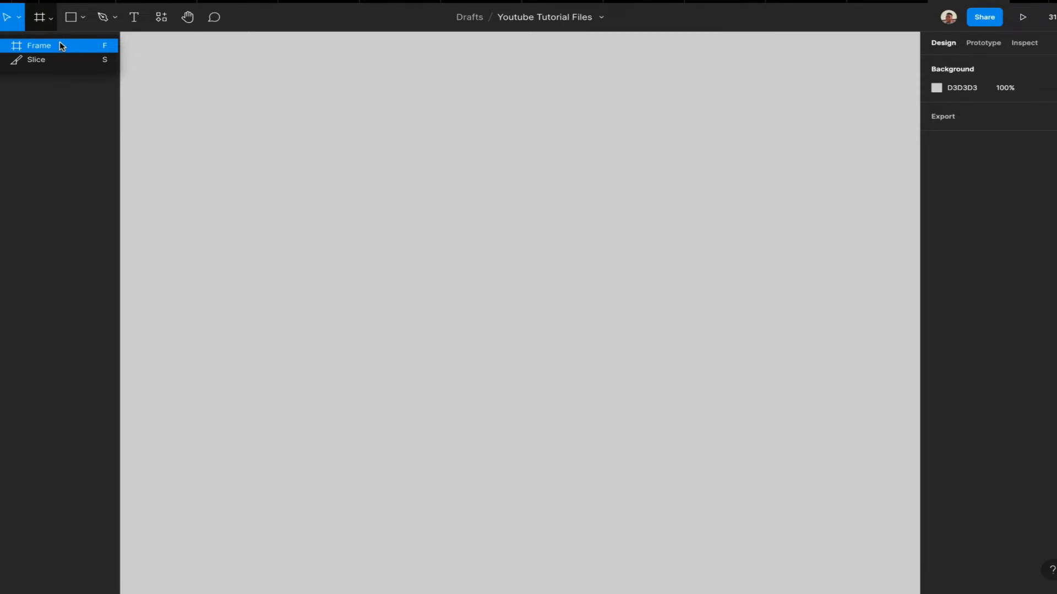
pyautogui.click(188, 48)
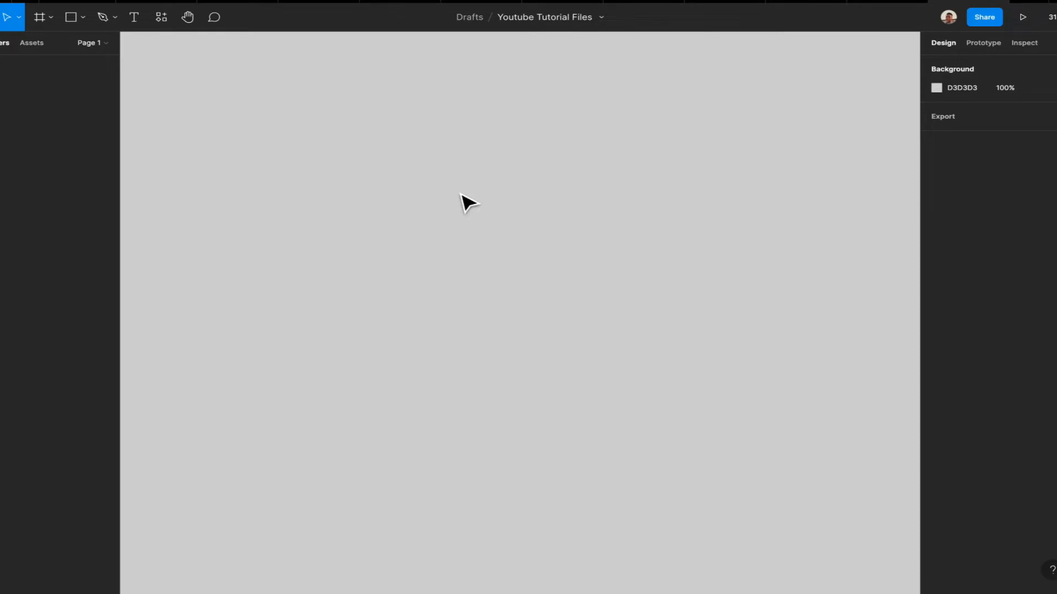
pyautogui.click(49, 22)
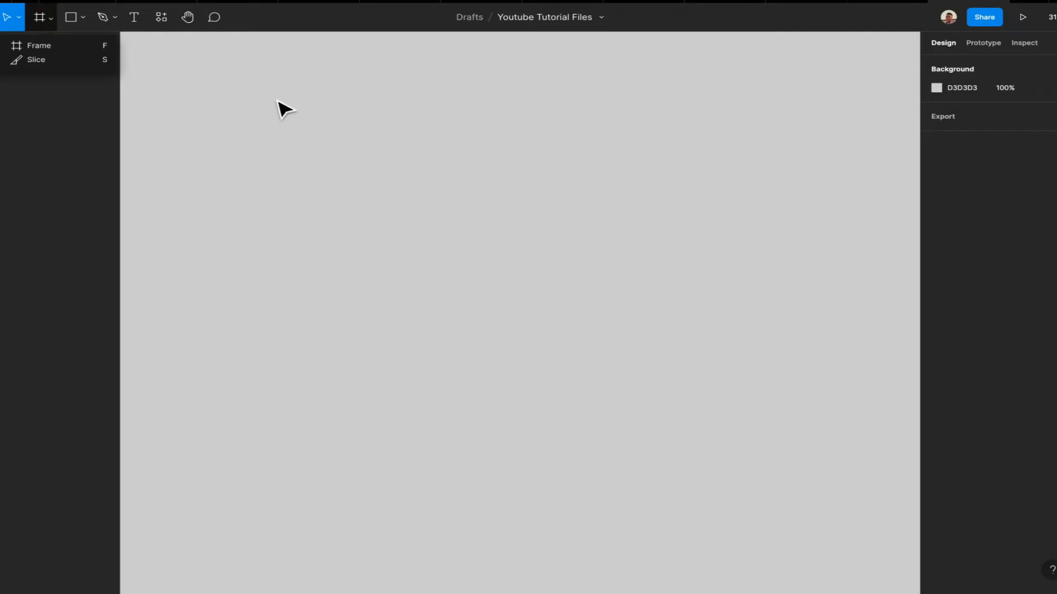
pyautogui.click(267, 132)
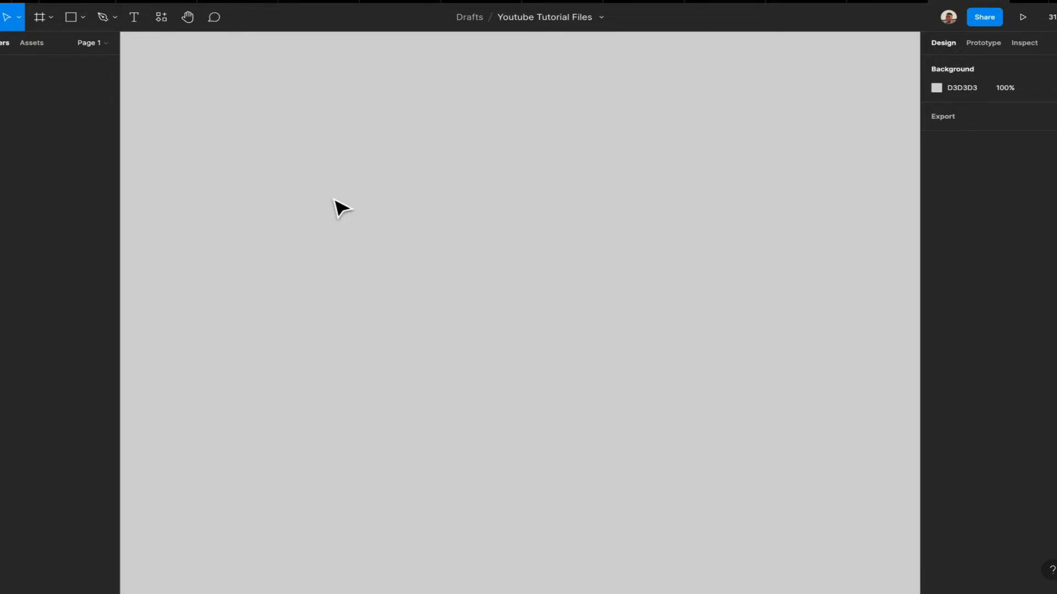
# - Create a frame from the Desktop preset (1440 × 1024) on the empty canvas
pyautogui.press('f')
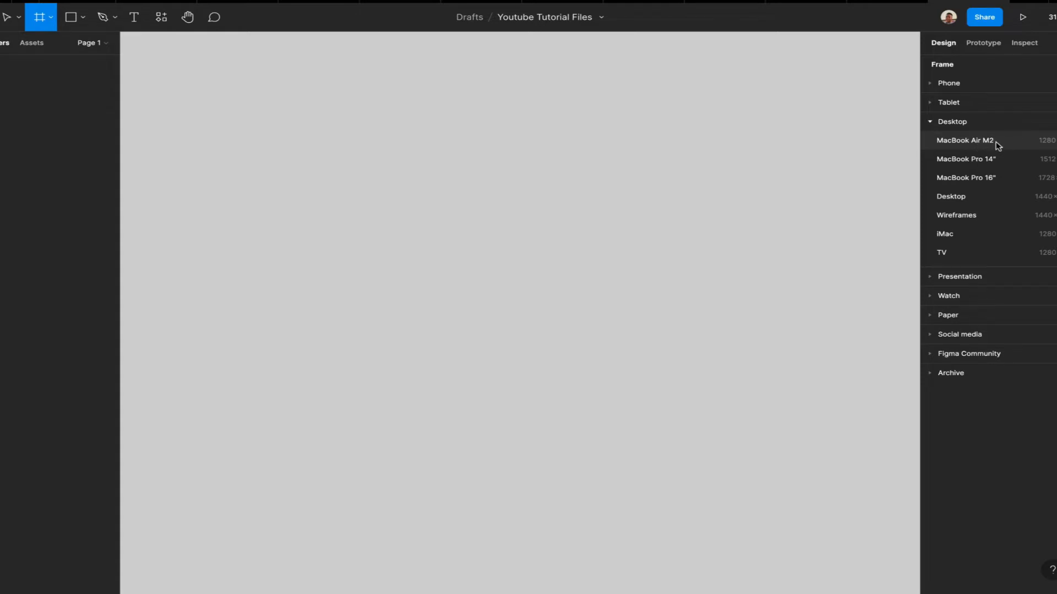
pyautogui.click(960, 198)
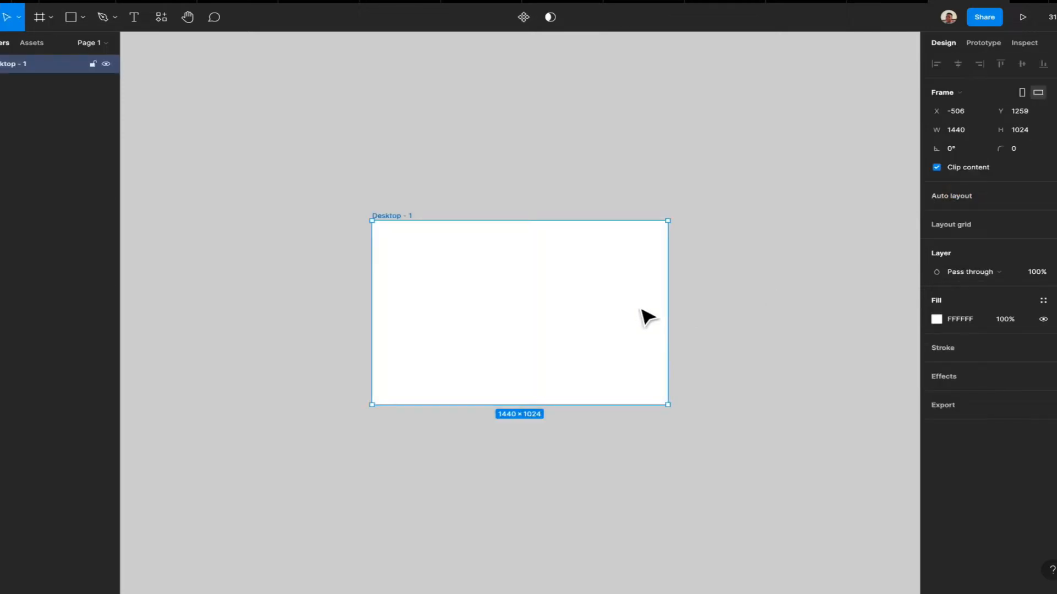
pyautogui.scroll(5, 644, 317)
pyautogui.scroll(1, 640, 310)
pyautogui.hscroll(-3, 640, 310)
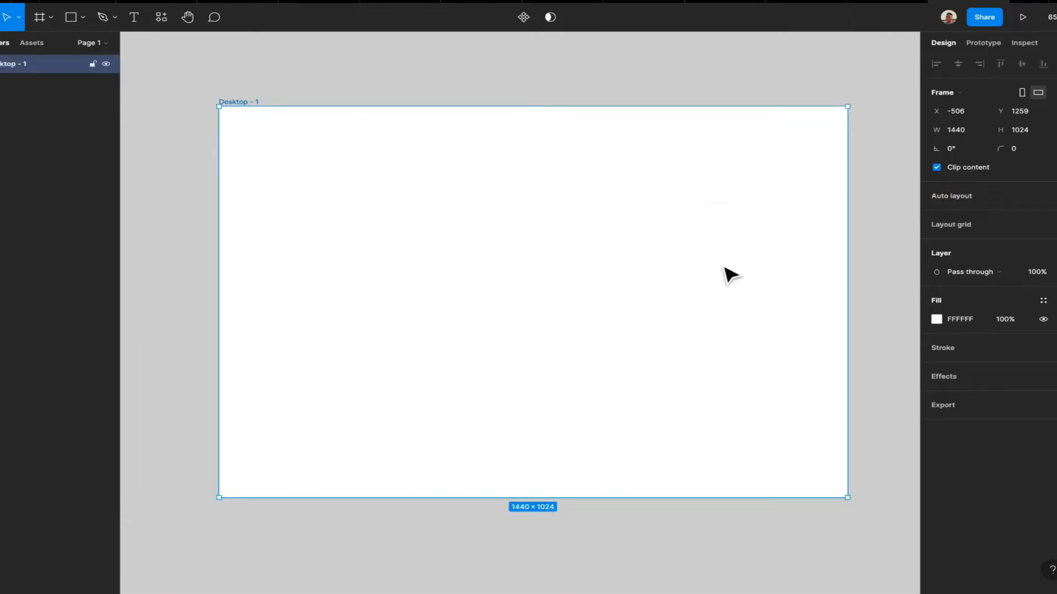
pyautogui.hscroll(1, 699, 262)
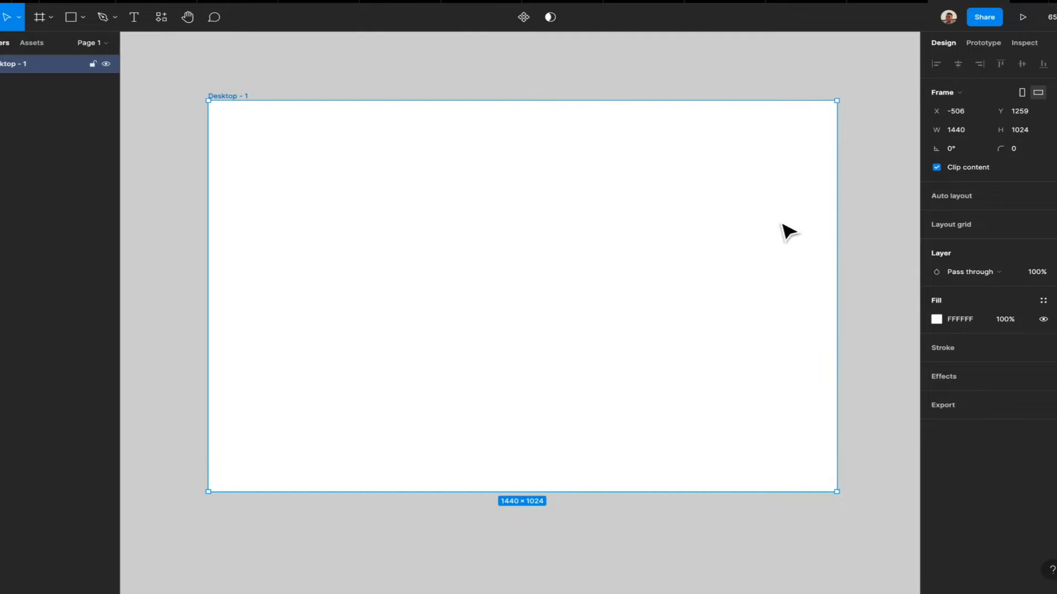
pyautogui.click(861, 256)
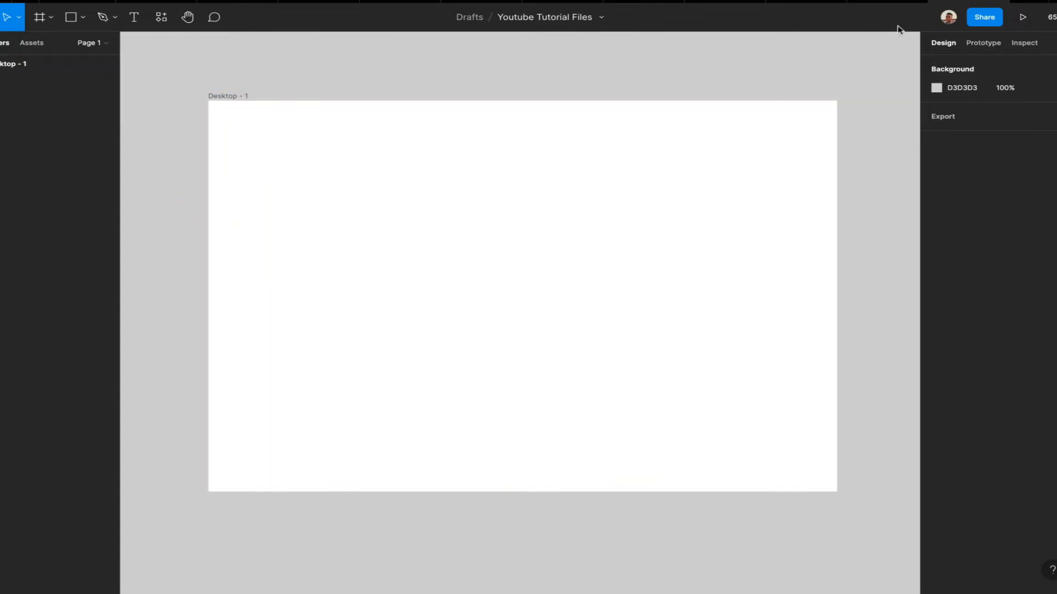
# - Zoom the canvas out and back in around the desktop frame with the zoom commands
pyautogui.click(1048, 18)
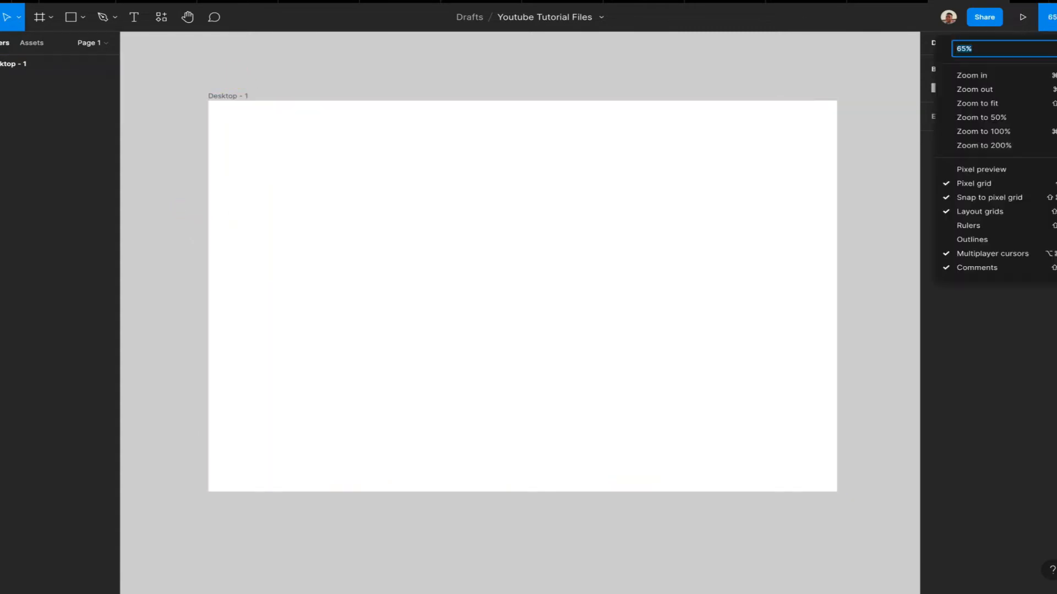
pyautogui.click(993, 90)
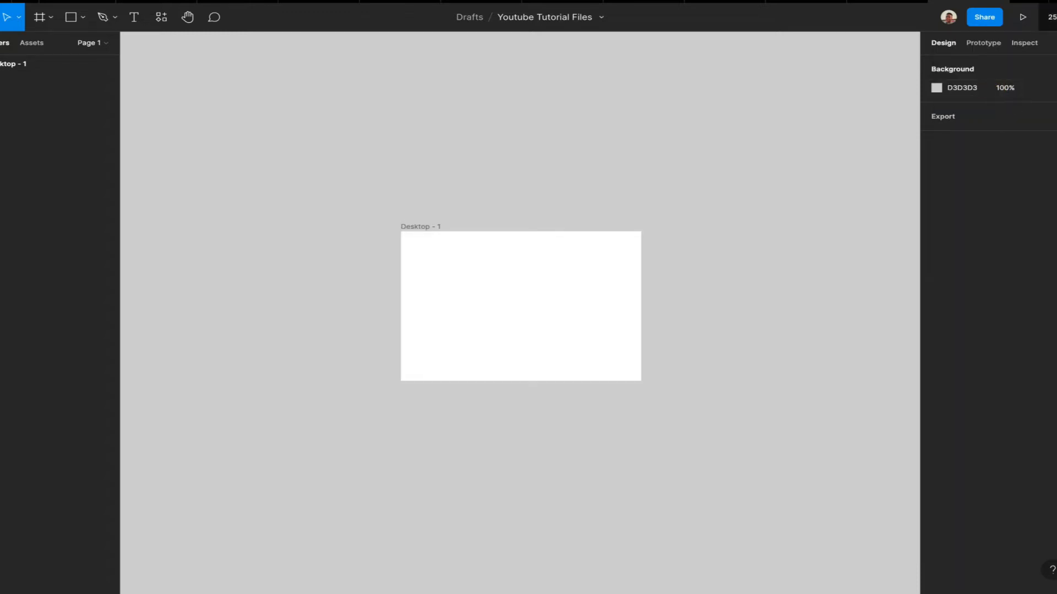
pyautogui.click(1048, 18)
pyautogui.click(1002, 76)
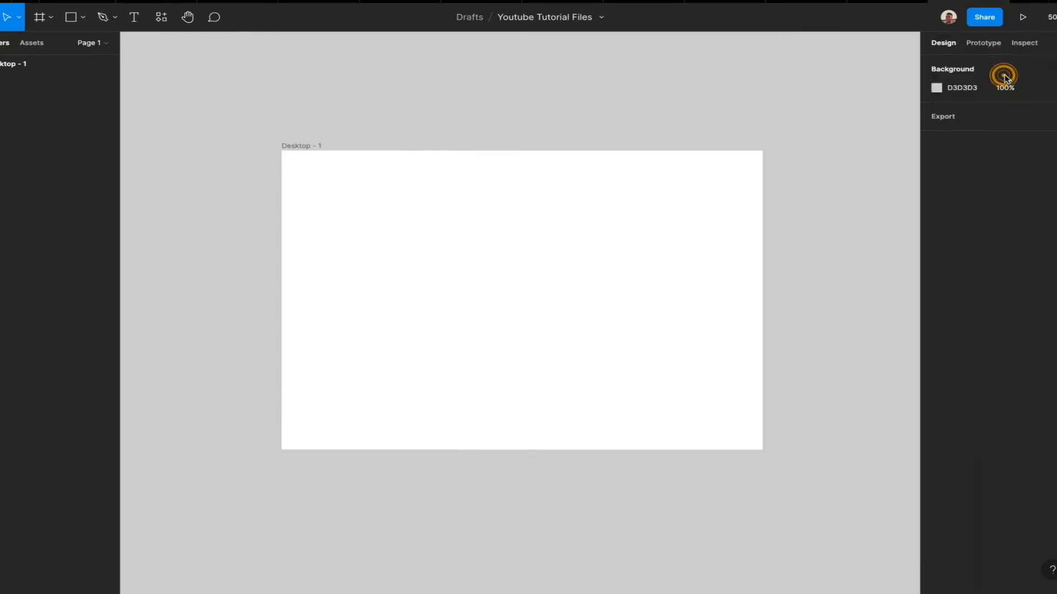
pyautogui.scroll(3, 784, 219)
pyautogui.hscroll(-3, 788, 222)
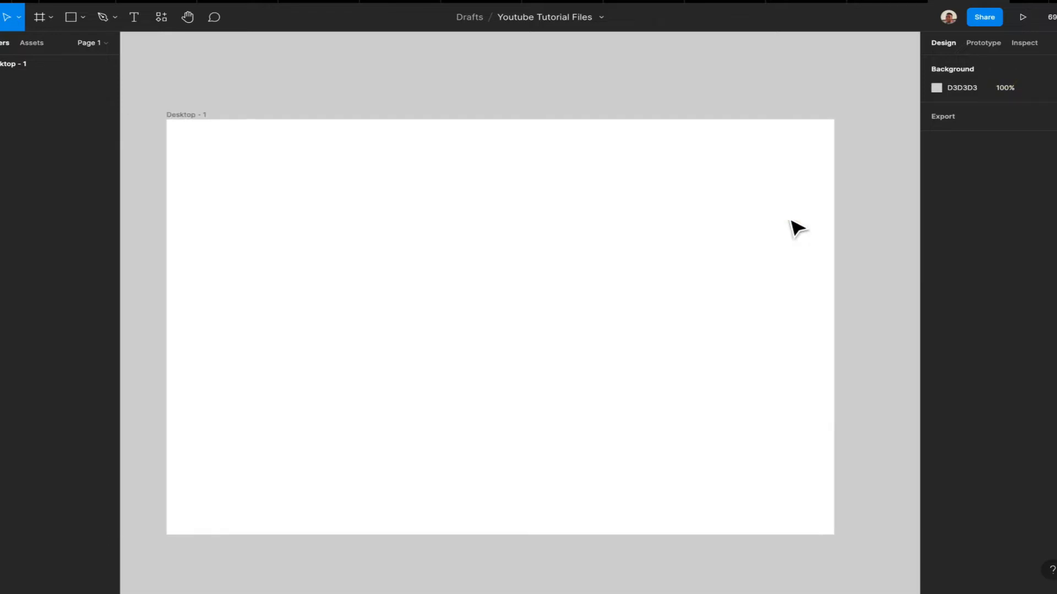
pyautogui.click(242, 148)
pyautogui.click(264, 99)
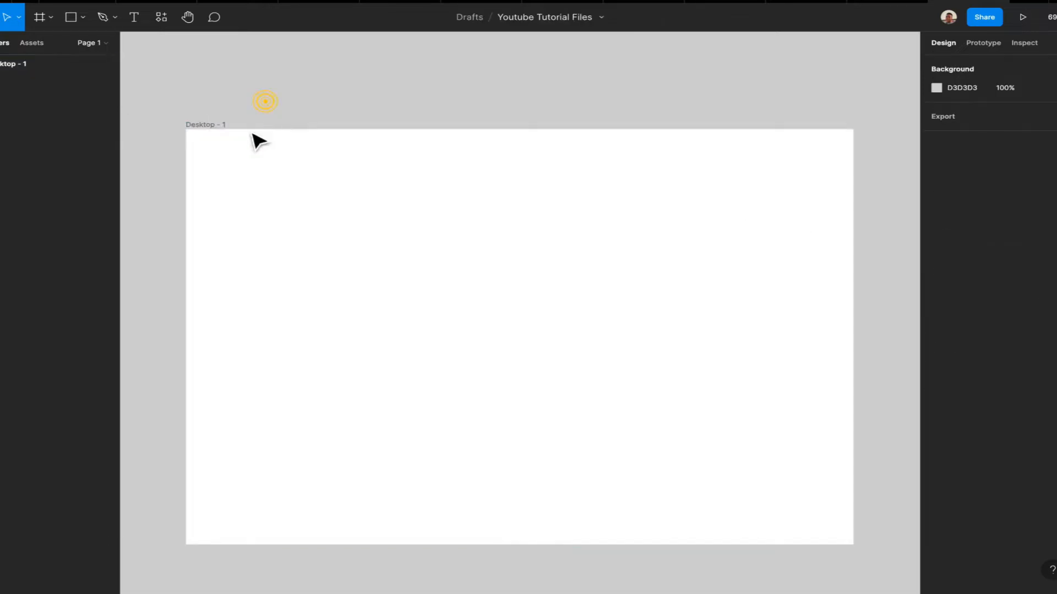
# - Add a layout grid to the desktop frame and change its type to Columns
pyautogui.click(204, 127)
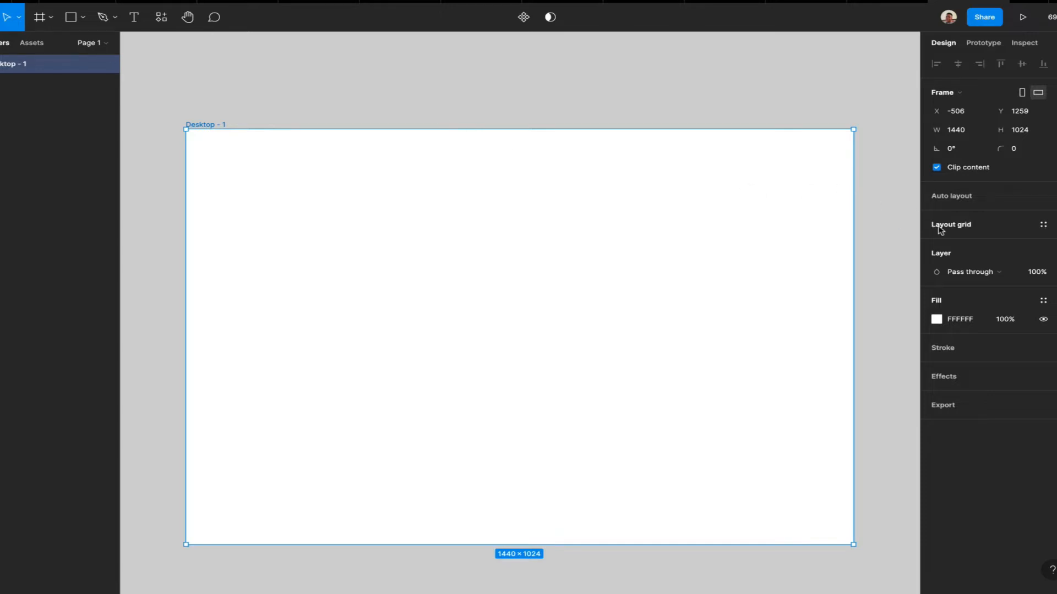
pyautogui.click(876, 190)
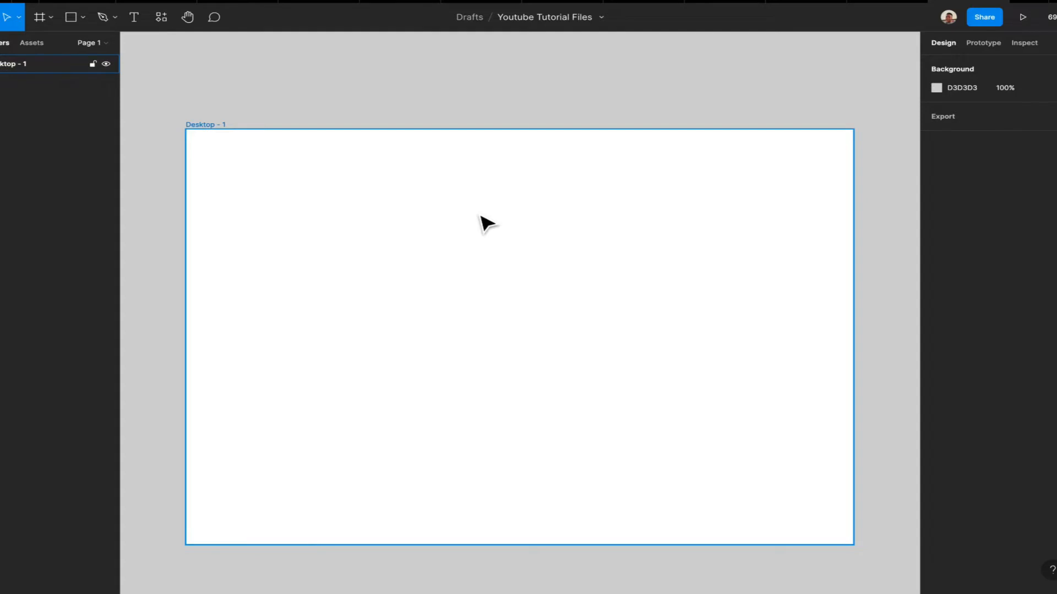
pyautogui.scroll(-1, 479, 216)
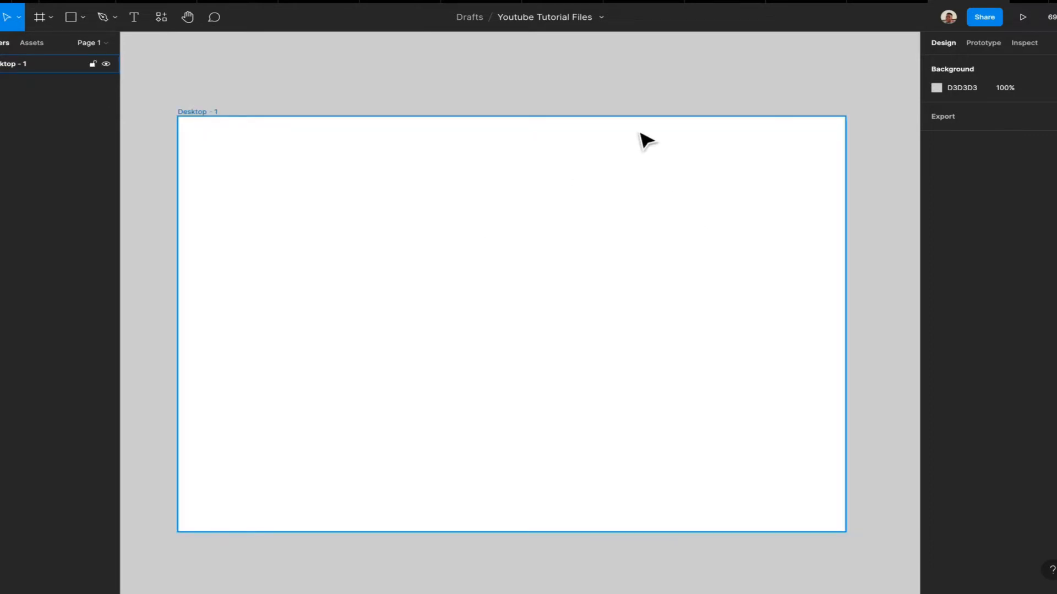
pyautogui.click(604, 177)
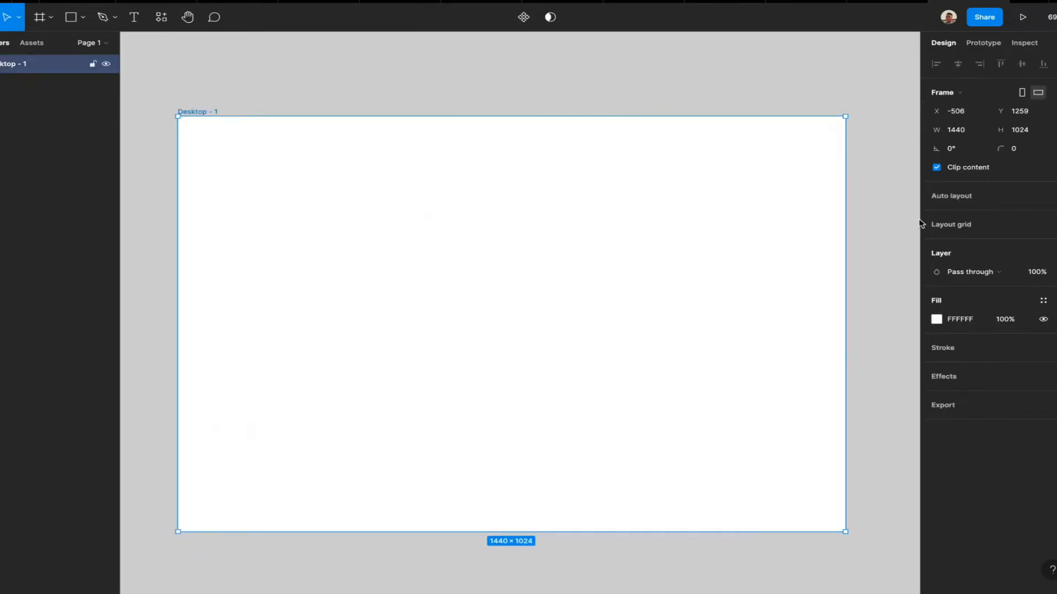
pyautogui.click(942, 229)
pyautogui.click(936, 242)
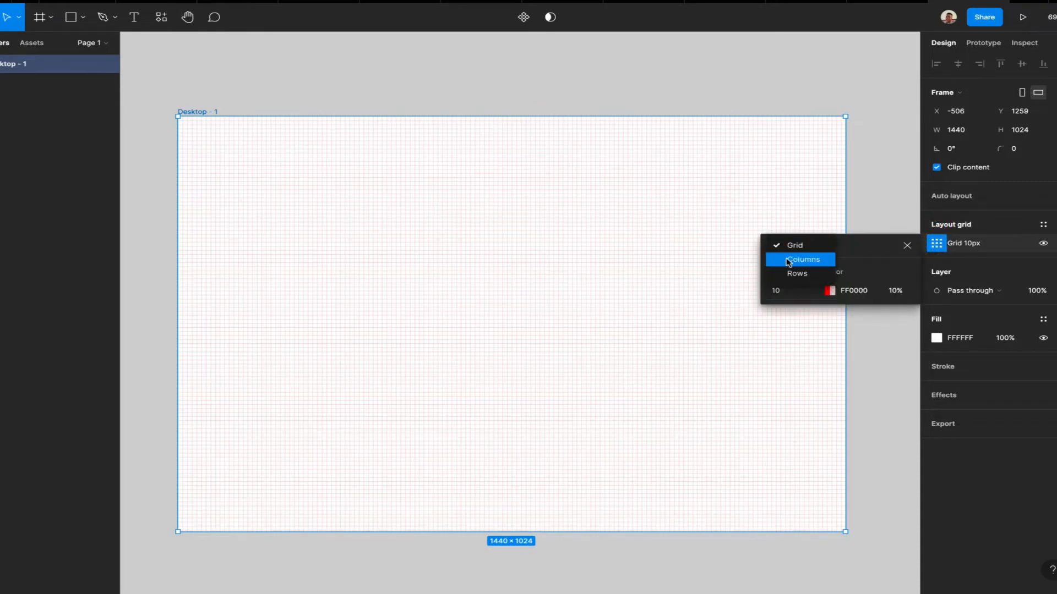
pyautogui.click(789, 262)
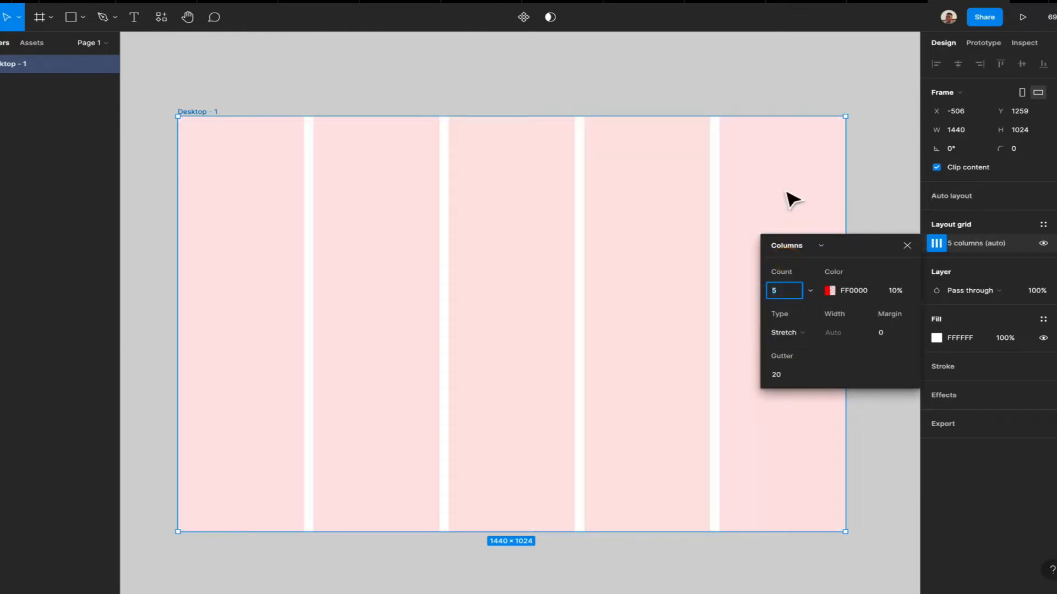
# - Switch the desktop frame's layout grid to Rows and remove the grid
pyautogui.click(810, 290)
pyautogui.click(839, 247)
pyautogui.click(802, 252)
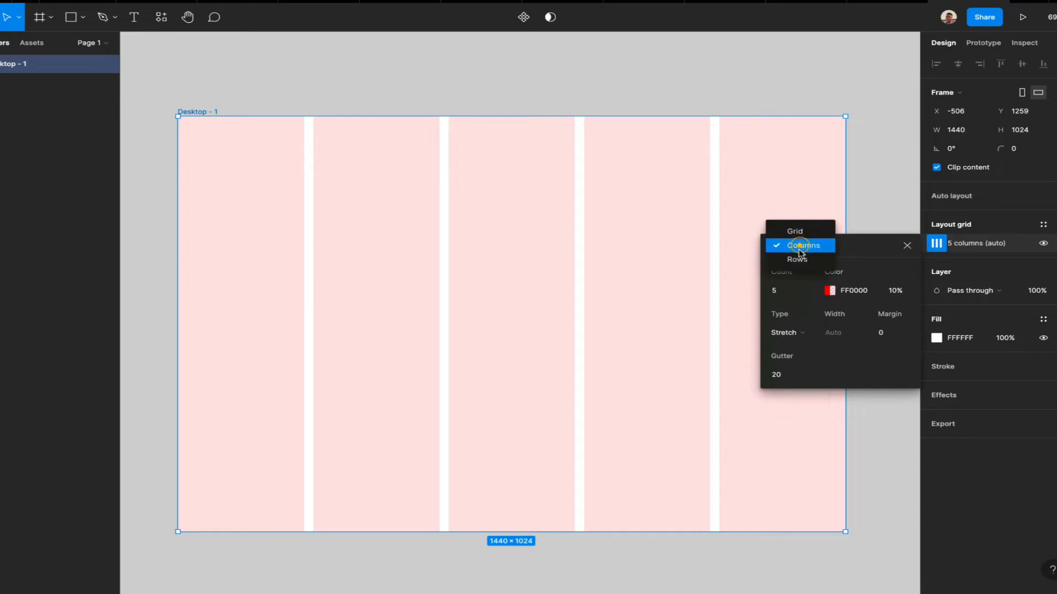
pyautogui.click(798, 261)
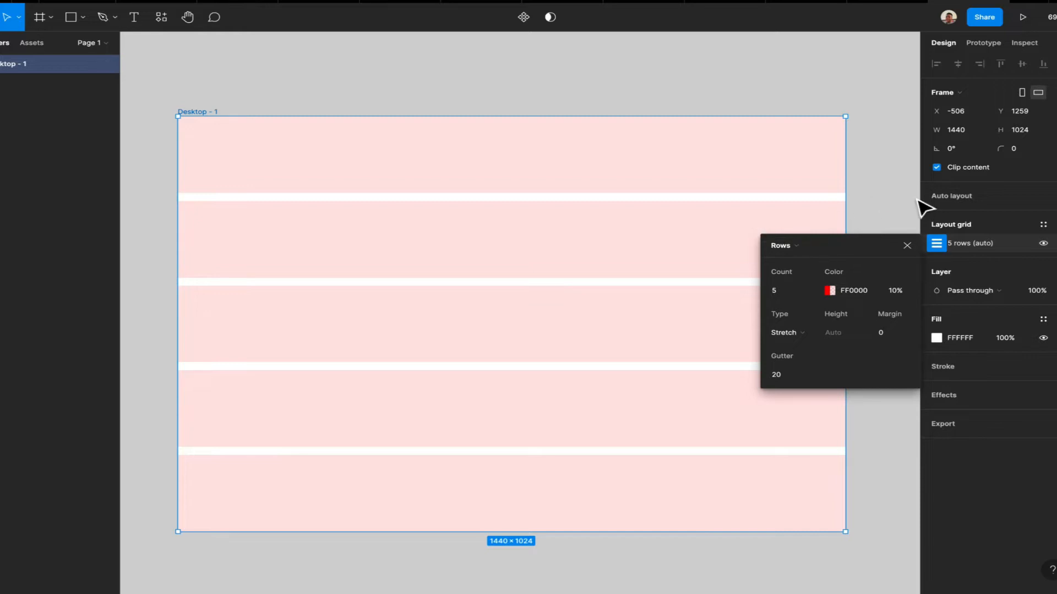
pyautogui.click(904, 249)
pyautogui.click(1053, 243)
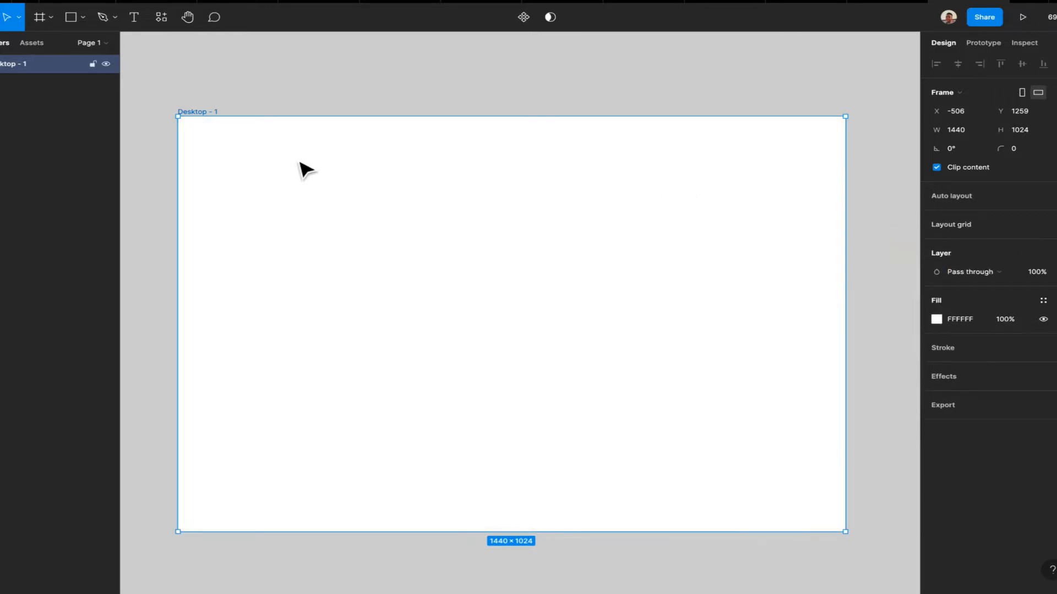
# - Add a layout grid to the desktop frame, set as Columns with a count of 12
pyautogui.click(217, 96)
pyautogui.click(192, 112)
pyautogui.hscroll(-1, 447, 242)
pyautogui.scroll(1, 447, 242)
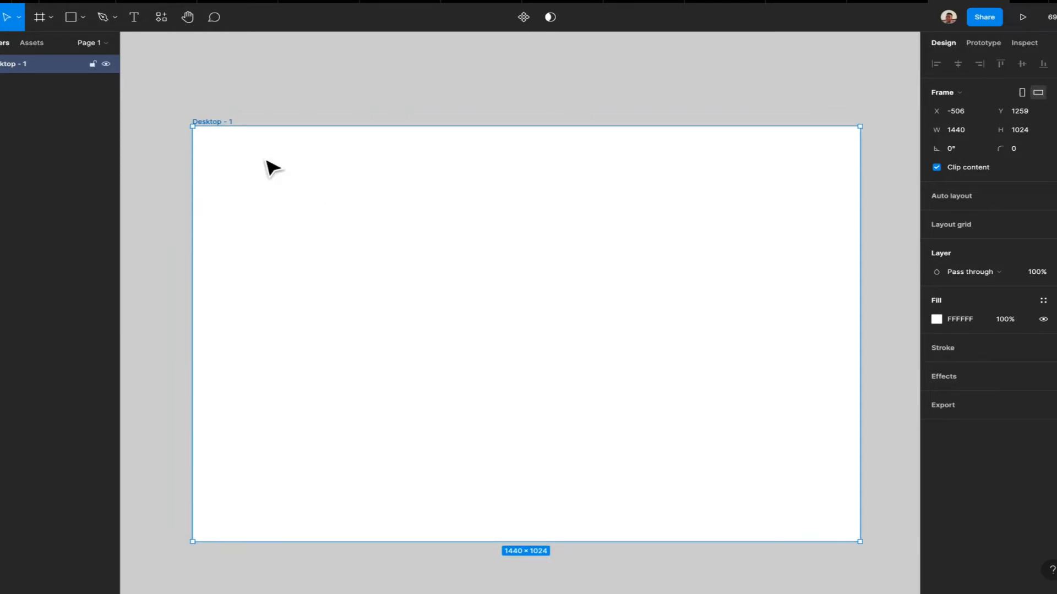
pyautogui.click(224, 123)
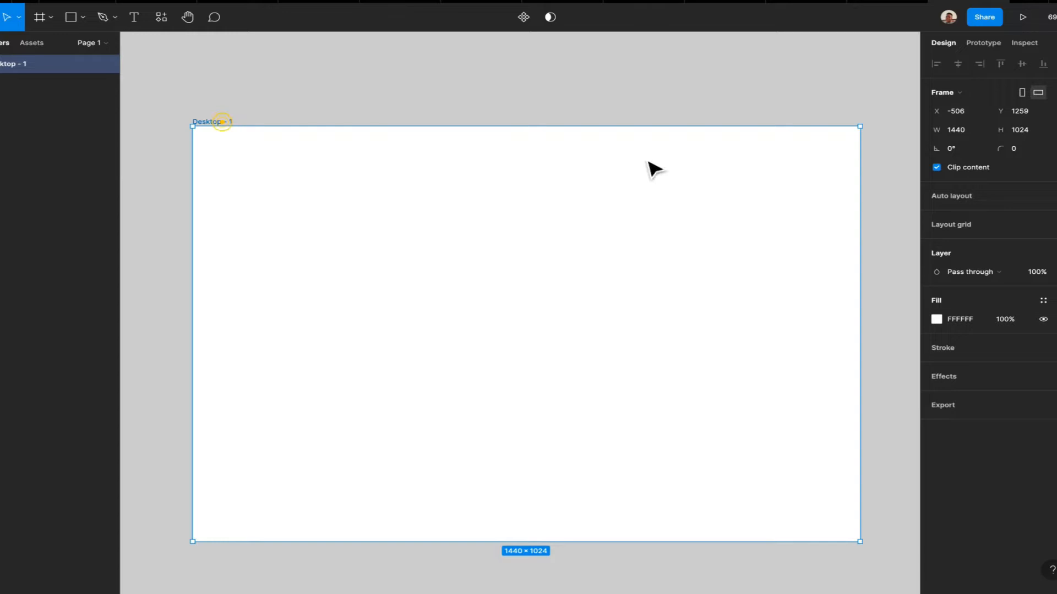
pyautogui.click(959, 226)
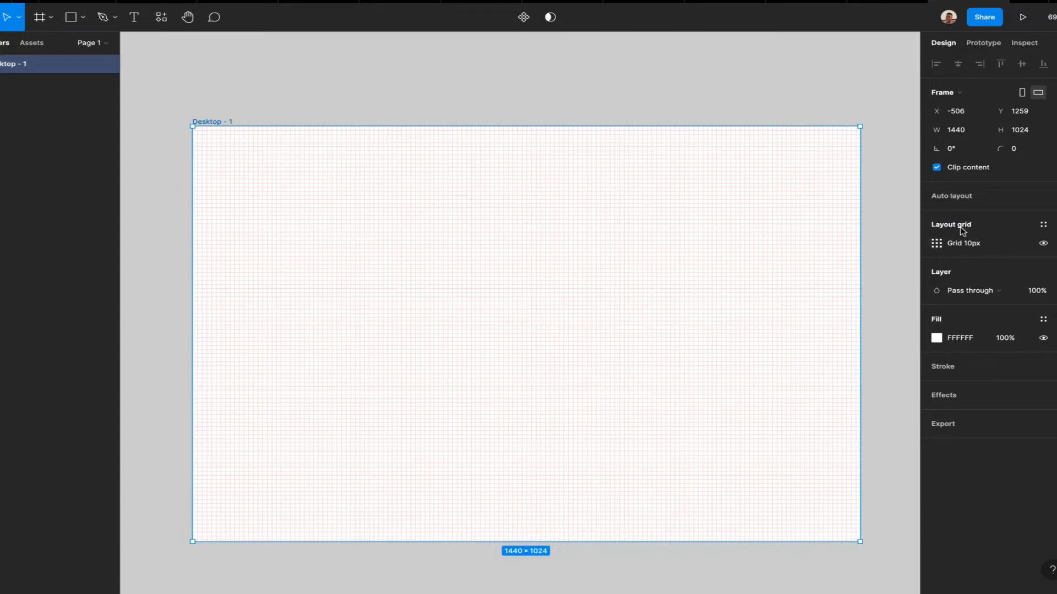
pyautogui.click(937, 245)
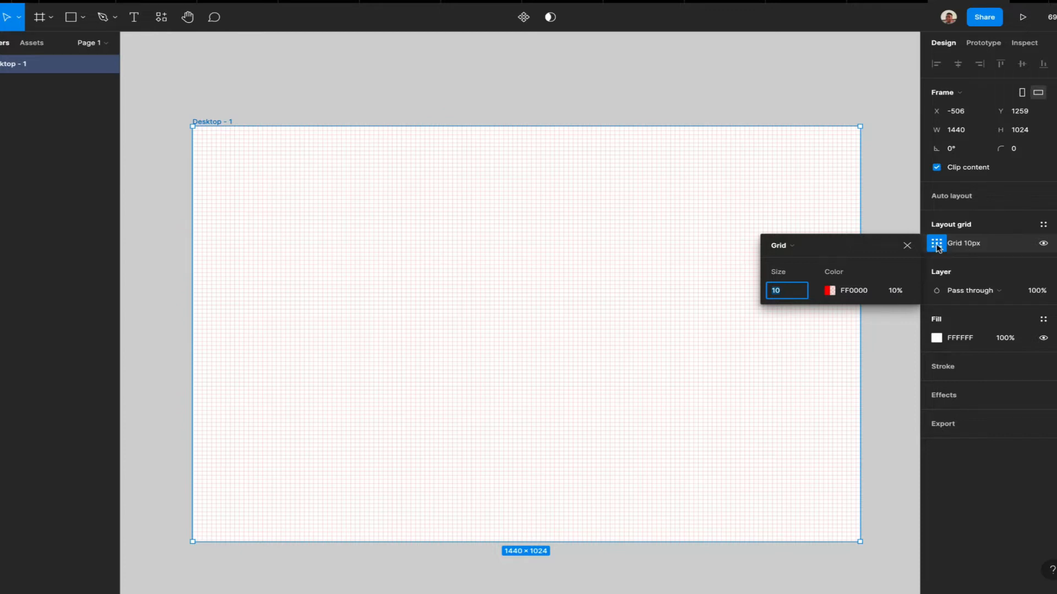
pyautogui.click(806, 252)
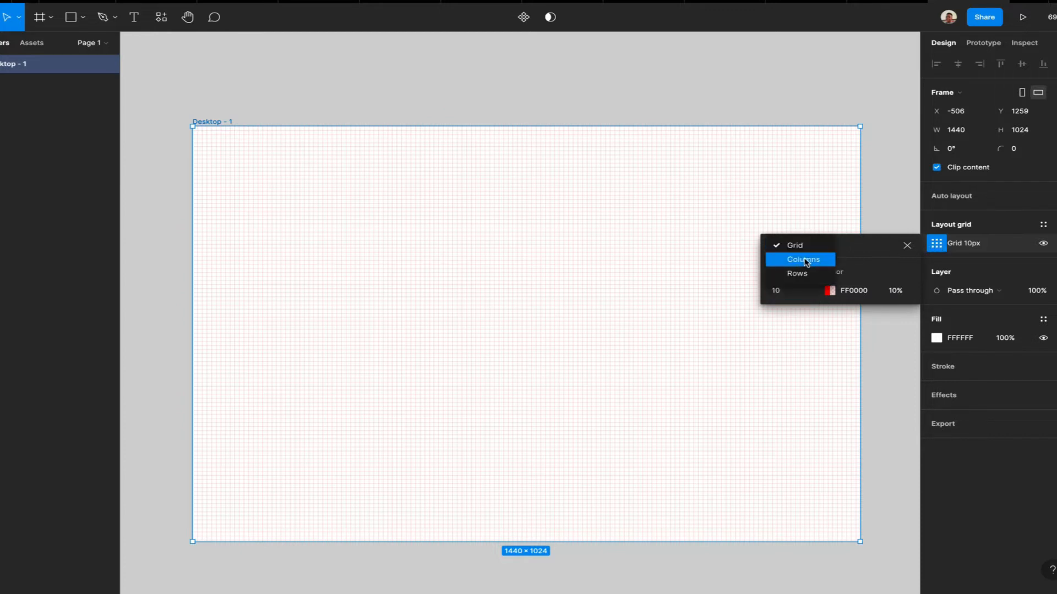
pyautogui.click(806, 262)
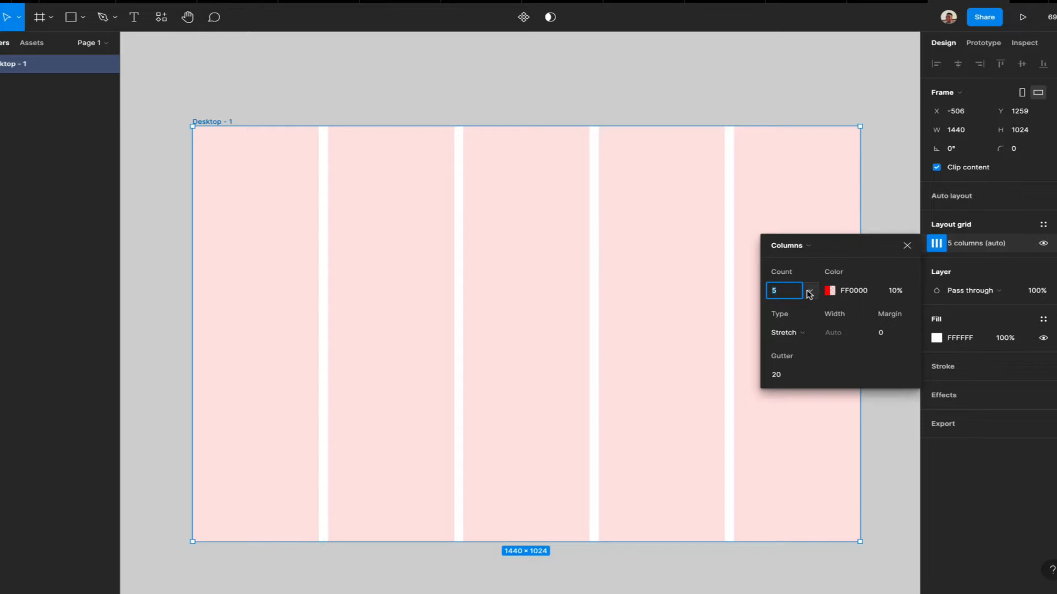
pyautogui.click(809, 292)
pyautogui.click(806, 389)
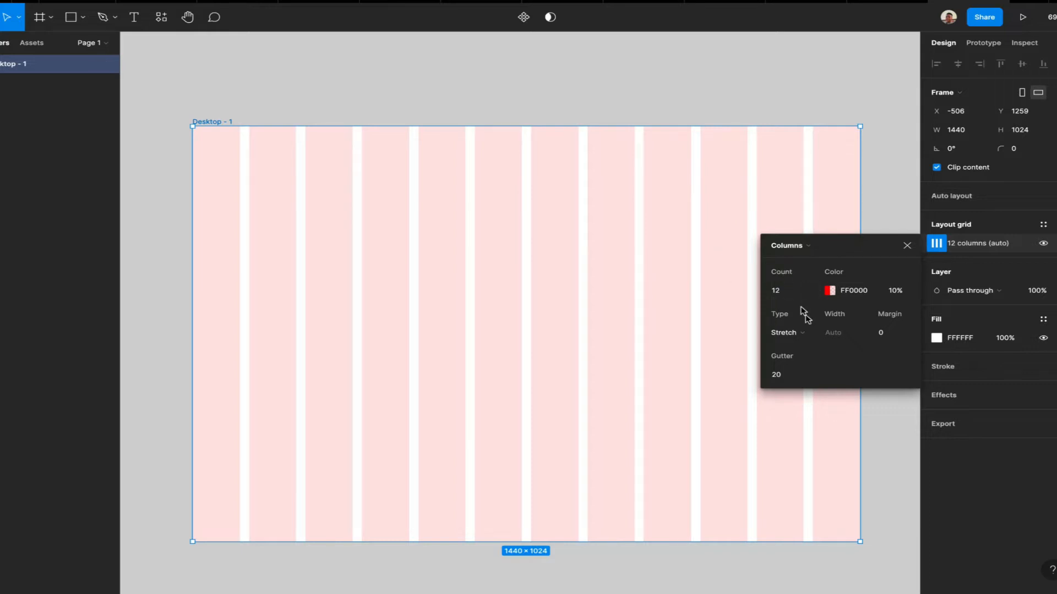
# - Change the column grid's color to light pink FCCBC0 at 46% opacity
pyautogui.click(829, 291)
pyautogui.moveTo(633, 318); pyautogui.dragTo(691, 358)
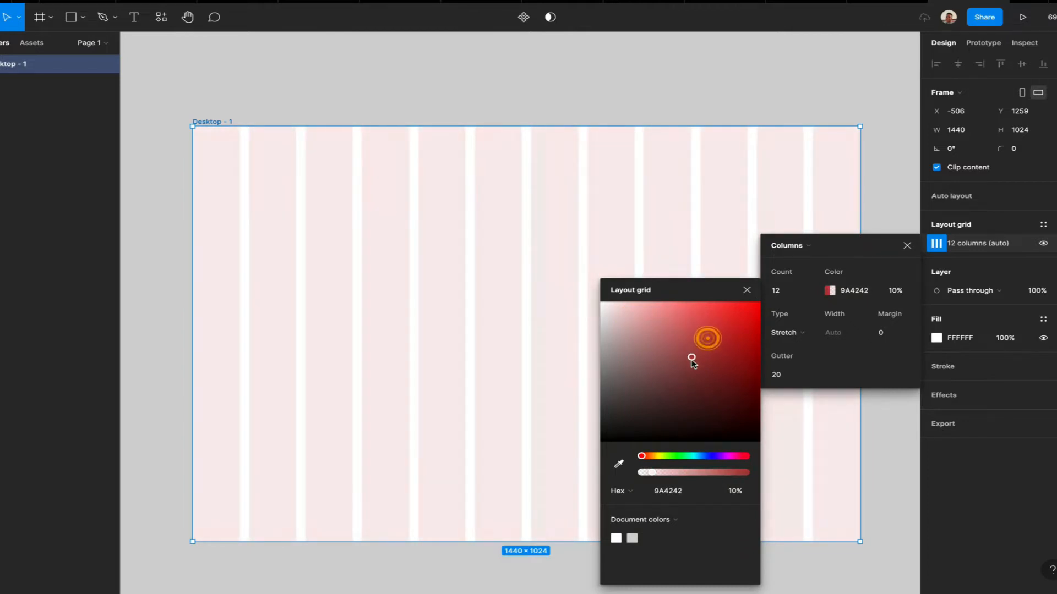
pyautogui.moveTo(682, 457); pyautogui.dragTo(649, 462)
pyautogui.click(697, 474)
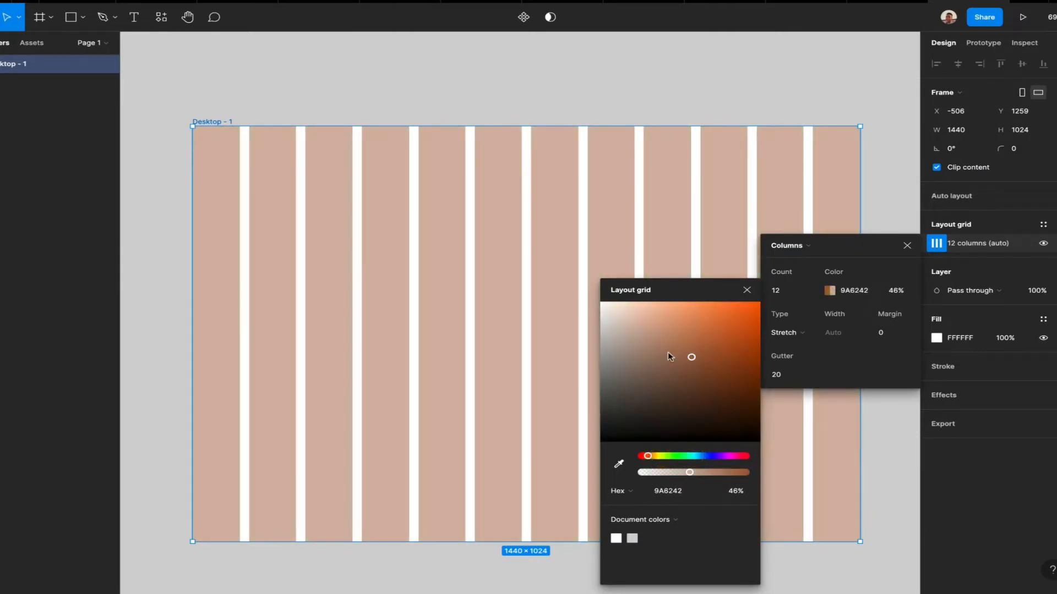
pyautogui.moveTo(668, 357); pyautogui.dragTo(638, 308)
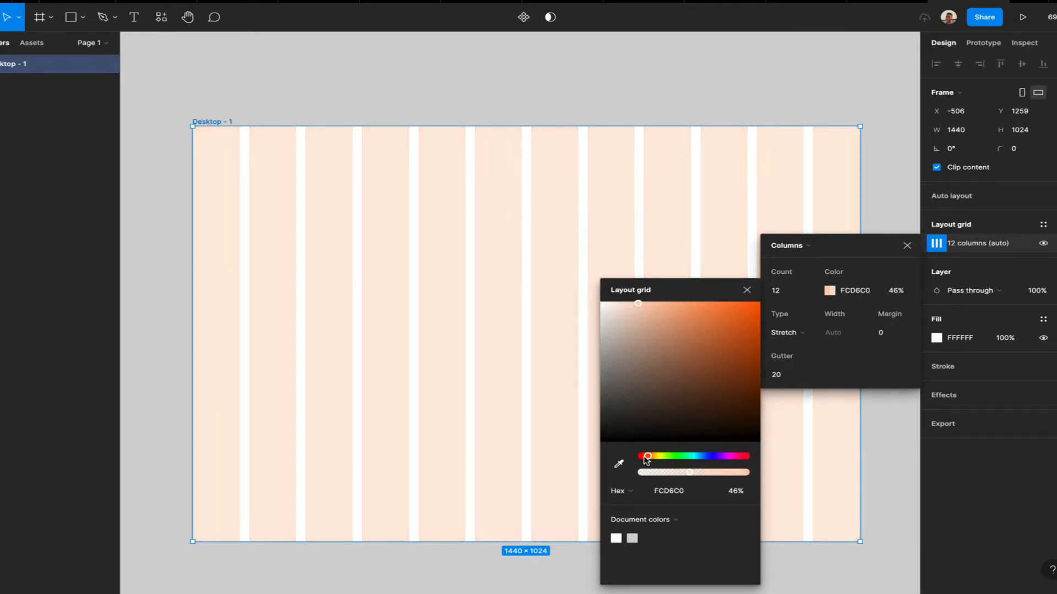
pyautogui.moveTo(647, 460); pyautogui.dragTo(643, 460)
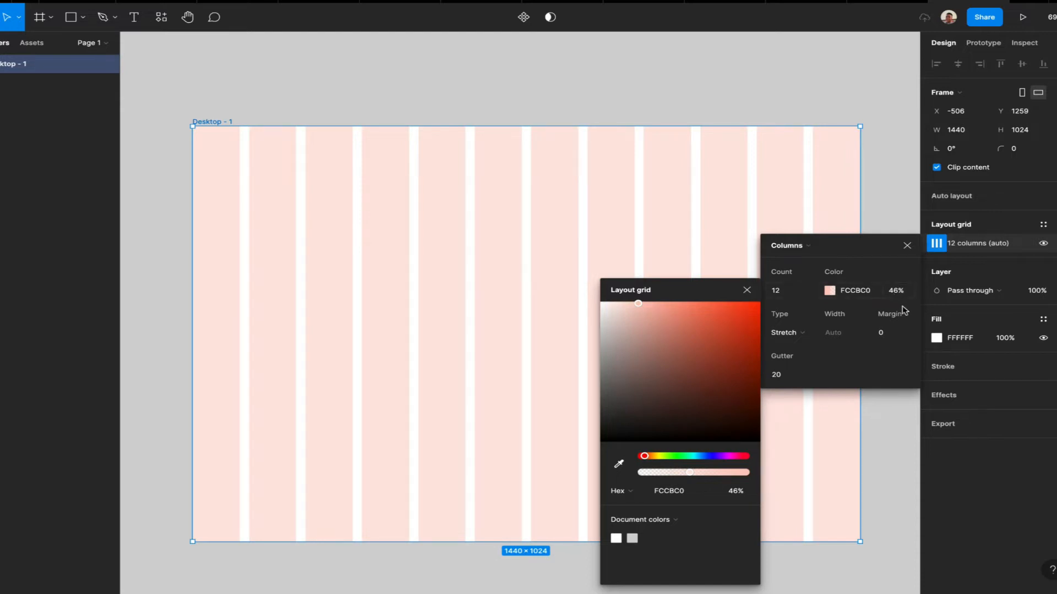
pyautogui.click(849, 298)
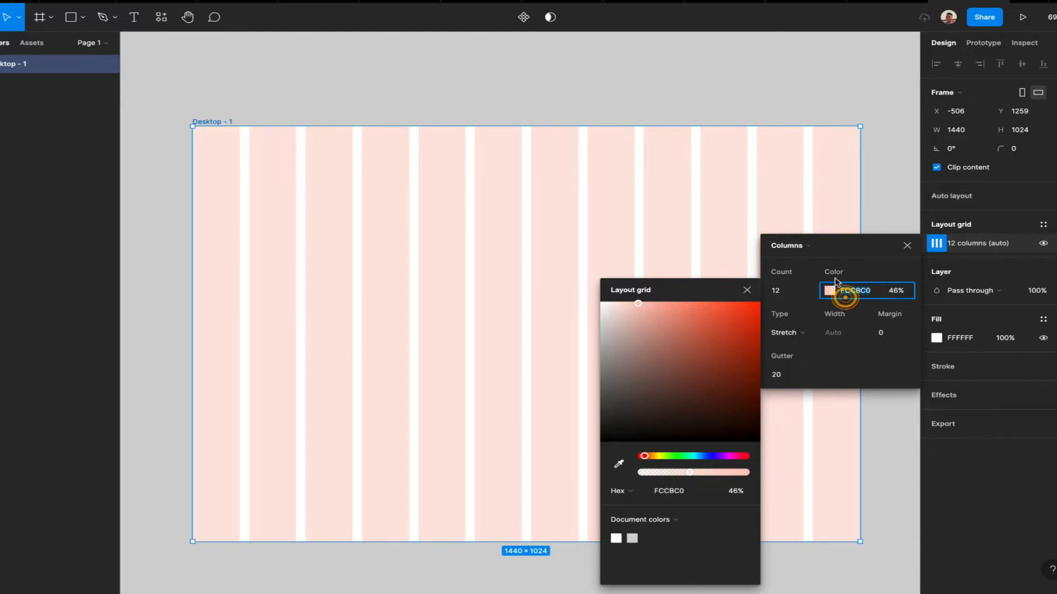
# - Close the color picker and try the Left and Right types on the 12-column layout grid
pyautogui.click(746, 291)
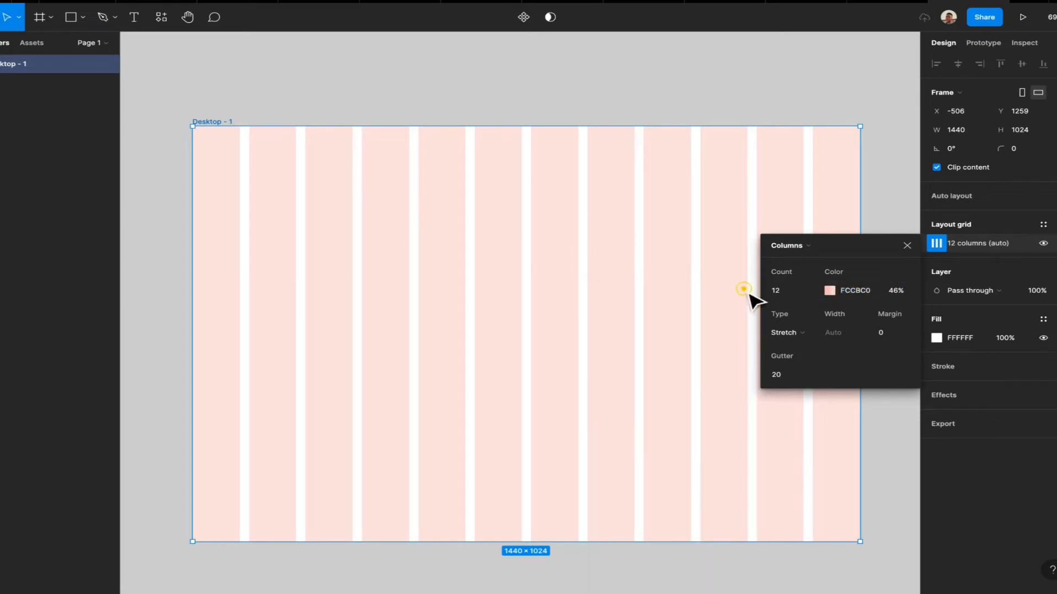
pyautogui.click(803, 334)
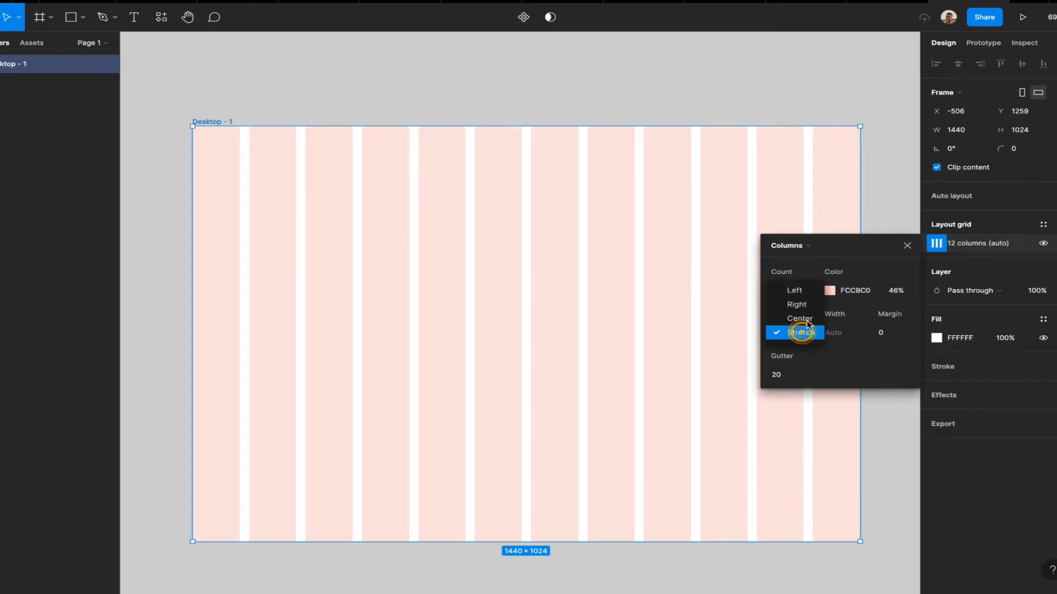
pyautogui.click(812, 359)
pyautogui.click(807, 335)
pyautogui.click(805, 295)
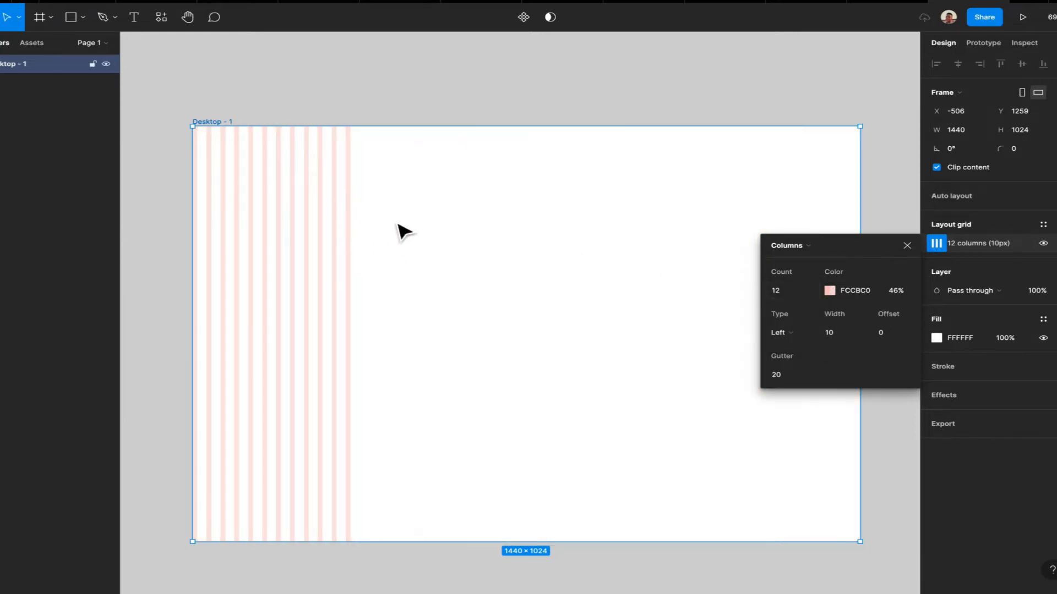
pyautogui.click(778, 332)
pyautogui.click(796, 346)
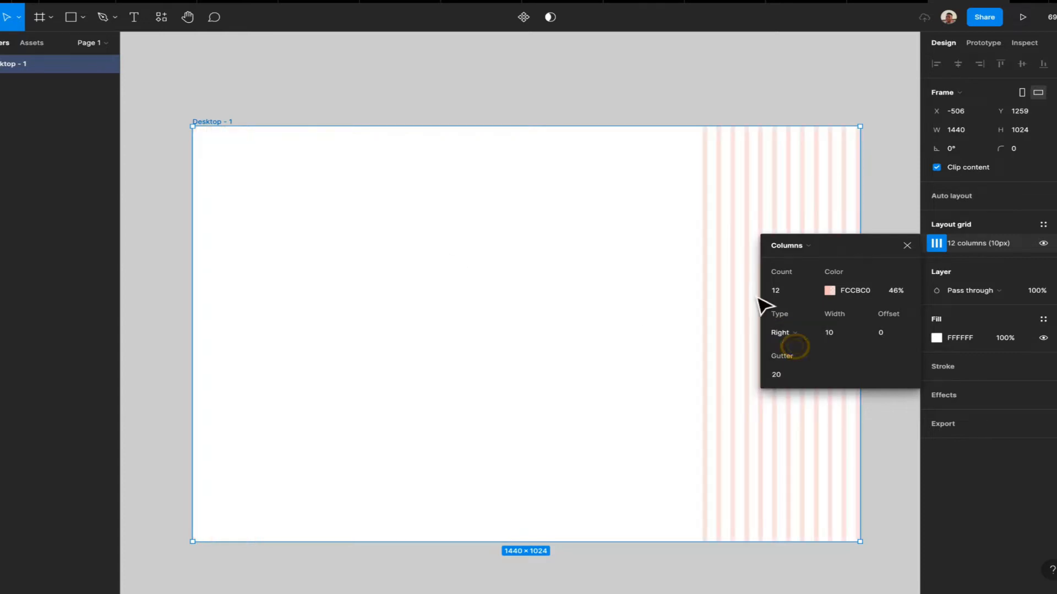
# - Switch the column grid's type to Center and return it to Stretch
pyautogui.click(803, 338)
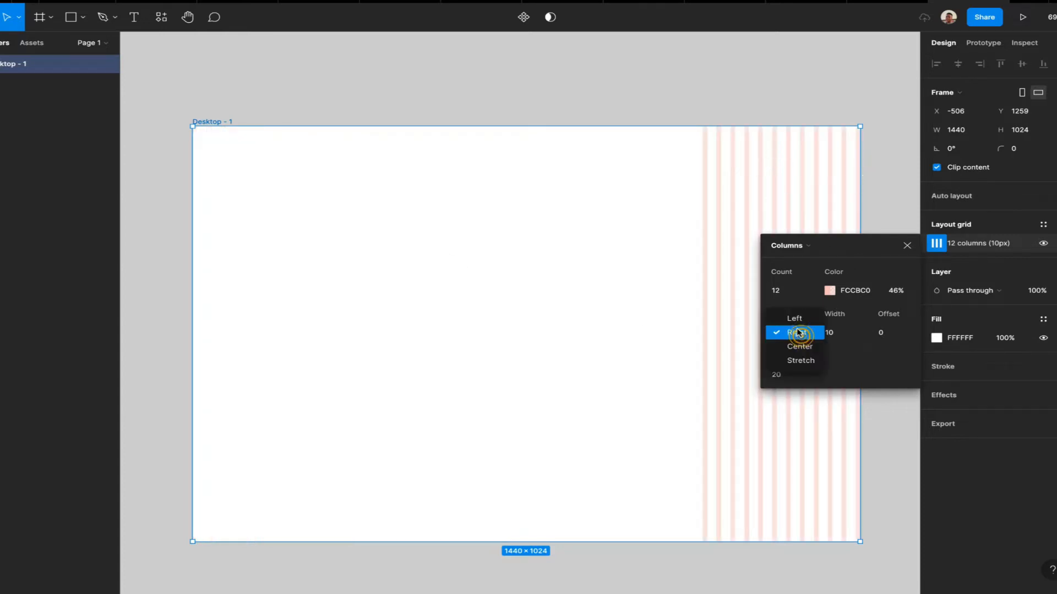
pyautogui.click(796, 346)
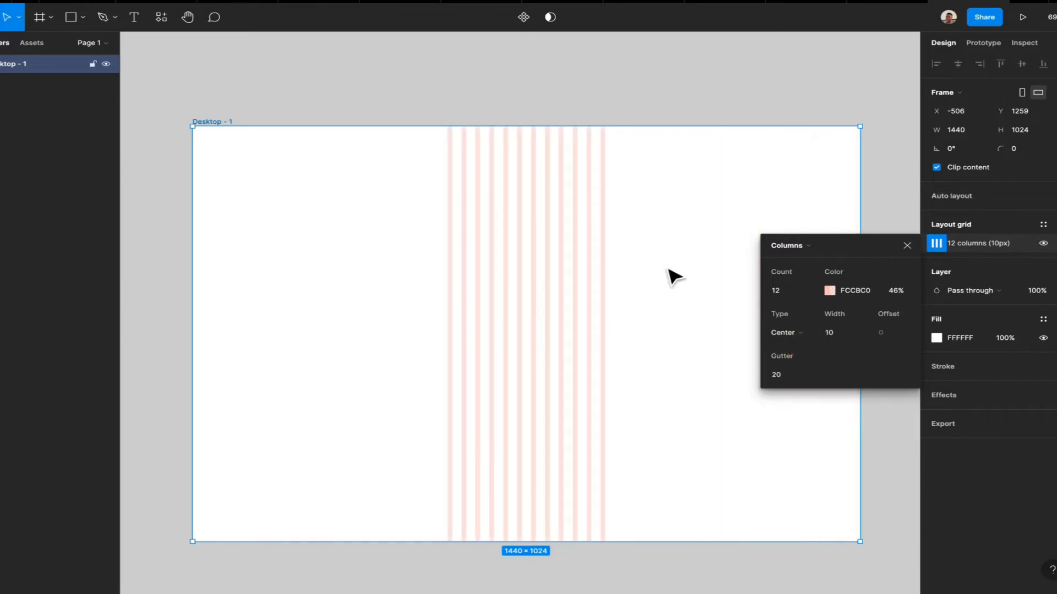
pyautogui.click(782, 337)
pyautogui.click(803, 351)
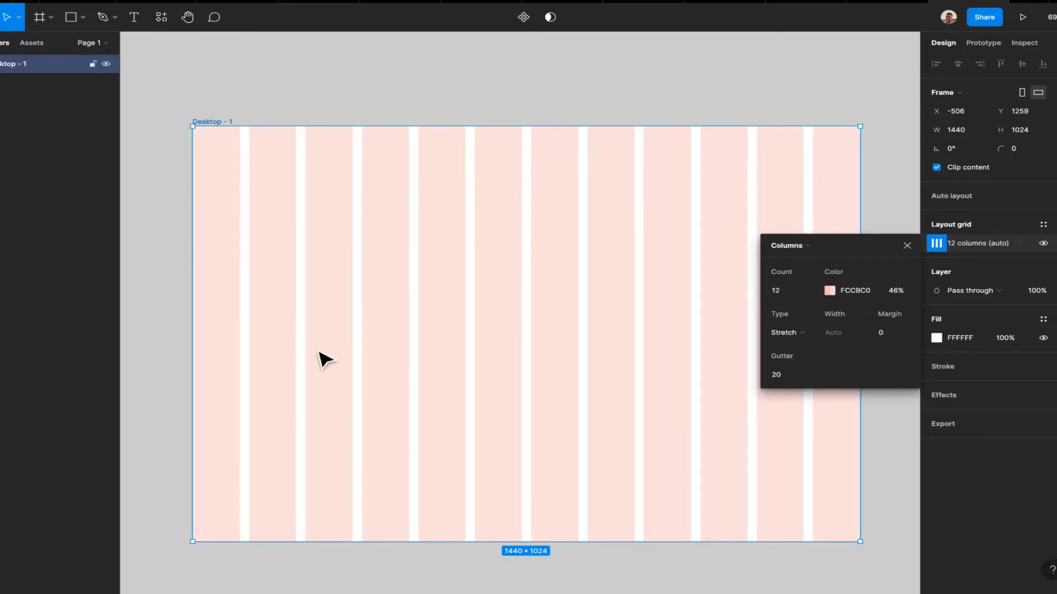
# - Center the column grid in the desktop frame and widen its columns to 79
pyautogui.click(809, 337)
pyautogui.click(811, 338)
pyautogui.click(805, 335)
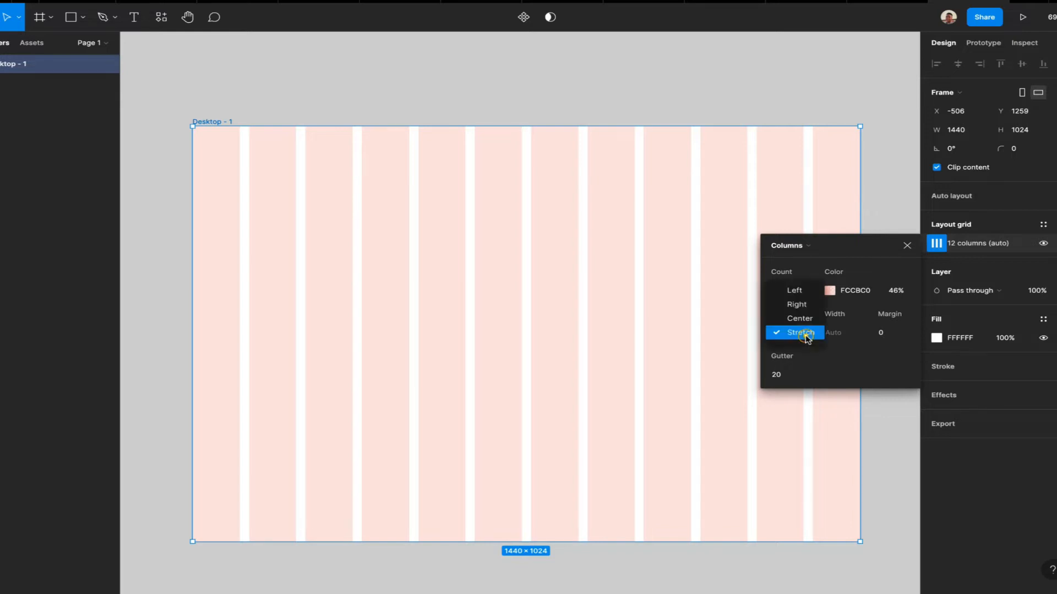
pyautogui.click(801, 319)
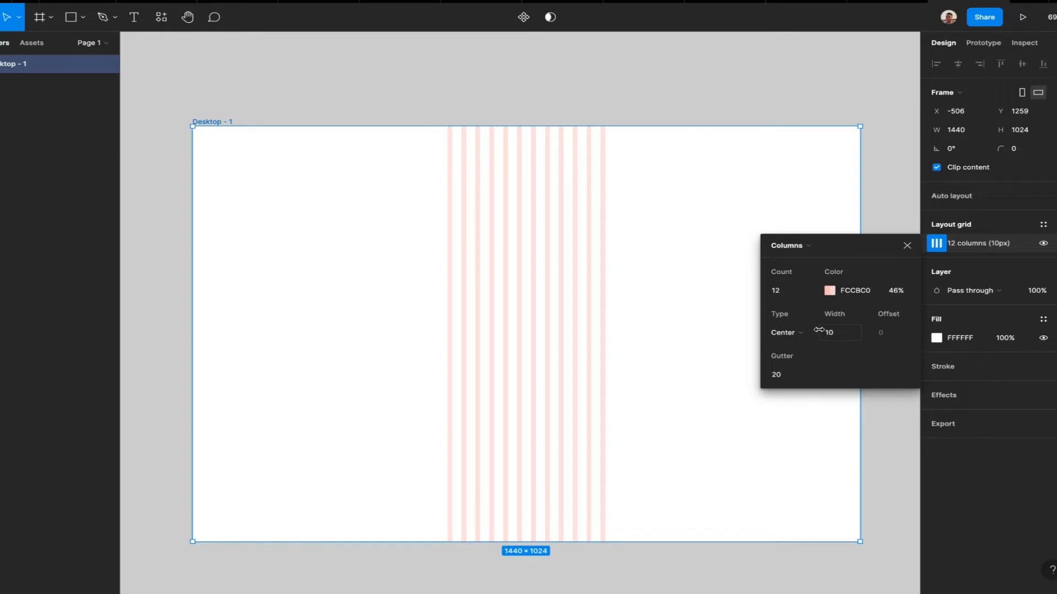
pyautogui.moveTo(818, 330); pyautogui.dragTo(912, 342)
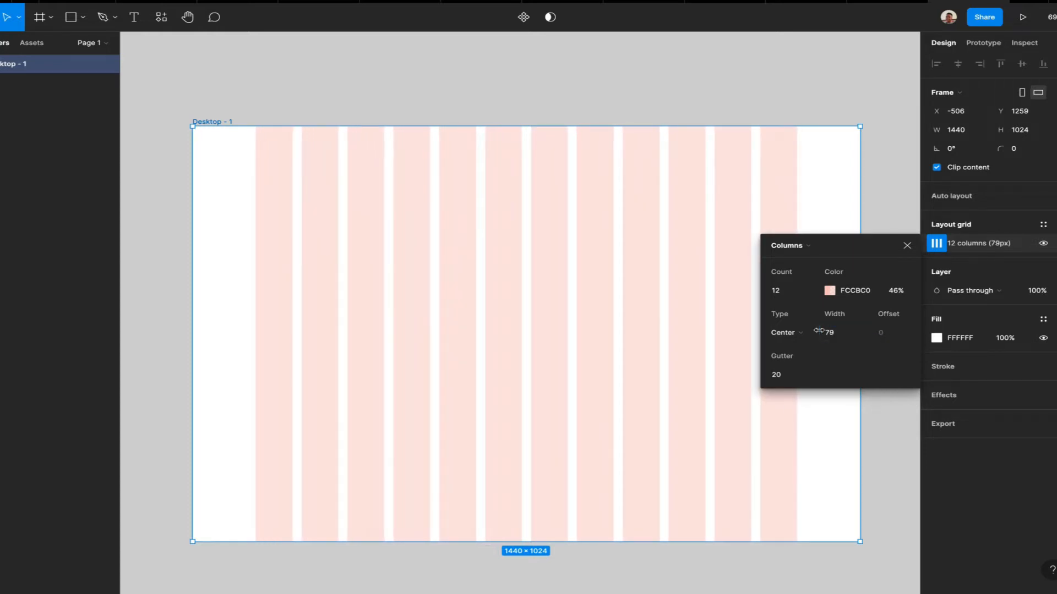
pyautogui.click(883, 335)
# - Set the column grid's type to Stretch with a margin of 150
pyautogui.click(793, 333)
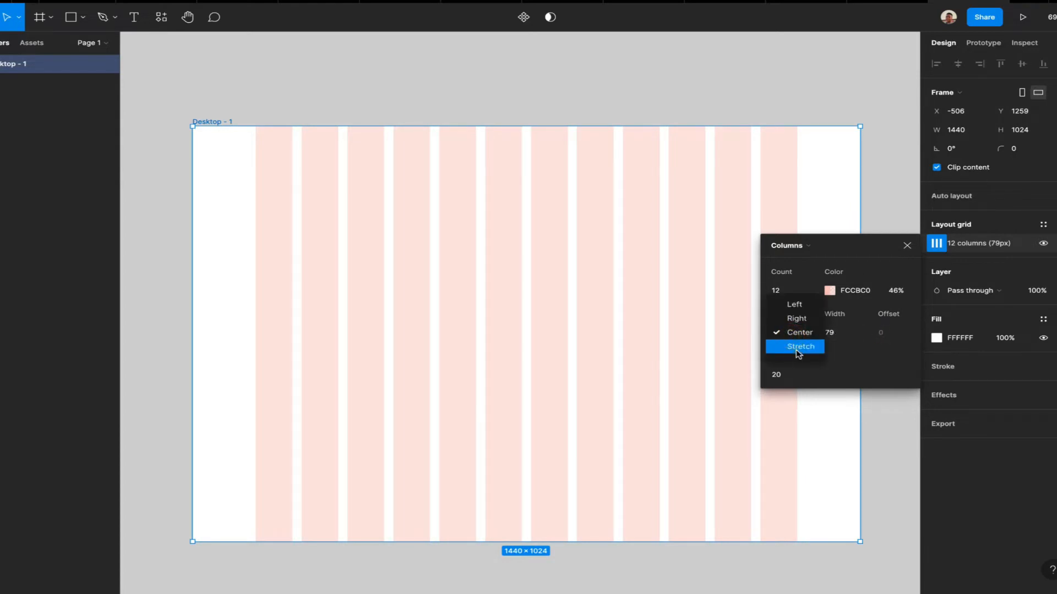
pyautogui.click(796, 348)
pyautogui.click(890, 337)
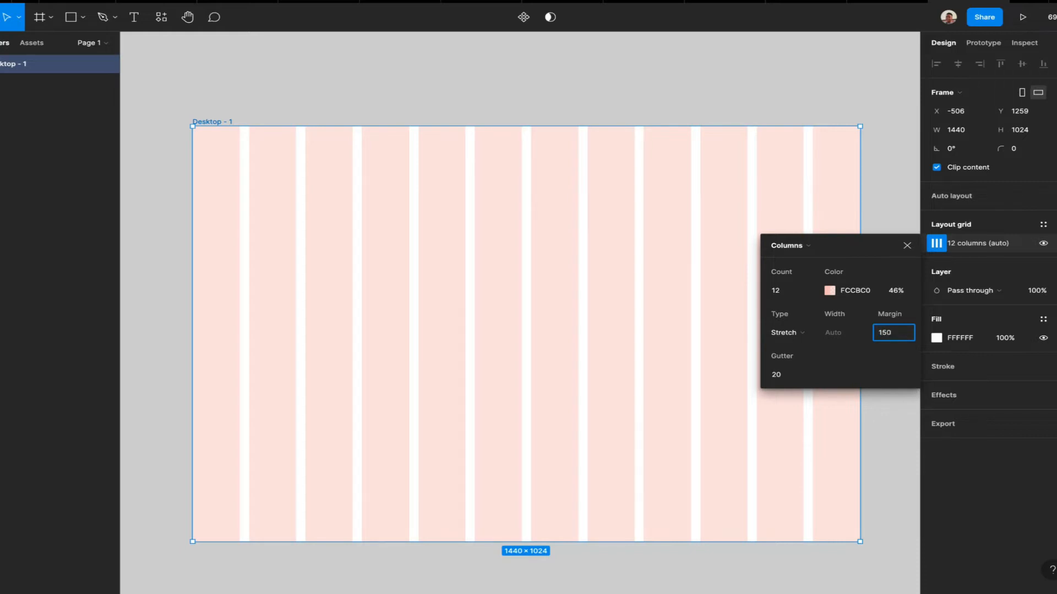
pyautogui.press('Return')
# - Try a margin of 70 on the column grid and restore the margin to 150
pyautogui.click(885, 332)
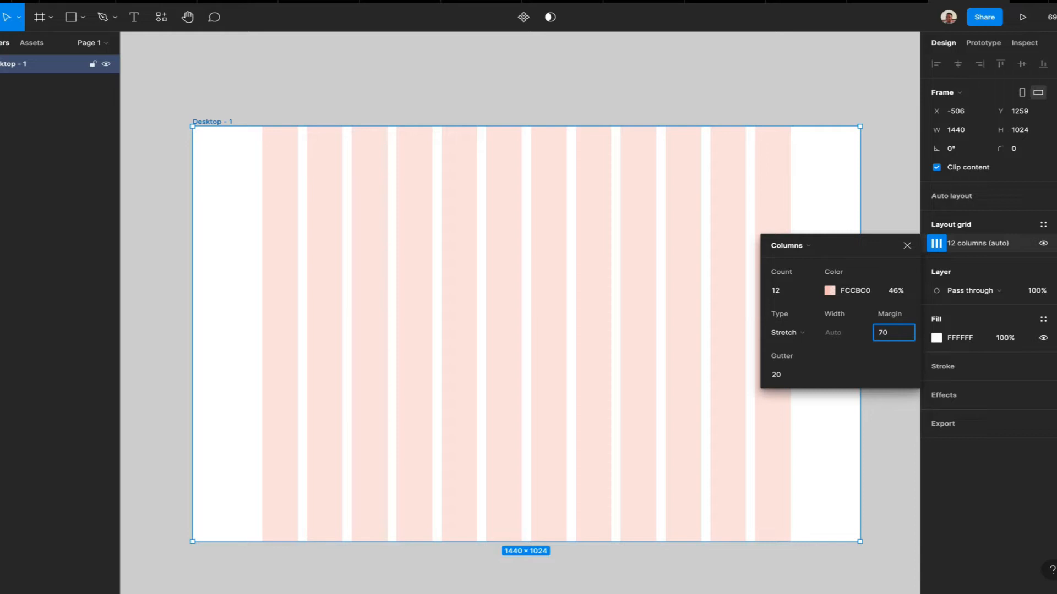
pyautogui.press('Return')
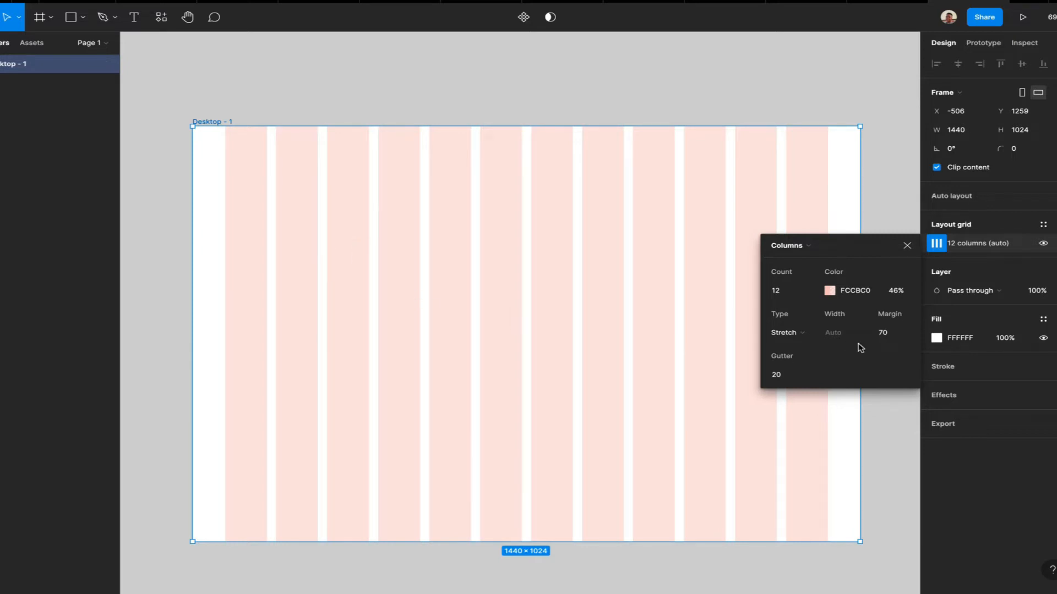
pyautogui.click(887, 333)
pyautogui.press('Return')
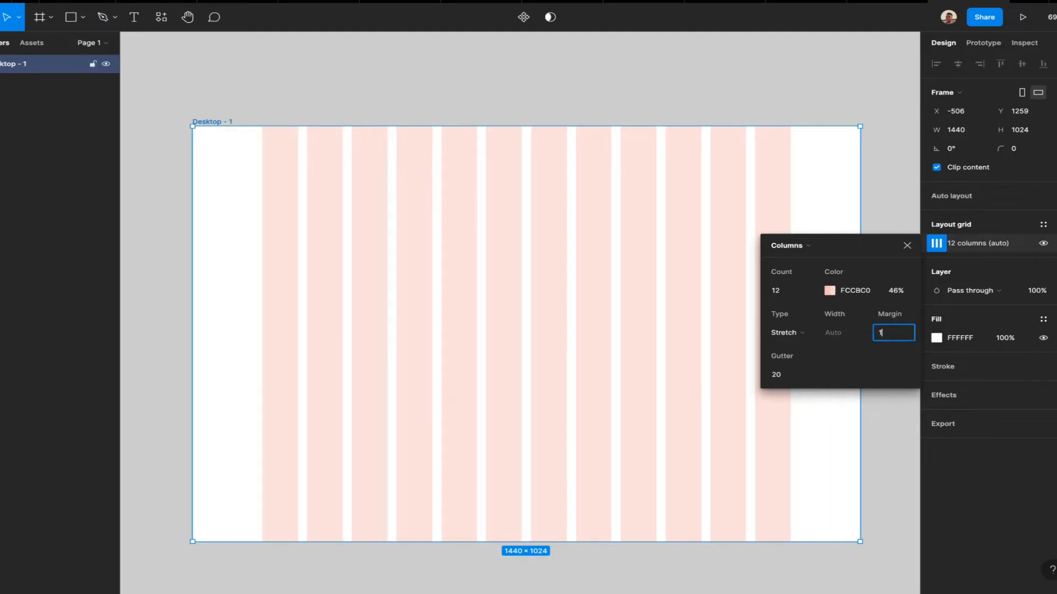
pyautogui.press('Return')
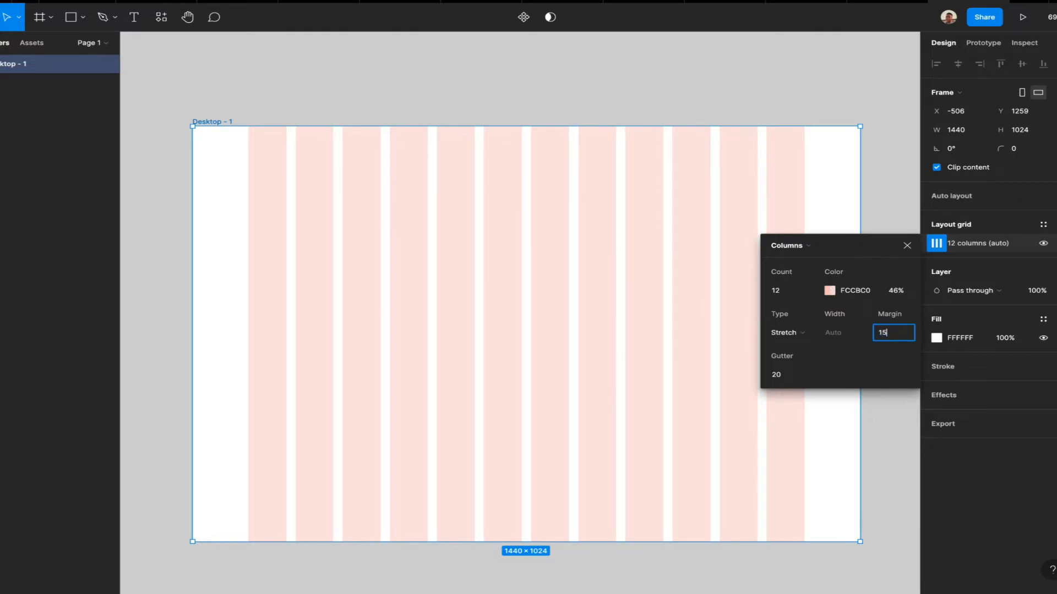
pyautogui.press('Return')
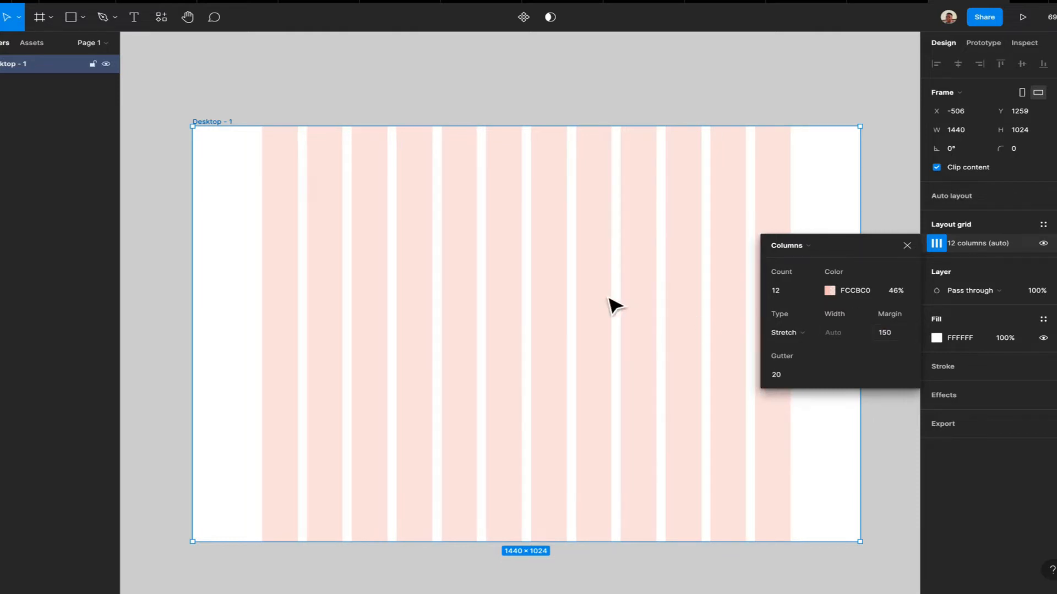
# - Try a gutter of 30 between the columns and return the gutter to 20
pyautogui.scroll(-3, 609, 303)
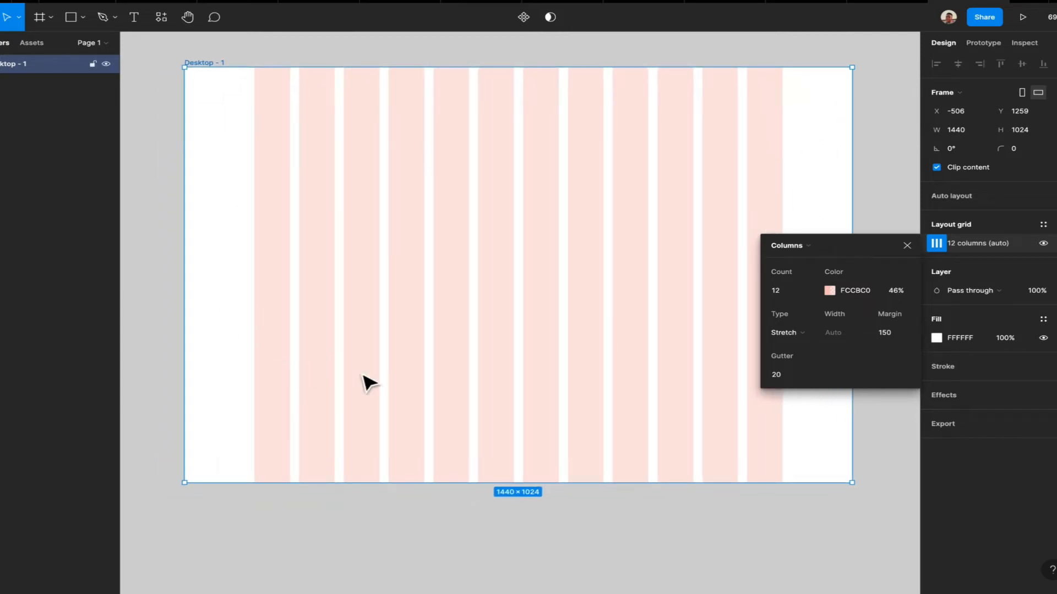
pyautogui.click(778, 378)
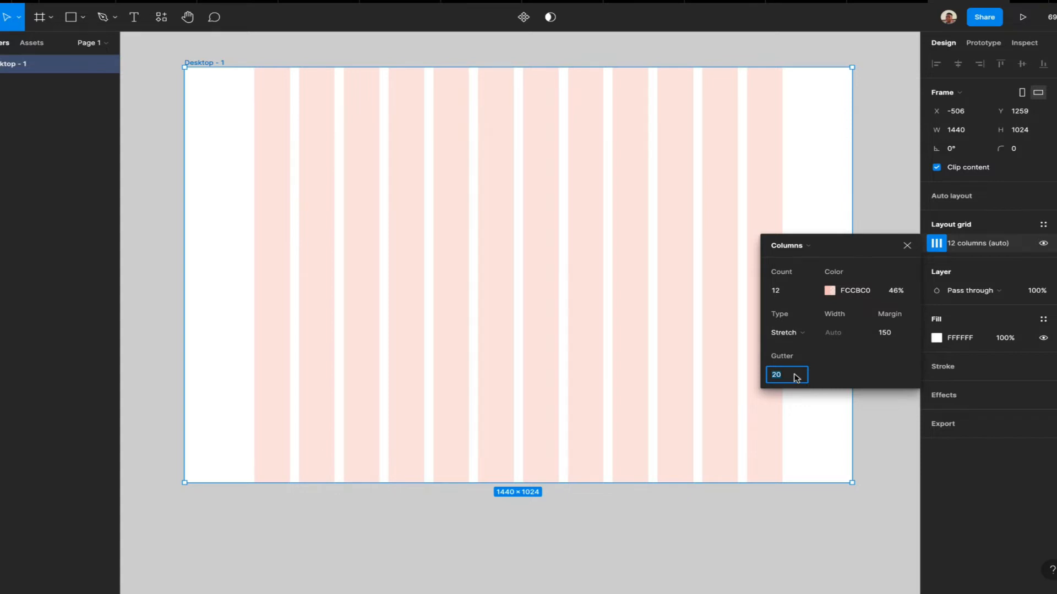
pyautogui.press('Return')
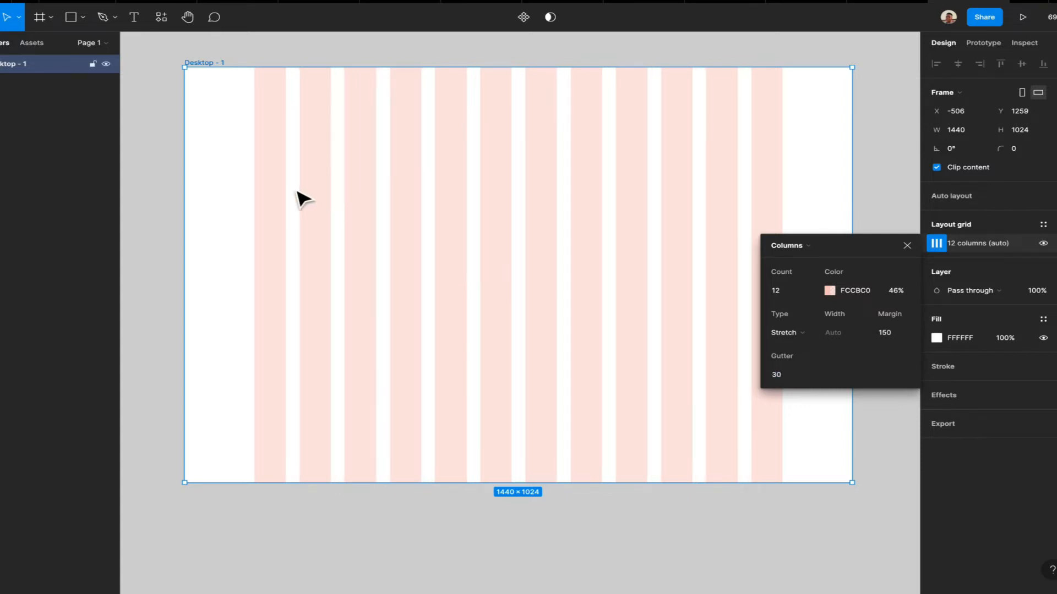
pyautogui.scroll(3, 315, 208)
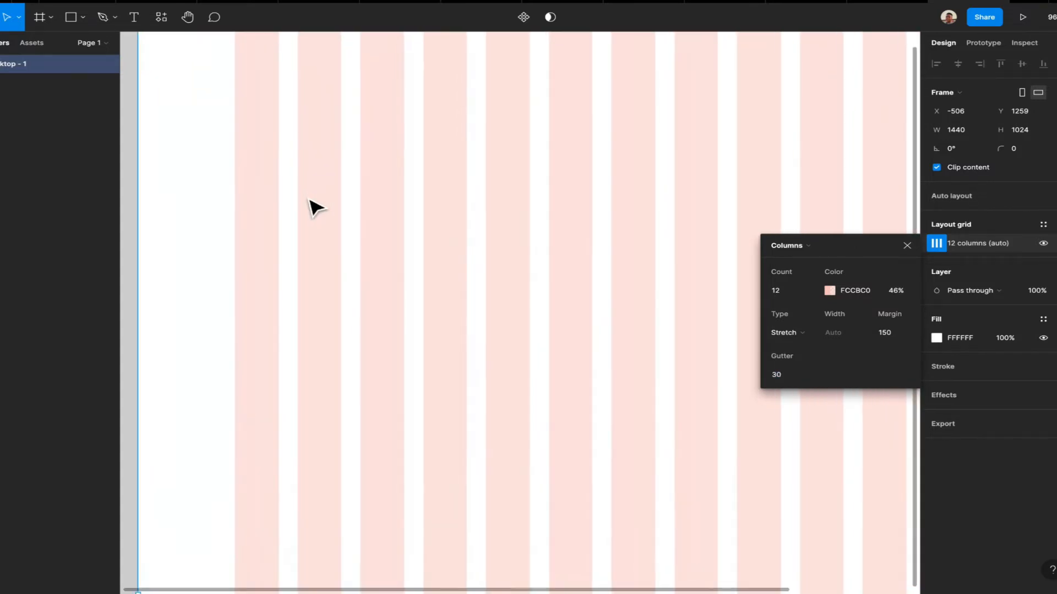
pyautogui.click(788, 377)
pyautogui.write('2')
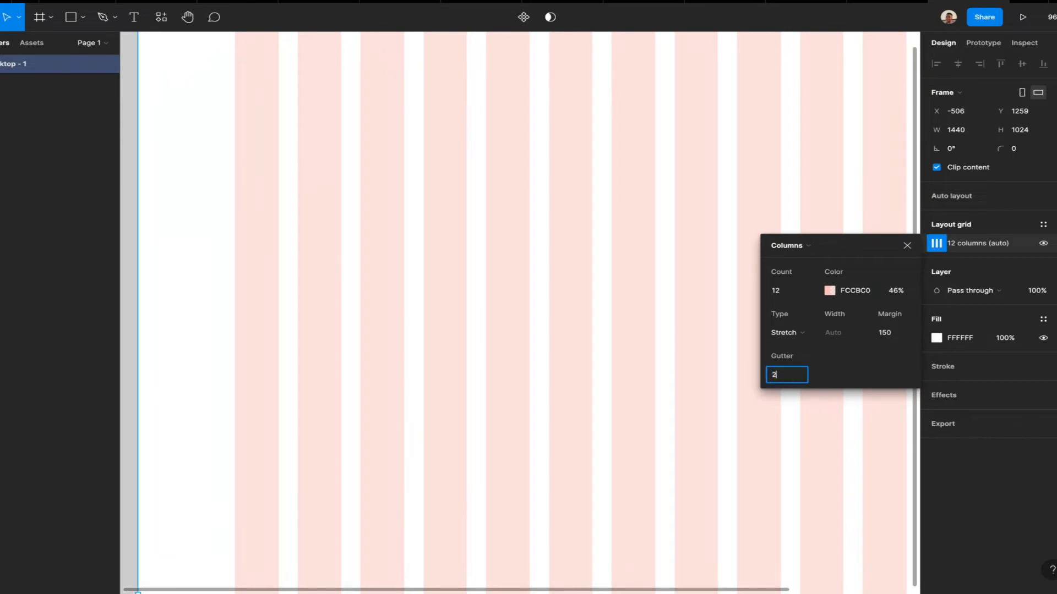
pyautogui.press('Return')
pyautogui.scroll(-3, 514, 349)
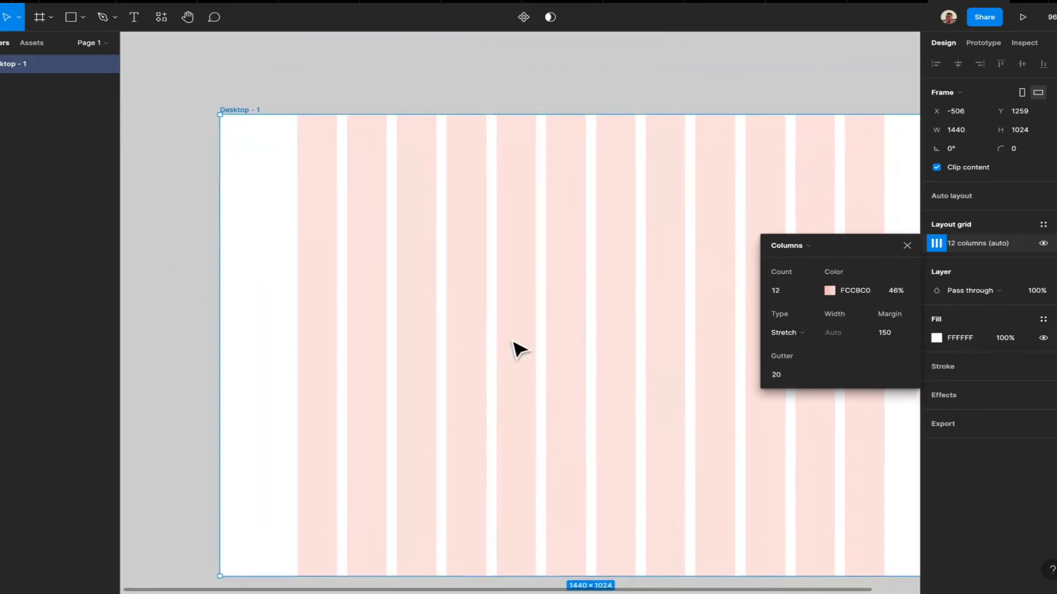
pyautogui.scroll(2, 463, 278)
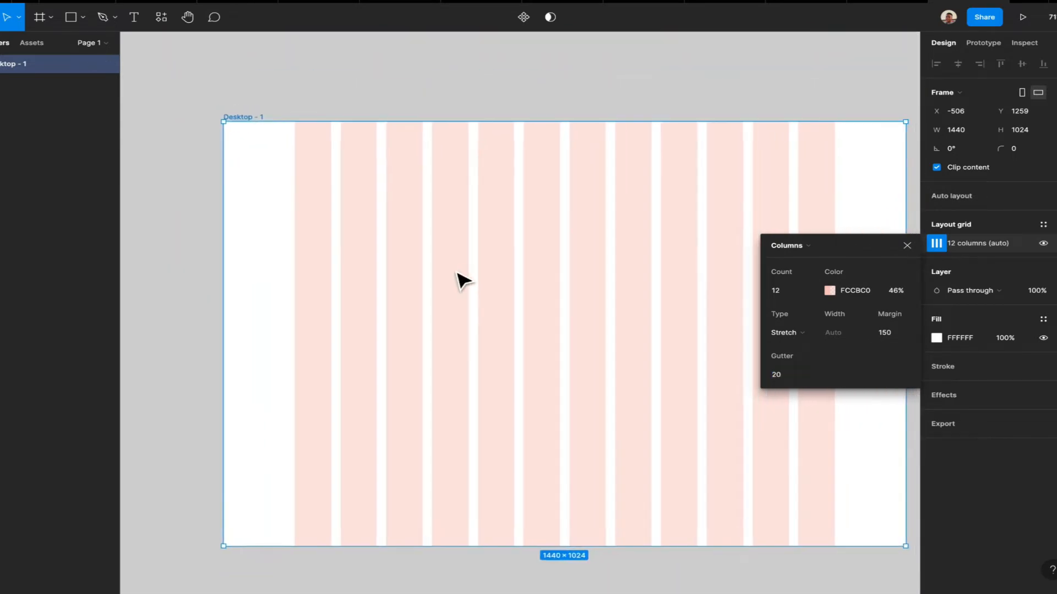
pyautogui.scroll(1, 457, 273)
pyautogui.scroll(-3, 457, 273)
pyautogui.hscroll(1, 457, 273)
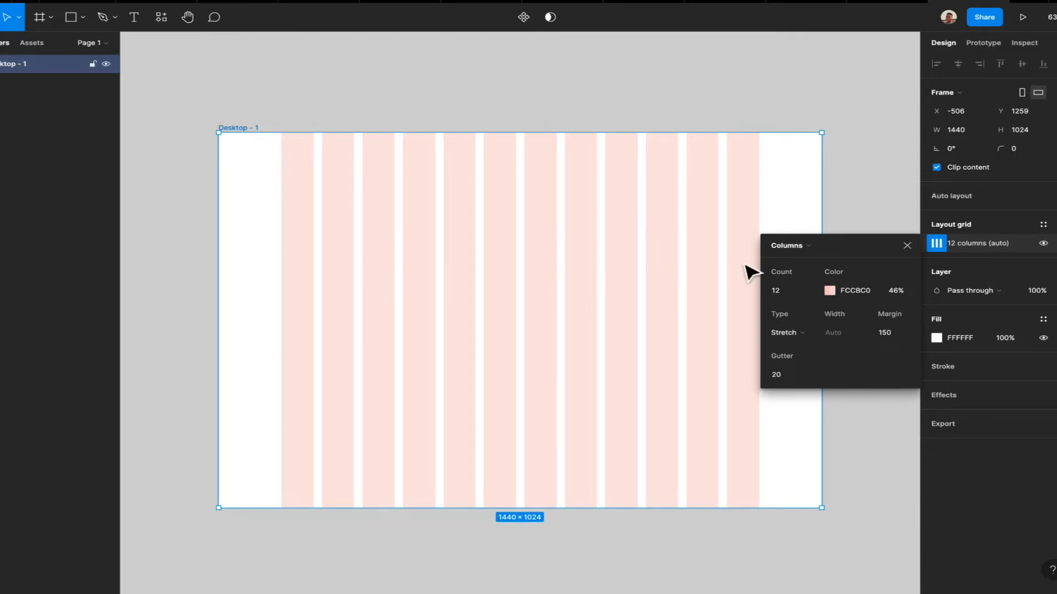
# - Narrow the desktop frame to about 1179 wide and reset it to the 1440 × 1024 Desktop preset
pyautogui.click(621, 102)
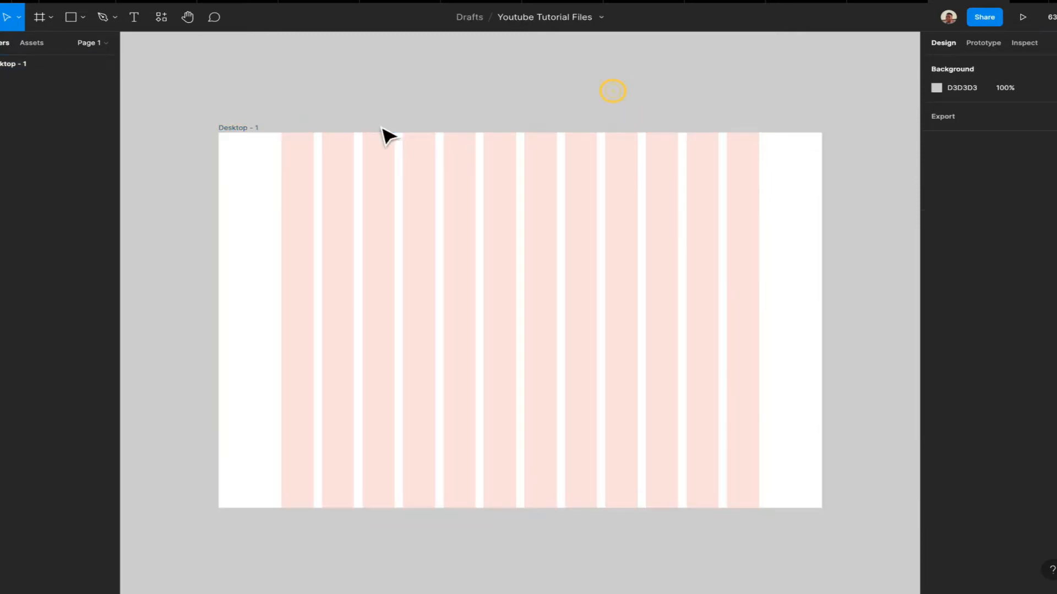
pyautogui.click(238, 129)
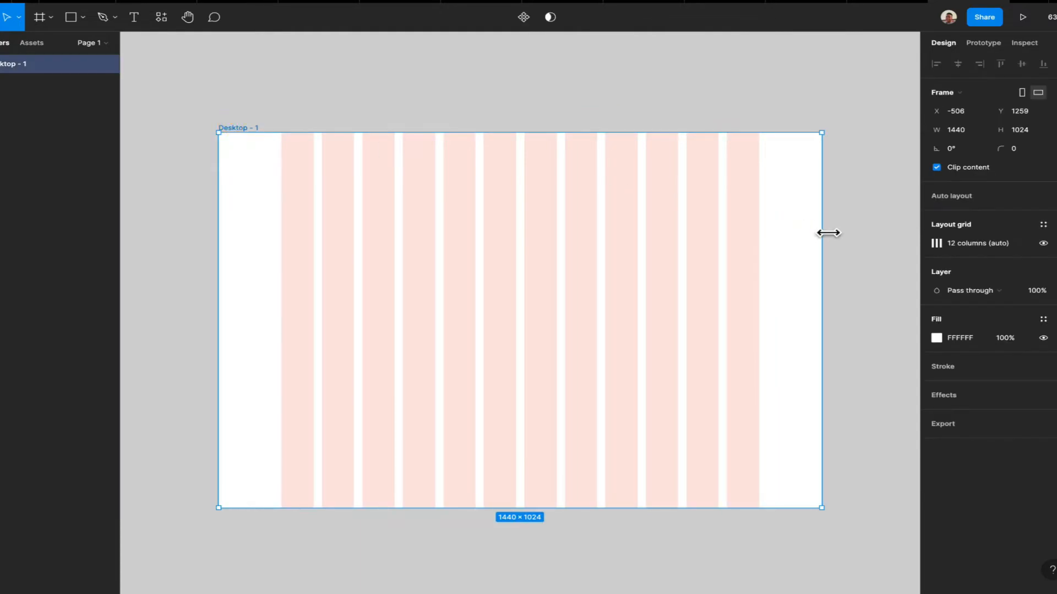
pyautogui.moveTo(828, 232); pyautogui.dragTo(723, 234)
pyautogui.click(961, 95)
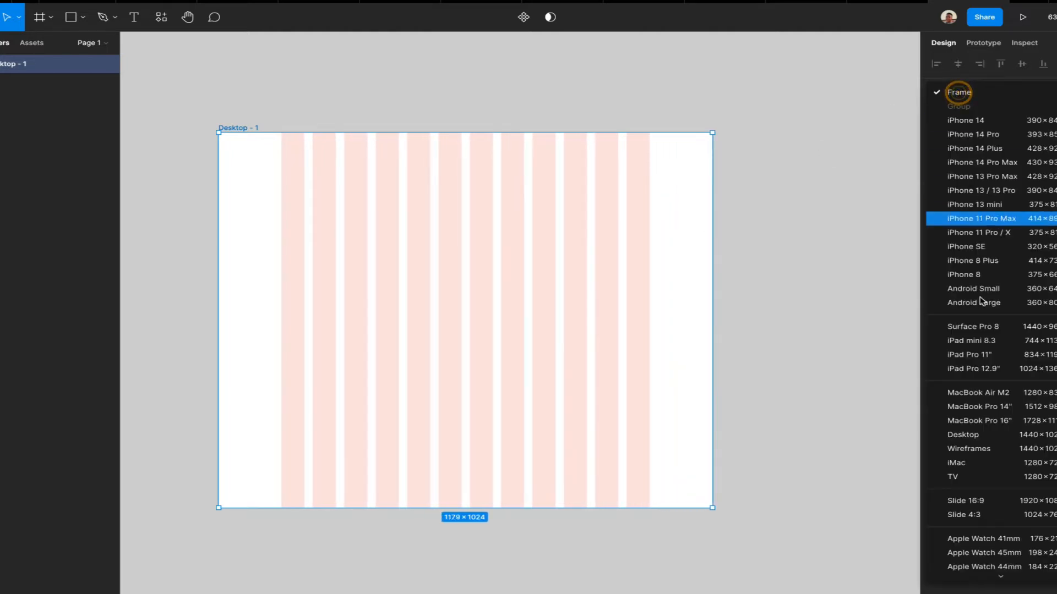
pyautogui.click(980, 435)
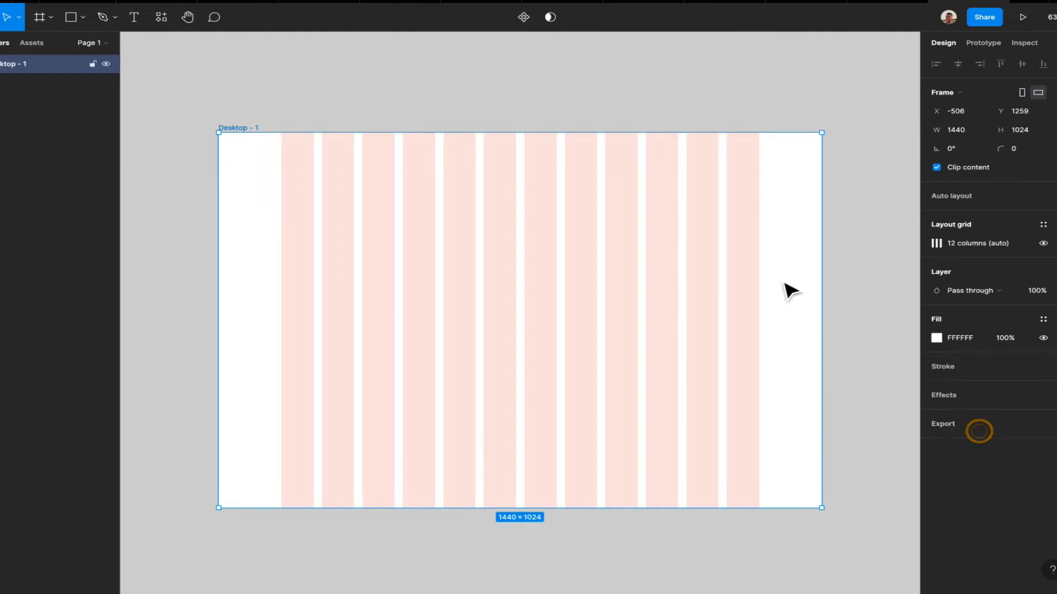
pyautogui.click(842, 251)
pyautogui.click(474, 225)
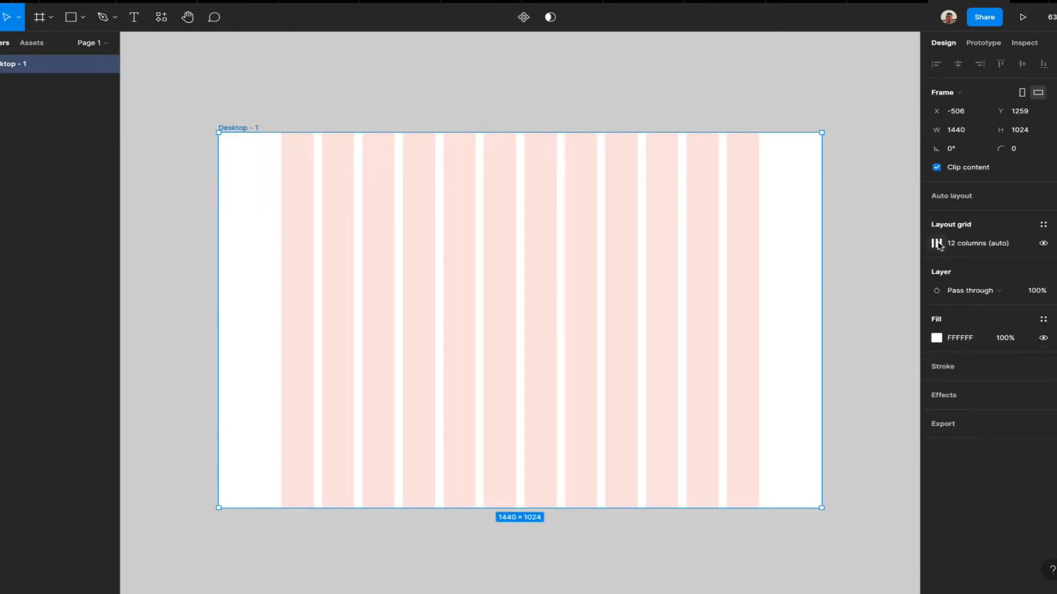
pyautogui.click(853, 200)
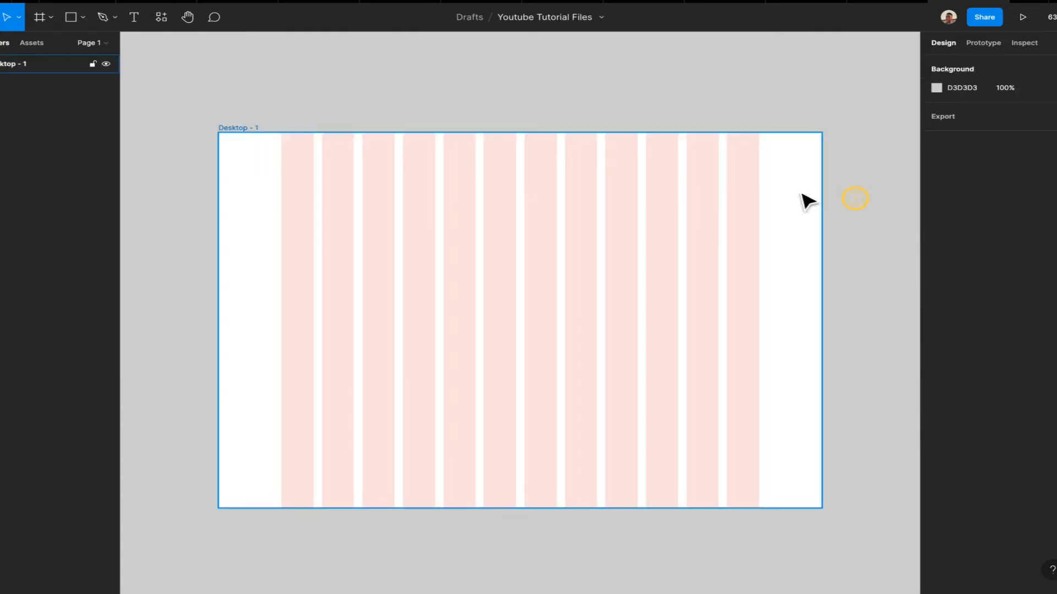
# - Add a second layout grid to the desktop frame, change it to Rows and set its count to Auto
pyautogui.click(740, 179)
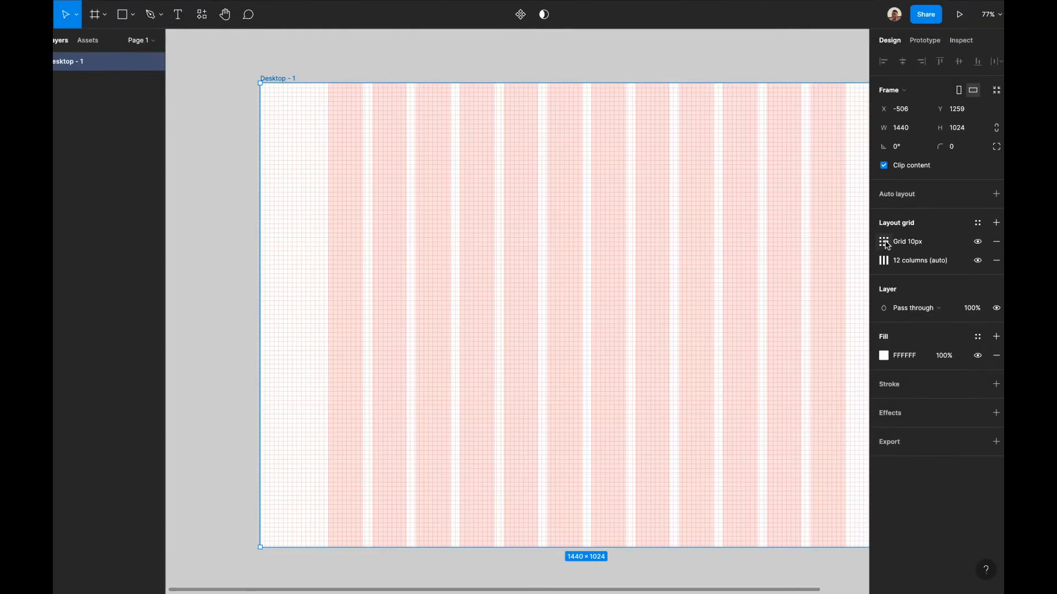
pyautogui.click(885, 244)
pyautogui.click(759, 243)
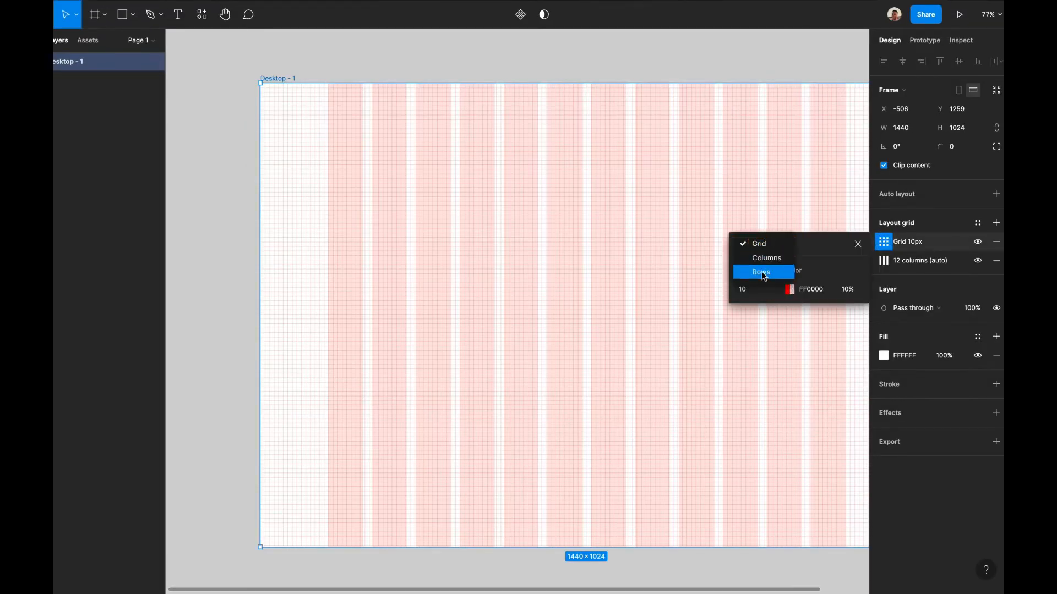
pyautogui.click(763, 273)
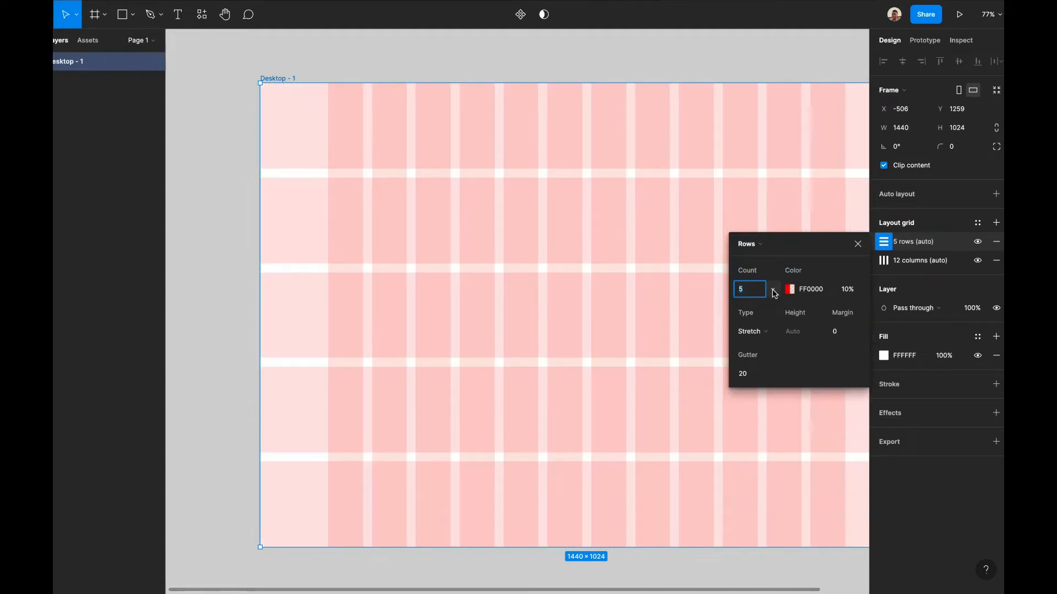
pyautogui.click(772, 294)
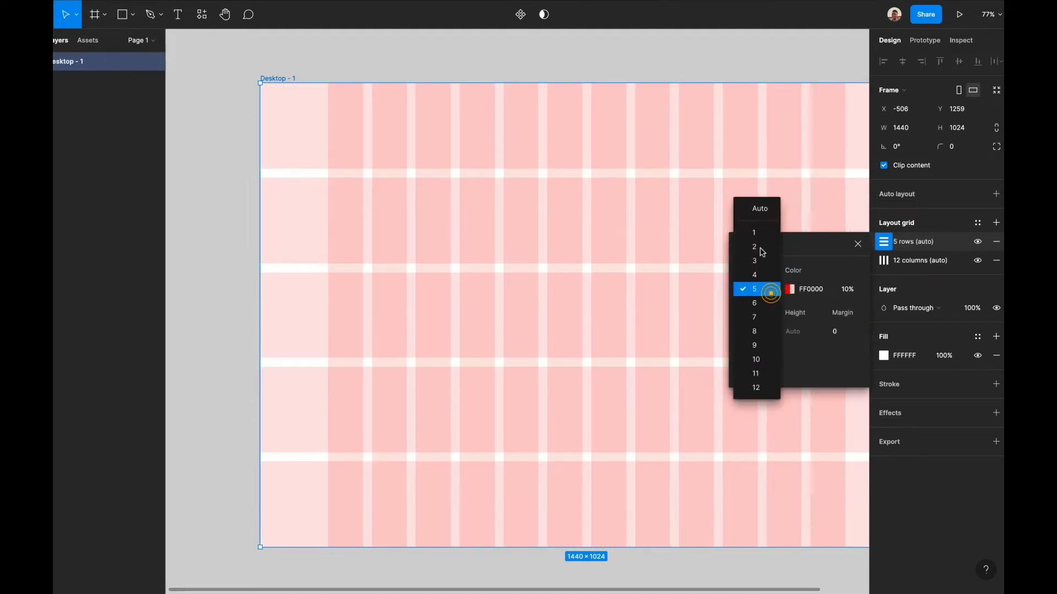
pyautogui.click(766, 211)
pyautogui.hscroll(3, 491, 217)
pyautogui.scroll(-1, 491, 217)
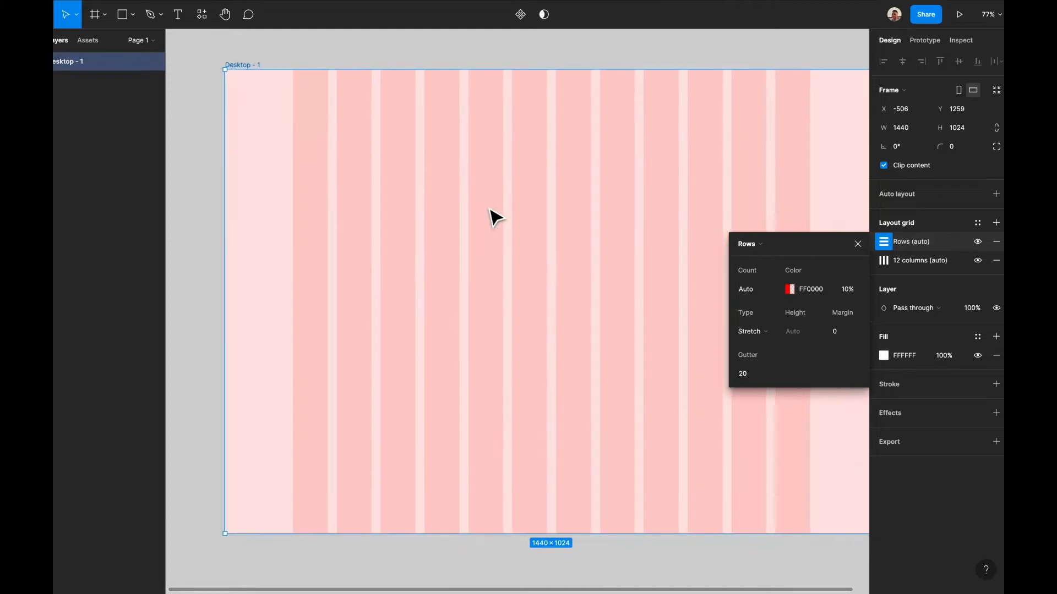
pyautogui.hscroll(-1, 490, 210)
pyautogui.scroll(1, 490, 210)
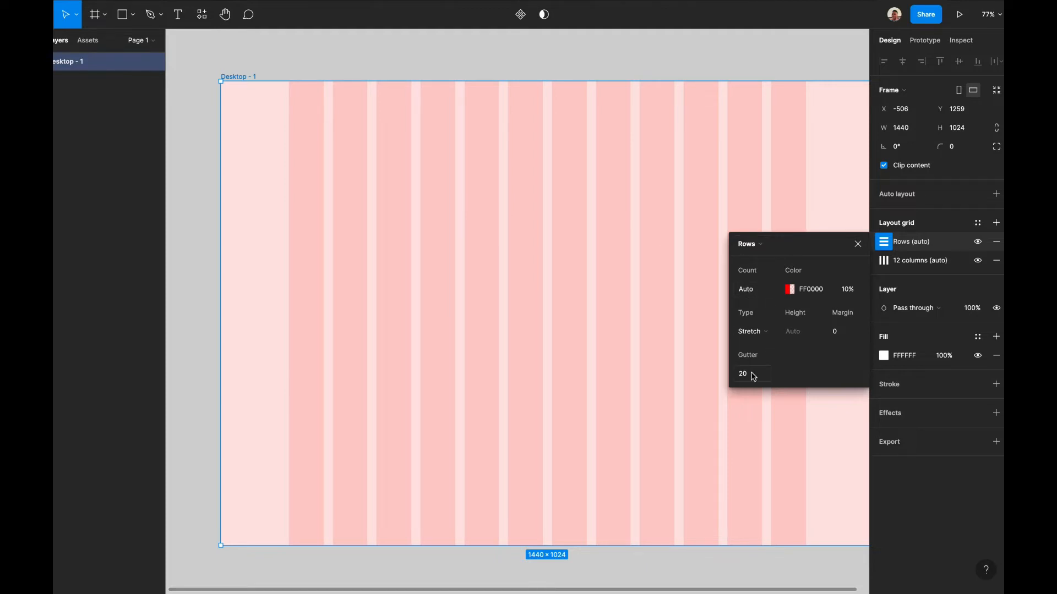
# - Set the gutter of the rows grid to 0
pyautogui.click(772, 330)
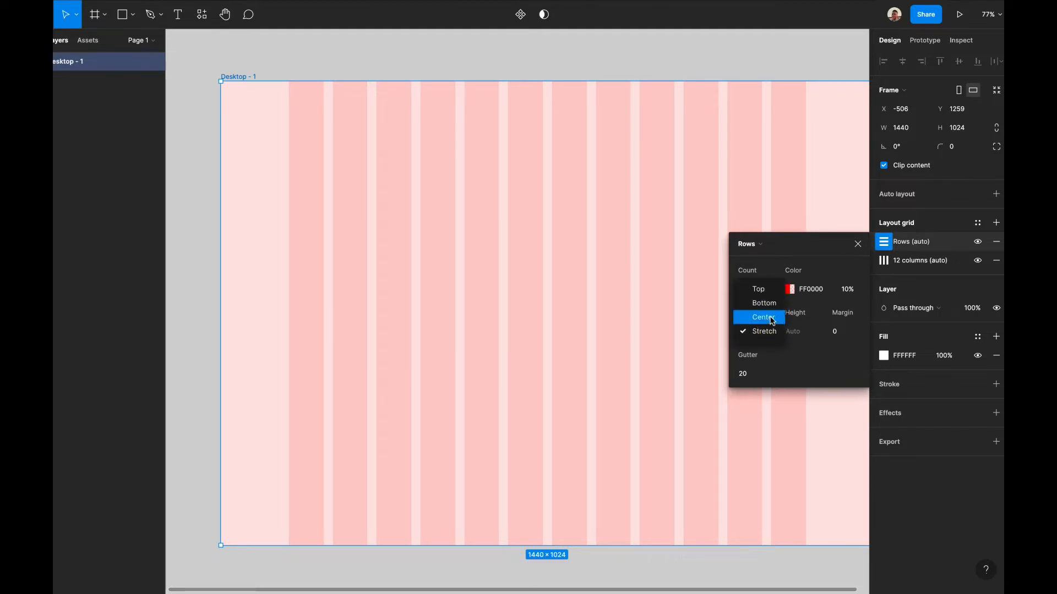
pyautogui.click(751, 379)
pyautogui.click(752, 379)
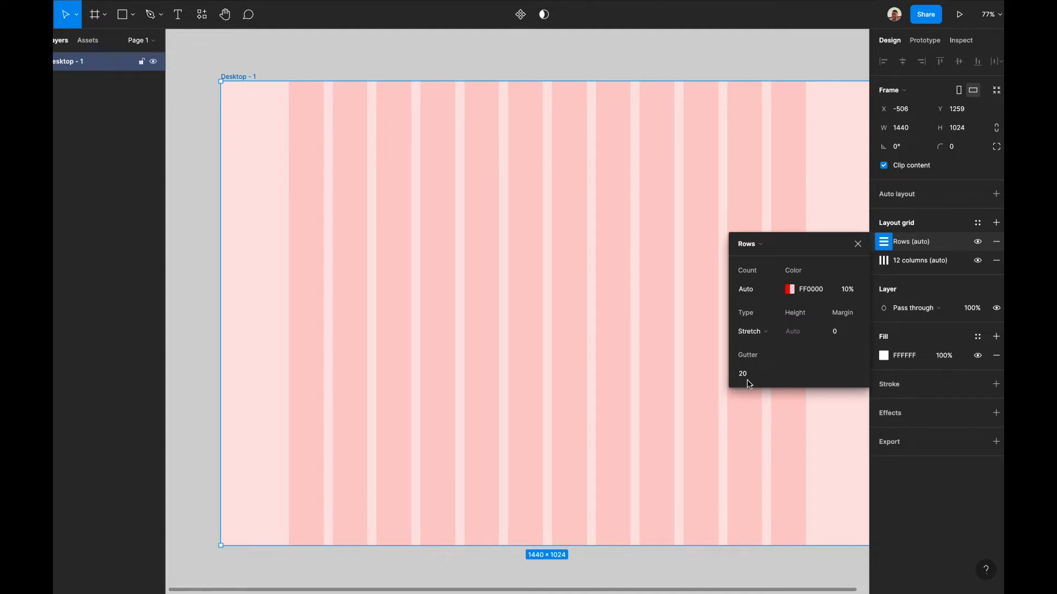
pyautogui.press('Return')
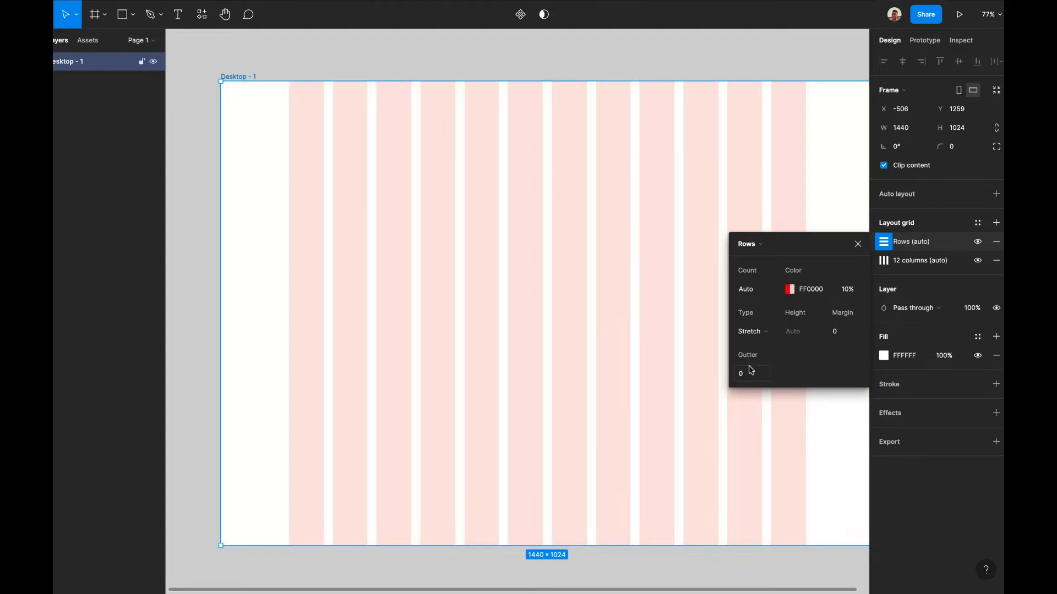
# - Set the rows grid's type to Center with a row height of 8
pyautogui.click(759, 331)
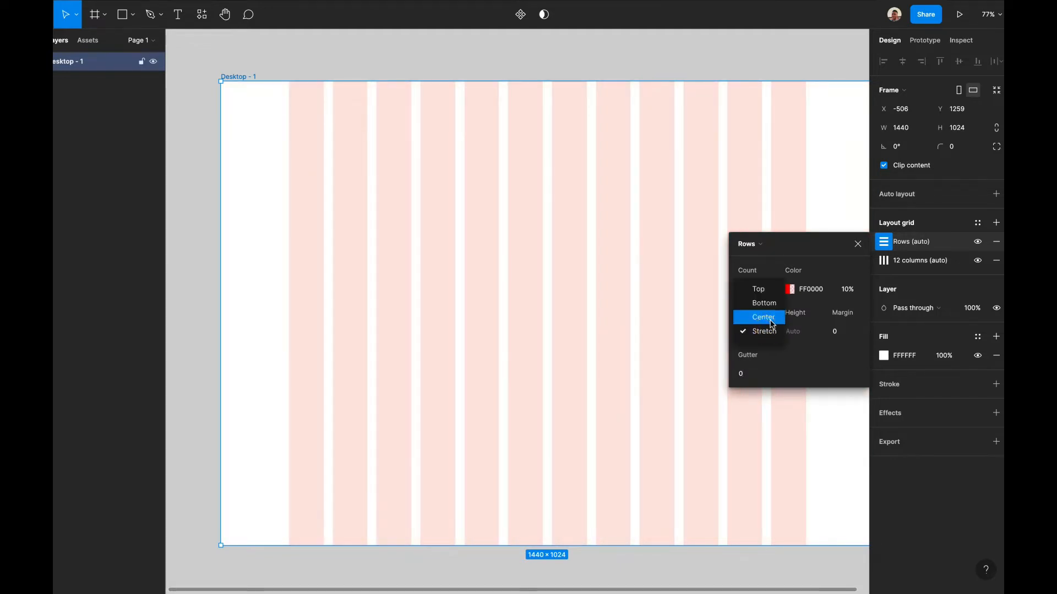
pyautogui.click(762, 316)
pyautogui.click(797, 331)
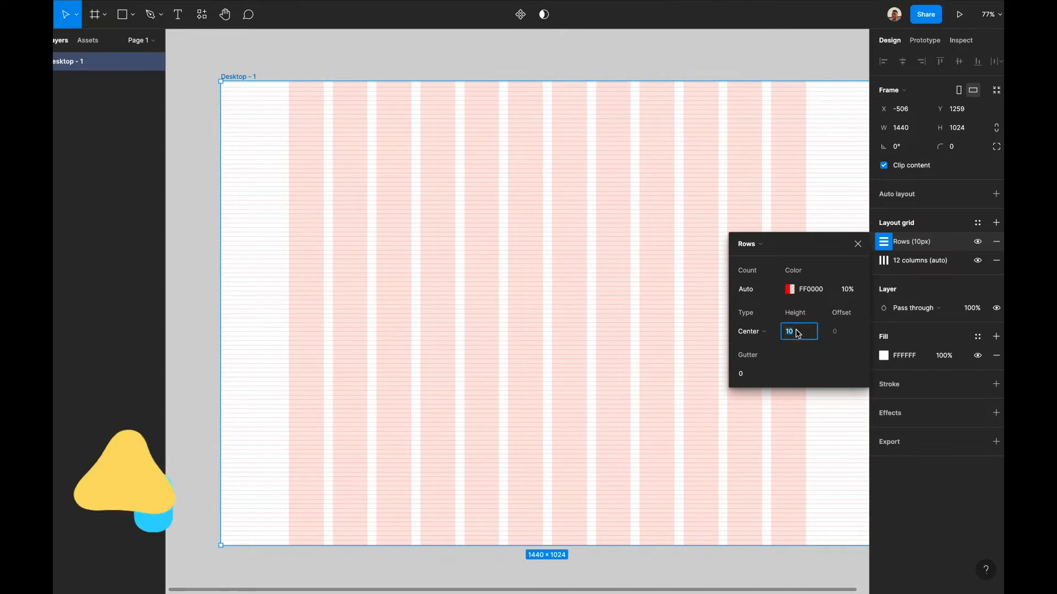
pyautogui.write('8')
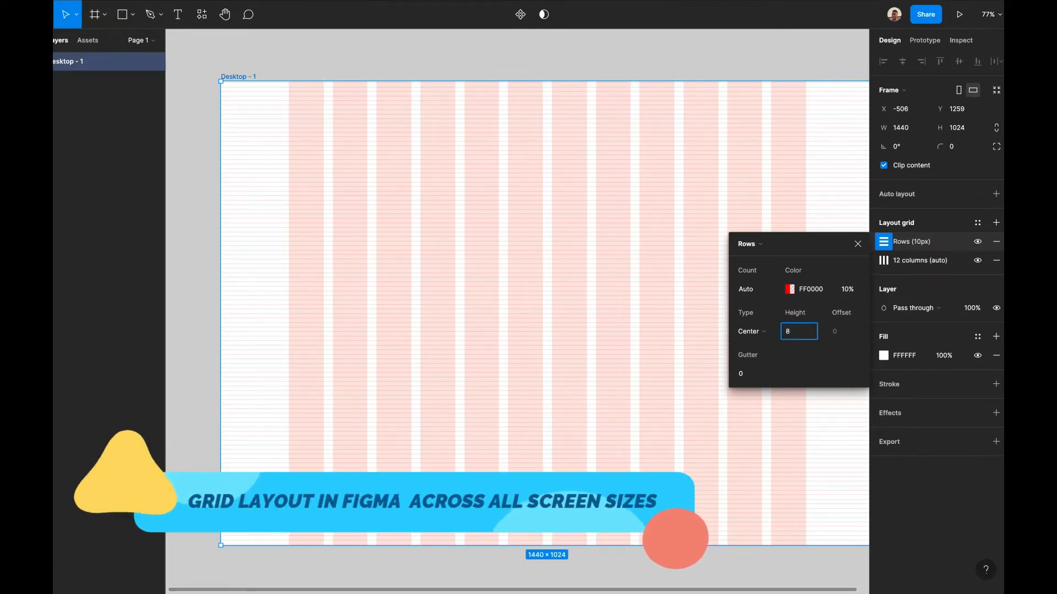
pyautogui.press('Return')
# - Examine the 8 px rows over the columns up close and across the whole desktop frame
pyautogui.hscroll(-2, 502, 315)
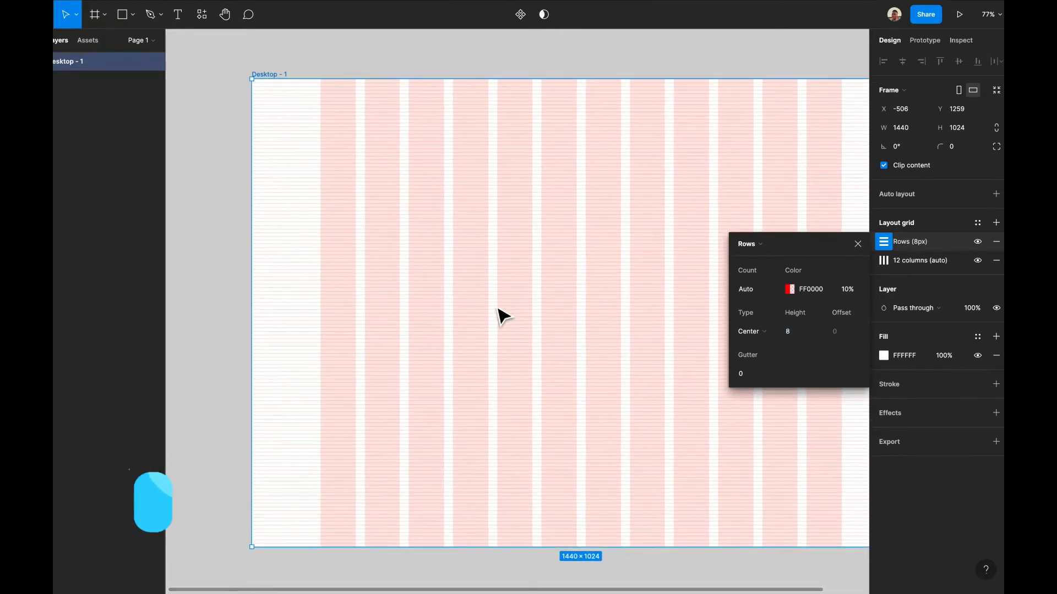
pyautogui.scroll(5, 497, 314)
pyautogui.hscroll(-3, 505, 319)
pyautogui.scroll(5, 507, 319)
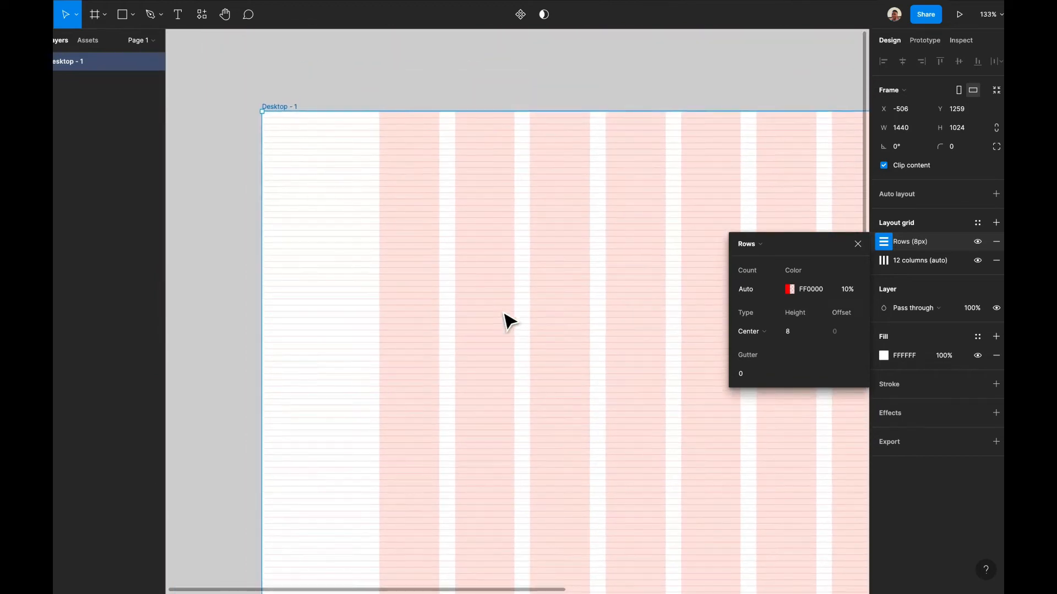
pyautogui.hscroll(-3, 514, 335)
pyautogui.scroll(-8, 517, 335)
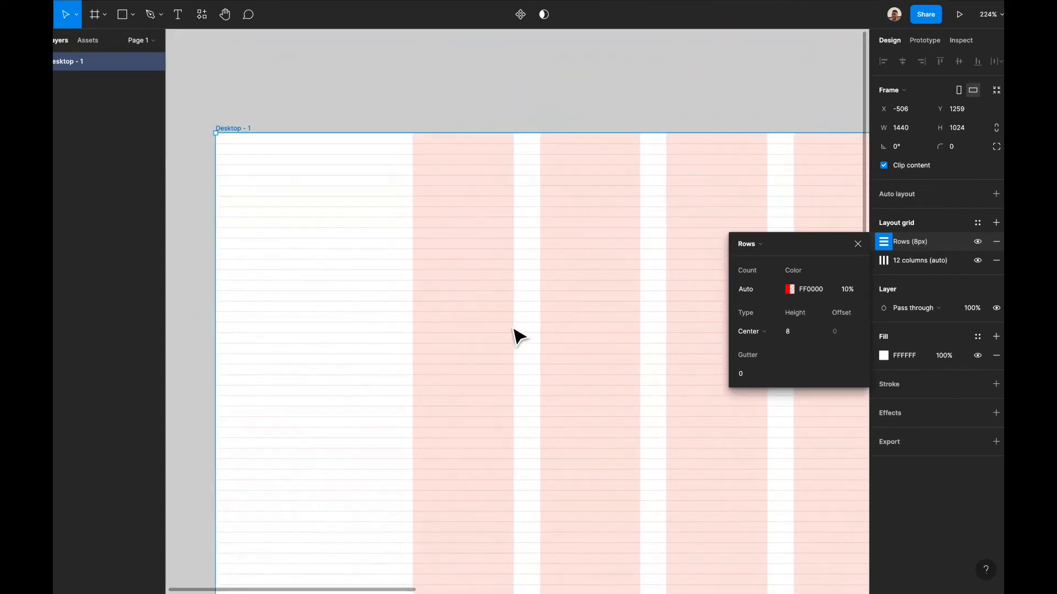
pyautogui.scroll(-1, 517, 335)
pyautogui.hscroll(1, 518, 334)
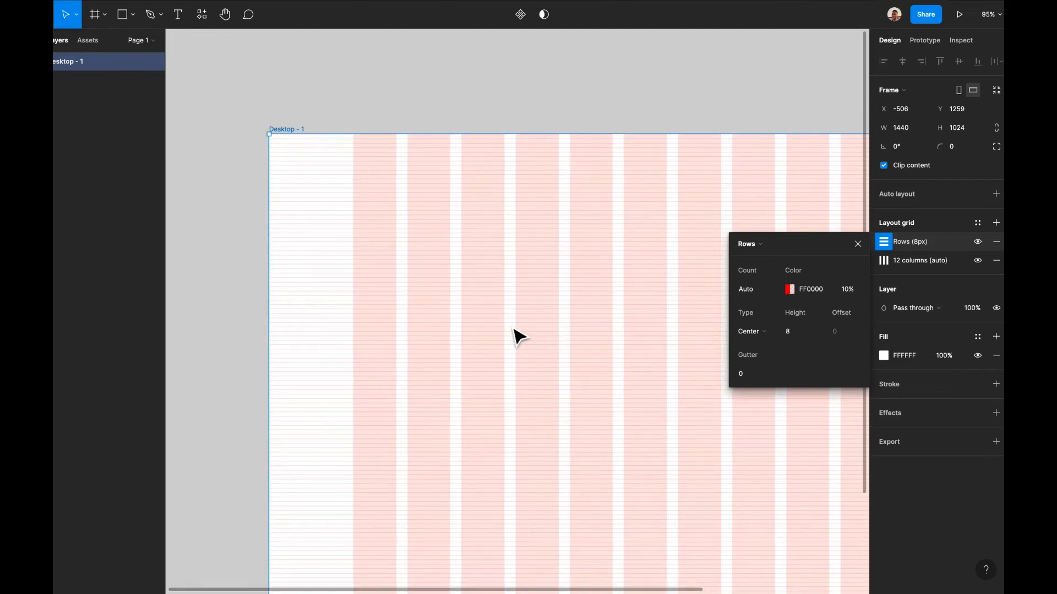
pyautogui.scroll(5, 517, 334)
pyautogui.hscroll(-4, 518, 334)
pyautogui.scroll(3, 518, 336)
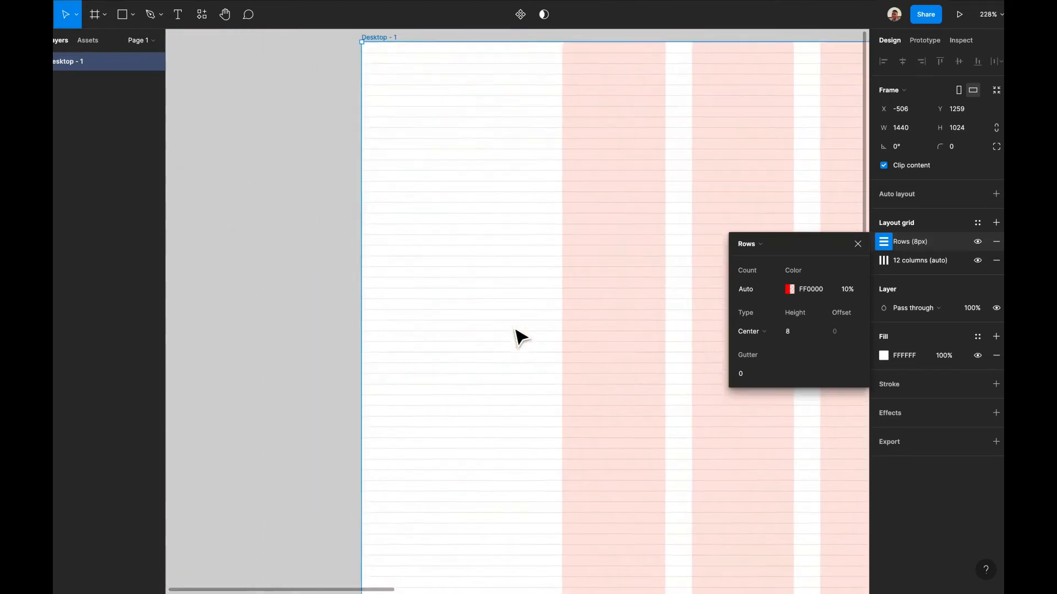
pyautogui.scroll(3, 517, 336)
pyautogui.hscroll(-2, 529, 371)
pyautogui.scroll(4, 528, 370)
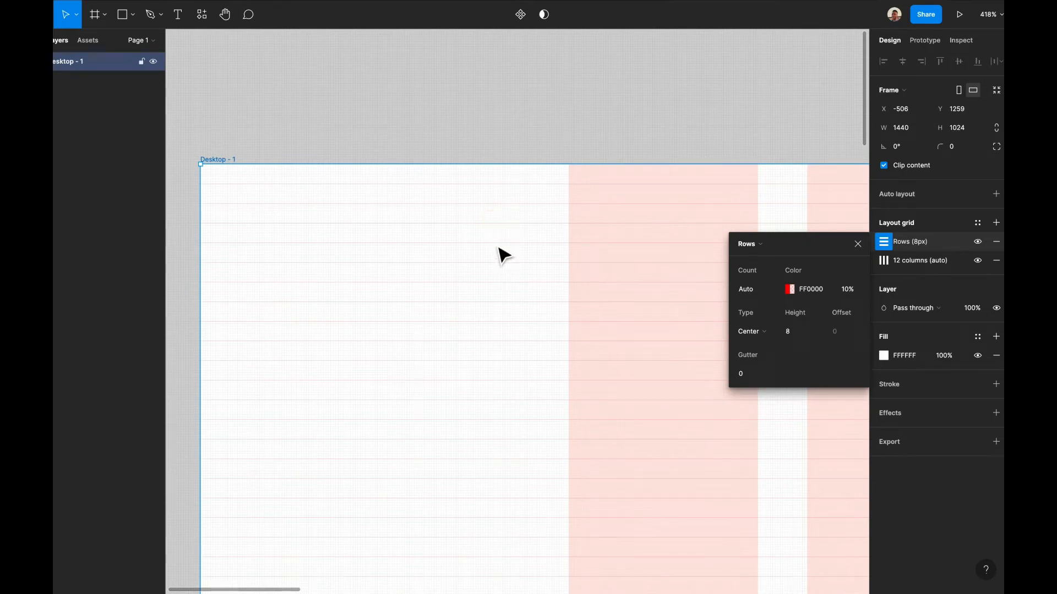
pyautogui.scroll(-10, 500, 271)
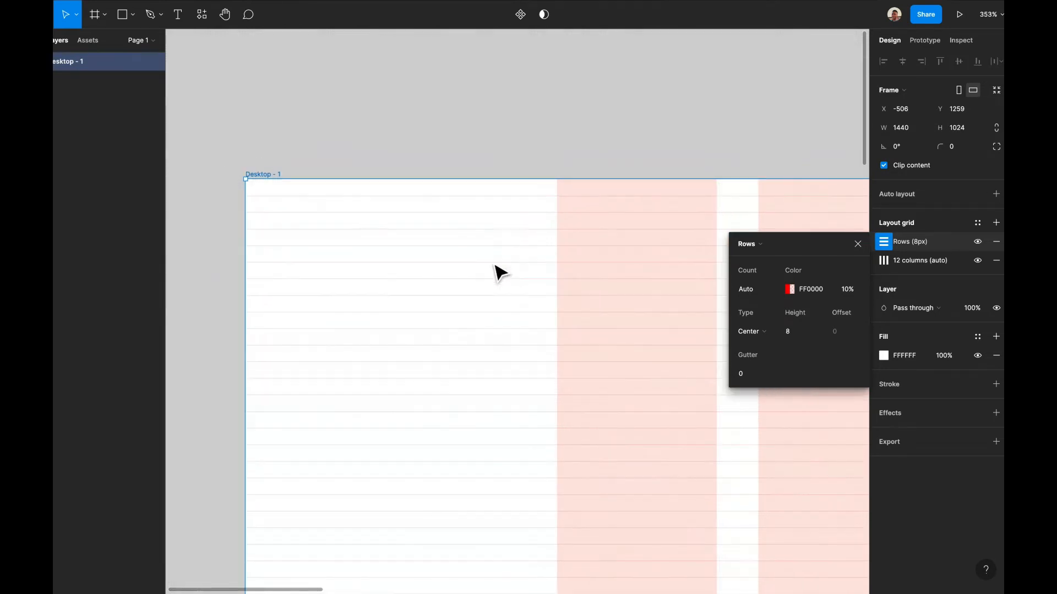
pyautogui.scroll(-5, 500, 272)
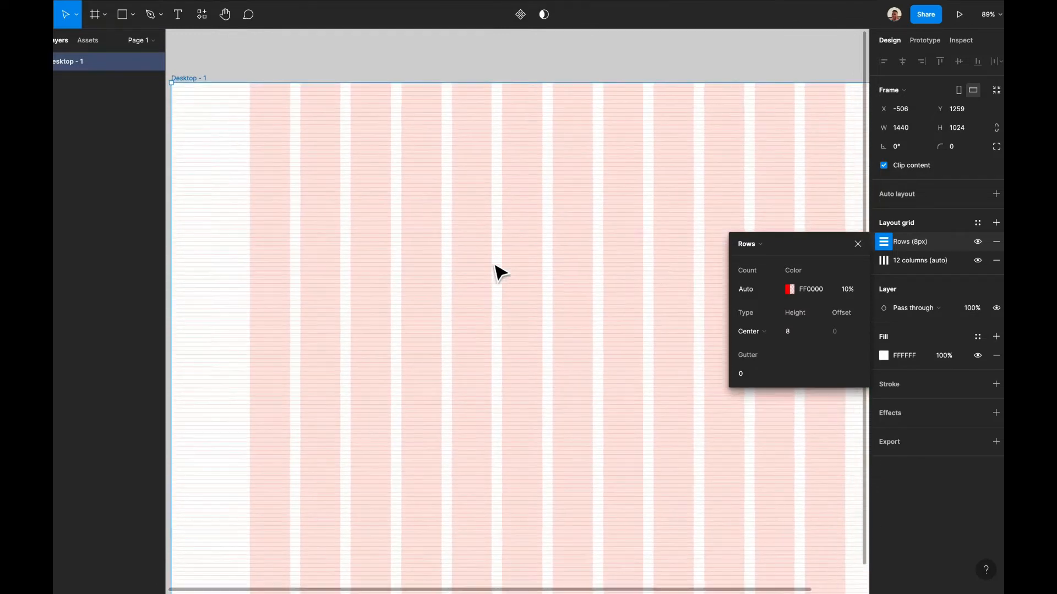
pyautogui.scroll(4, 511, 266)
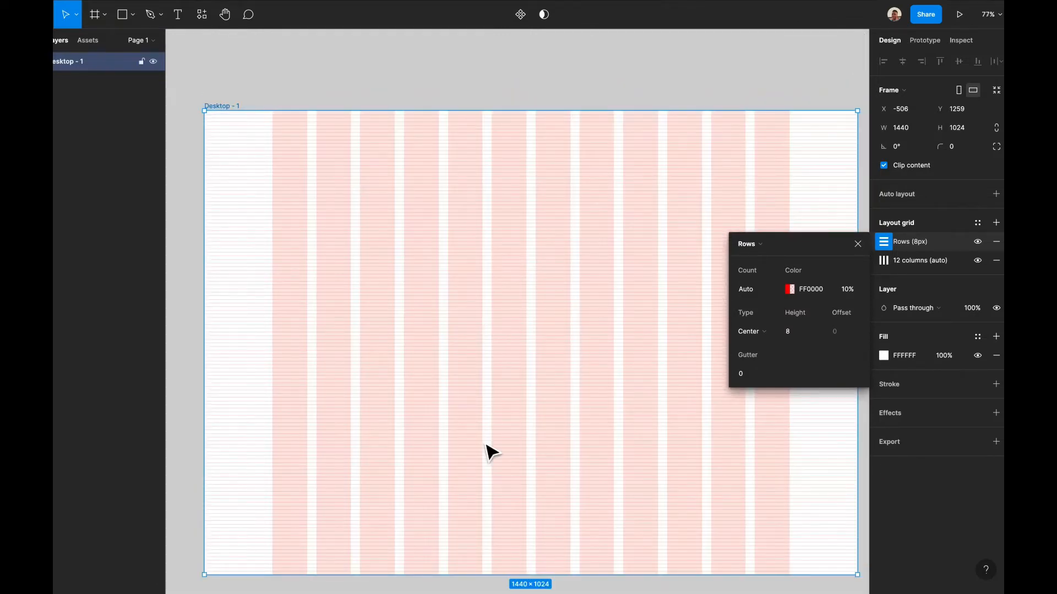
pyautogui.scroll(5, 491, 453)
pyautogui.scroll(5, 501, 231)
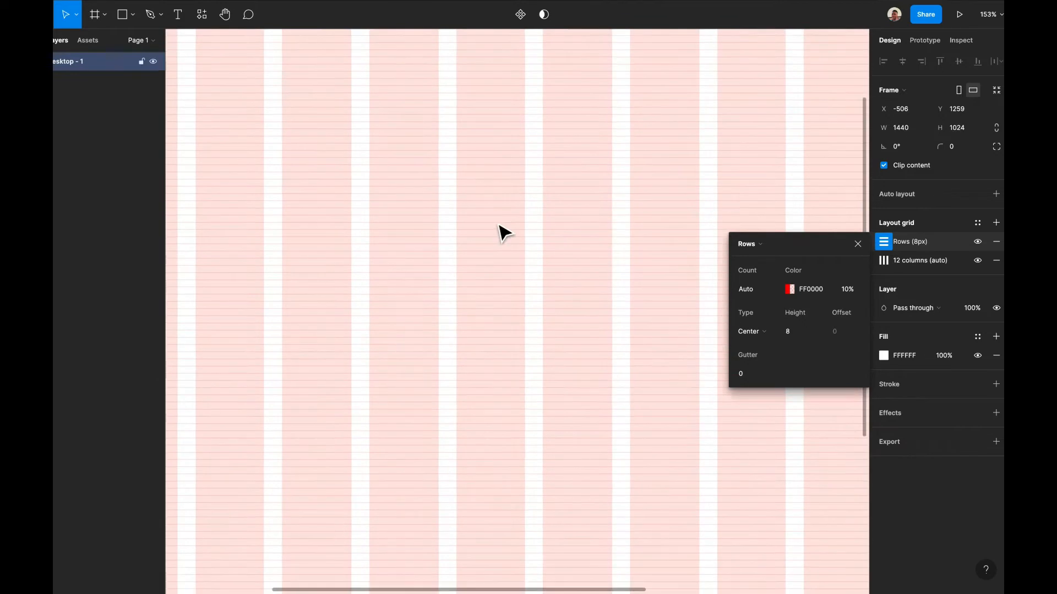
pyautogui.scroll(4, 502, 231)
# - Extend the desktop frame's height to about 1078 and reset it to the 1440 × 1024 Desktop preset
pyautogui.moveTo(502, 175); pyautogui.dragTo(495, 130)
pyautogui.scroll(-5, 495, 130)
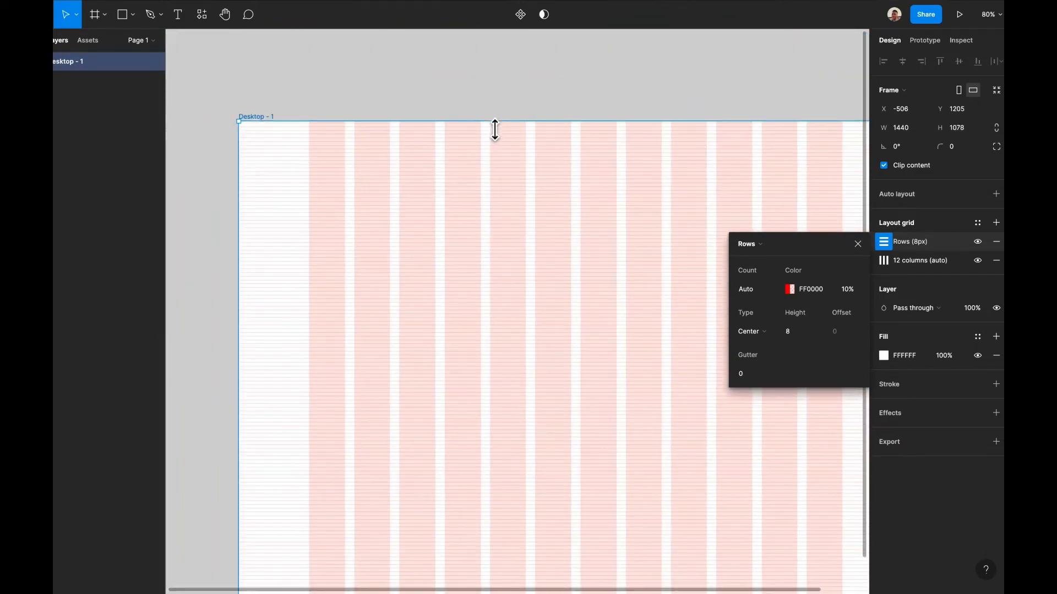
pyautogui.click(250, 115)
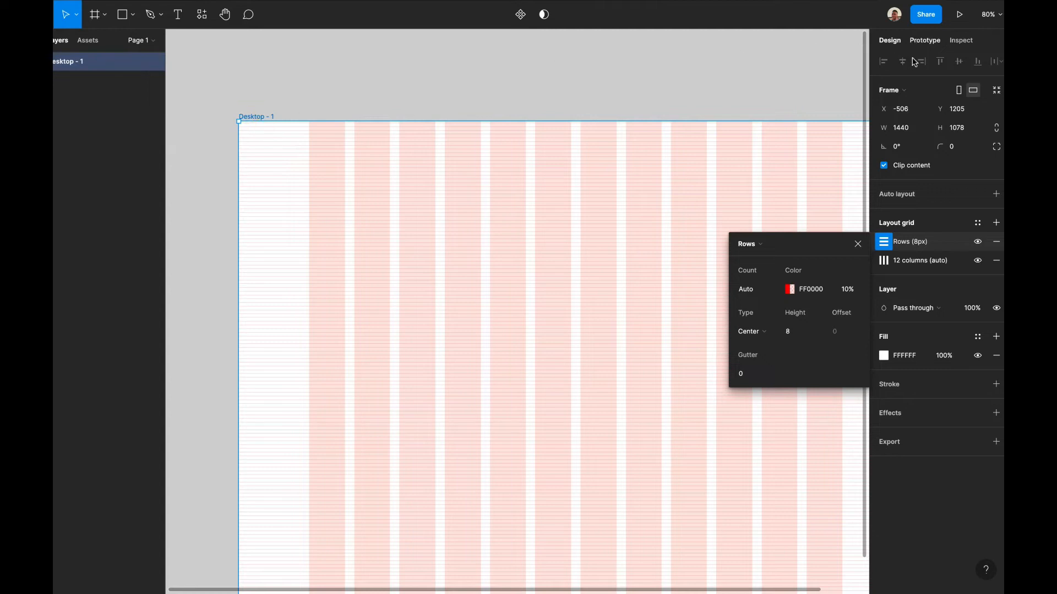
pyautogui.click(858, 243)
pyautogui.click(903, 90)
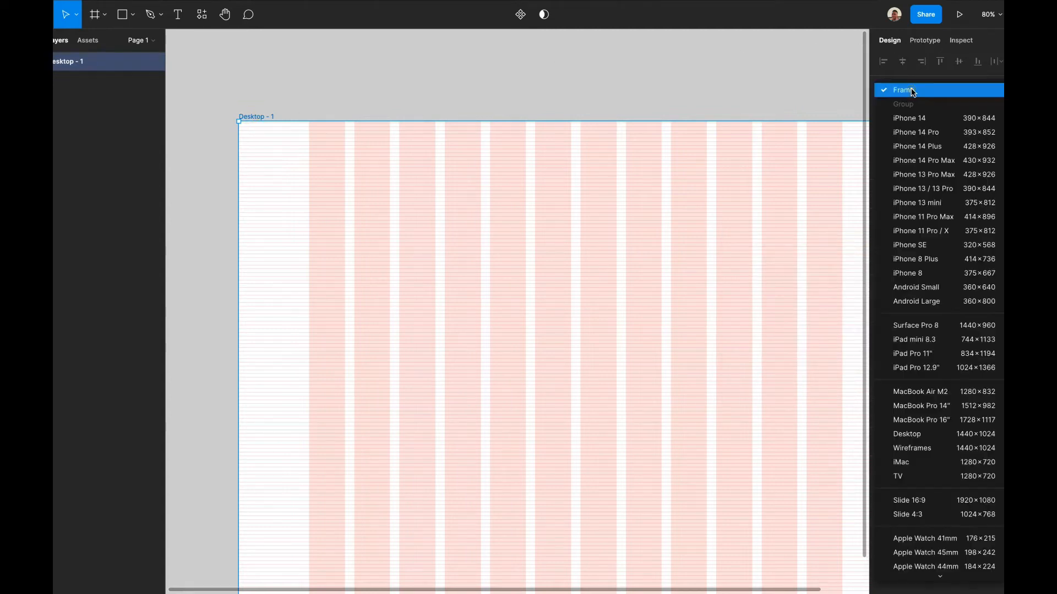
pyautogui.click(926, 434)
pyautogui.click(527, 105)
pyautogui.scroll(-3, 533, 113)
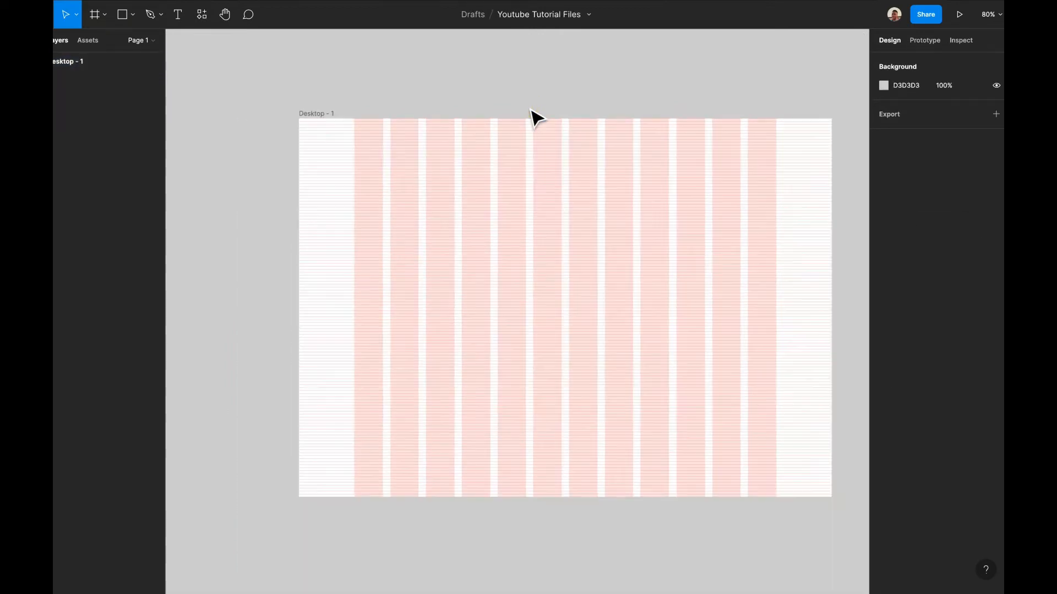
# - Inspect the combined column and row grid on the desktop frame at several zoom levels, leaving nothing selected
pyautogui.hscroll(3, 545, 159)
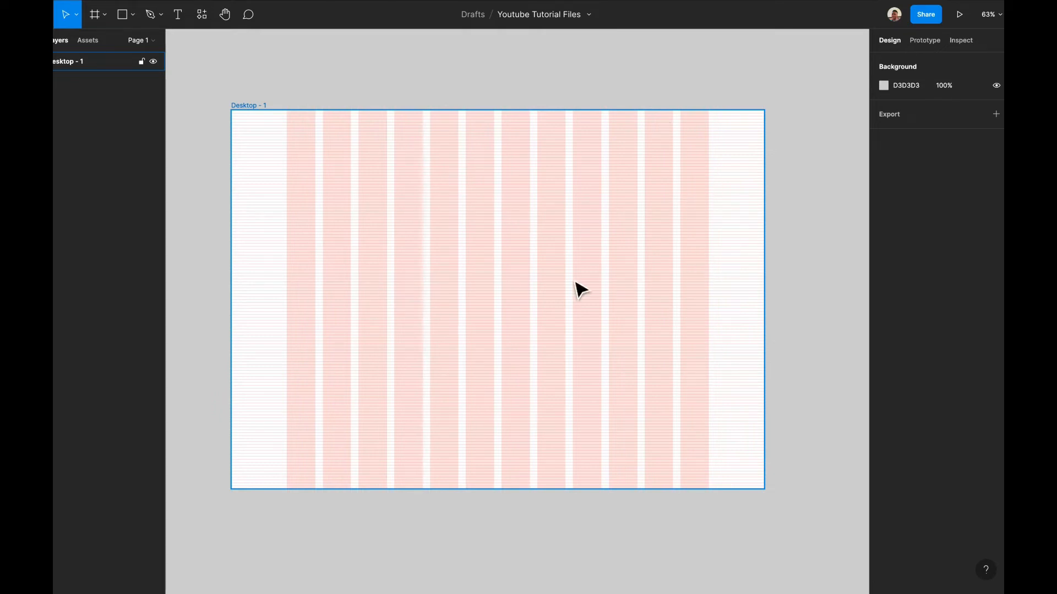
pyautogui.hscroll(-2, 448, 286)
pyautogui.scroll(5, 449, 286)
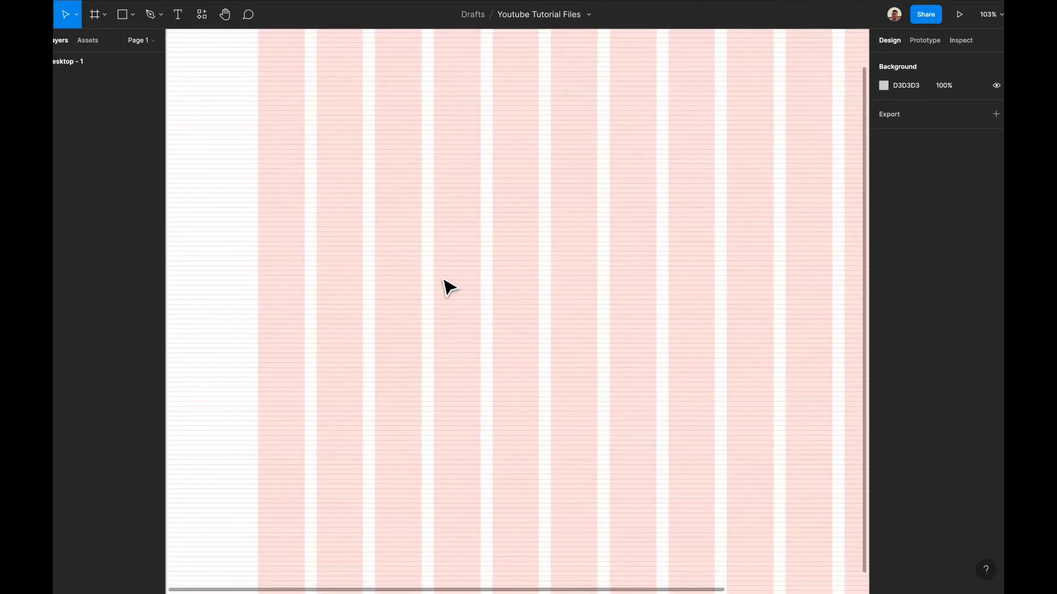
pyautogui.hscroll(-3, 449, 286)
pyautogui.scroll(-4, 449, 286)
pyautogui.rightClick(440, 276)
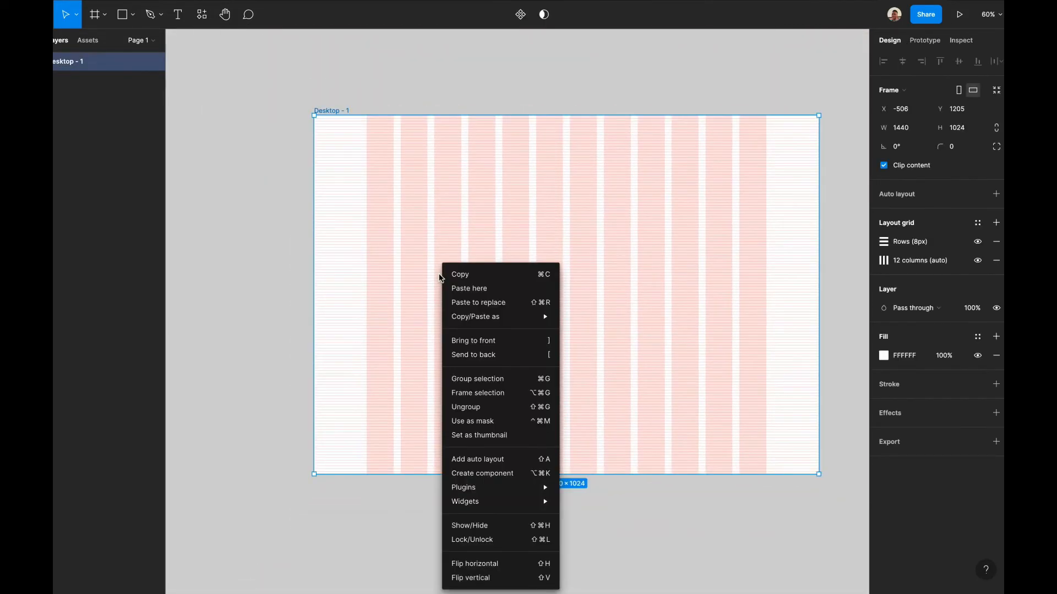
pyautogui.click(423, 258)
pyautogui.scroll(5, 424, 259)
pyautogui.hscroll(-1, 423, 259)
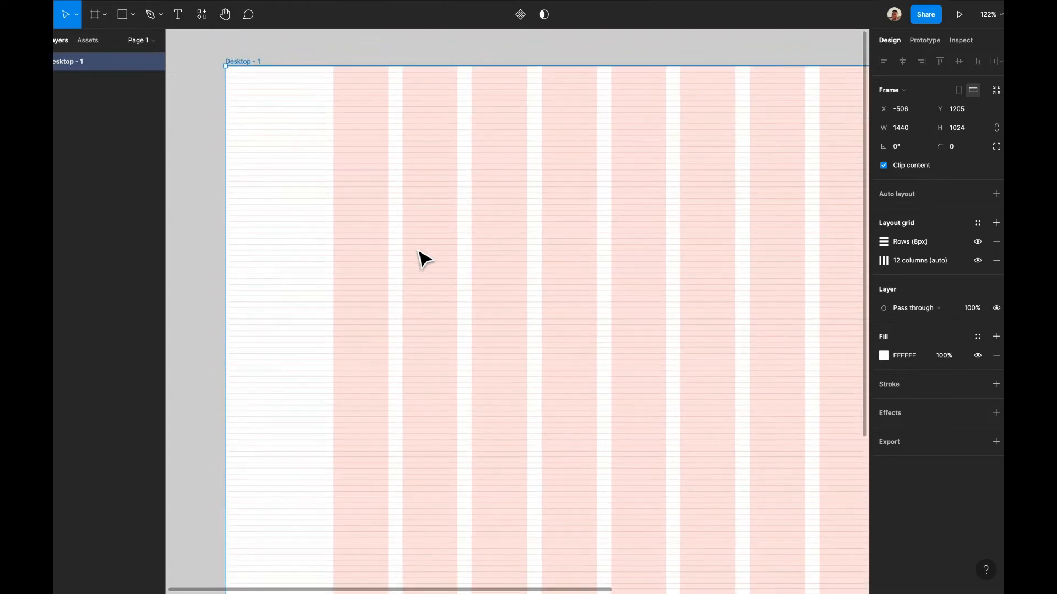
pyautogui.scroll(3, 424, 259)
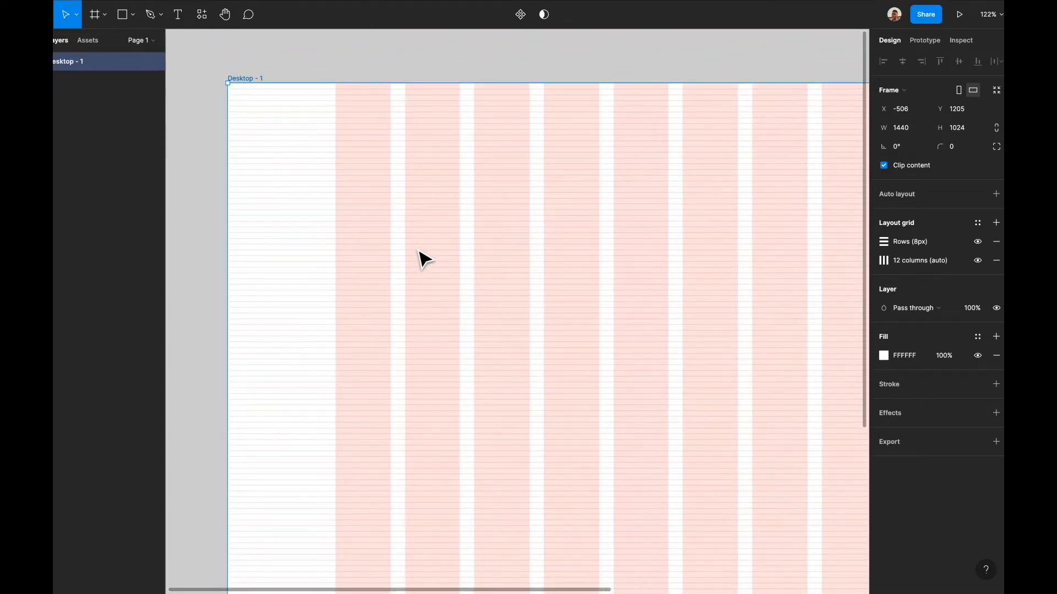
pyautogui.hscroll(1, 423, 259)
pyautogui.scroll(-6, 424, 259)
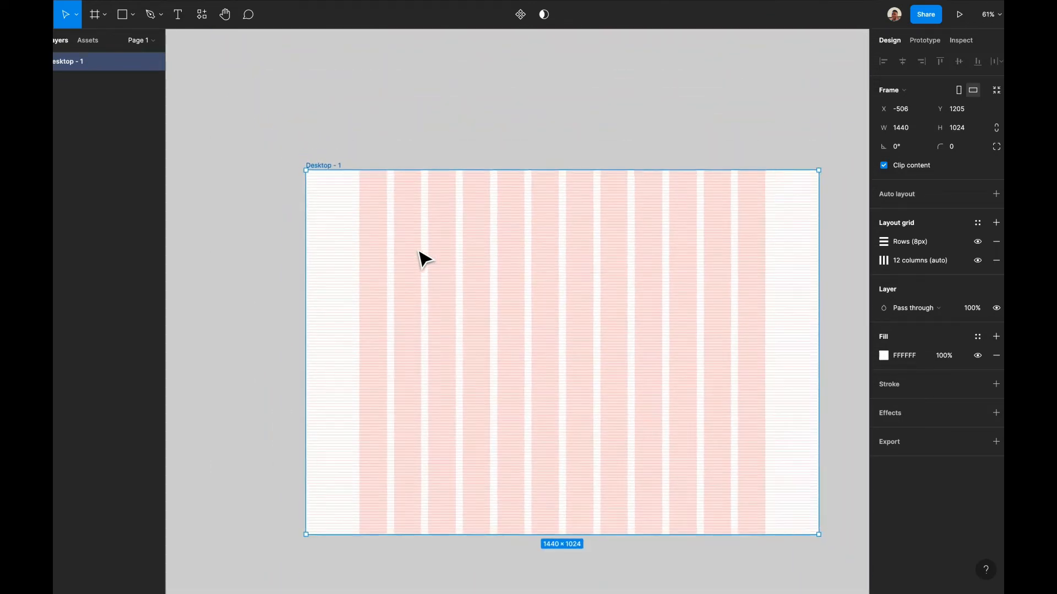
pyautogui.click(398, 139)
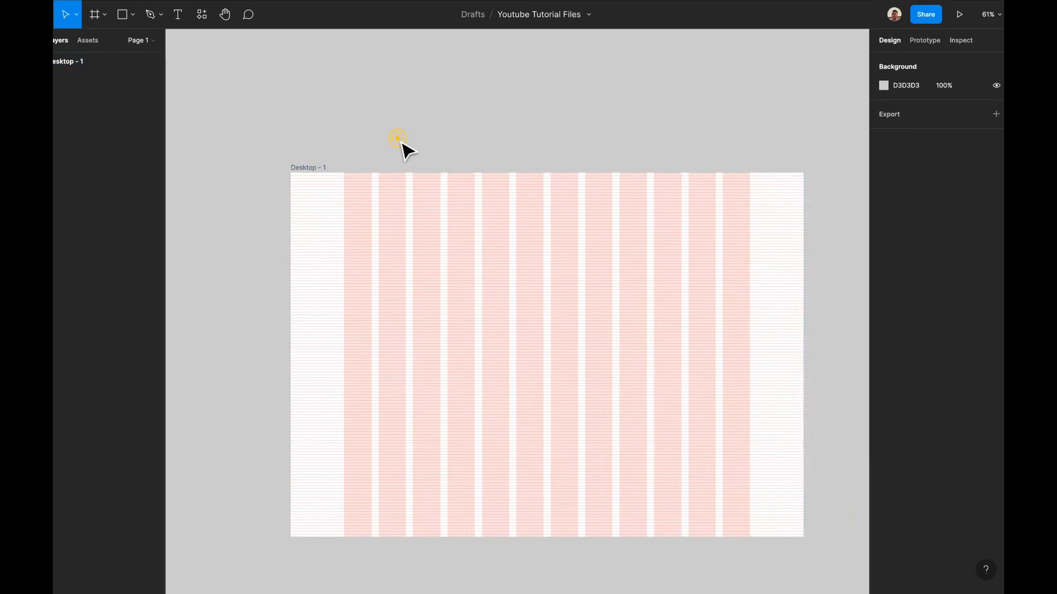
# - Draw a frame across the full width at the top edge of the desktop frame, sized 1440 × 88
pyautogui.click(96, 17)
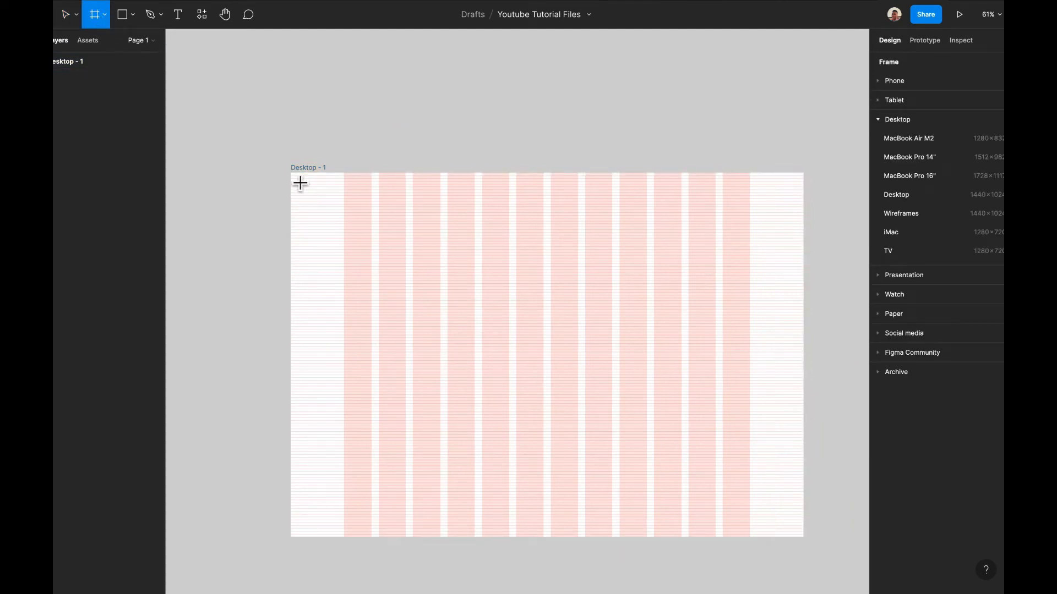
pyautogui.scroll(3, 300, 183)
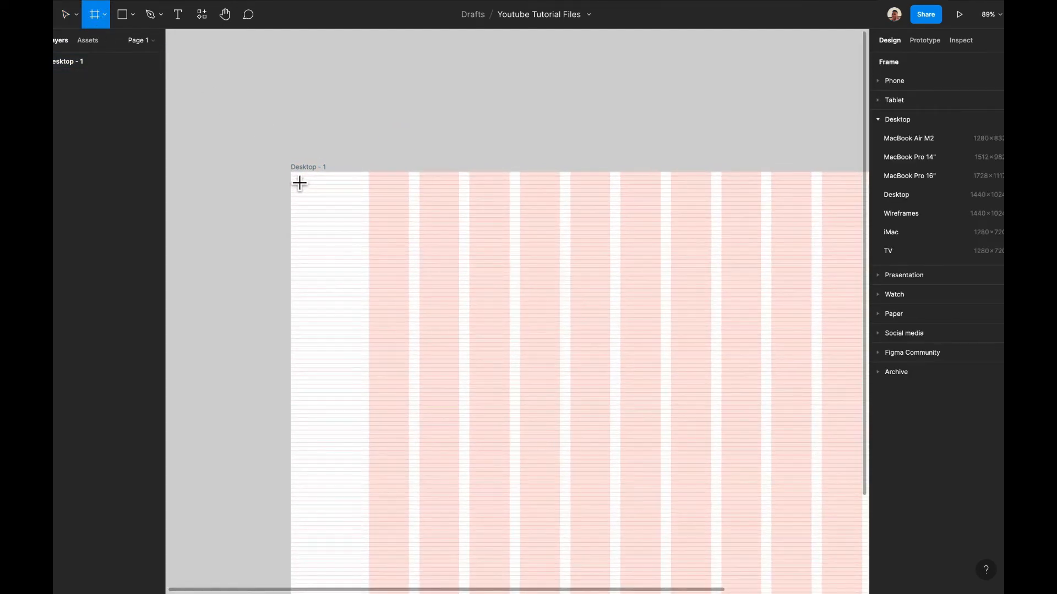
pyautogui.moveTo(291, 173)
pyautogui.mouseDown()
pyautogui.moveTo(781, 248)
pyautogui.moveTo(734, 234)
pyautogui.mouseUp()
pyautogui.hscroll(3, 578, 220)
pyautogui.hscroll(5, 599, 228)
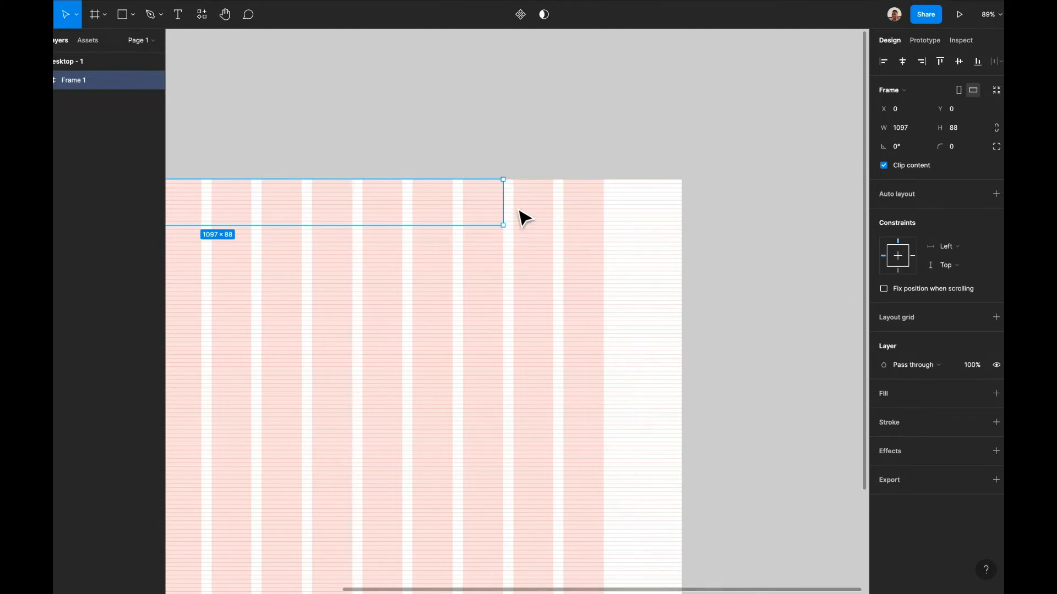
pyautogui.moveTo(582, 213); pyautogui.dragTo(691, 222)
pyautogui.hscroll(-10, 599, 215)
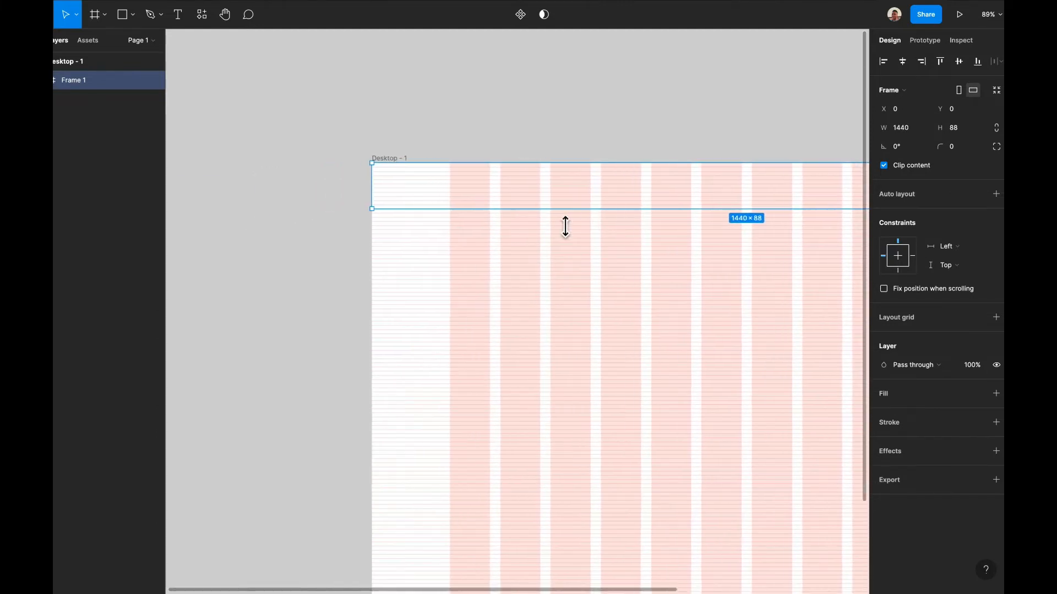
# - Reduce the new top frame's height to 80 on the row grid and give it a white FFFFFF fill
pyautogui.scroll(5, 531, 219)
pyautogui.scroll(5, 537, 211)
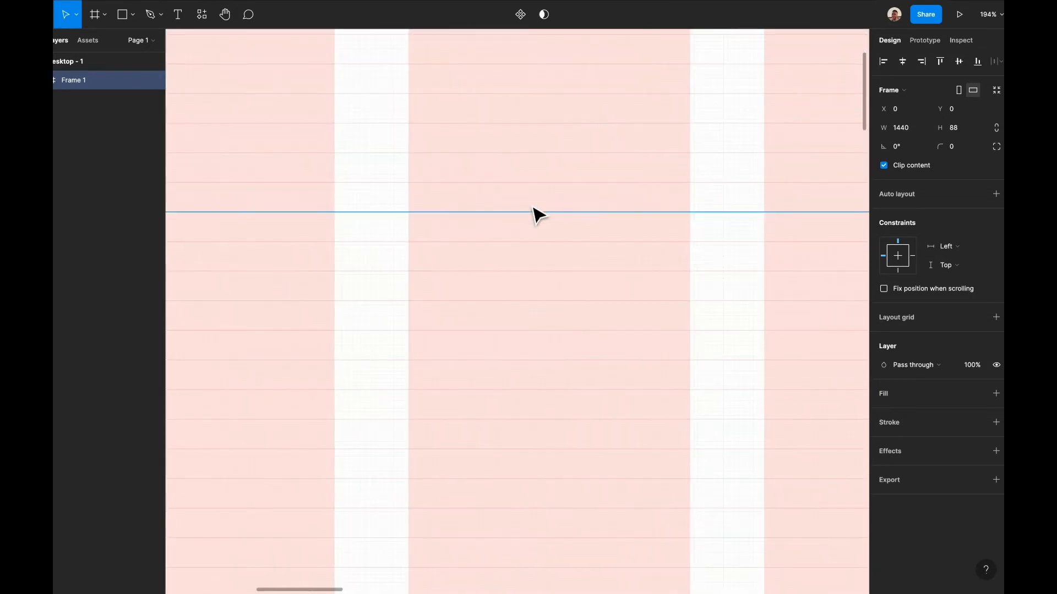
pyautogui.moveTo(533, 221); pyautogui.dragTo(533, 206)
pyautogui.moveTo(533, 199); pyautogui.dragTo(533, 191)
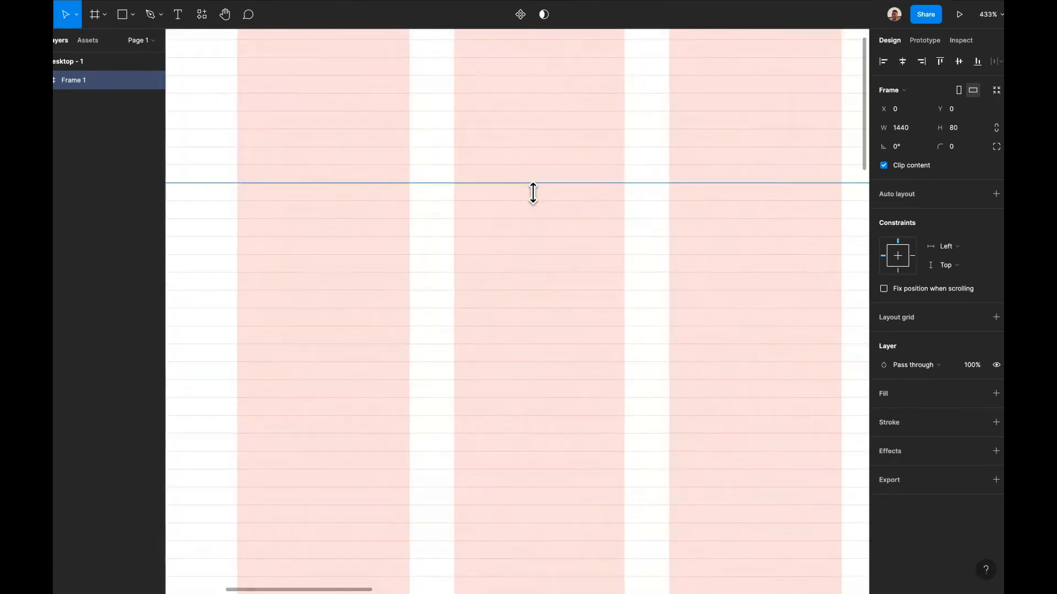
pyautogui.scroll(-5, 533, 190)
pyautogui.click(885, 392)
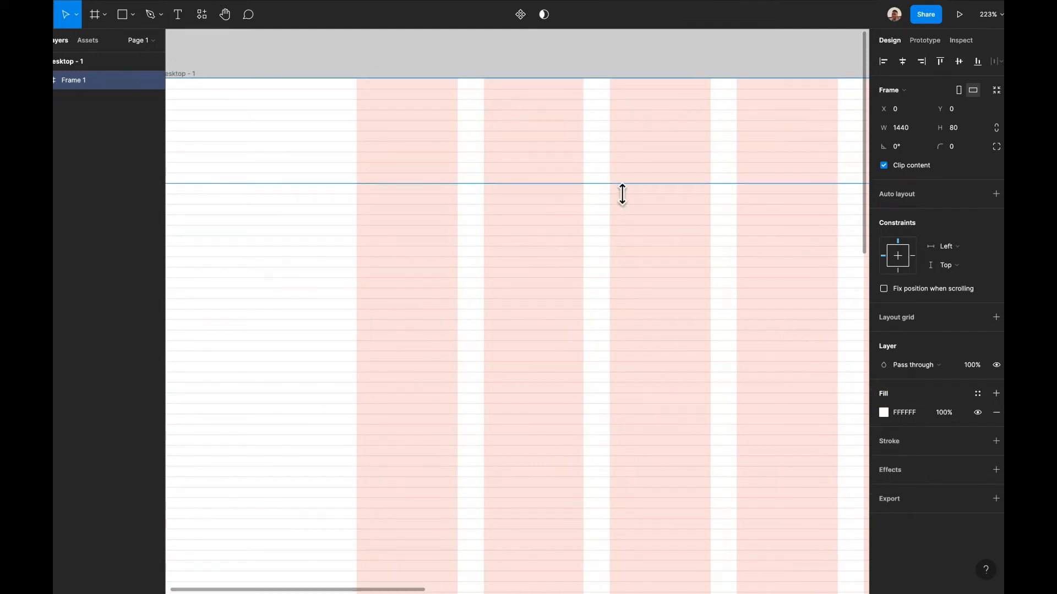
# - Extend the top frame's lower edge along the 8 px rows to a height of 112
pyautogui.moveTo(623, 196); pyautogui.dragTo(623, 199)
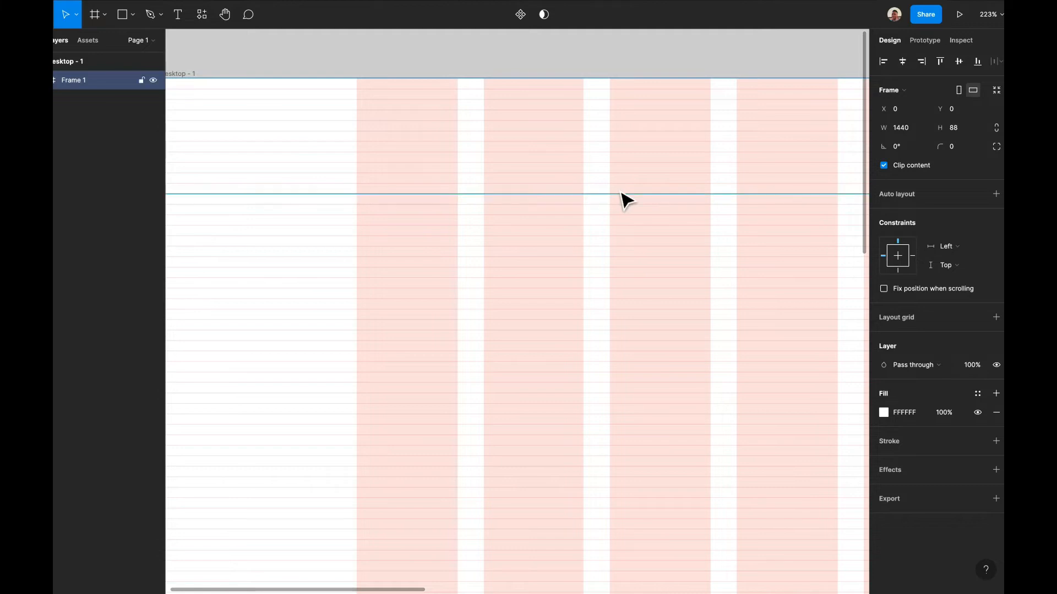
pyautogui.hscroll(-5, 622, 198)
pyautogui.hscroll(-3, 558, 194)
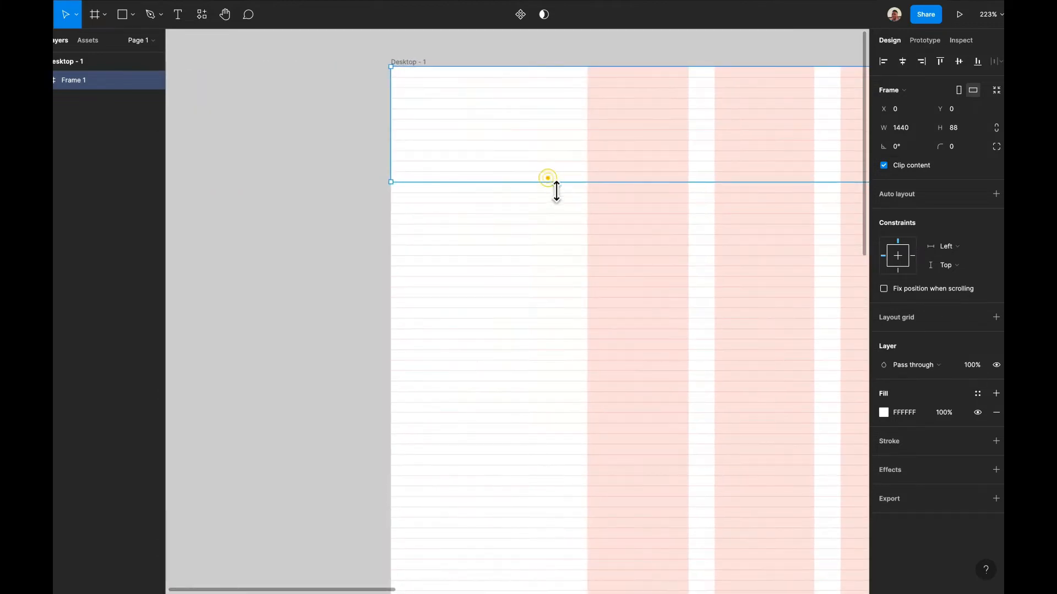
pyautogui.moveTo(556, 191); pyautogui.dragTo(566, 225)
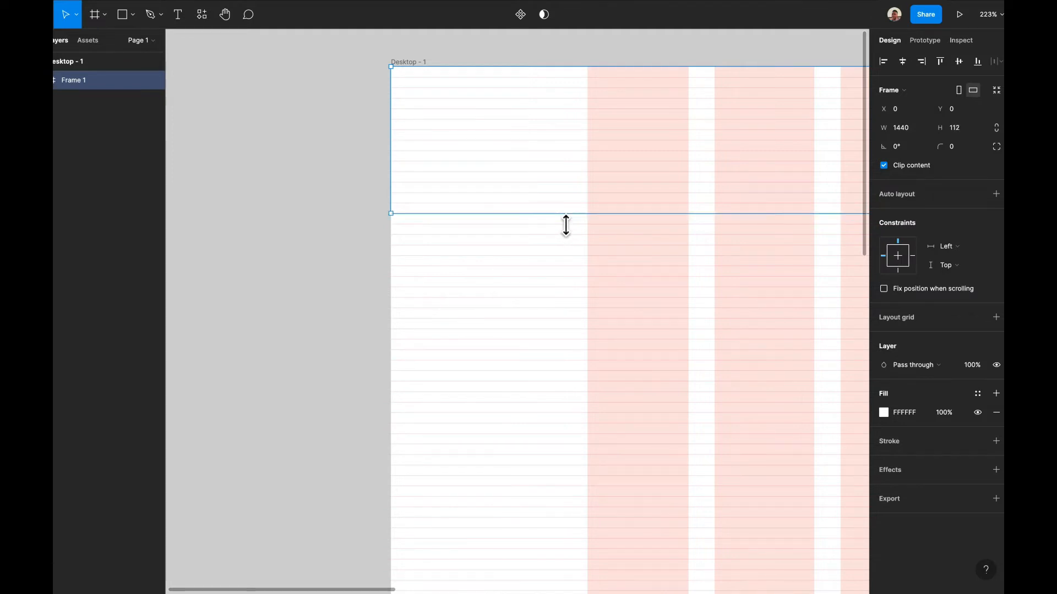
# - Change the top frame's fill color to grey ADACAC and deselect the frame
pyautogui.hscroll(3, 566, 224)
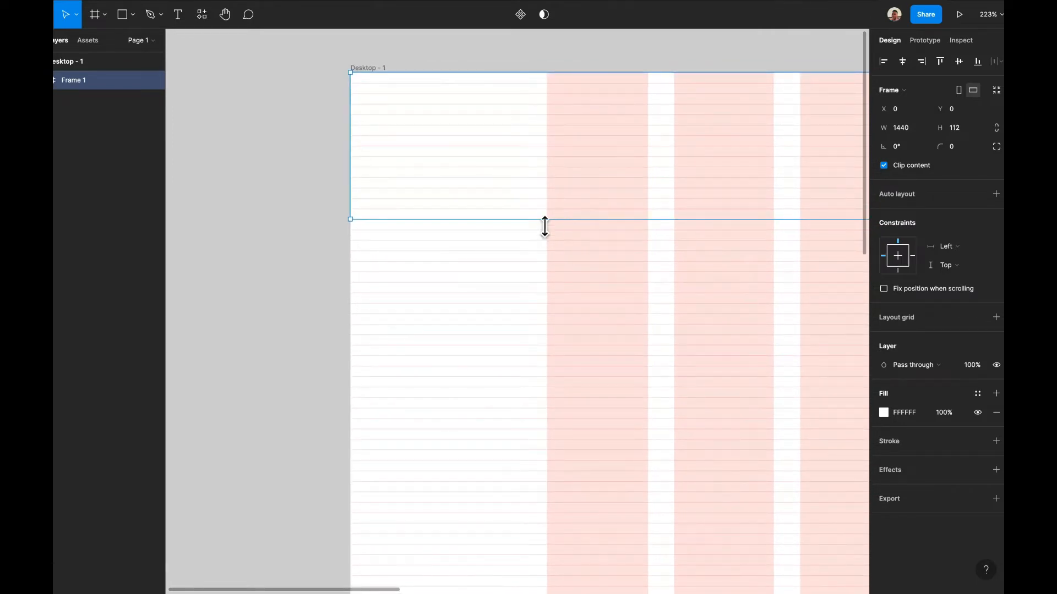
pyautogui.hscroll(15, 545, 226)
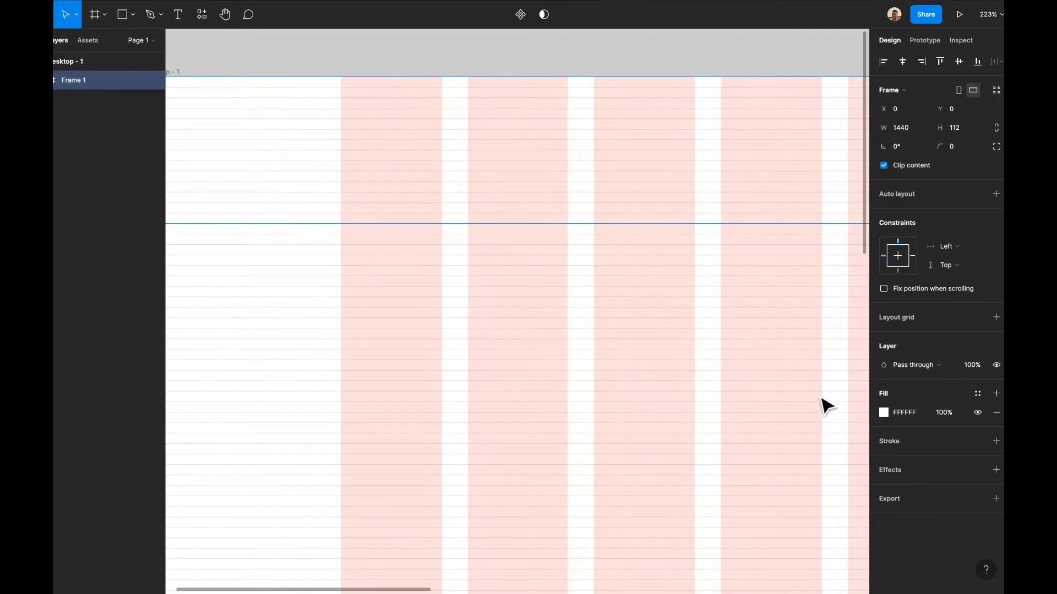
pyautogui.scroll(-10, 649, 330)
pyautogui.hscroll(-5, 738, 347)
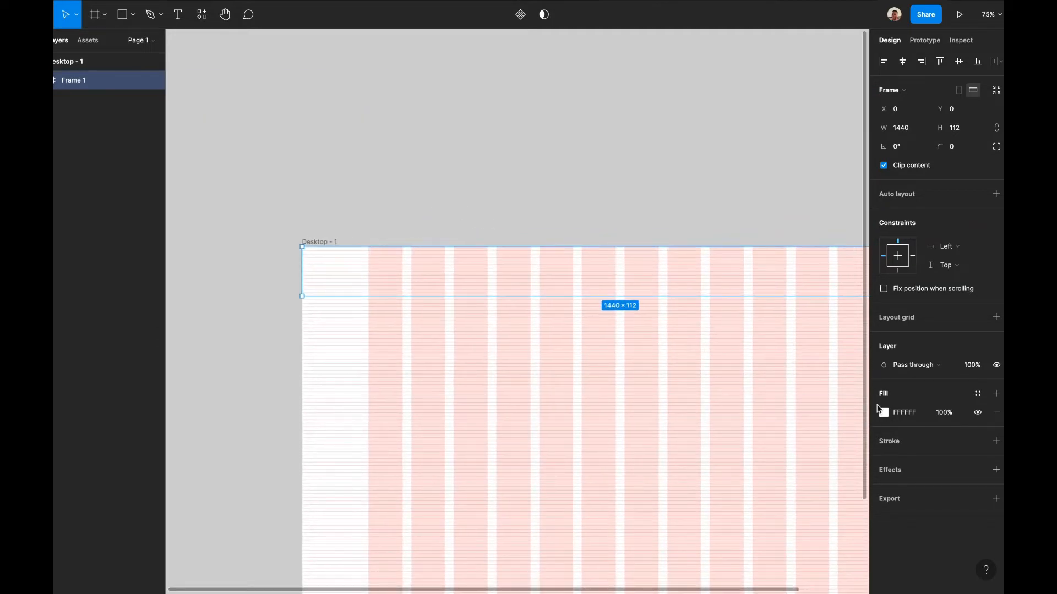
pyautogui.click(882, 413)
pyautogui.moveTo(772, 345); pyautogui.dragTo(729, 348)
pyautogui.click(630, 217)
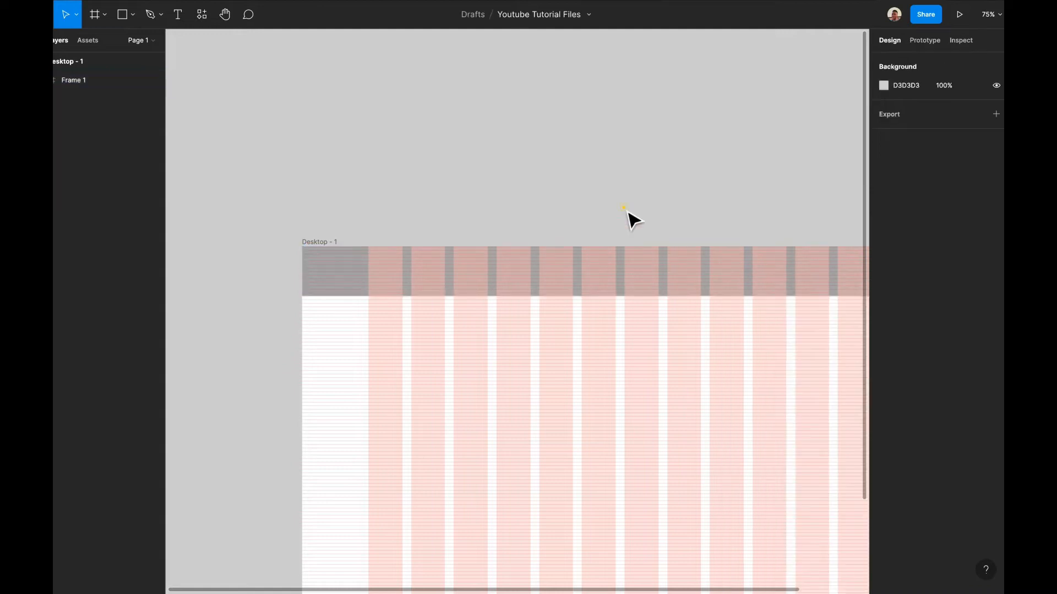
# - Examine how the grey top frame sits on the column and row grid across its full width
pyautogui.hscroll(3, 630, 217)
pyautogui.scroll(-3, 630, 218)
pyautogui.click(619, 229)
pyautogui.scroll(3, 619, 229)
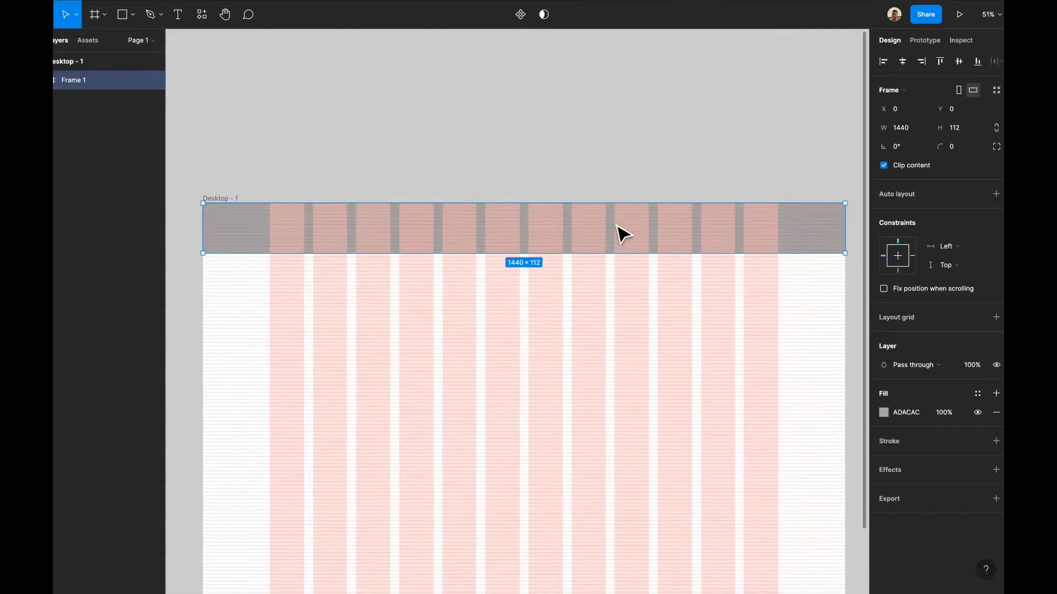
pyautogui.click(614, 222)
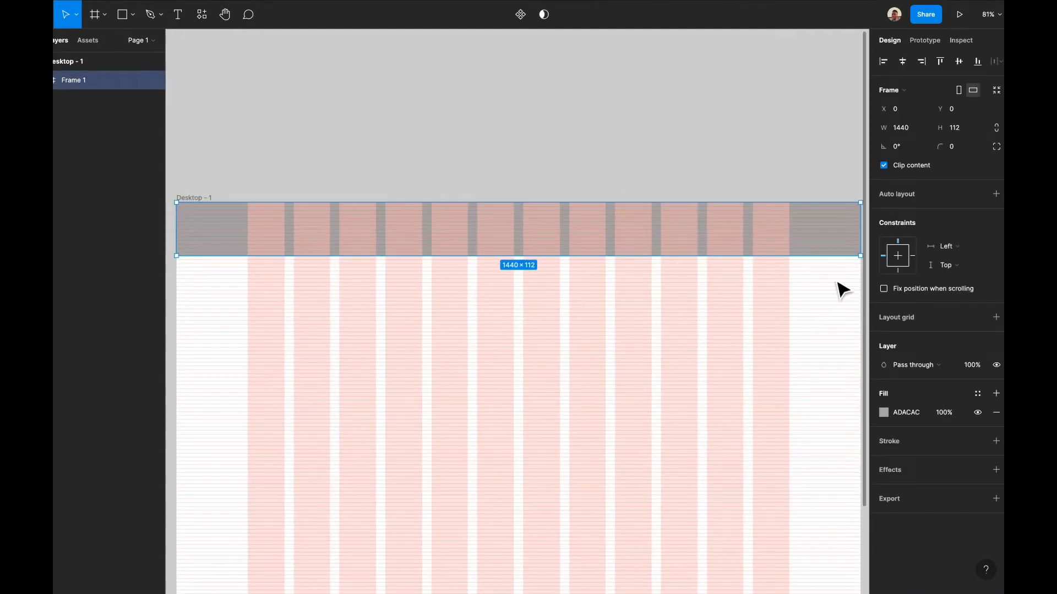
pyautogui.hscroll(-3, 832, 288)
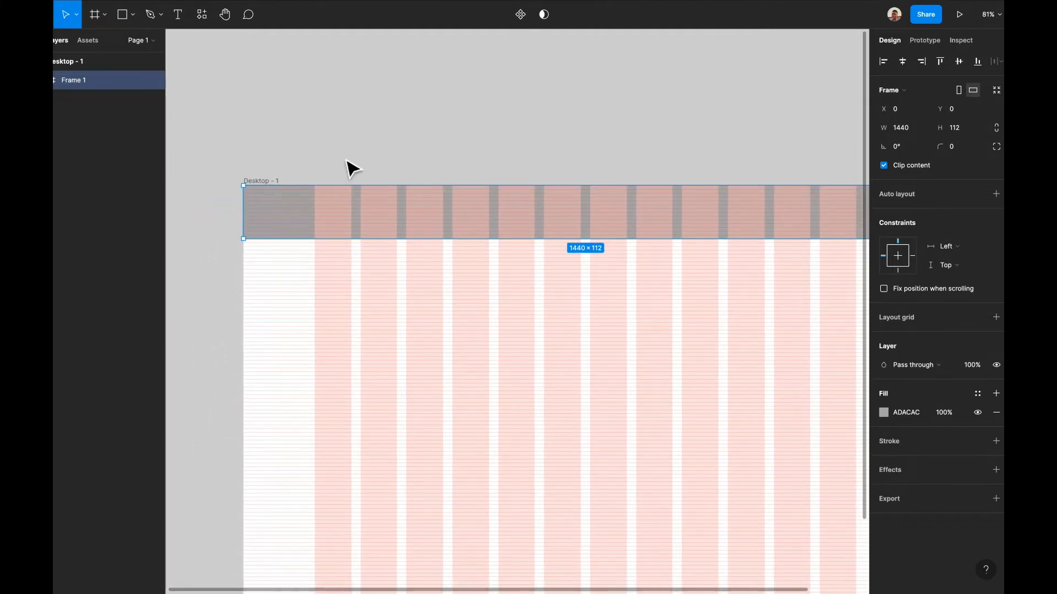
pyautogui.click(352, 167)
# - Duplicate the grey top frame directly below itself at Y 112 and extend the copy to 1440 × 552
pyautogui.click(328, 211)
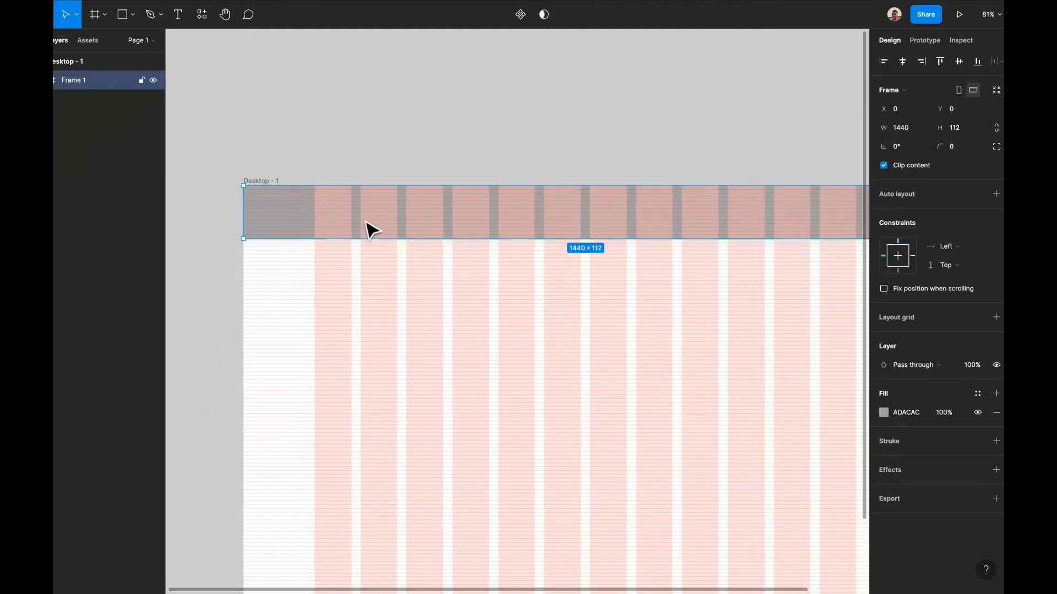
pyautogui.scroll(-2, 432, 220)
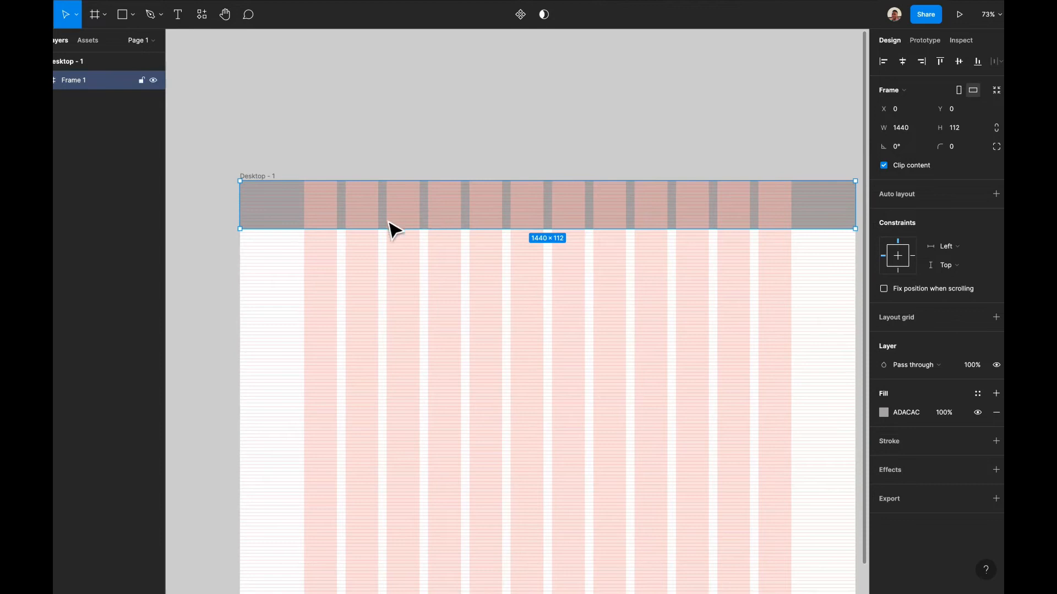
pyautogui.moveTo(357, 224); pyautogui.dragTo(375, 411)
pyautogui.scroll(5, 353, 266)
pyautogui.scroll(-10, 352, 384)
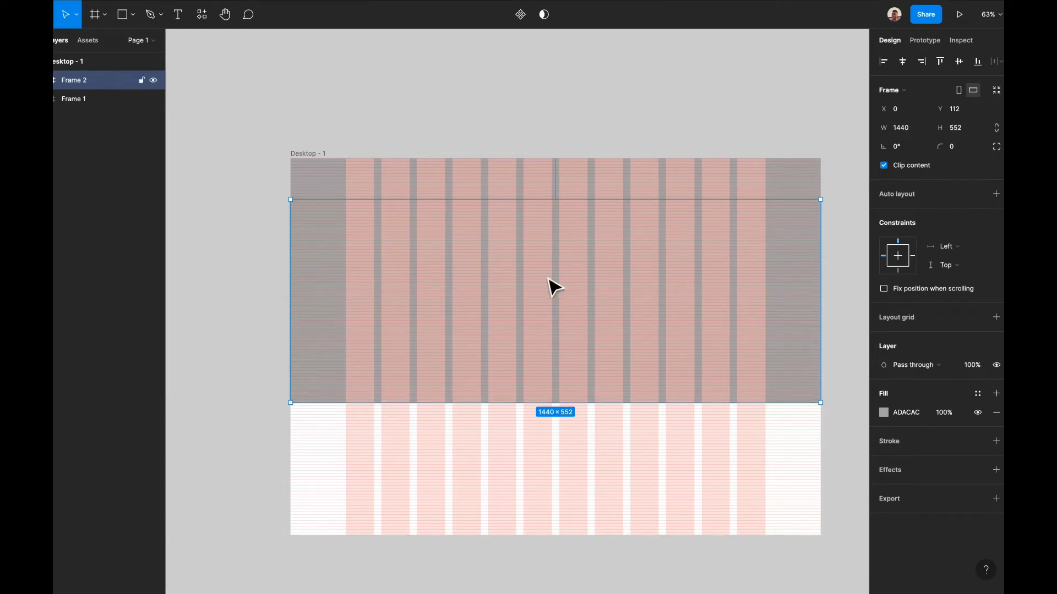
pyautogui.hscroll(3, 424, 275)
# - Review the two stacked grey frames and the parent desktop frame by selecting each in turn
pyautogui.click(431, 184)
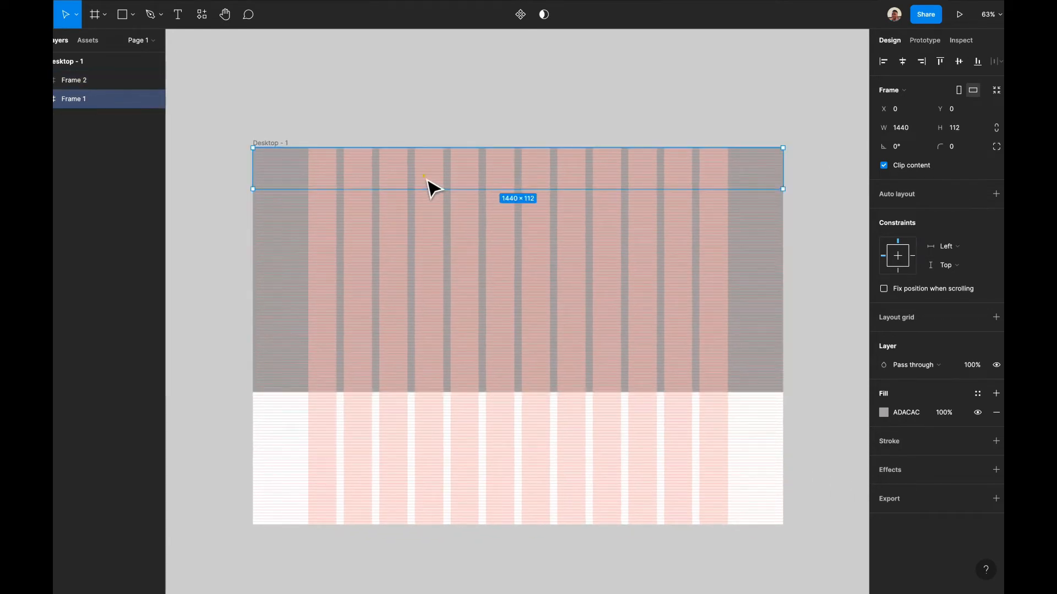
pyautogui.click(472, 130)
pyautogui.click(475, 181)
pyautogui.scroll(-2, 483, 309)
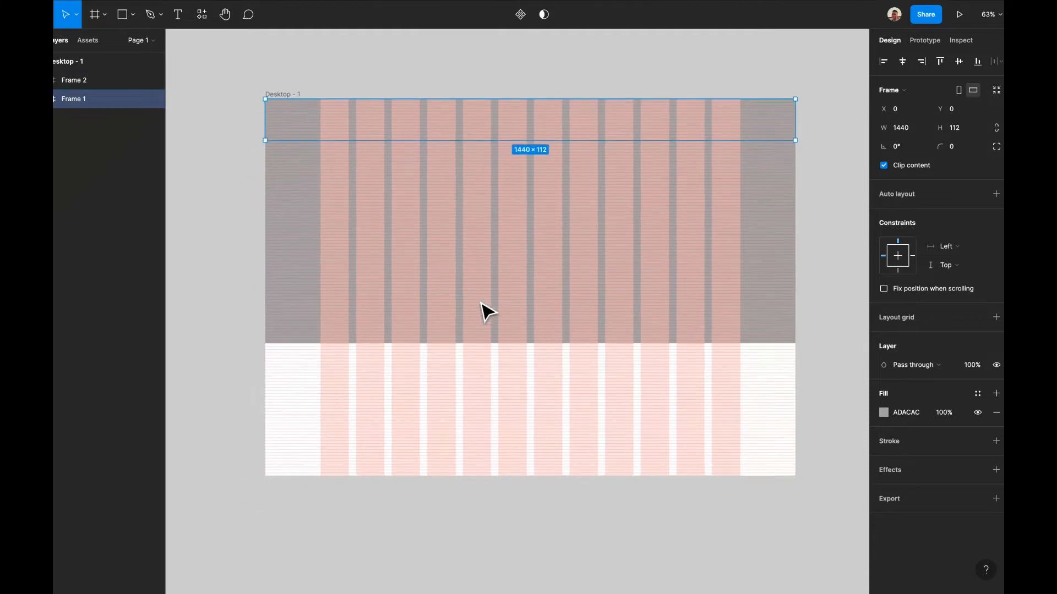
pyautogui.scroll(2, 488, 358)
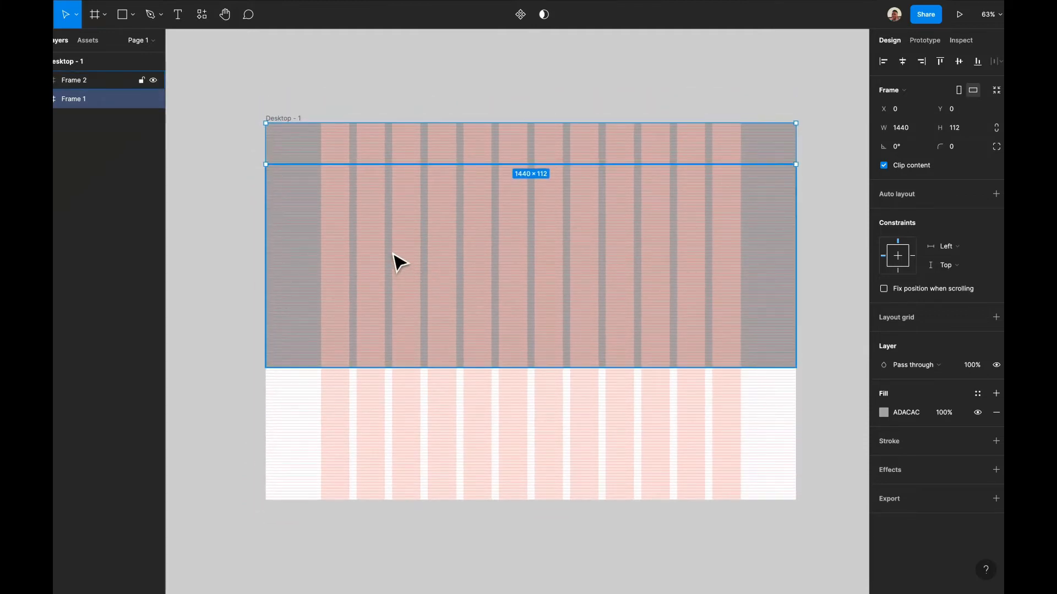
pyautogui.rightClick(392, 253)
pyautogui.click(295, 121)
pyautogui.click(297, 122)
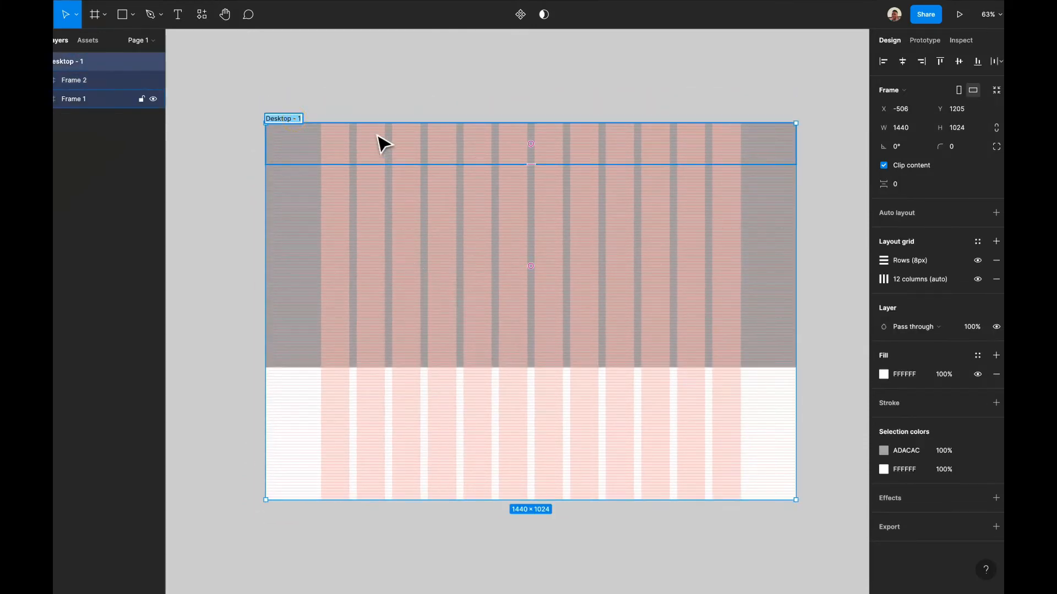
pyautogui.click(375, 114)
# - Extend the desktop frame's height downward to about 1271
pyautogui.click(293, 119)
pyautogui.scroll(-5, 377, 298)
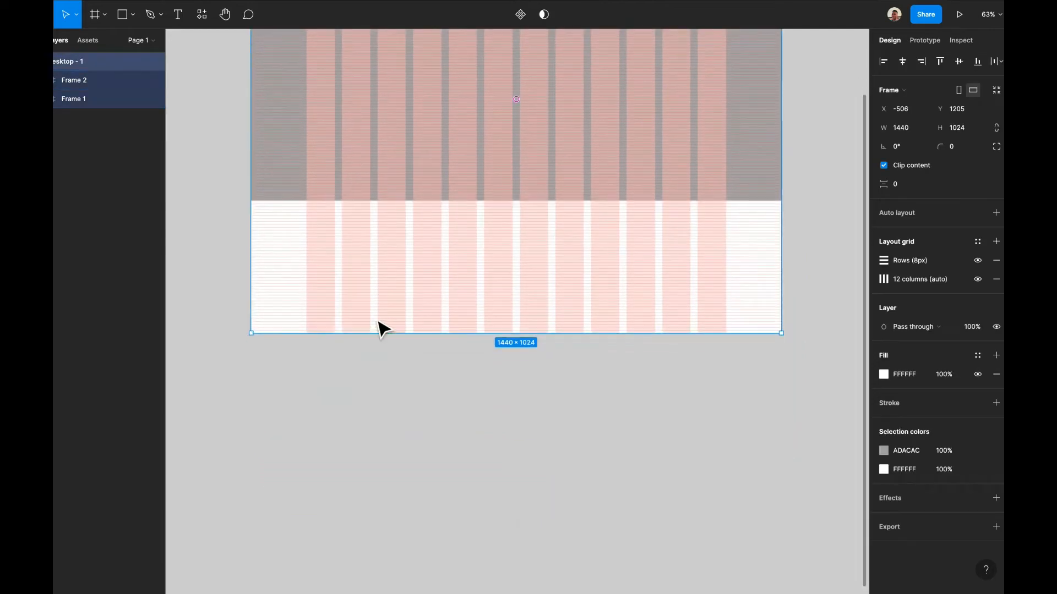
pyautogui.moveTo(379, 348); pyautogui.dragTo(387, 424)
# - Duplicate the 1440 × 552 grey frame below itself, placing the copy at Y 659
pyautogui.scroll(2, 370, 276)
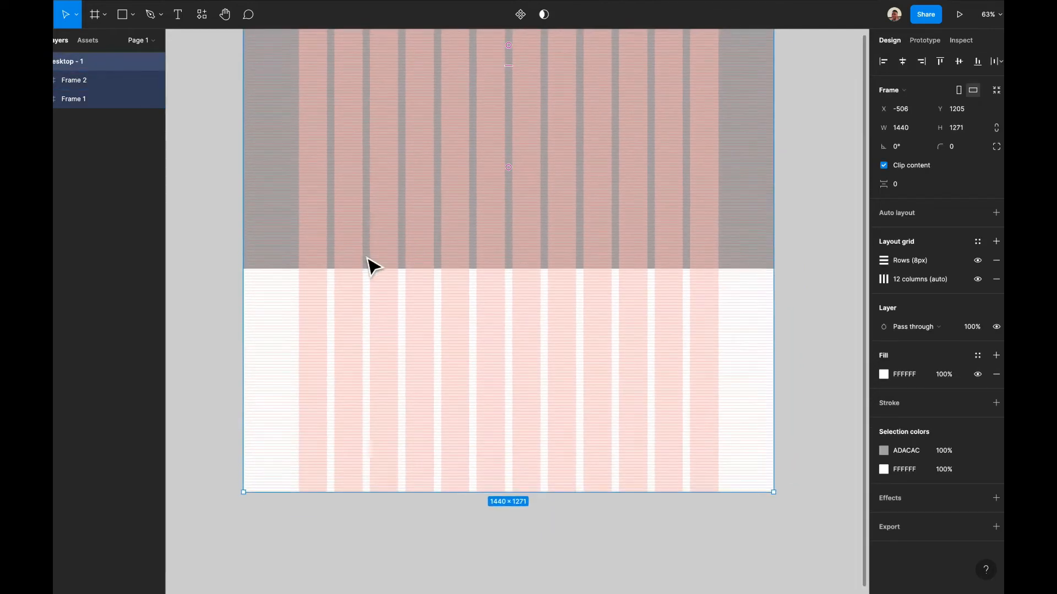
pyautogui.click(363, 234)
pyautogui.moveTo(506, 240); pyautogui.dragTo(501, 436)
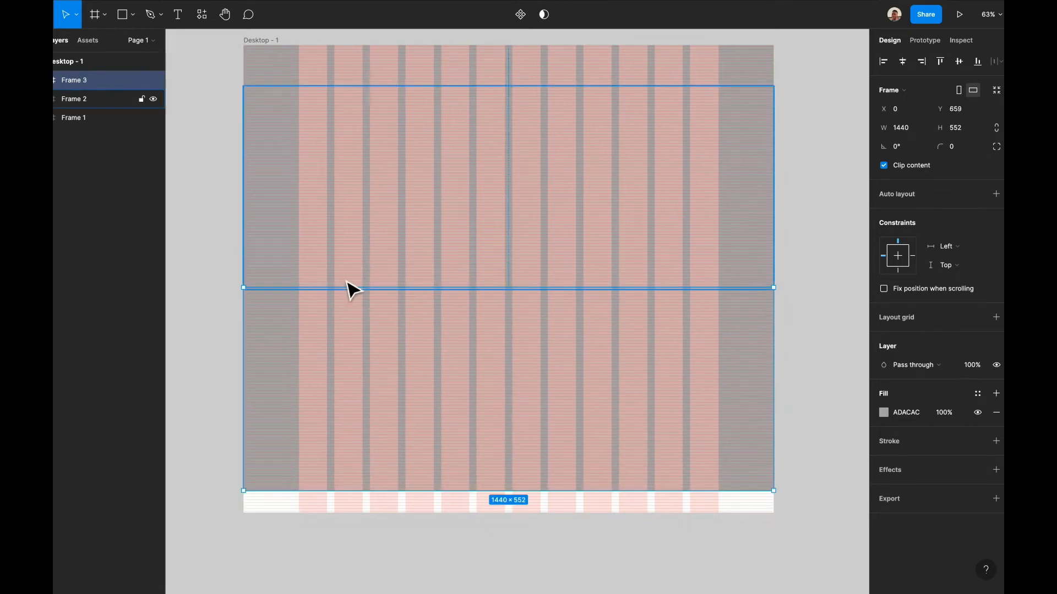
# - Open a gap between the two large frames by trimming the upper one's height to 547 and the lower one to 504 at Y 707
pyautogui.scroll(5, 349, 303)
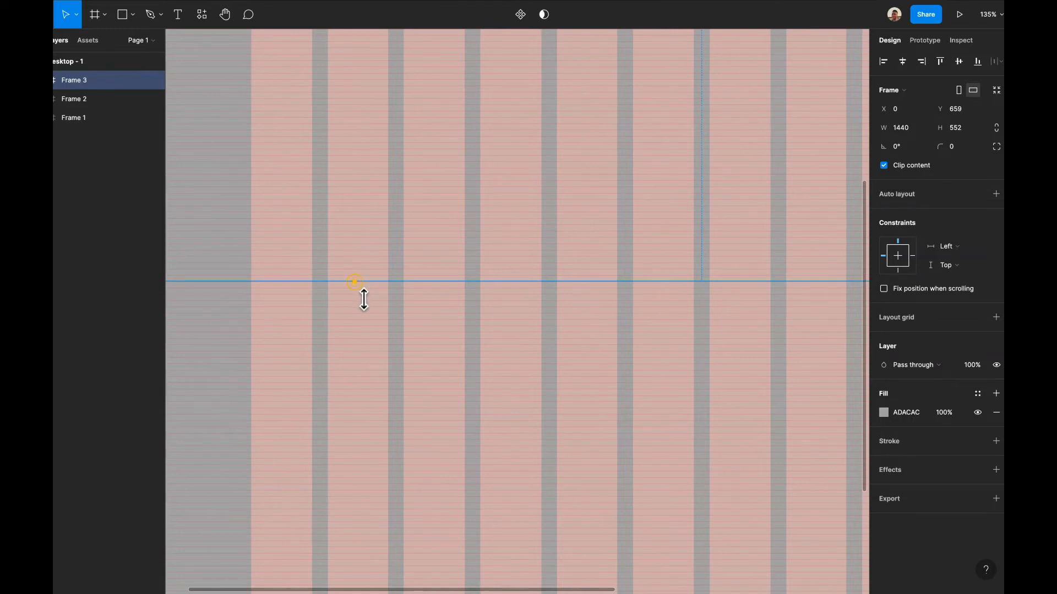
pyautogui.moveTo(364, 300)
pyautogui.mouseDown()
pyautogui.moveTo(366, 326)
pyautogui.moveTo(362, 292)
pyautogui.mouseUp()
pyautogui.click(355, 282)
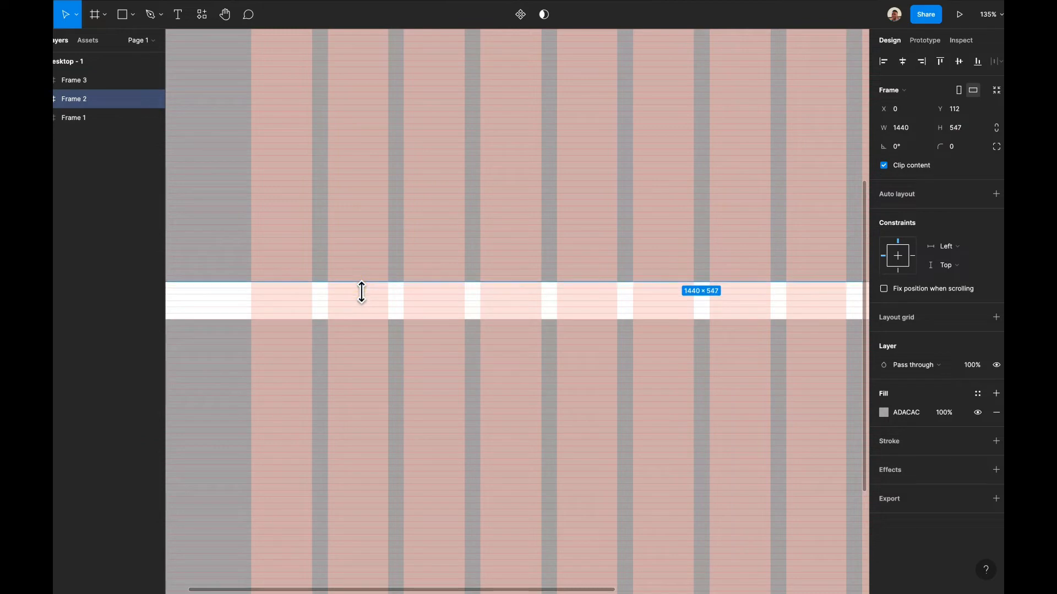
pyautogui.scroll(-5, 361, 292)
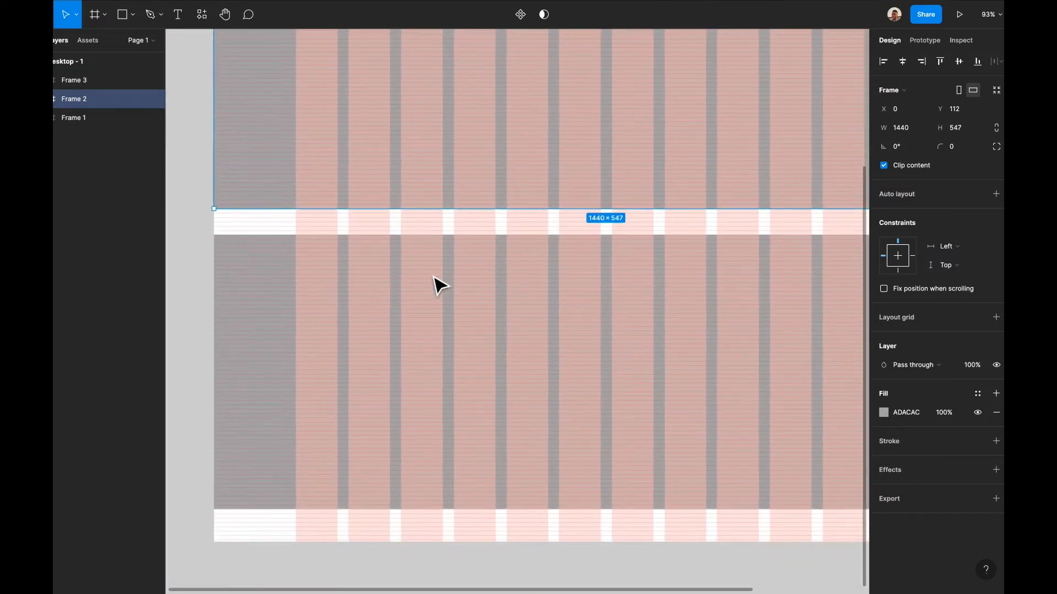
pyautogui.scroll(-6, 439, 285)
# - Narrow the lowest grey frame to span the first four grid columns, 367 wide at X 150
pyautogui.click(428, 298)
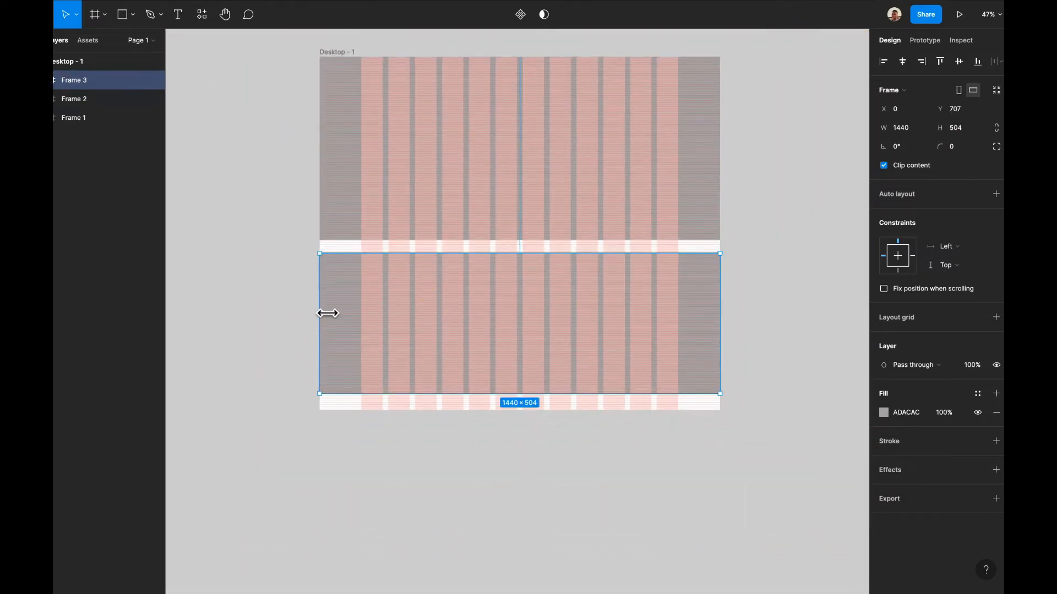
pyautogui.moveTo(328, 313); pyautogui.dragTo(369, 313)
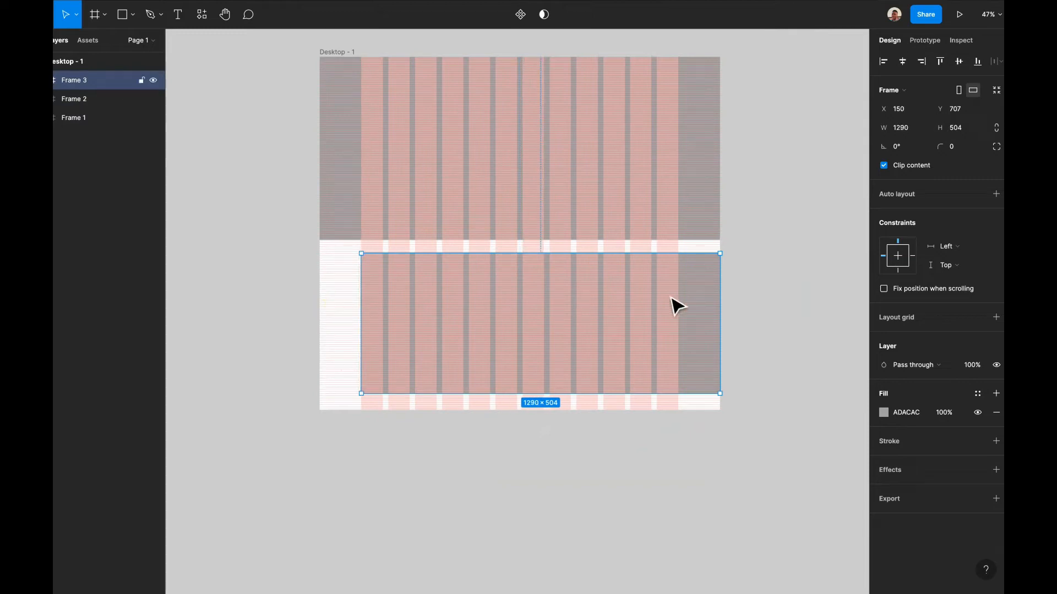
pyautogui.moveTo(680, 308); pyautogui.dragTo(473, 286)
# - Shorten the four-column frame to a height of 376 and move it down to Y 747
pyautogui.scroll(5, 471, 286)
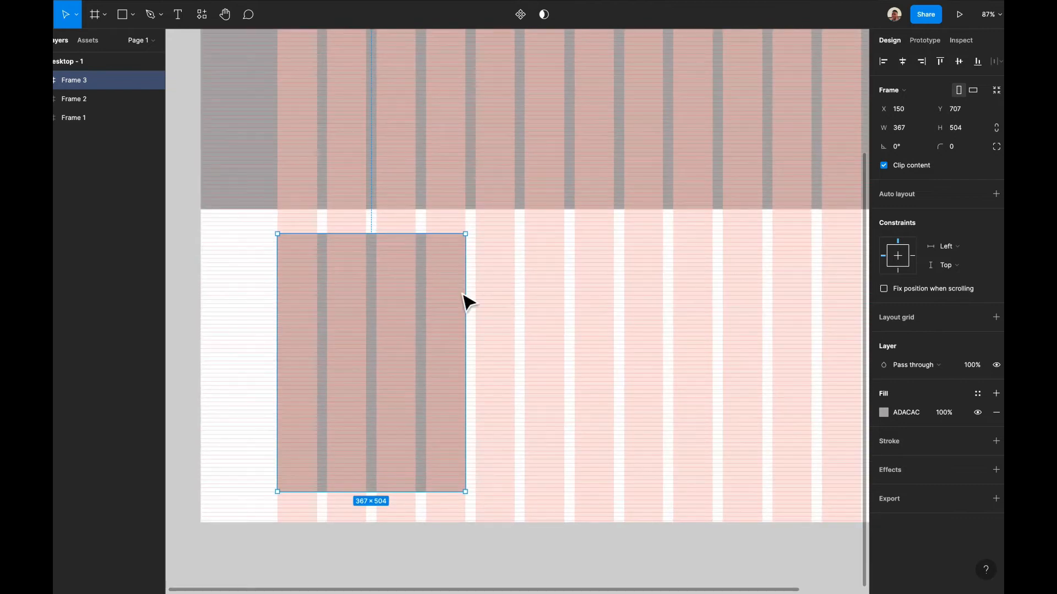
pyautogui.moveTo(434, 502); pyautogui.dragTo(431, 432)
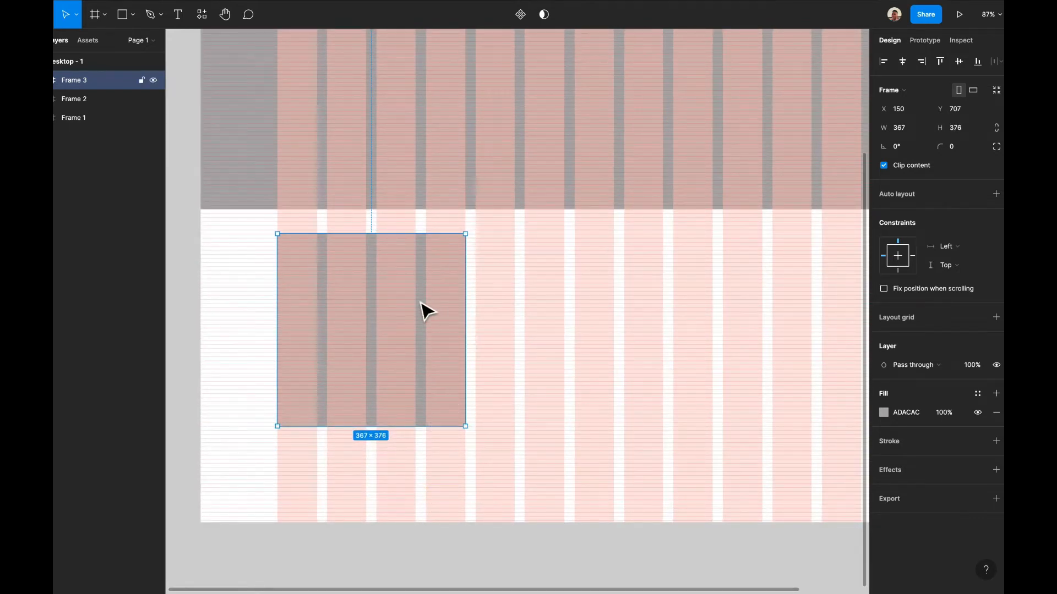
pyautogui.moveTo(421, 302); pyautogui.dragTo(421, 323)
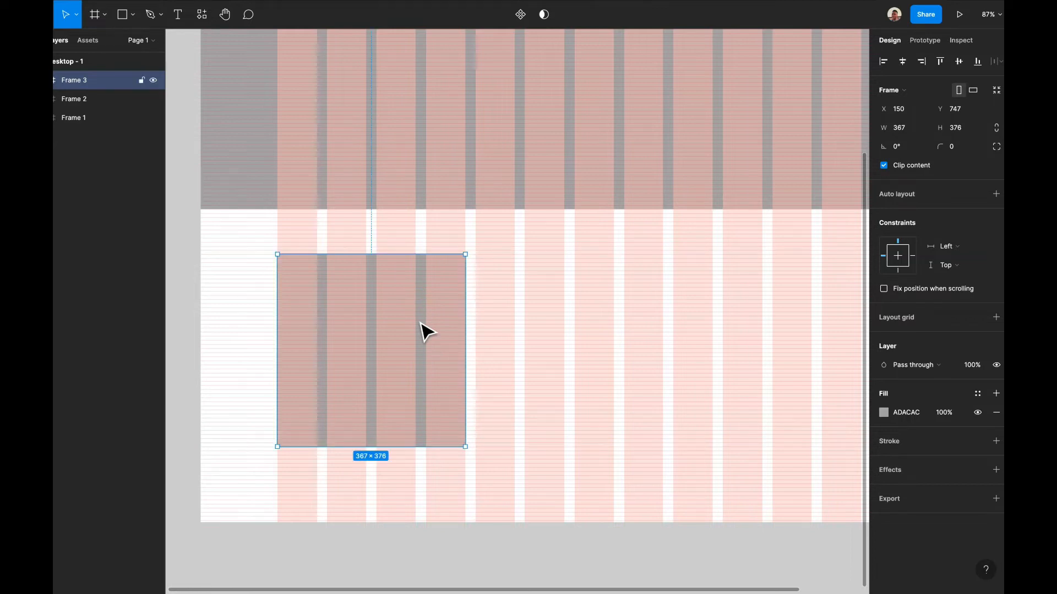
# - Duplicate the 367 × 376 card frame and combine both copies in a horizontal auto layout
pyautogui.scroll(-5, 416, 345)
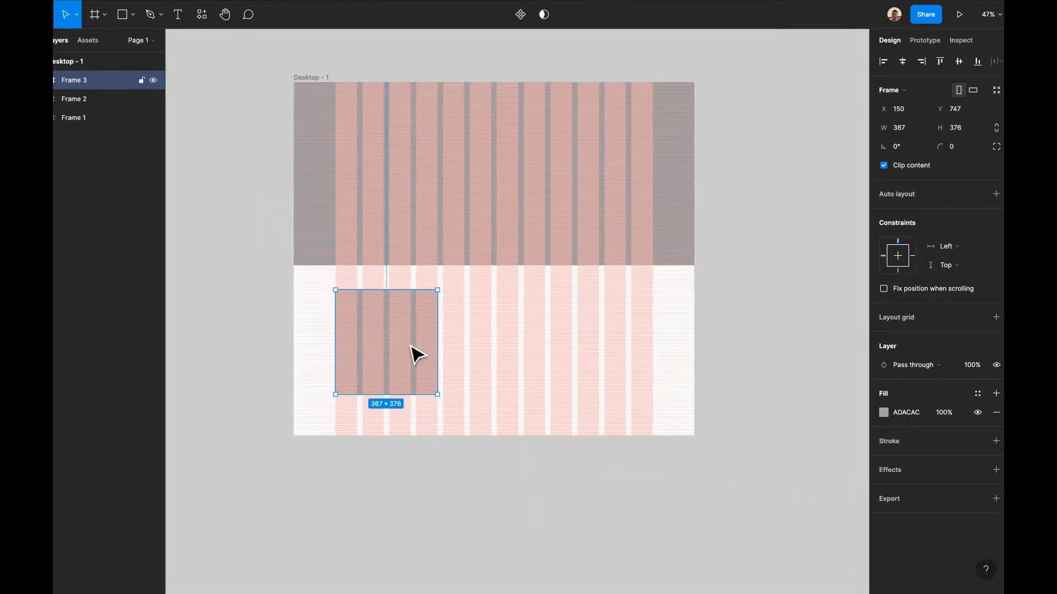
pyautogui.hotkey('ctrl', 'd')
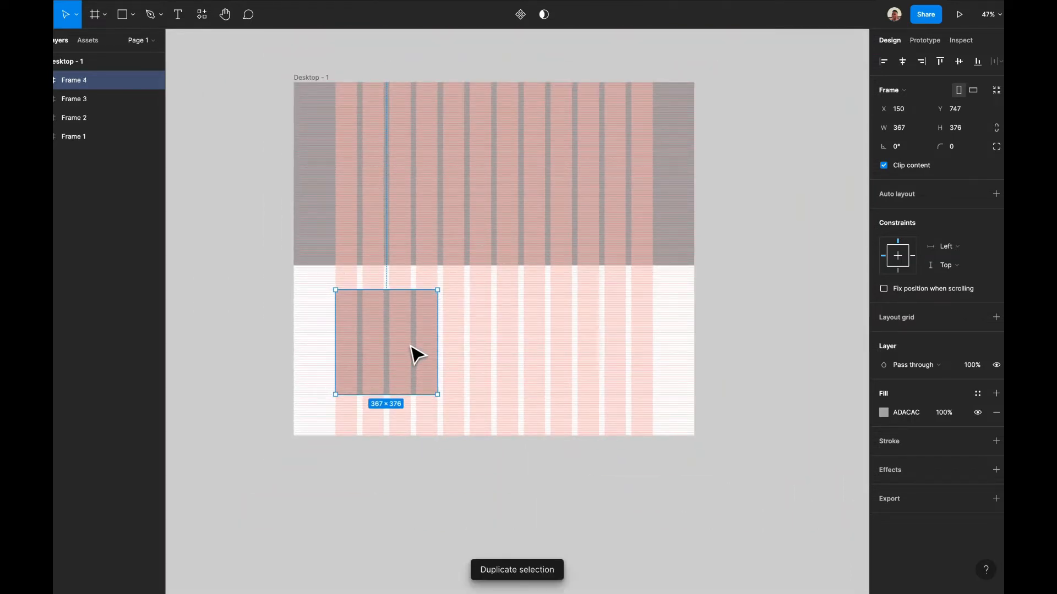
pyautogui.click(462, 367)
pyautogui.click(427, 346)
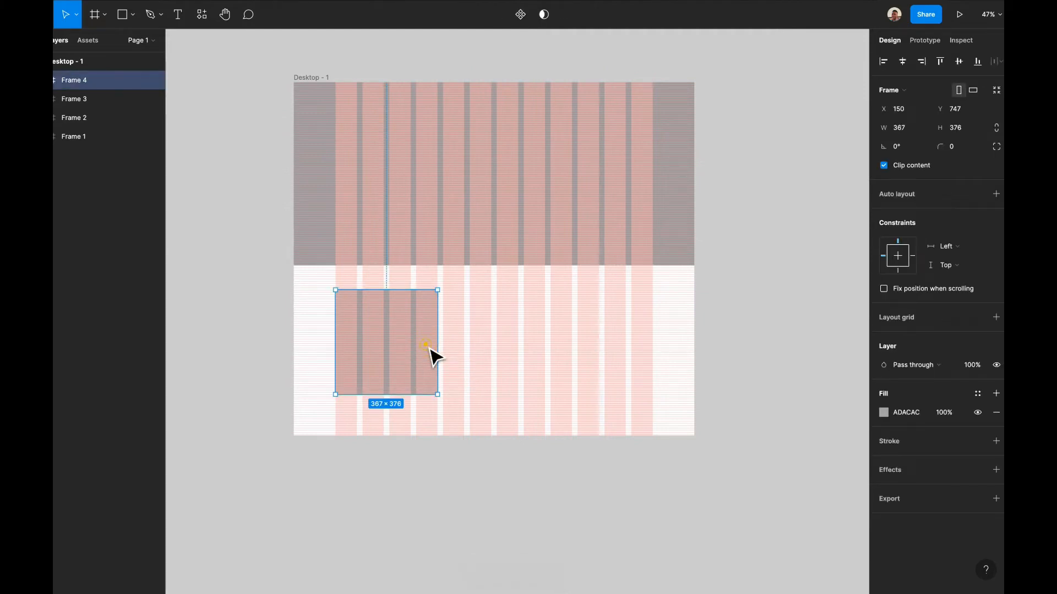
pyautogui.click(471, 347)
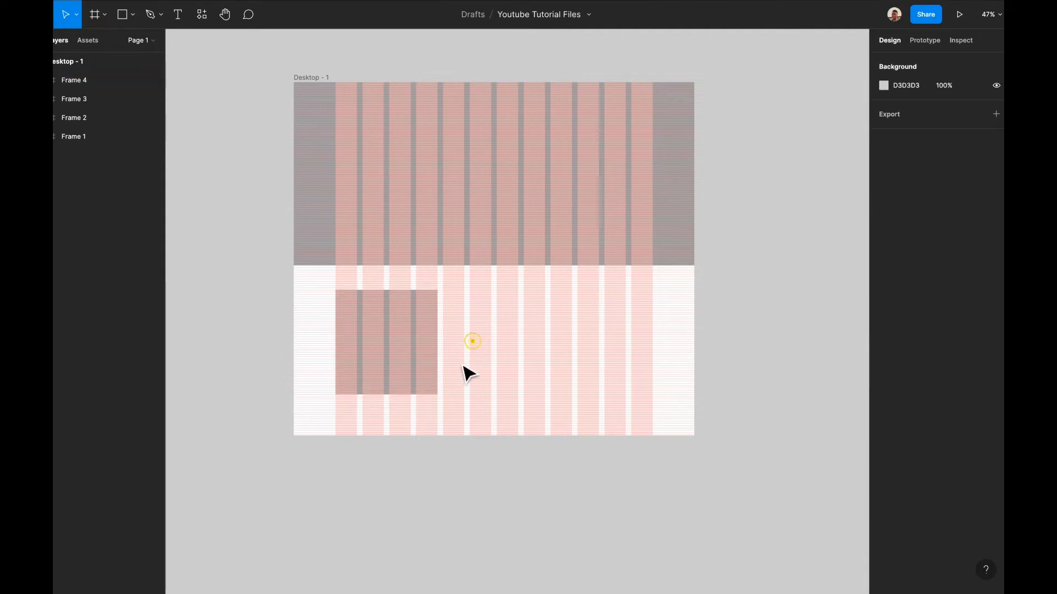
pyautogui.moveTo(460, 377); pyautogui.dragTo(390, 348)
pyautogui.hotkey('shift', 'a')
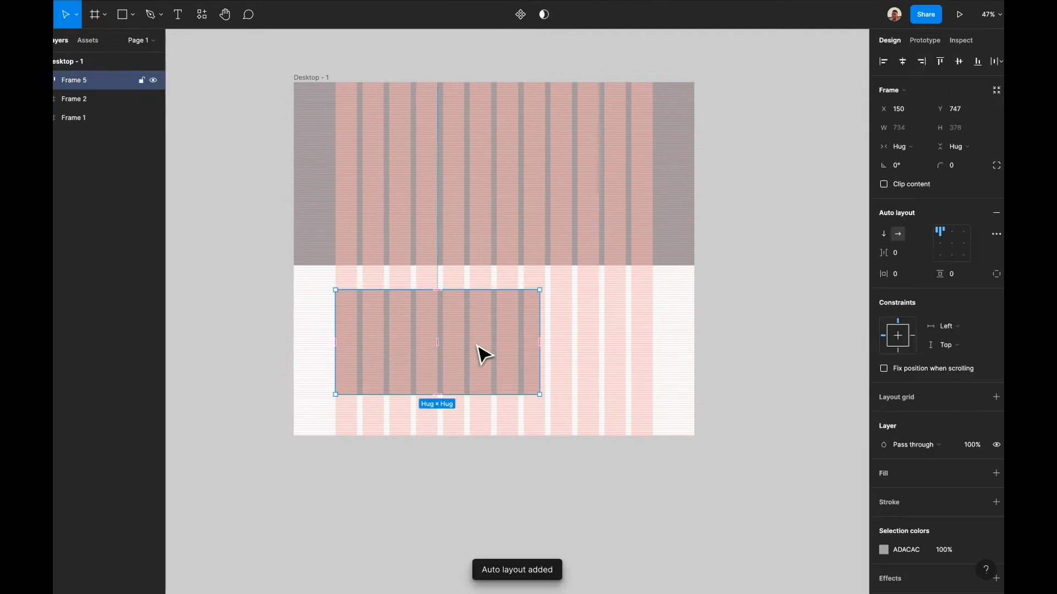
# - Duplicate the second card inside the auto layout to make a row of three cards
pyautogui.doubleClick(484, 343)
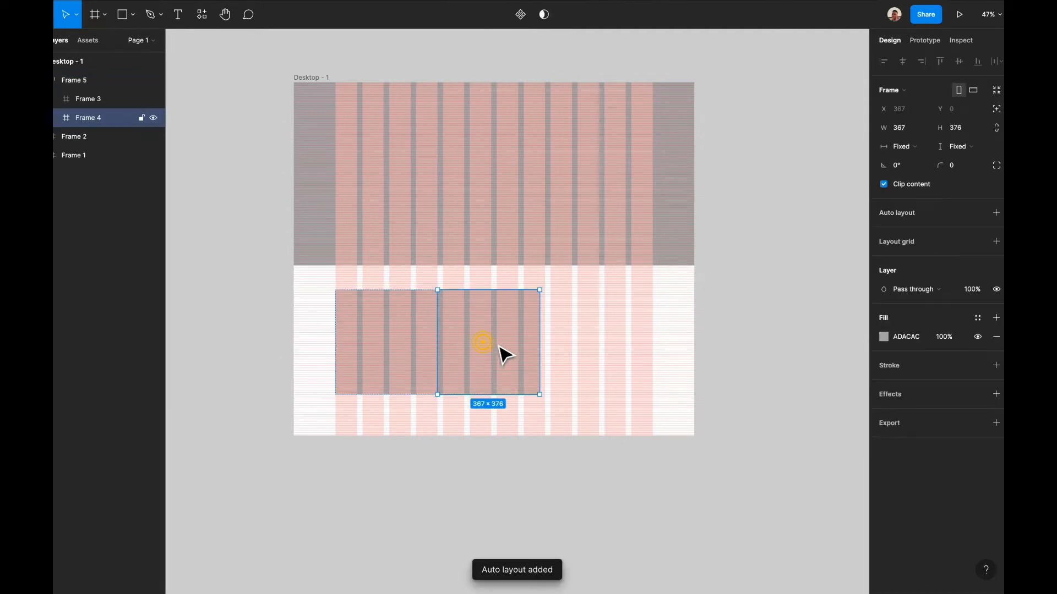
pyautogui.click(588, 344)
pyautogui.click(512, 342)
pyautogui.doubleClick(512, 342)
pyautogui.press('super+d')
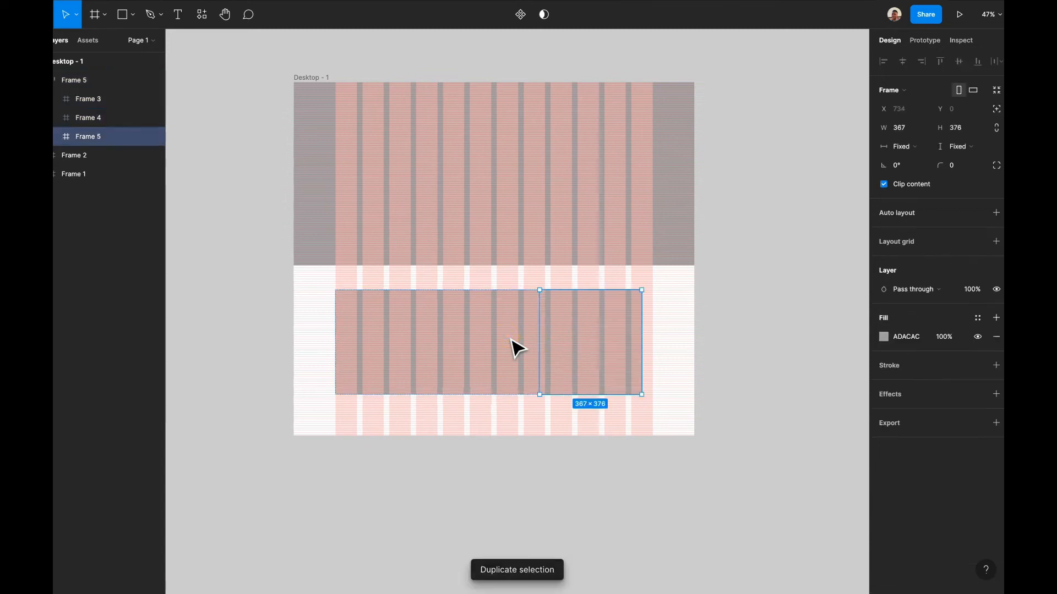
# - Set the auto layout's spacing between the three cards to 20
pyautogui.click(608, 413)
pyautogui.click(593, 347)
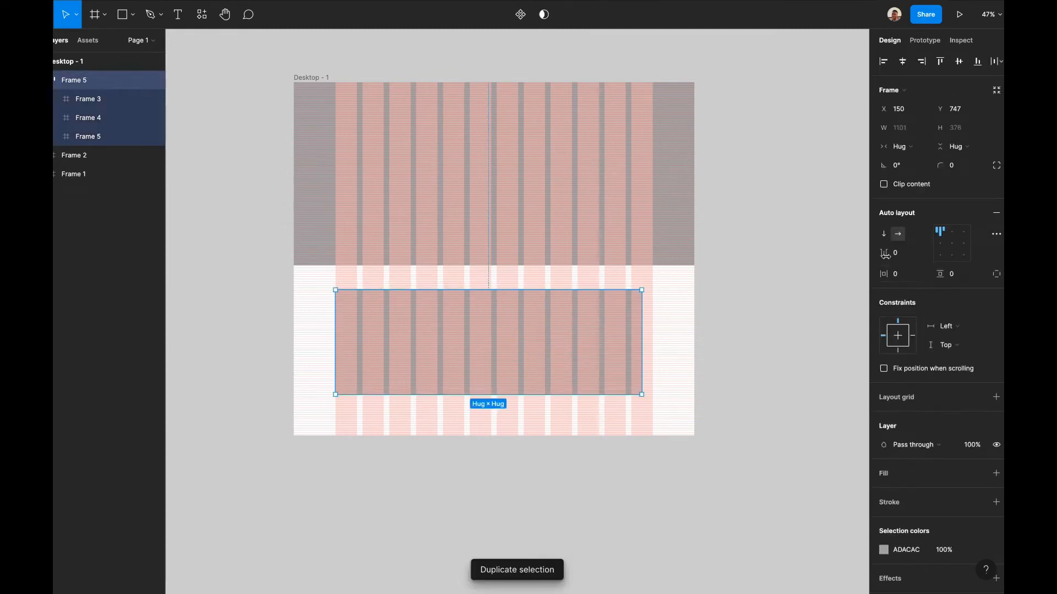
pyautogui.moveTo(883, 252); pyautogui.dragTo(888, 254)
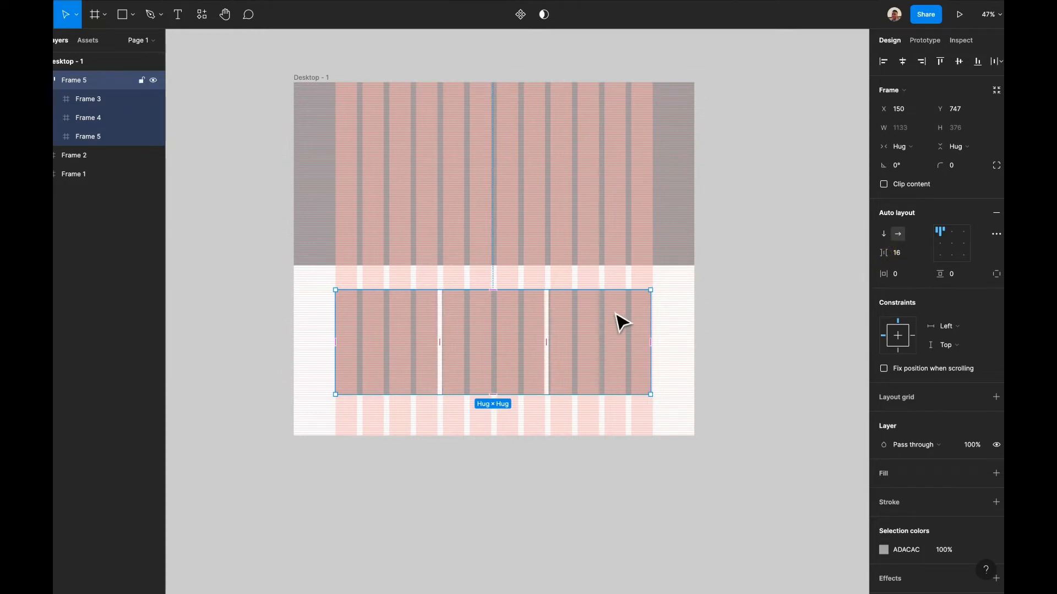
pyautogui.scroll(5, 620, 319)
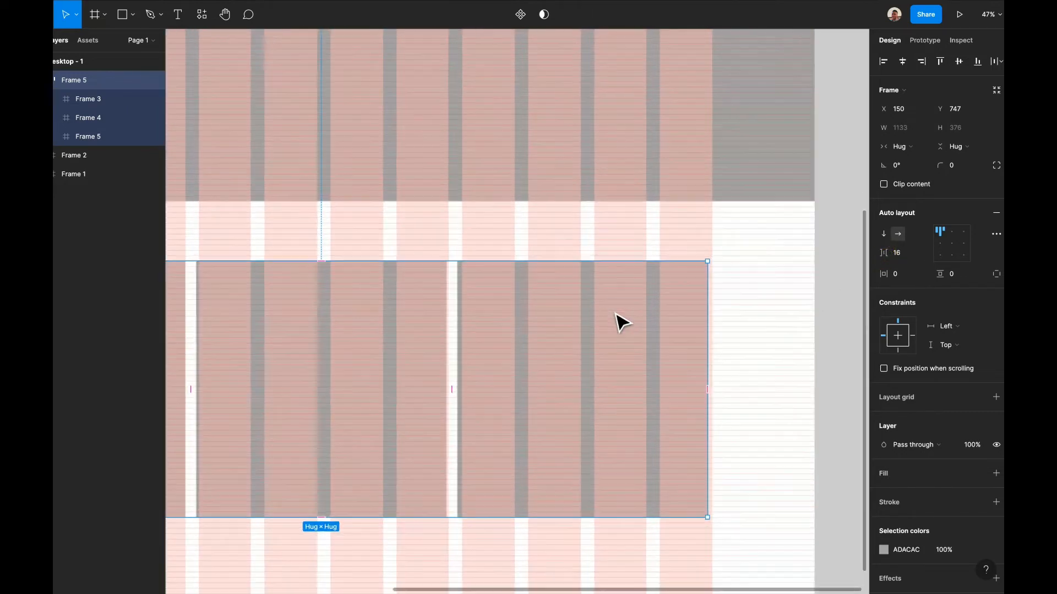
pyautogui.click(903, 256)
pyautogui.write('20')
pyautogui.press('Return')
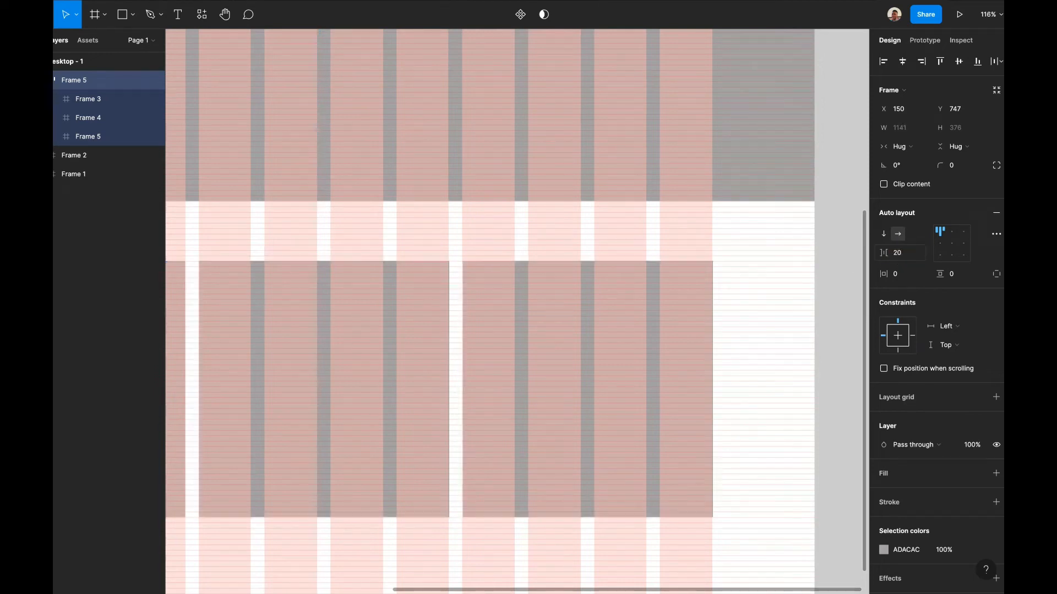
pyautogui.press('Return')
# - Examine how the cards' edges and gaps line up with the column gutters and row lines
pyautogui.hscroll(-8, 639, 414)
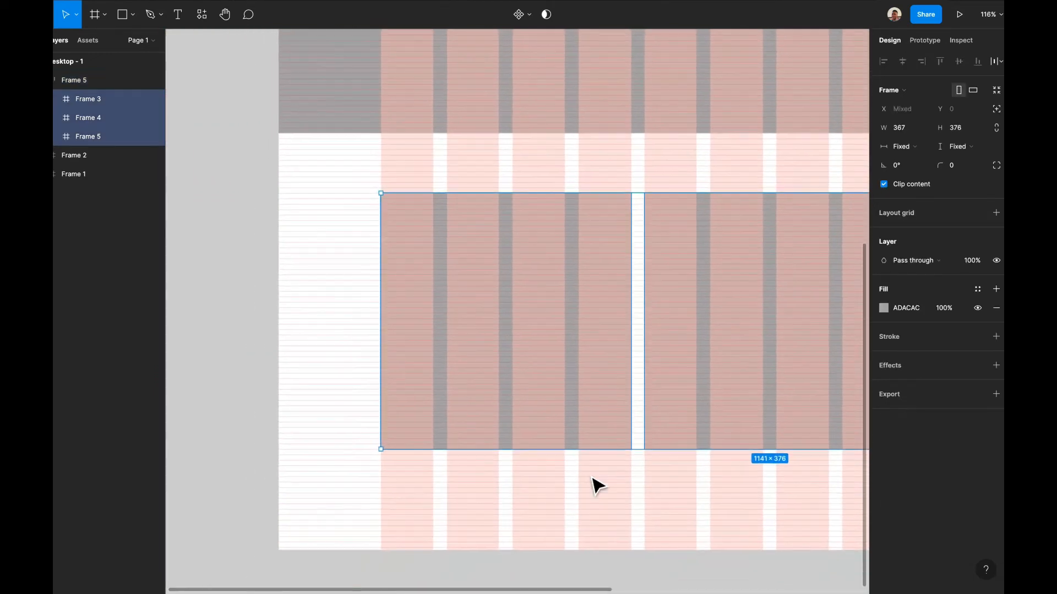
pyautogui.click(592, 478)
pyautogui.hscroll(1, 591, 477)
pyautogui.scroll(5, 598, 486)
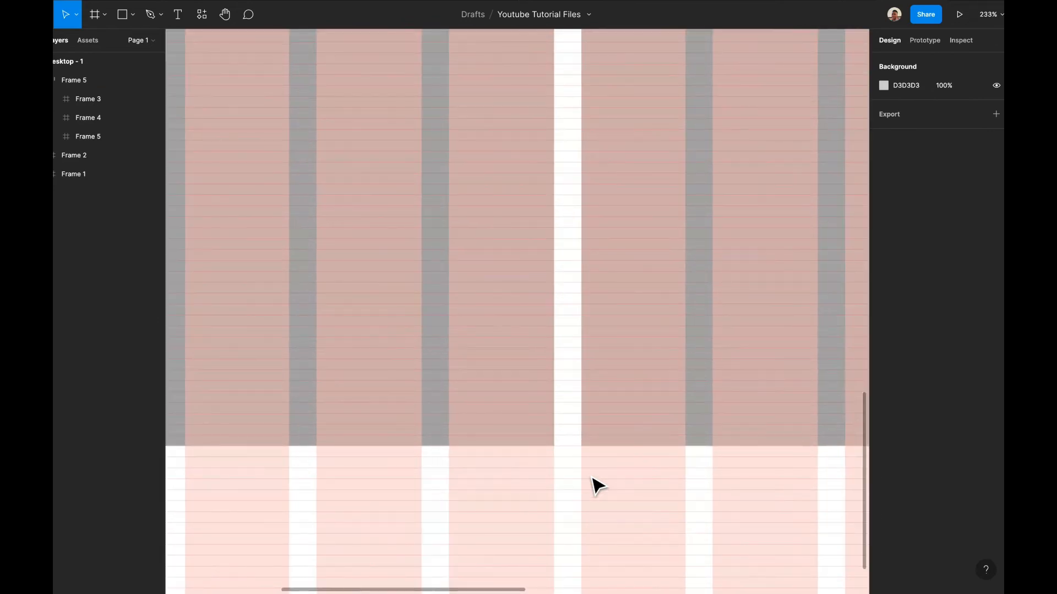
pyautogui.scroll(15, 593, 479)
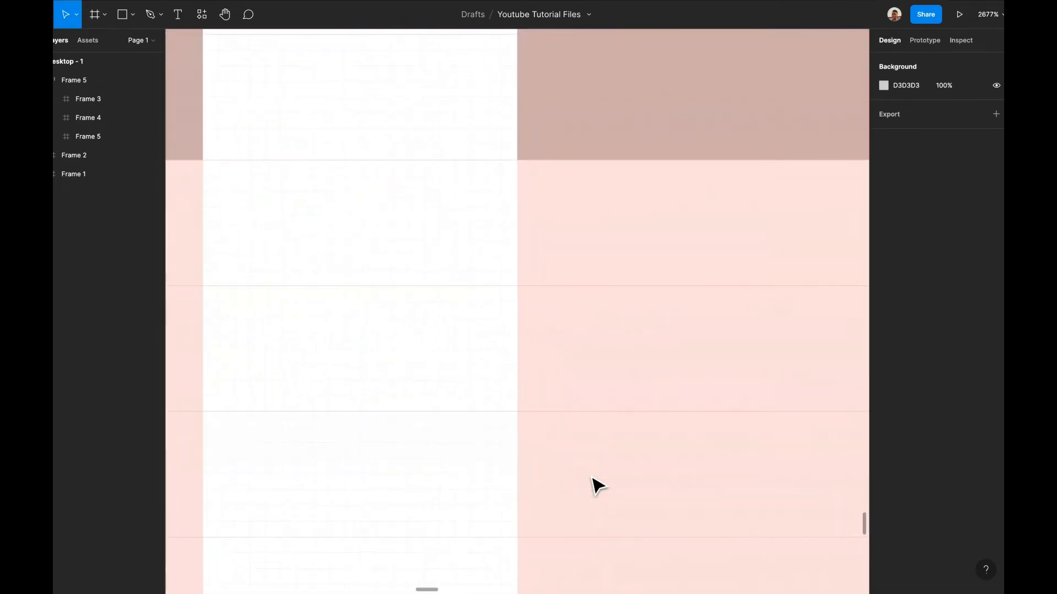
pyautogui.scroll(-15, 598, 486)
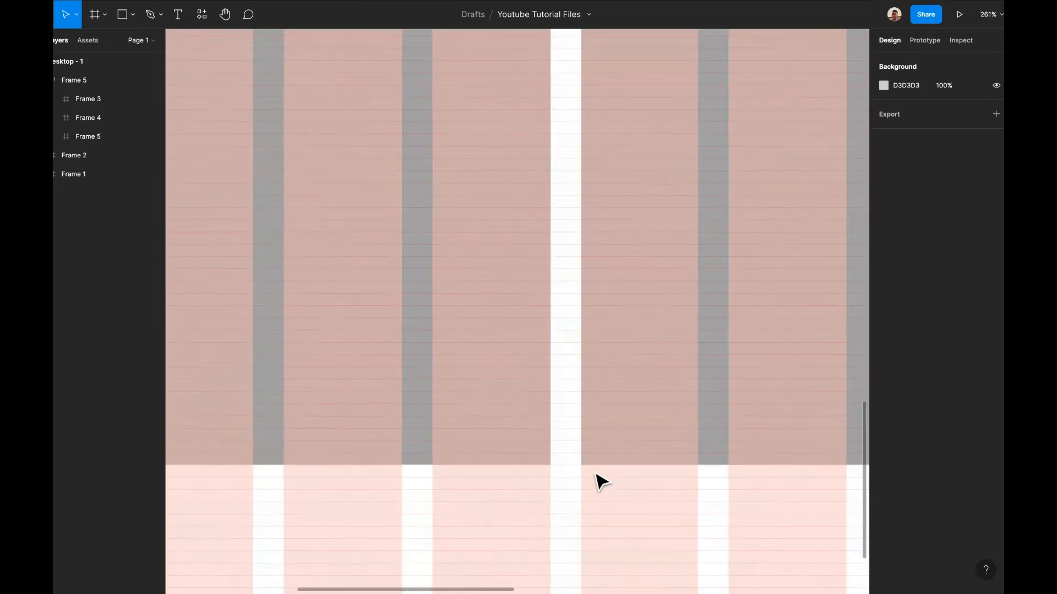
pyautogui.scroll(-8, 597, 475)
pyautogui.click(612, 424)
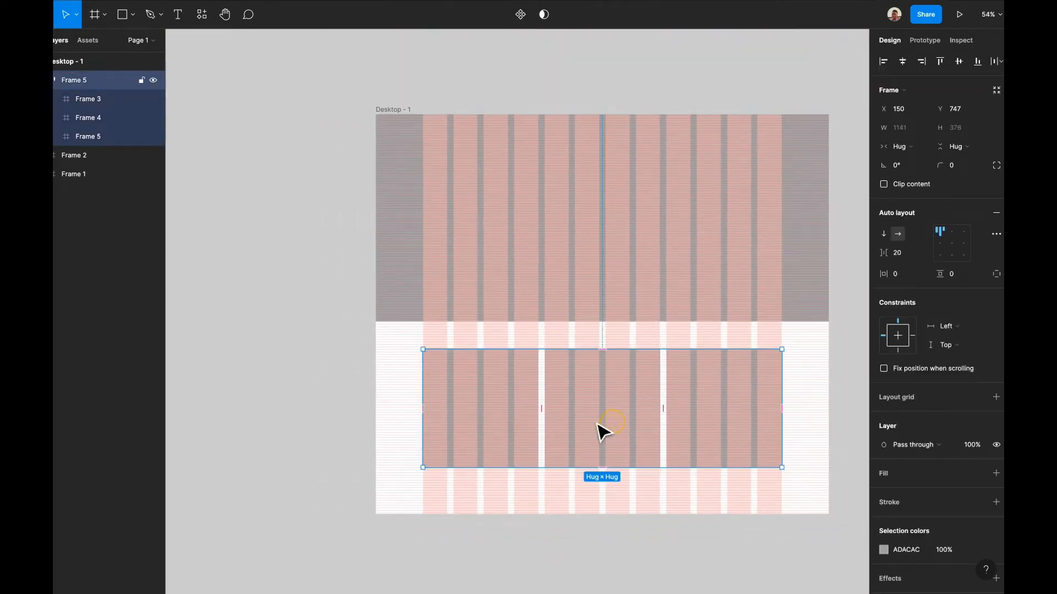
# - Extend the desktop frame downward to make room for another row of cards below the existing one
pyautogui.scroll(-3, 557, 409)
pyautogui.hscroll(2, 557, 409)
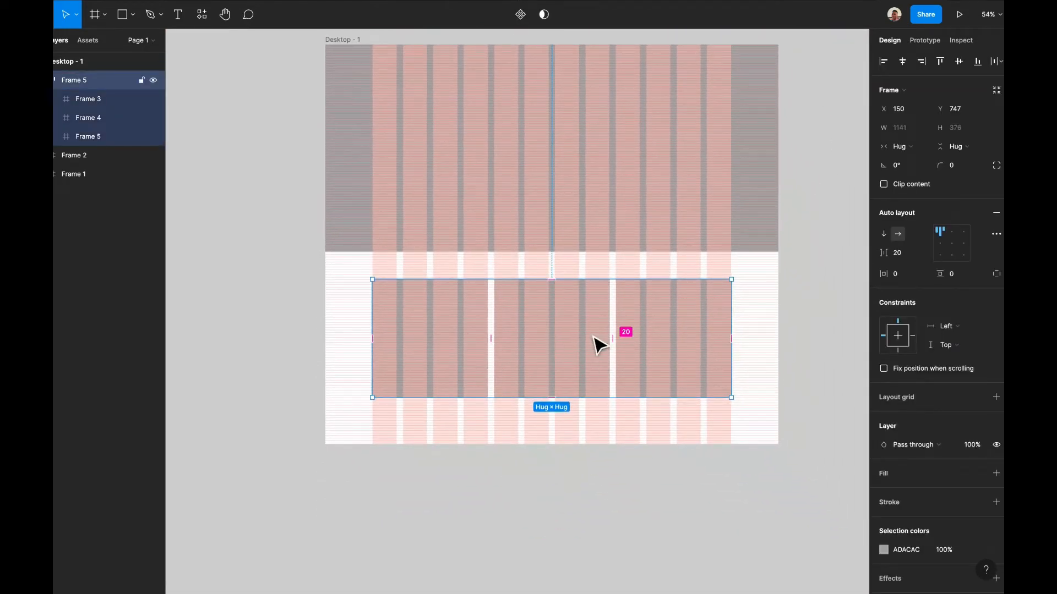
pyautogui.scroll(-5, 615, 356)
pyautogui.scroll(5, 590, 258)
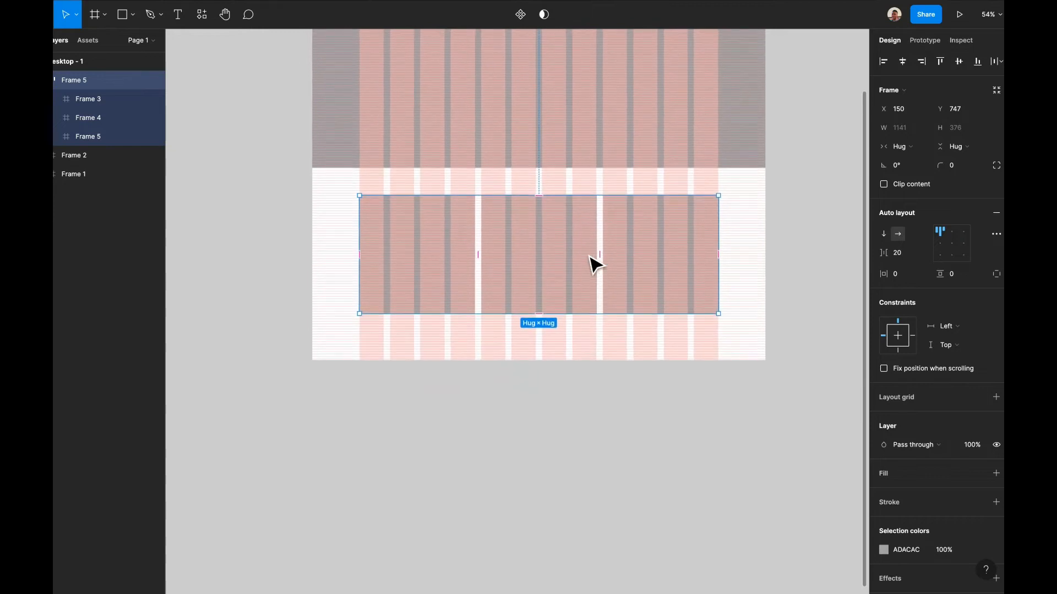
pyautogui.hscroll(1, 590, 258)
pyautogui.scroll(2, 309, 109)
pyautogui.click(297, 89)
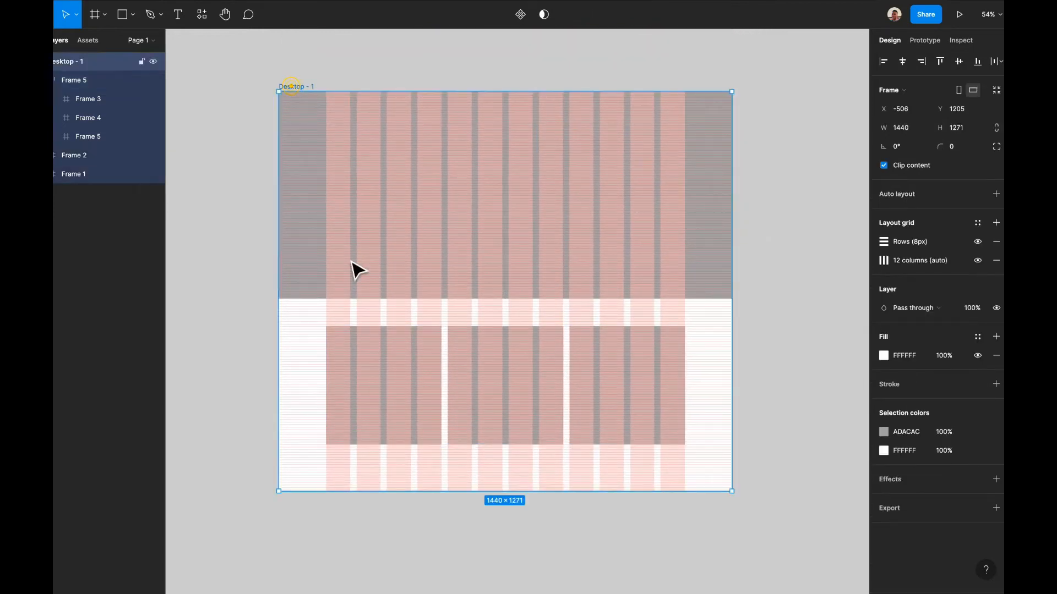
pyautogui.scroll(-3, 380, 341)
pyautogui.scroll(-2, 386, 385)
pyautogui.moveTo(382, 401); pyautogui.dragTo(388, 552)
# - Duplicate the three-card row below itself, placing the copy at Y 1170
pyautogui.click(388, 279)
pyautogui.moveTo(412, 290); pyautogui.dragTo(417, 422)
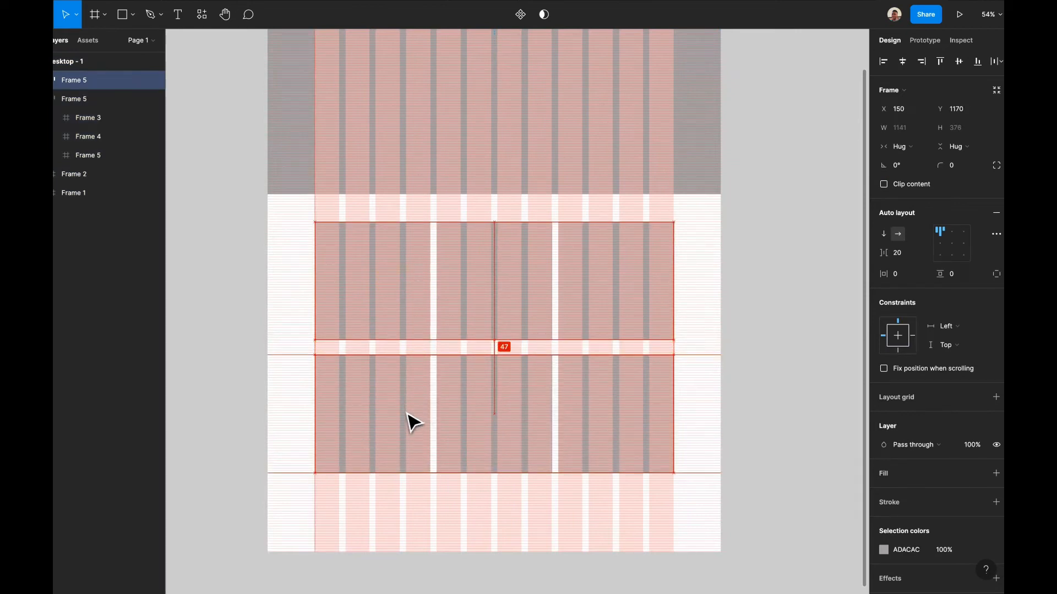
pyautogui.scroll(5, 414, 423)
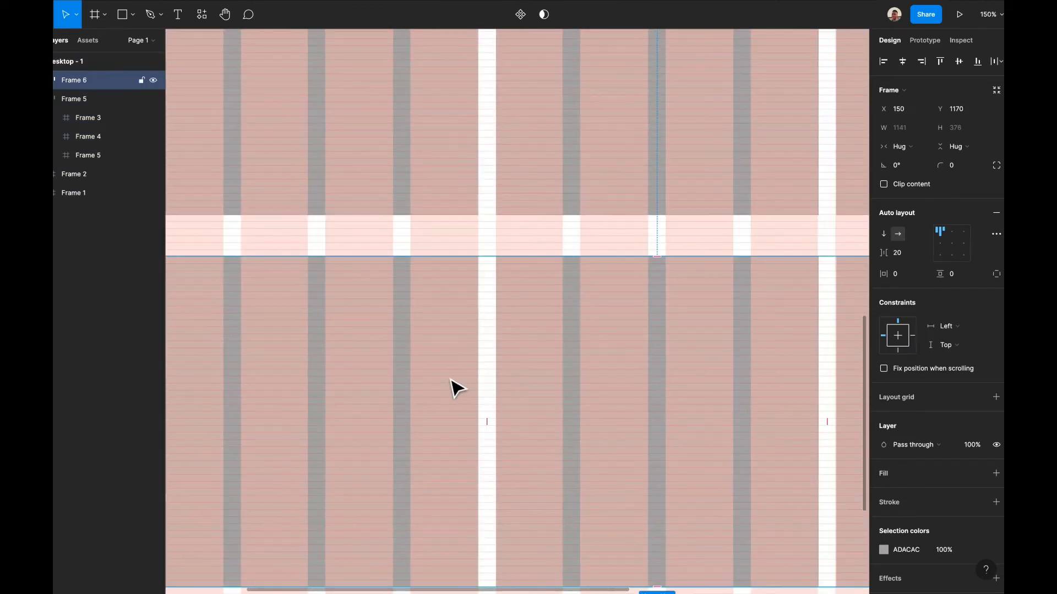
pyautogui.click(448, 382)
pyautogui.scroll(-5, 503, 378)
# - Delete the third card from the lower row, leaving two cards in its auto layout
pyautogui.click(497, 367)
pyautogui.click(645, 369)
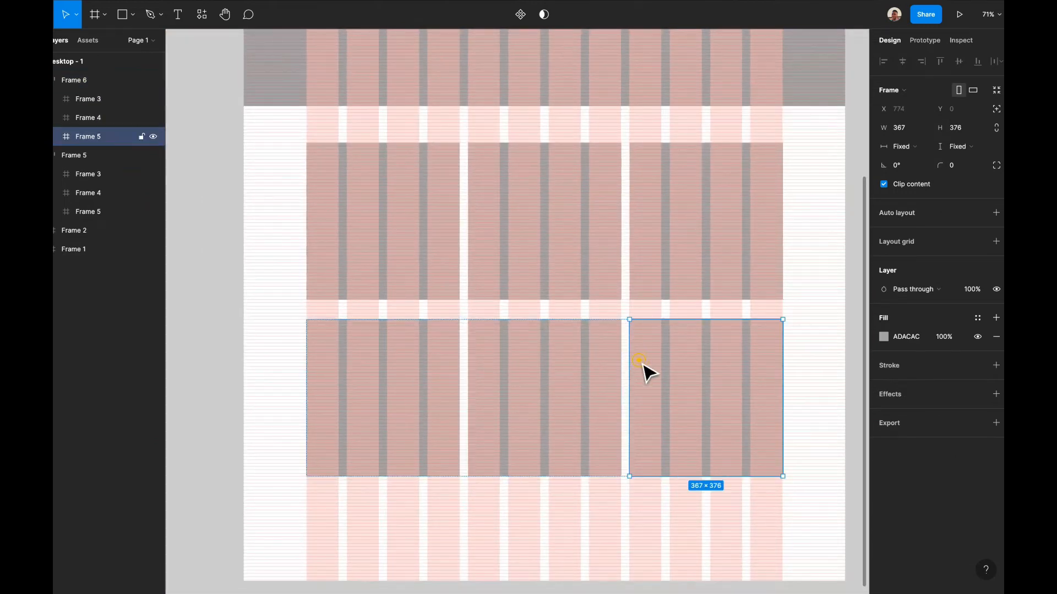
pyautogui.press('Delete')
pyautogui.click(548, 381)
pyautogui.hotkey('shift', 'a')
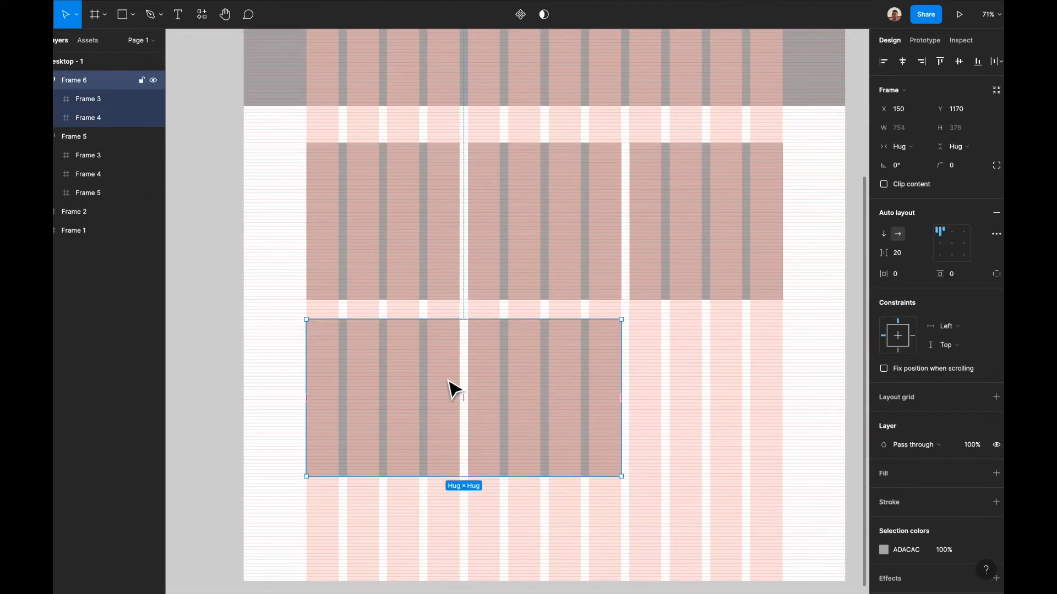
# - Widen the first card of the lower row to 656 so it spans seven grid columns
pyautogui.click(445, 378)
pyautogui.moveTo(471, 403); pyautogui.dragTo(592, 416)
pyautogui.scroll(10, 587, 420)
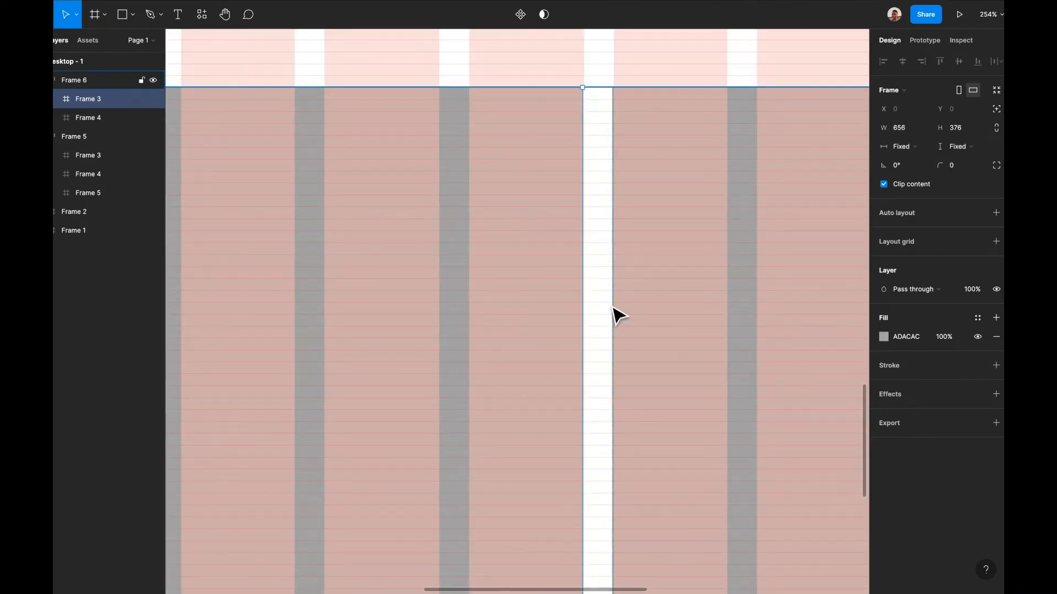
pyautogui.scroll(-10, 613, 311)
pyautogui.click(634, 302)
# - Duplicate the seven-column card inside the lower row
pyautogui.click(533, 314)
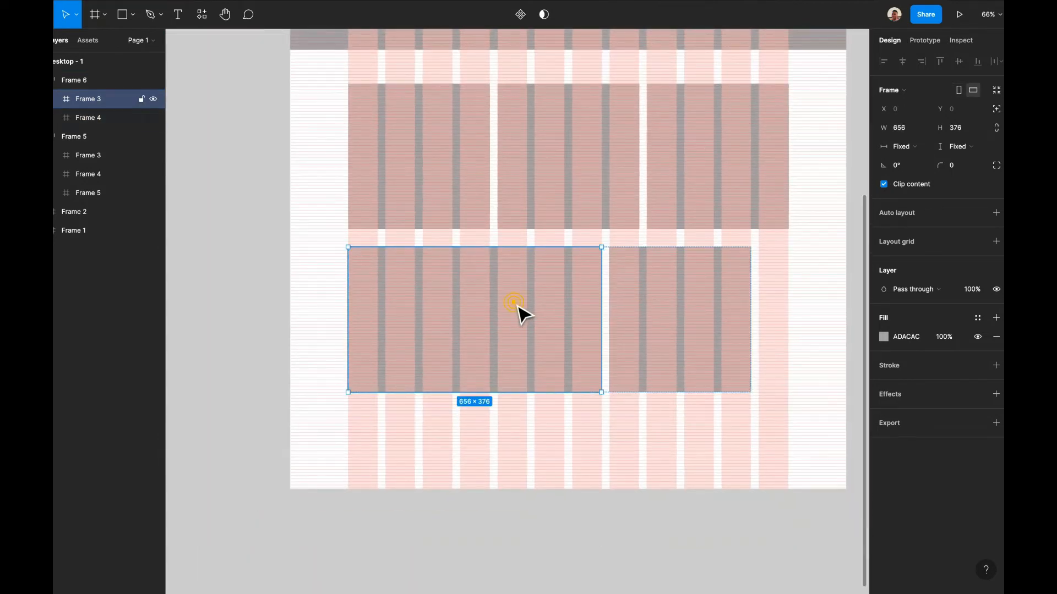
pyautogui.hotkey('ctrl', 'd')
pyautogui.hscroll(5, 672, 354)
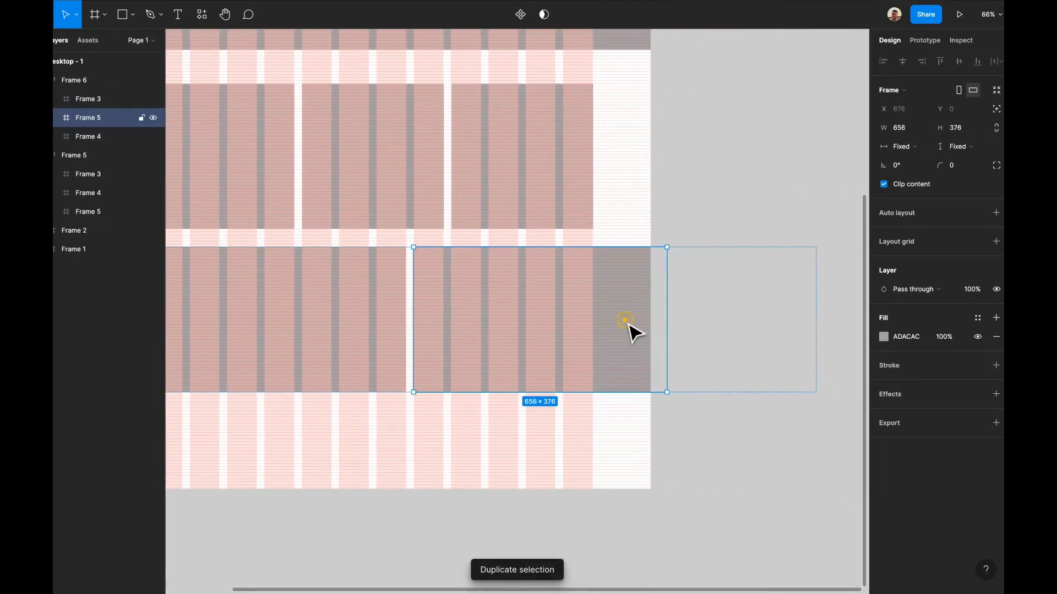
pyautogui.hscroll(-3, 448, 292)
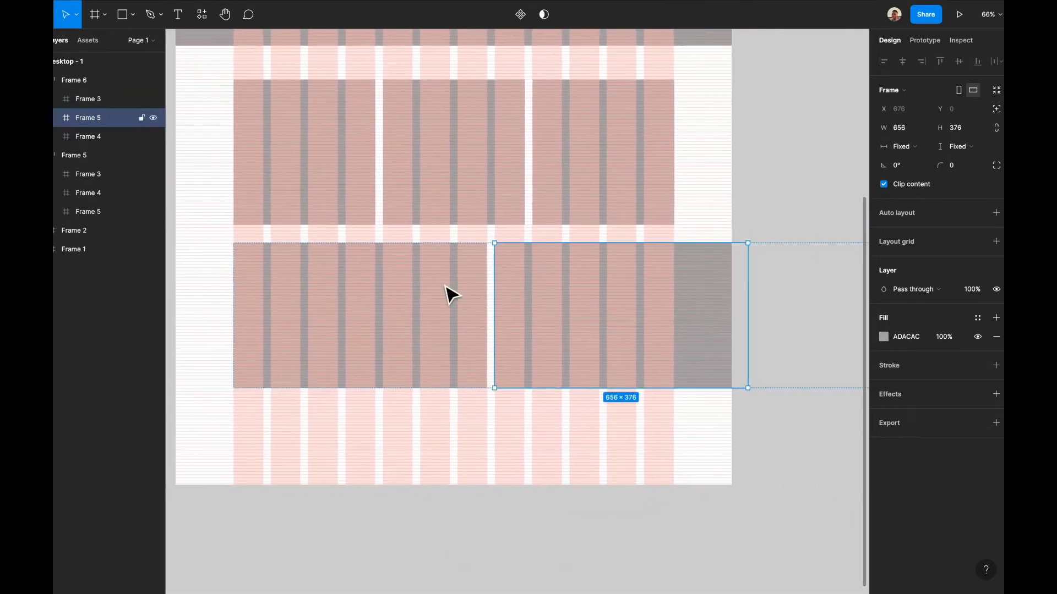
# - Set both wide cards in the lower row to a width of 560 and delete the leftover four-column card
pyautogui.click(445, 287)
pyautogui.keyDown('shift'); pyautogui.click(585, 293); pyautogui.keyUp('shift')
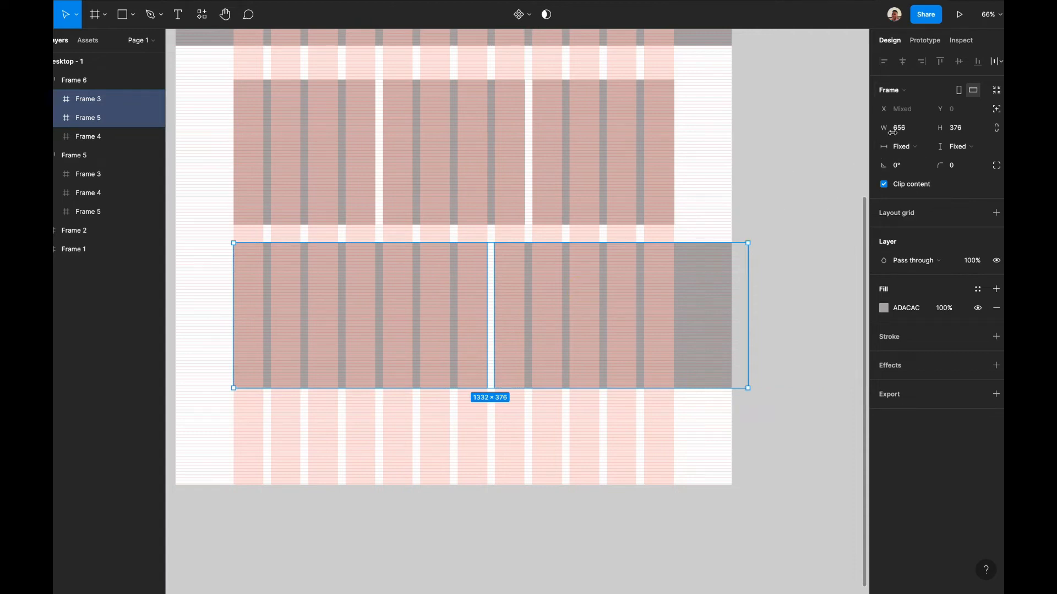
pyautogui.moveTo(881, 130); pyautogui.dragTo(867, 135)
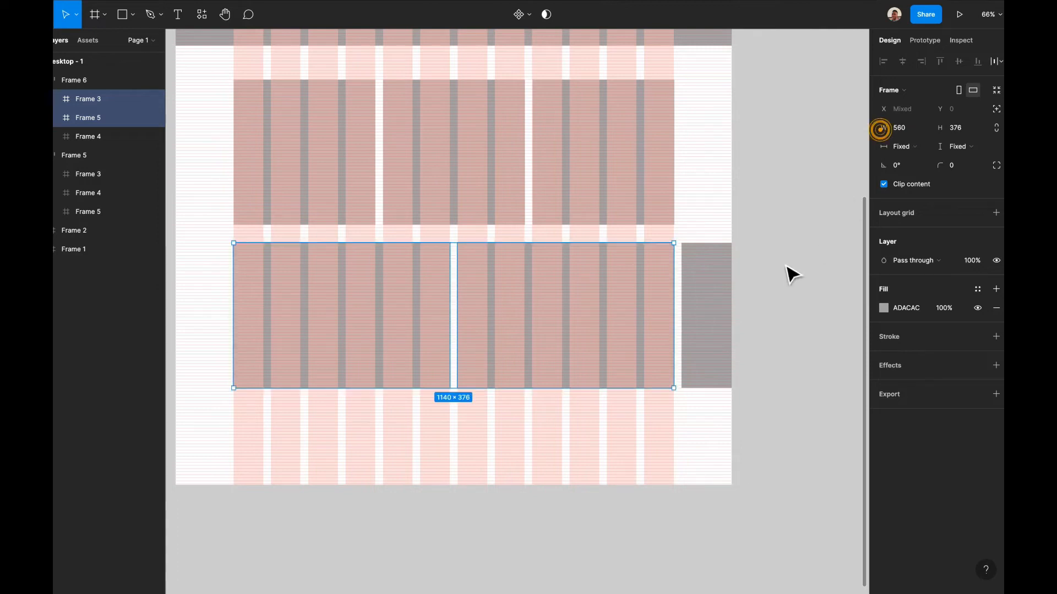
pyautogui.click(711, 293)
pyautogui.press('Delete')
pyautogui.scroll(2, 684, 309)
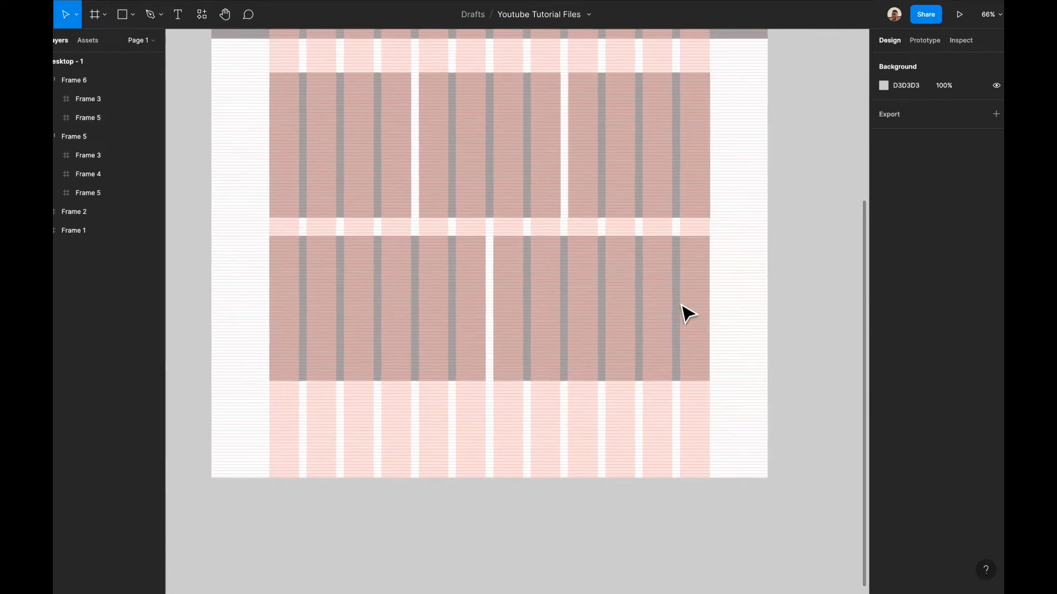
# - Shorten both six-column cards in the lower row to a height of 226
pyautogui.doubleClick(662, 308)
pyautogui.keyDown('shift'); pyautogui.click(432, 328); pyautogui.keyUp('shift')
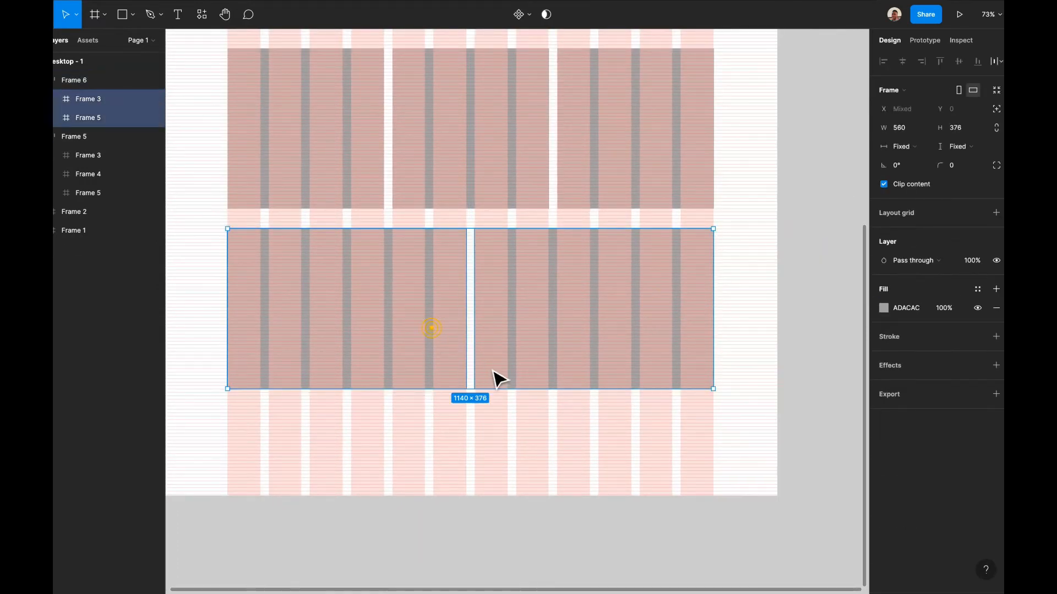
pyautogui.moveTo(502, 397); pyautogui.dragTo(523, 413)
# - Duplicate the two-card row below itself, placing the copy at Y 1418
pyautogui.click(524, 370)
pyautogui.click(513, 295)
pyautogui.scroll(5, 521, 408)
pyautogui.hscroll(-3, 520, 404)
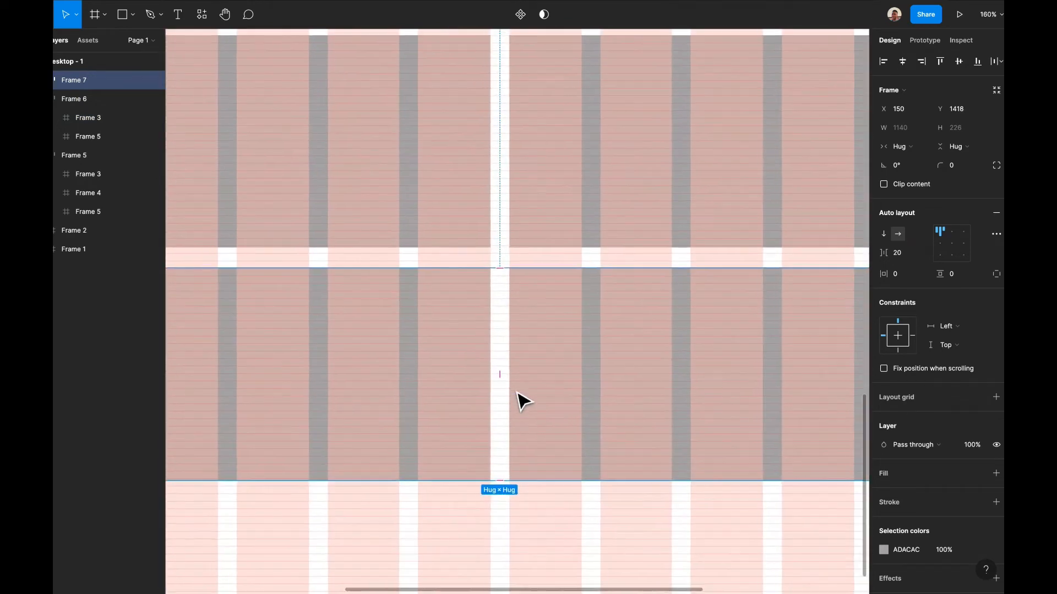
# - Shorten both cards in the upper two-card row to a height of 224, in line with the row grid
pyautogui.click(530, 213)
pyautogui.scroll(8, 544, 251)
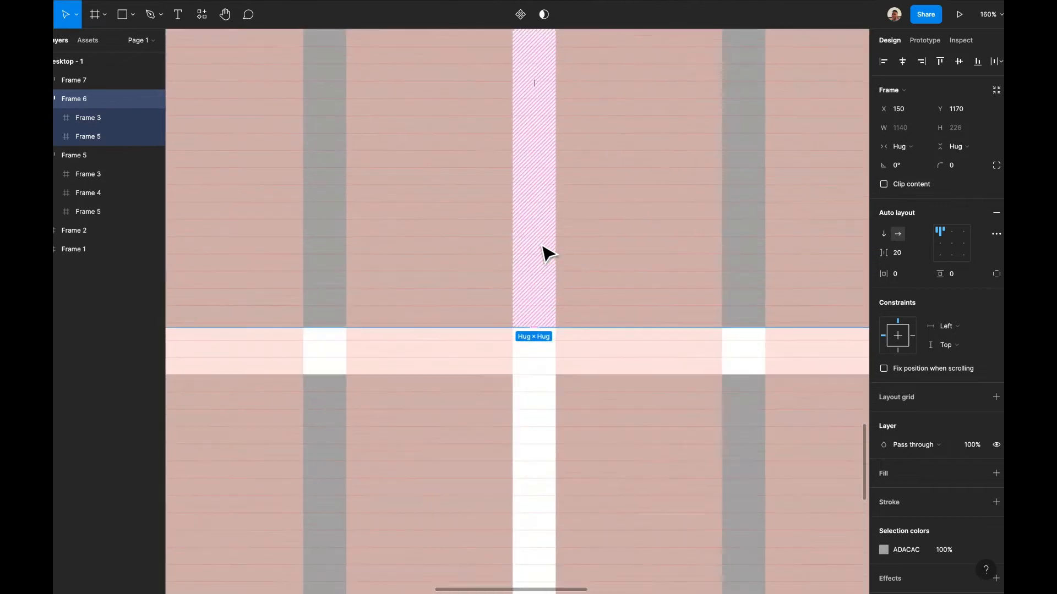
pyautogui.click(494, 343)
pyautogui.scroll(5, 554, 349)
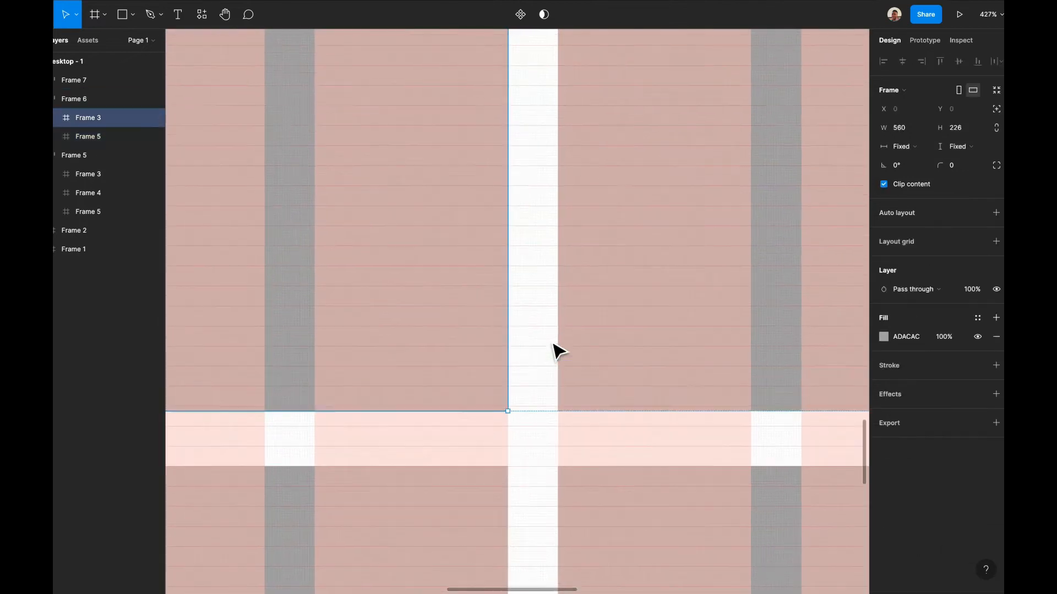
pyautogui.keyDown('shift'); pyautogui.click(601, 353); pyautogui.keyUp('shift')
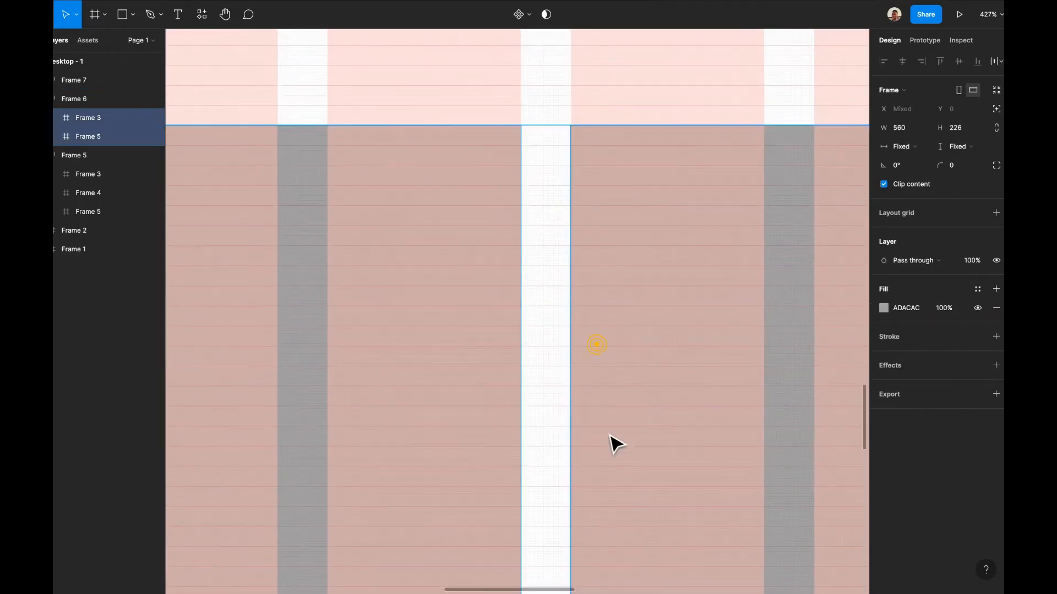
pyautogui.scroll(-3, 619, 457)
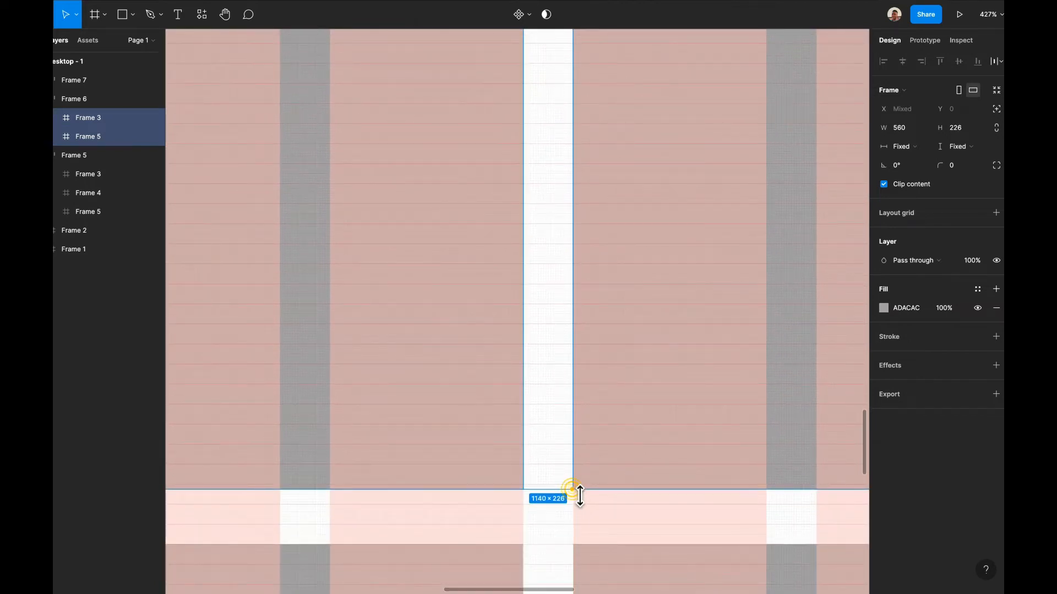
pyautogui.moveTo(580, 496); pyautogui.dragTo(580, 493)
# - Shorten both cards in the duplicated lowest row to a height of 224 as well
pyautogui.scroll(-1, 602, 525)
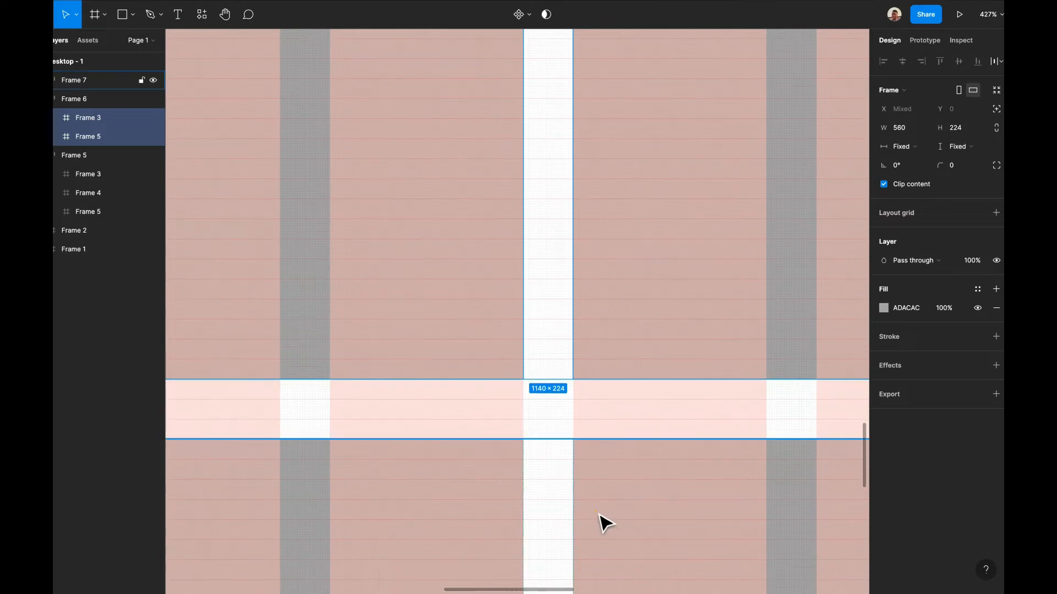
pyautogui.click(601, 523)
pyautogui.scroll(-8, 602, 520)
pyautogui.scroll(-2, 601, 523)
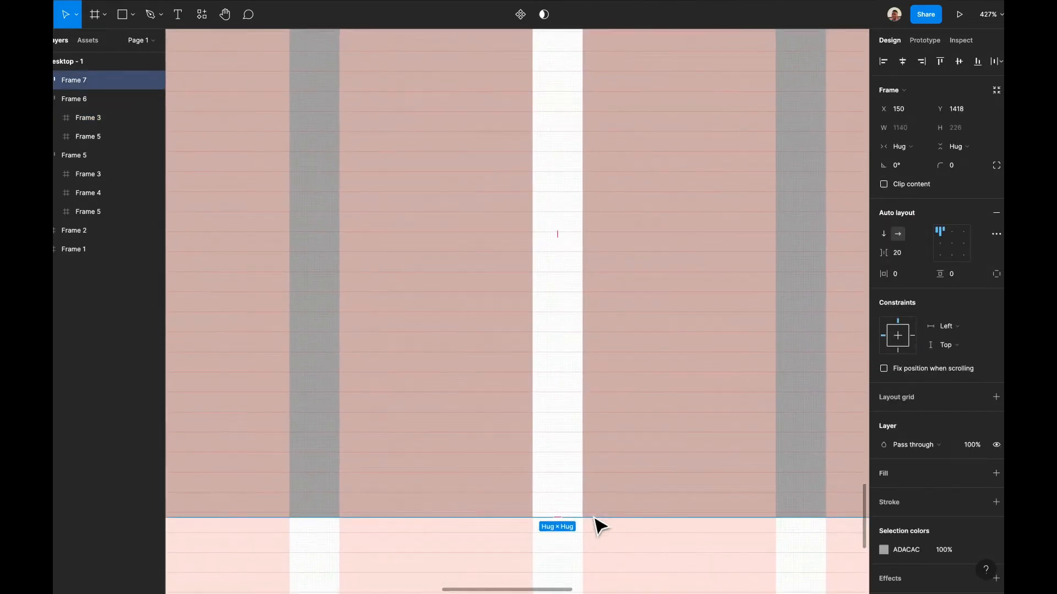
pyautogui.press('Return')
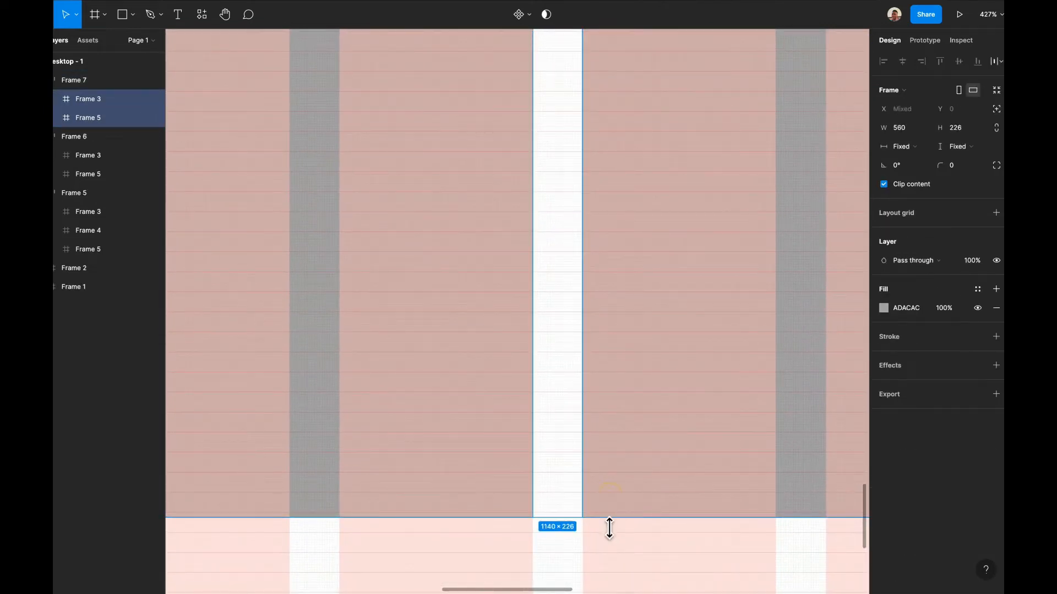
pyautogui.moveTo(610, 528); pyautogui.dragTo(609, 522)
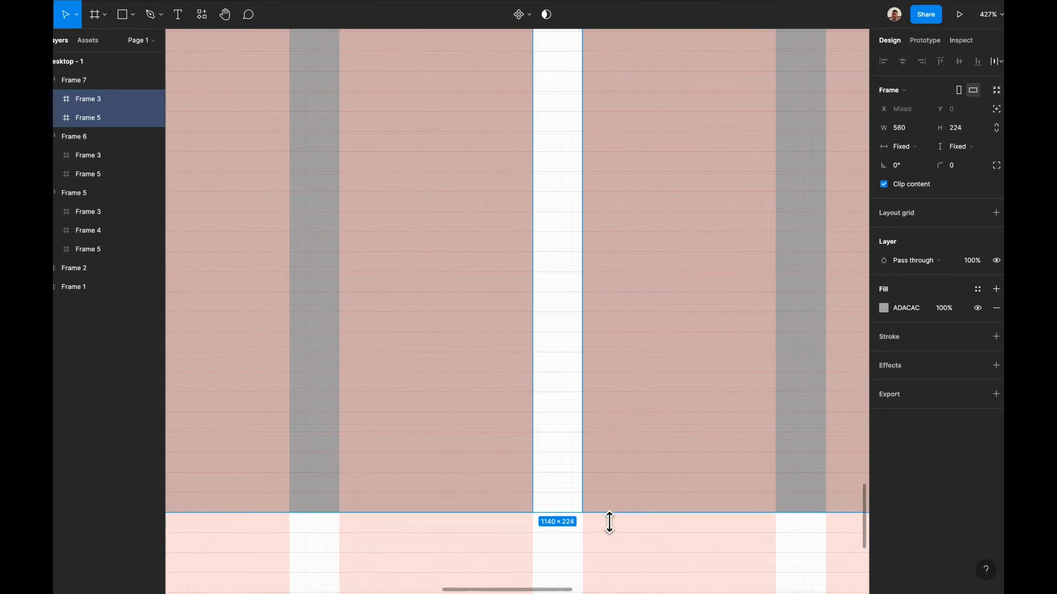
pyautogui.click(606, 529)
# - Look over the spacing between the hero block and the three card rows on the desktop frame
pyautogui.scroll(-10, 614, 542)
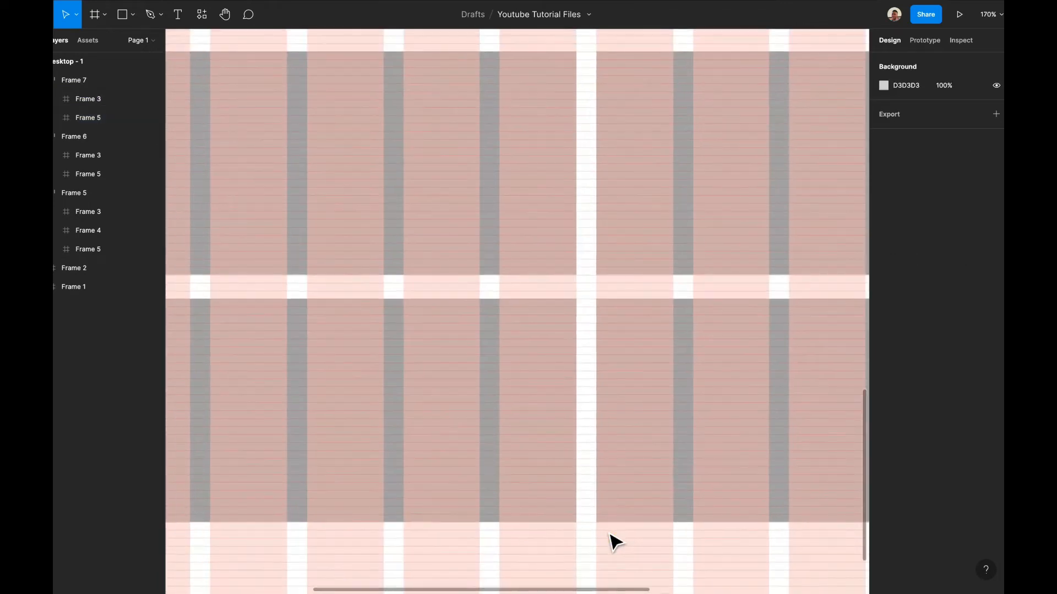
pyautogui.scroll(4, 615, 542)
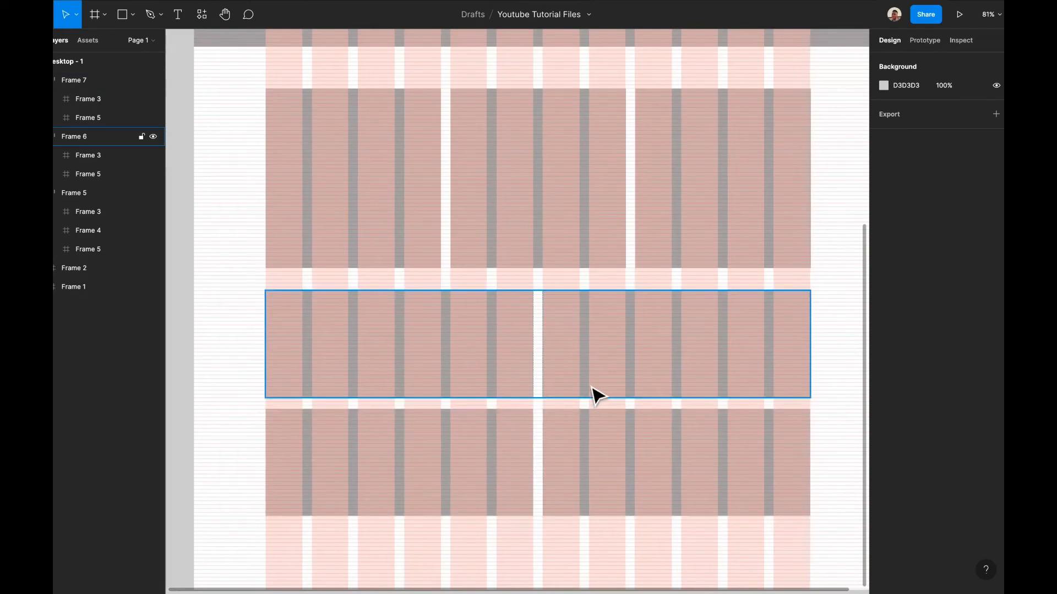
pyautogui.hscroll(2, 592, 373)
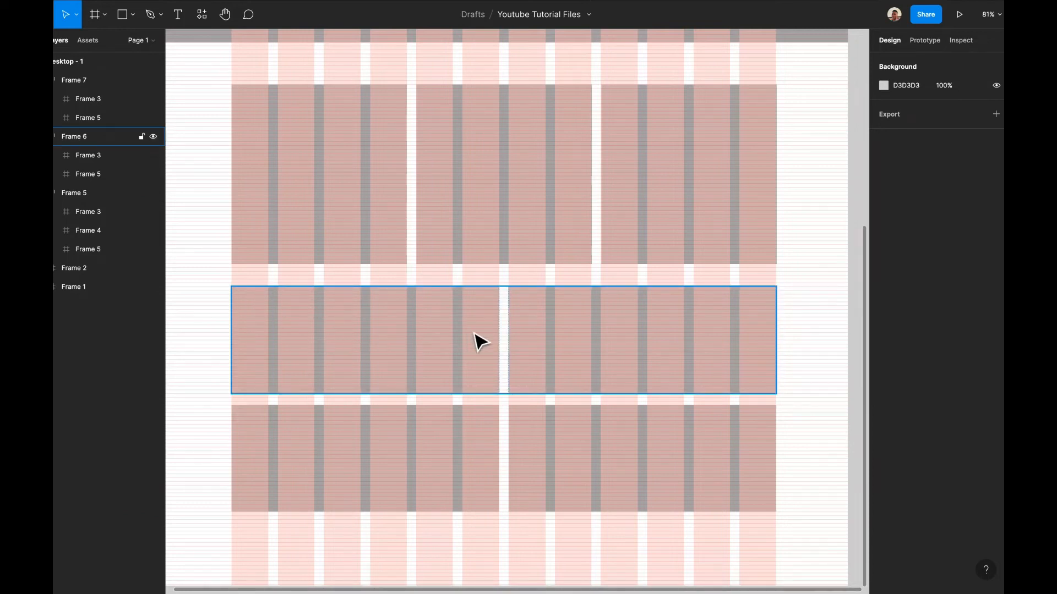
pyautogui.scroll(-5, 398, 336)
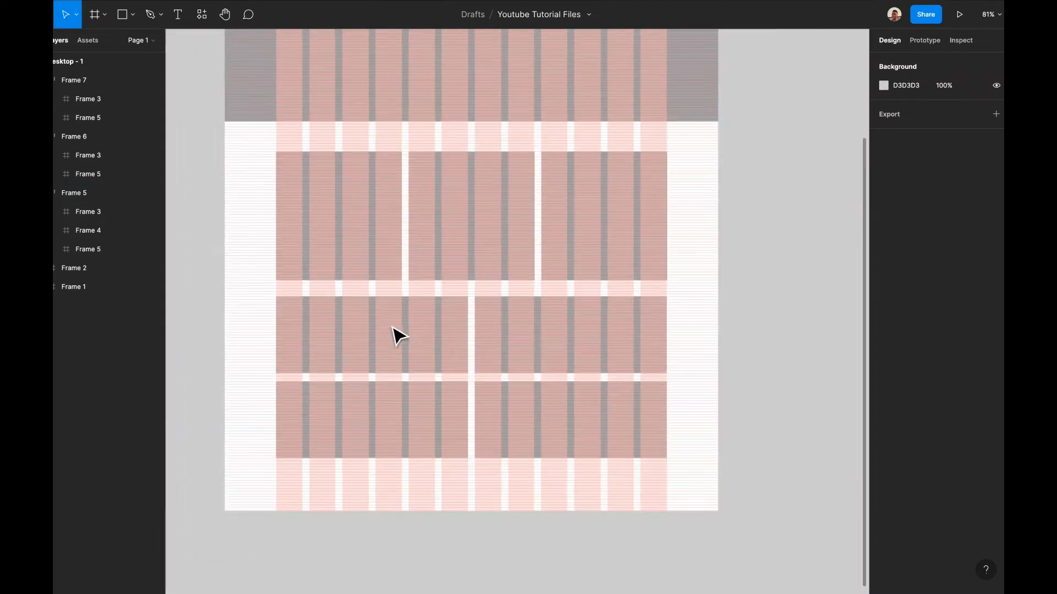
pyautogui.scroll(5, 397, 335)
pyautogui.scroll(2, 397, 335)
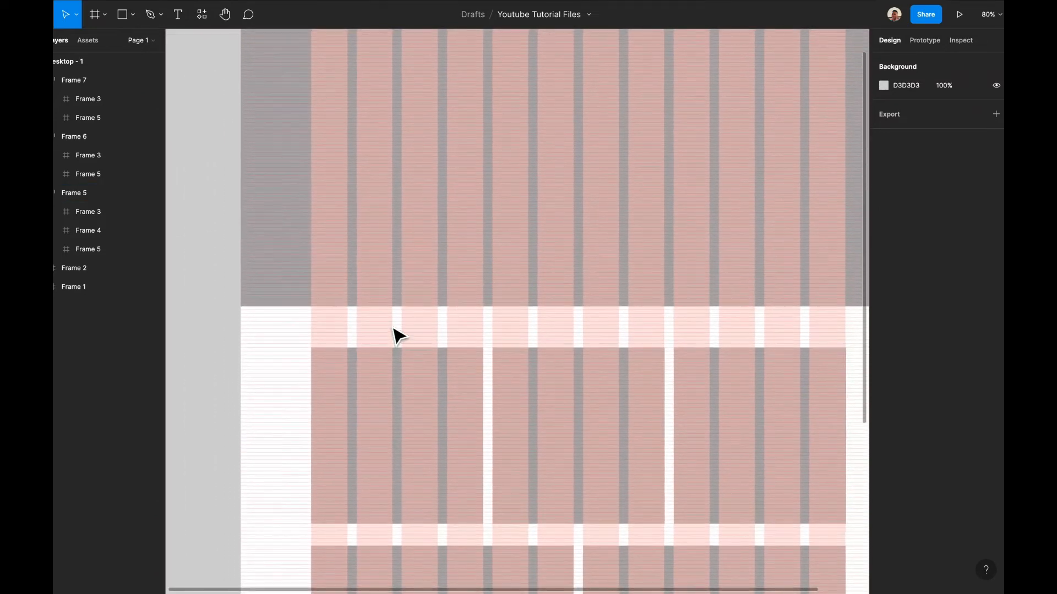
pyautogui.scroll(-2, 396, 335)
pyautogui.click(392, 298)
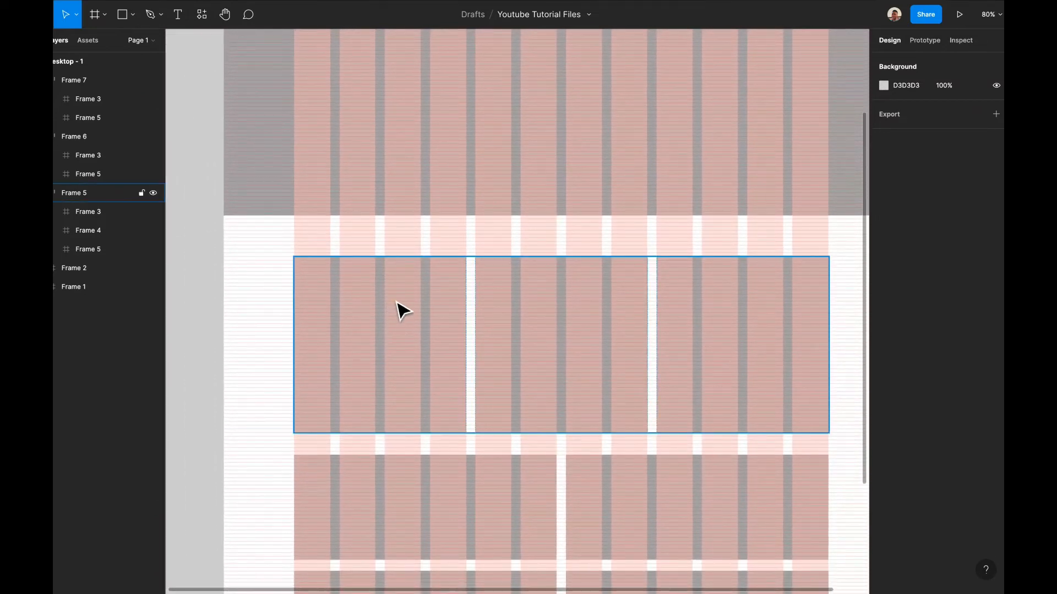
pyautogui.click(413, 203)
pyautogui.click(414, 249)
pyautogui.scroll(1, 472, 337)
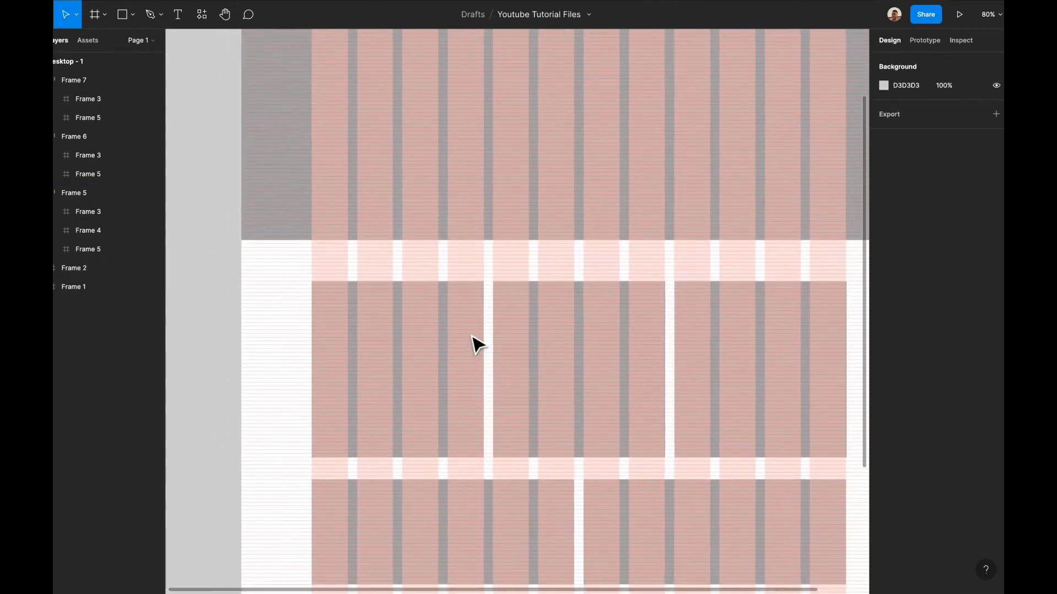
# - Measure the vertical gap between the three-card row and the hero block above it
pyautogui.scroll(5, 472, 335)
pyautogui.click(588, 328)
pyautogui.hscroll(-3, 544, 337)
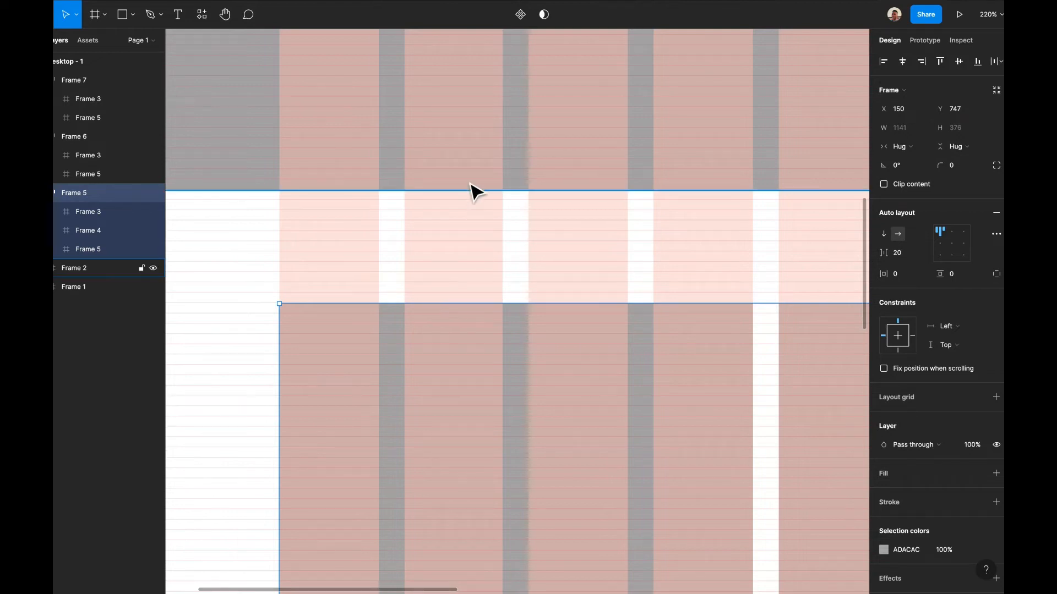
pyautogui.press('alt')
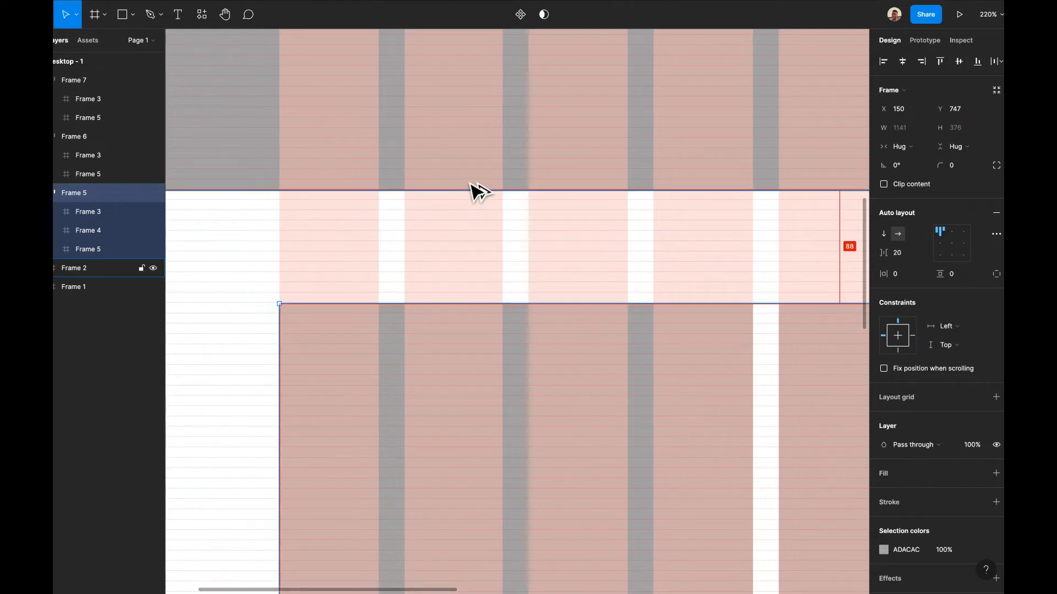
pyautogui.hscroll(3, 472, 190)
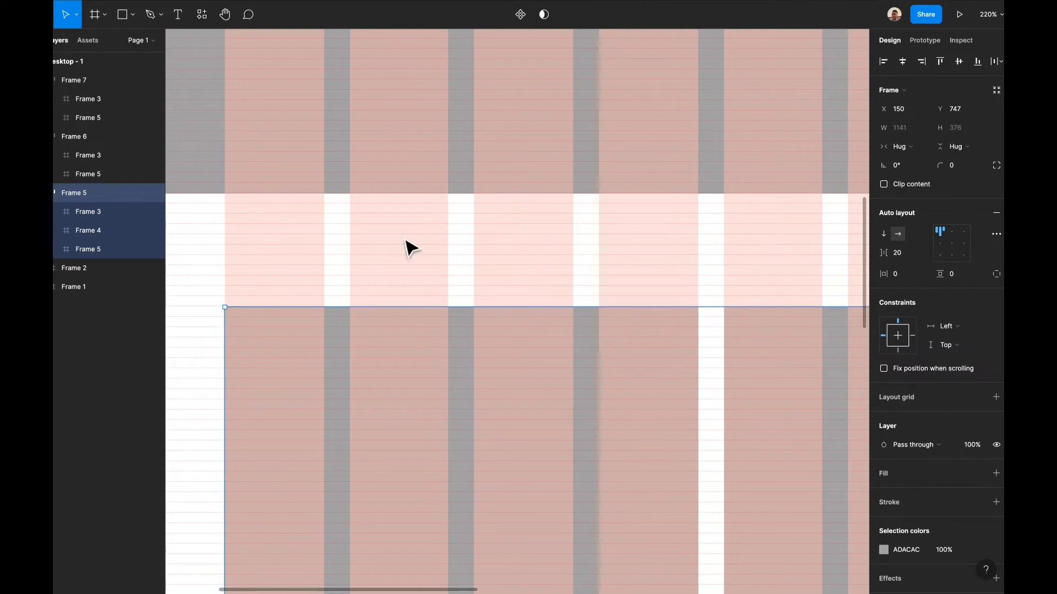
pyautogui.hscroll(-5, 362, 291)
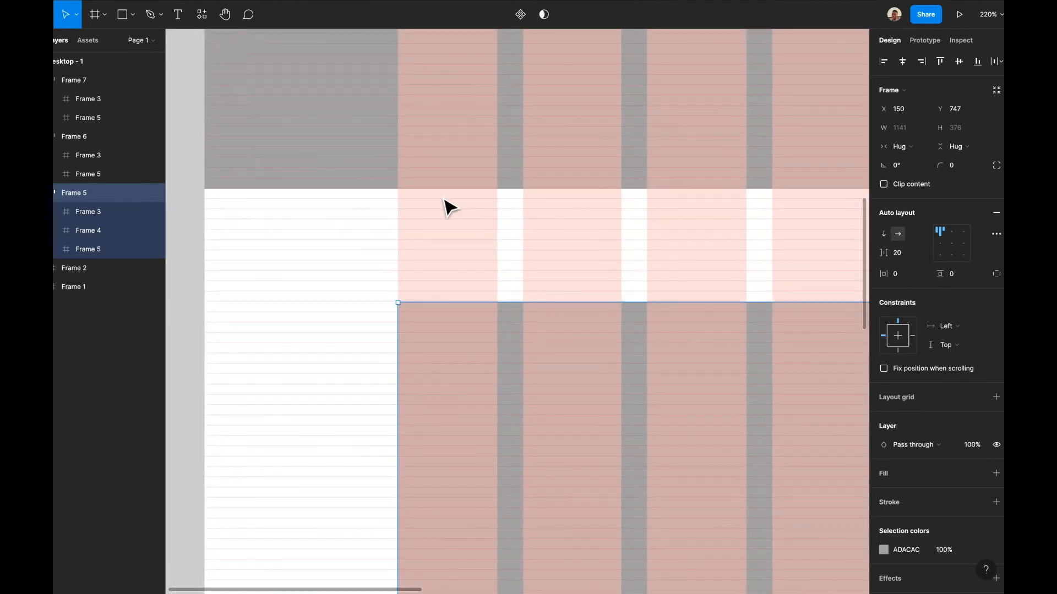
# - Check the row height in the desktop frame's row grid settings and compare it with the gap below the hero
pyautogui.click(372, 284)
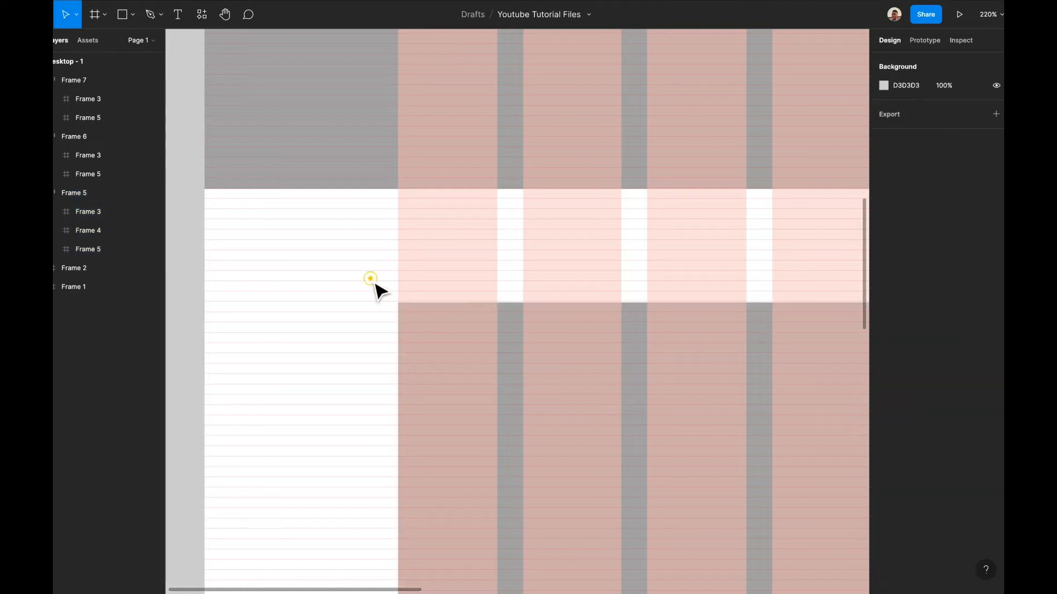
pyautogui.scroll(7, 380, 291)
pyautogui.hscroll(-3, 379, 291)
pyautogui.scroll(8, 379, 291)
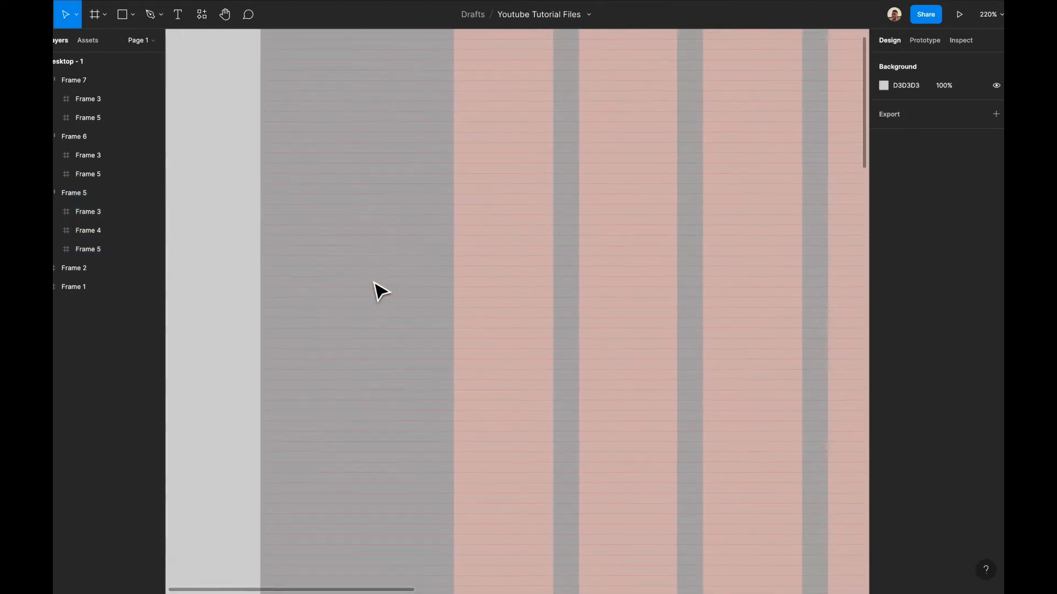
pyautogui.click(293, 282)
pyautogui.scroll(-15, 472, 366)
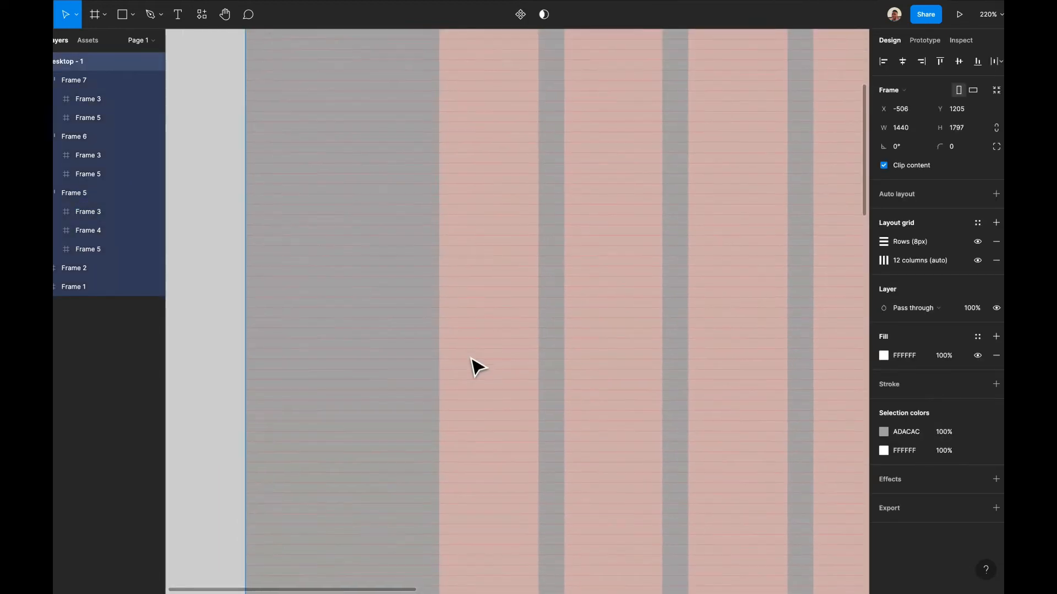
pyautogui.click(883, 242)
pyautogui.click(791, 332)
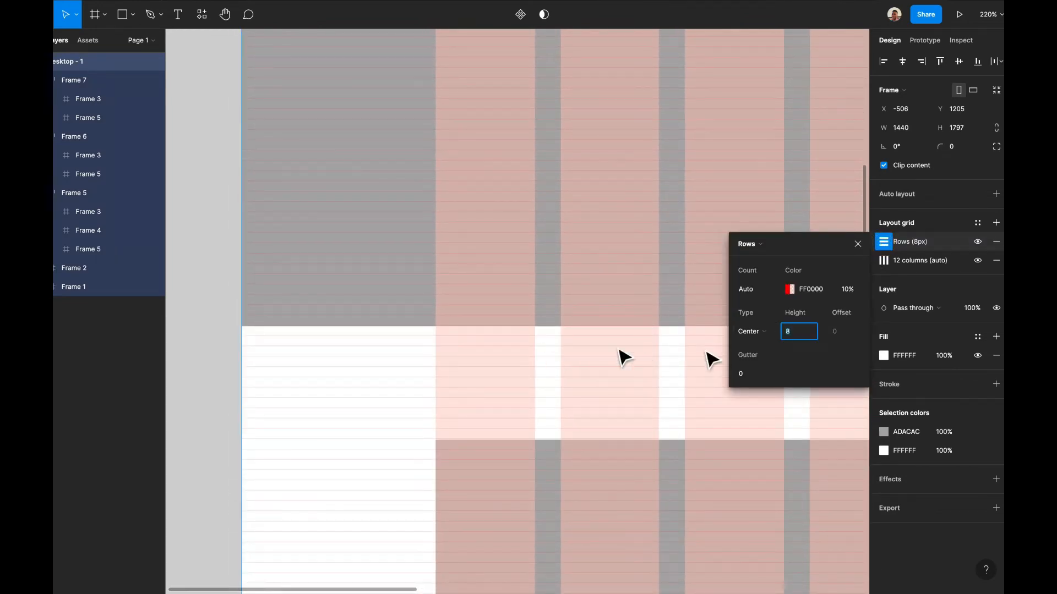
pyautogui.click(615, 391)
pyautogui.scroll(-2, 512, 374)
pyautogui.hscroll(3, 512, 375)
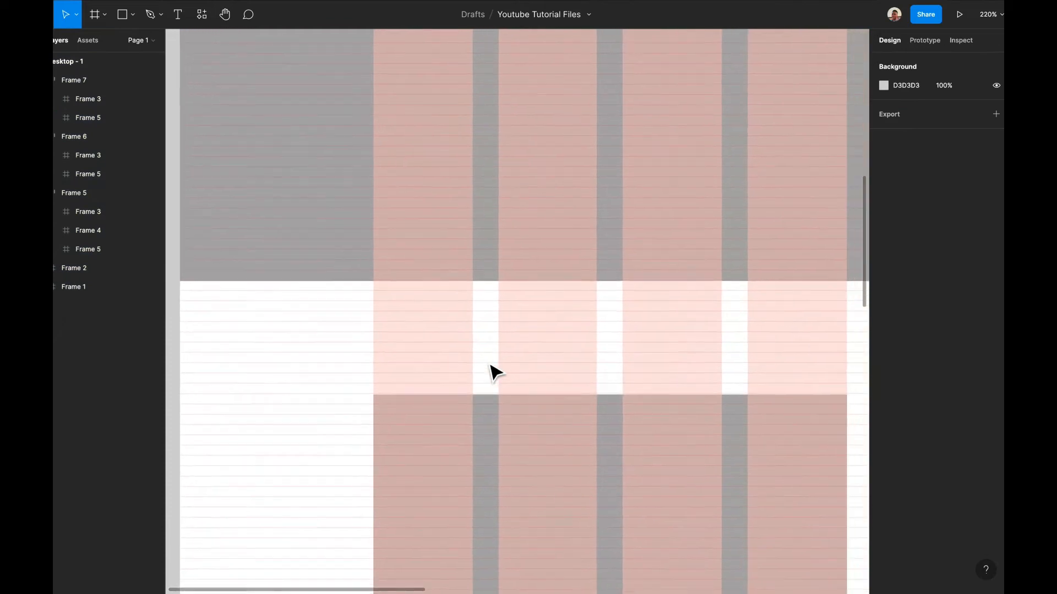
# - Nudge the three-card row vertically to Y 746 so its upper edge sits on a row grid line
pyautogui.scroll(5, 418, 392)
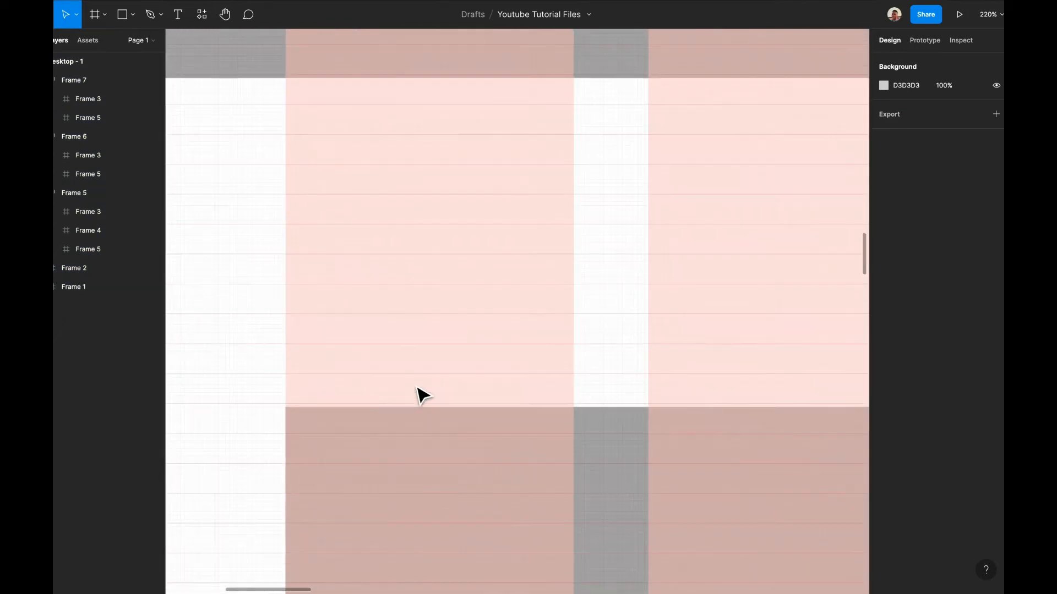
pyautogui.click(416, 421)
pyautogui.press('Up')
pyautogui.press('Up')
pyautogui.press('Up')
pyautogui.press('Up')
pyautogui.press('Up')
pyautogui.press('Up')
pyautogui.press('Up')
pyautogui.press('Up')
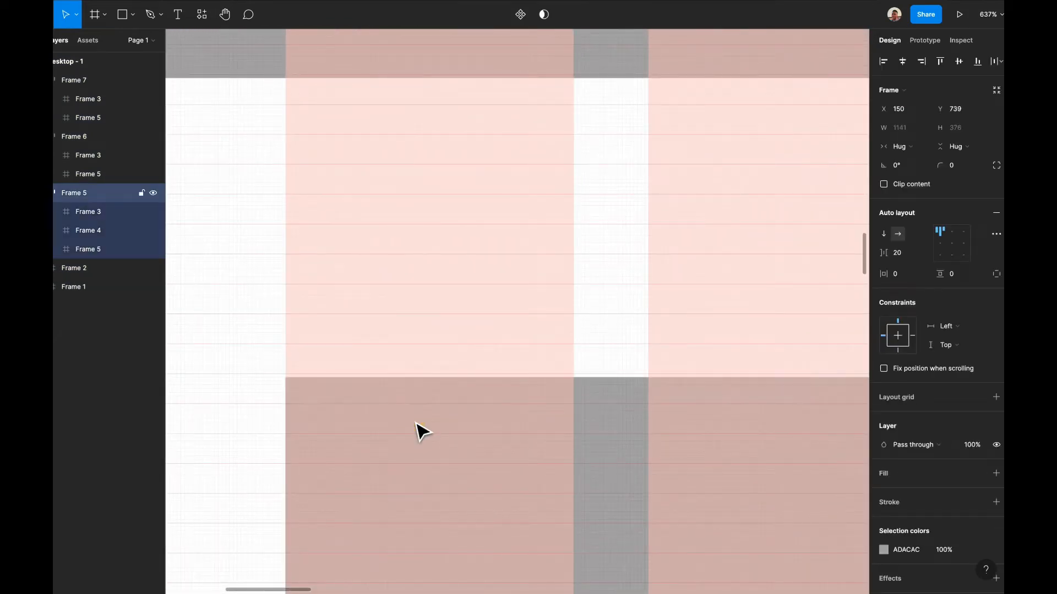
pyautogui.press('Down')
pyautogui.press('Down')
pyautogui.press('Down')
pyautogui.press('Down')
pyautogui.press('Down')
pyautogui.press('Down')
pyautogui.press('Down')
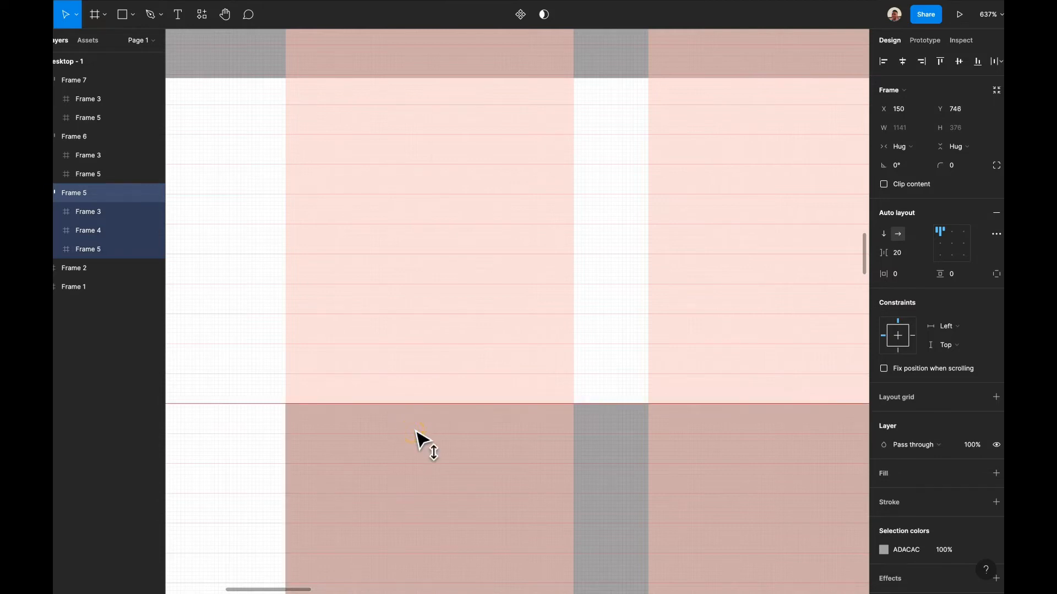
# - Shorten the hero block to a height of 546 so its lower edge sits on a row grid line
pyautogui.scroll(-10, 416, 432)
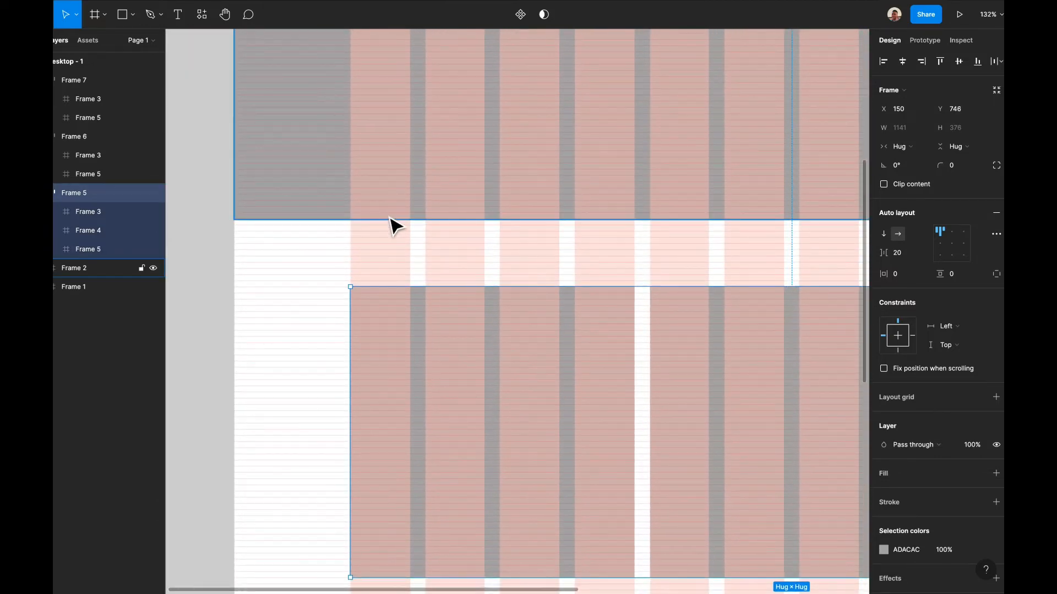
pyautogui.press('alt')
pyautogui.scroll(5, 389, 224)
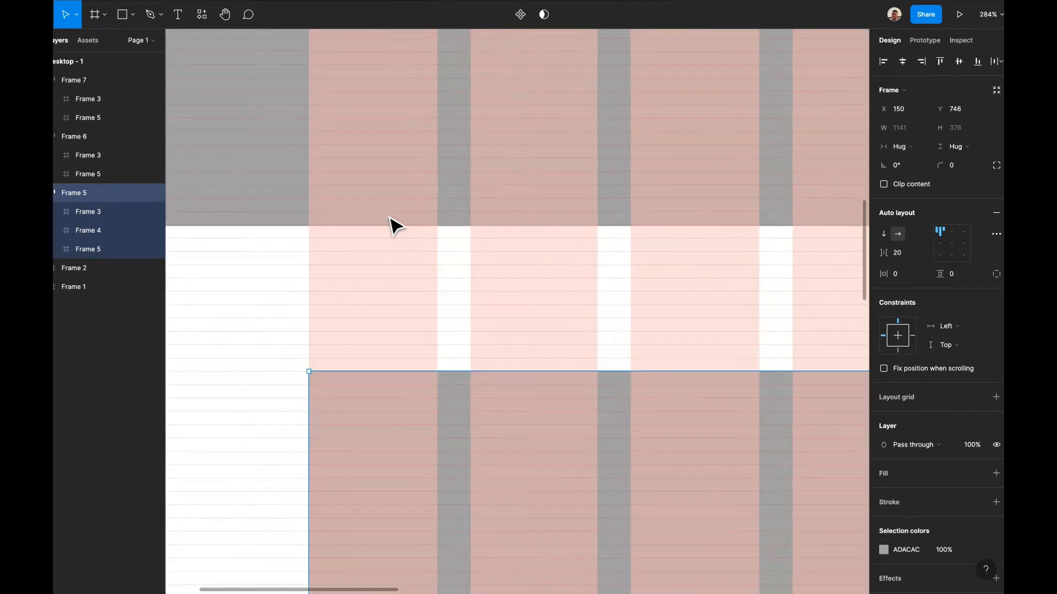
pyautogui.scroll(10, 416, 272)
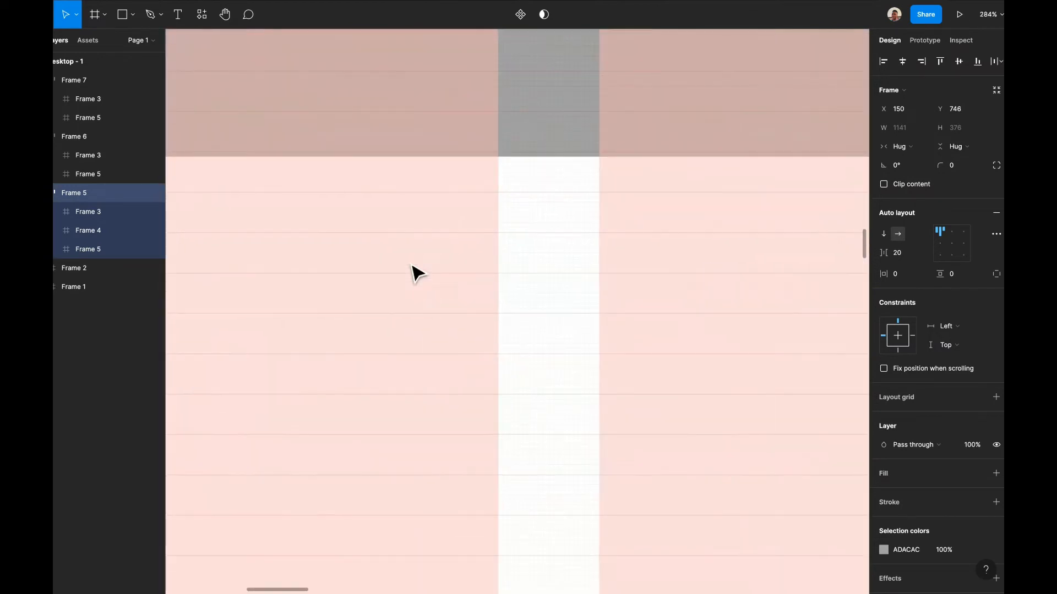
pyautogui.click(392, 144)
pyautogui.moveTo(402, 163); pyautogui.dragTo(402, 159)
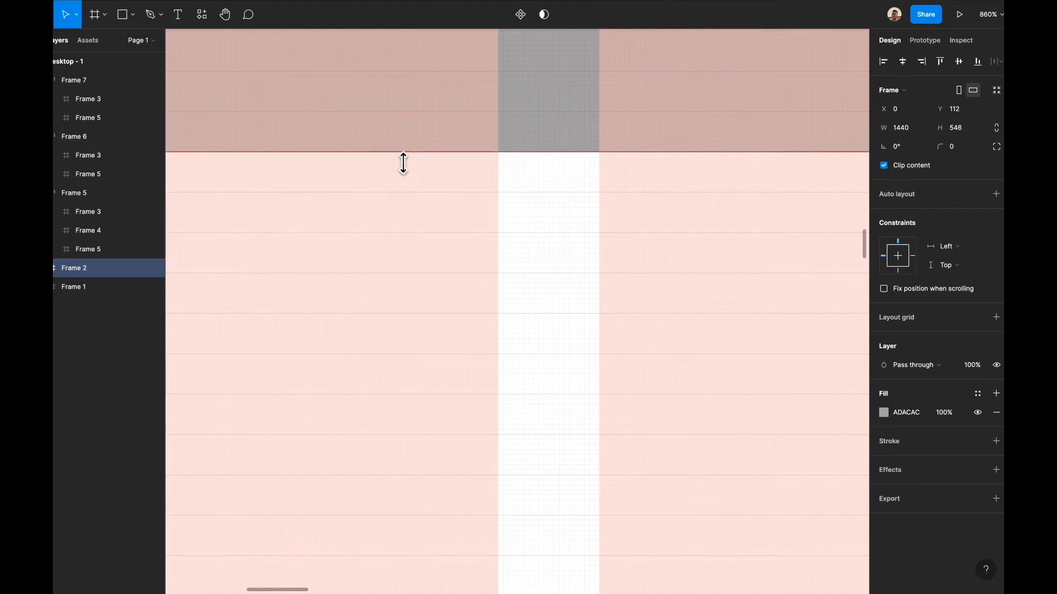
# - Measure the distance from the hero block's lower edge to the three-card row
pyautogui.scroll(-5, 430, 247)
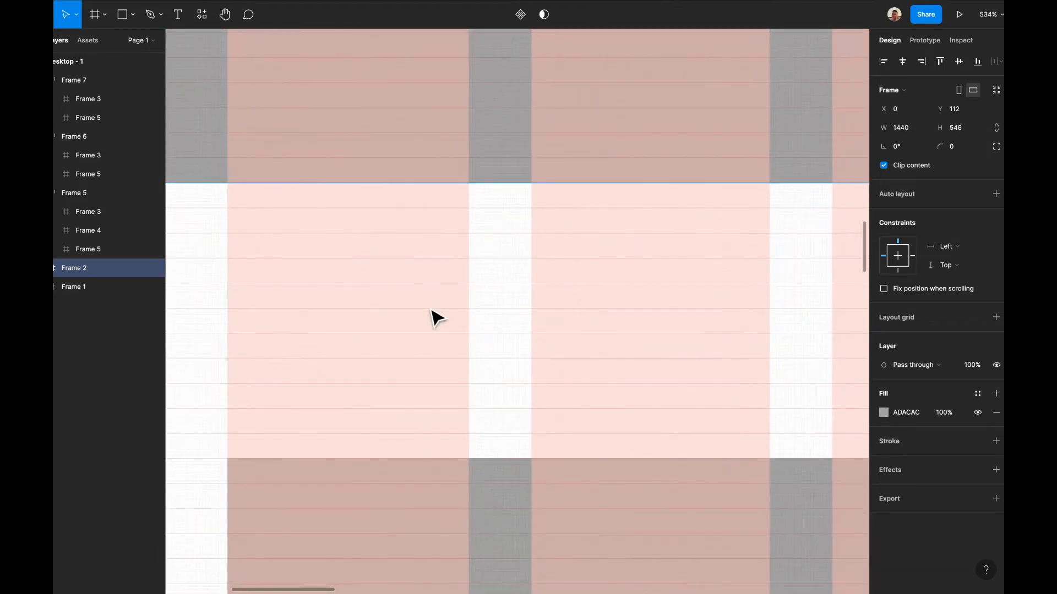
pyautogui.click(442, 502)
pyautogui.click(436, 179)
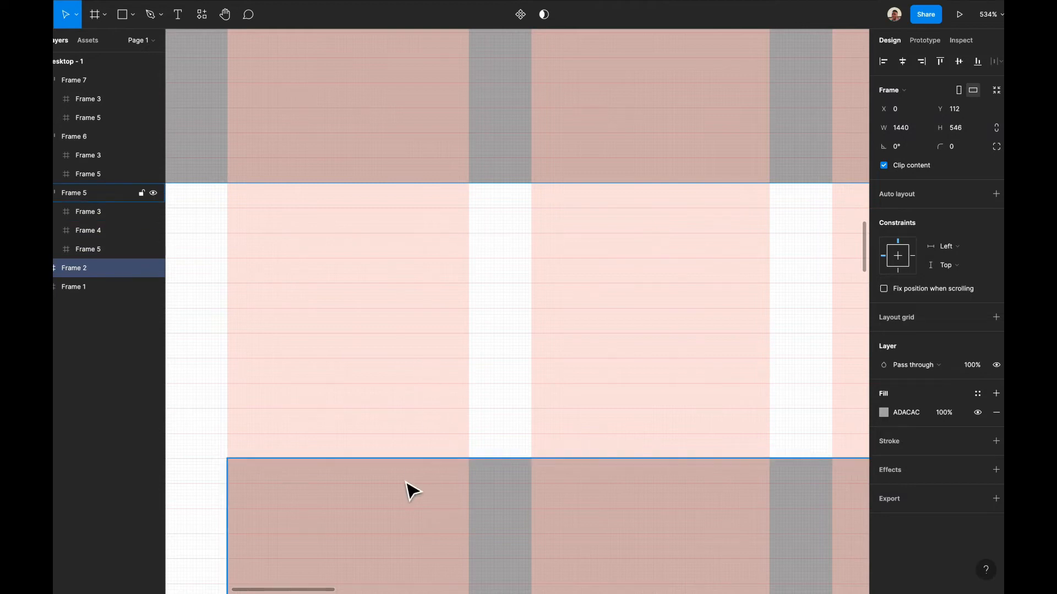
pyautogui.press('alt')
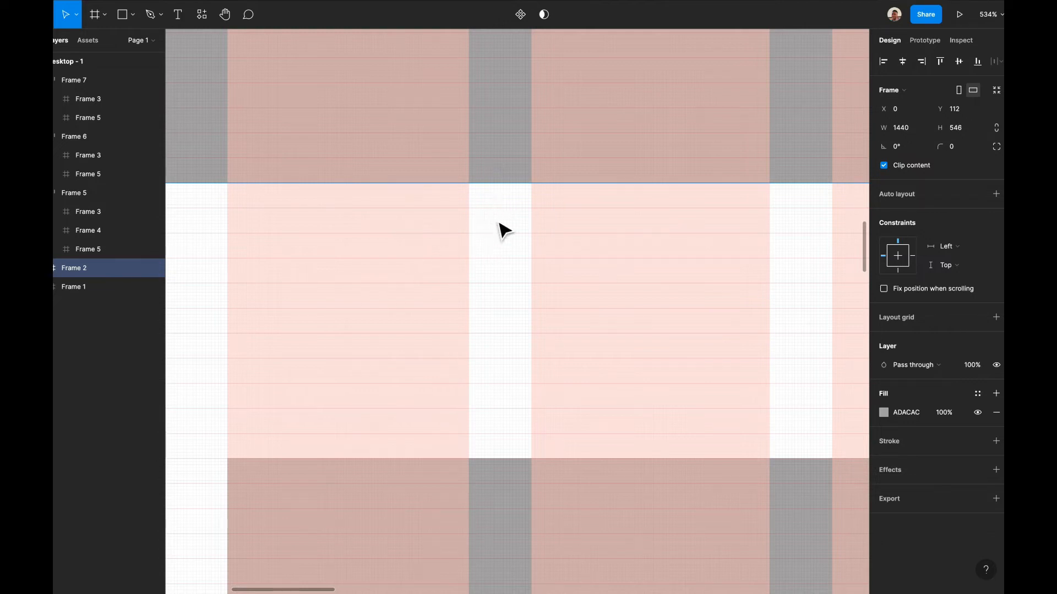
pyautogui.scroll(-5, 483, 421)
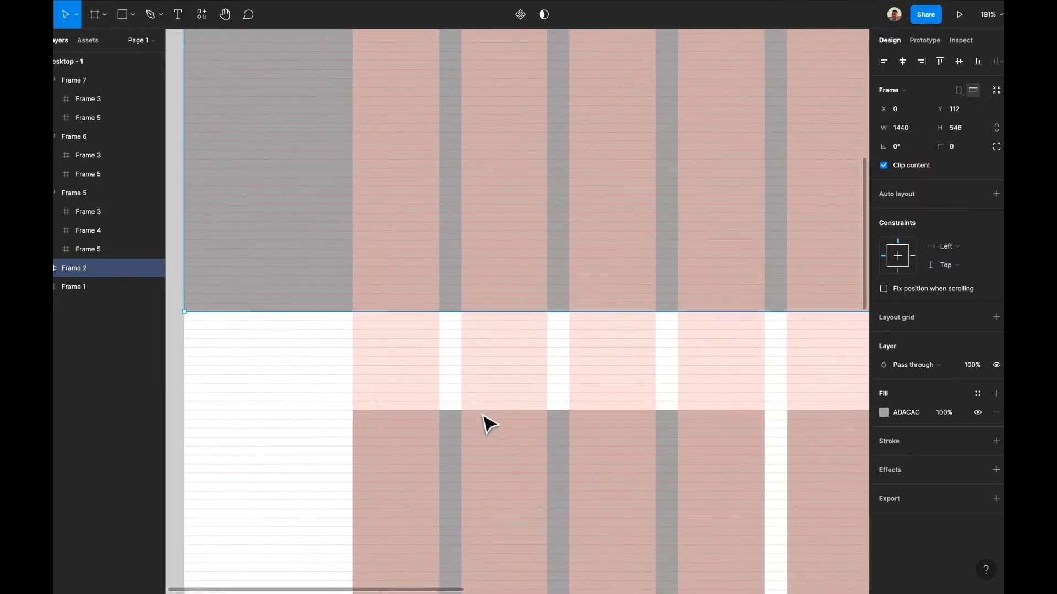
# - Examine how the hero block's lower edge and the three-card row's upper edge line up with the row grid lines
pyautogui.scroll(-5, 483, 417)
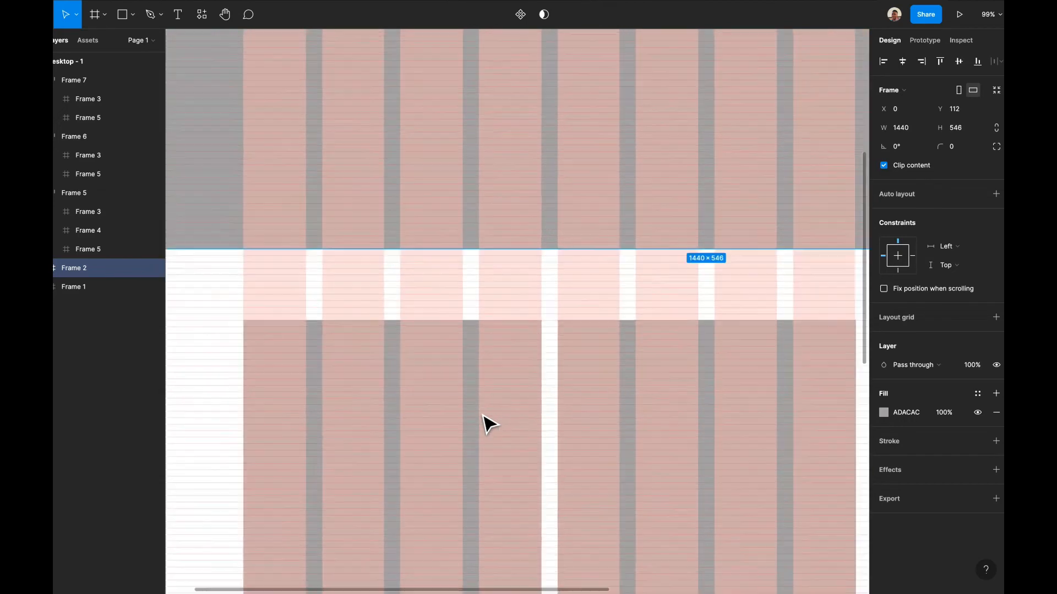
pyautogui.scroll(3, 489, 425)
pyautogui.click(487, 412)
pyautogui.scroll(-3, 486, 412)
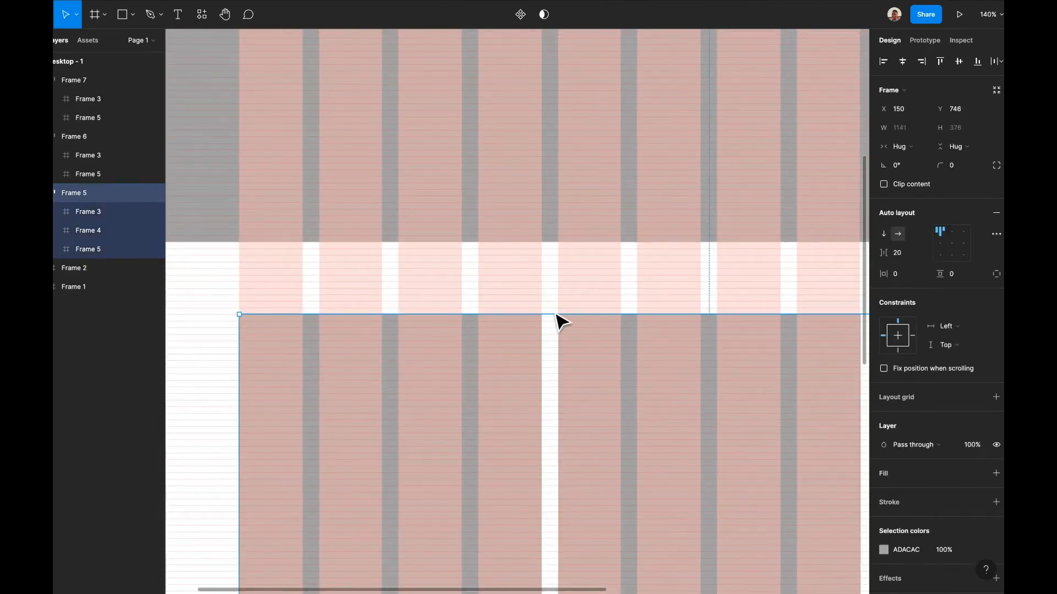
pyautogui.scroll(1, 548, 304)
pyautogui.scroll(3, 547, 304)
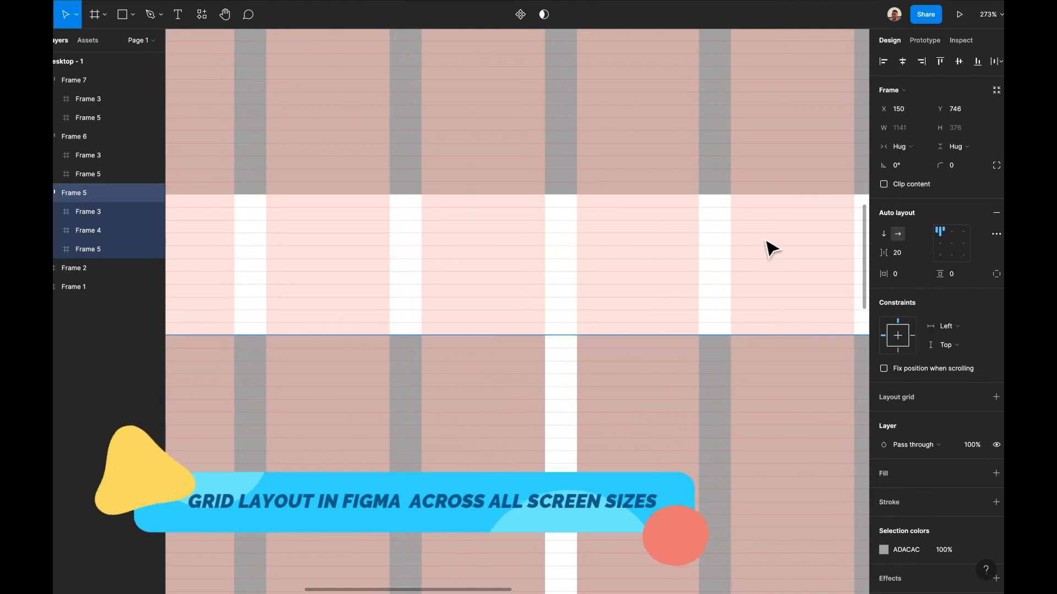
pyautogui.click(759, 283)
pyautogui.click(561, 373)
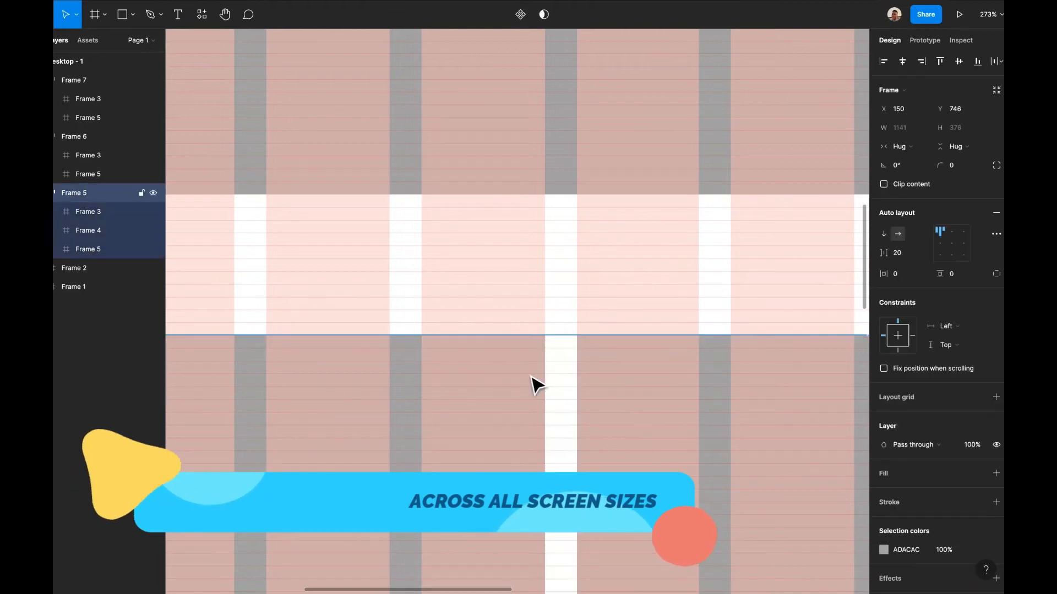
pyautogui.scroll(-3, 622, 360)
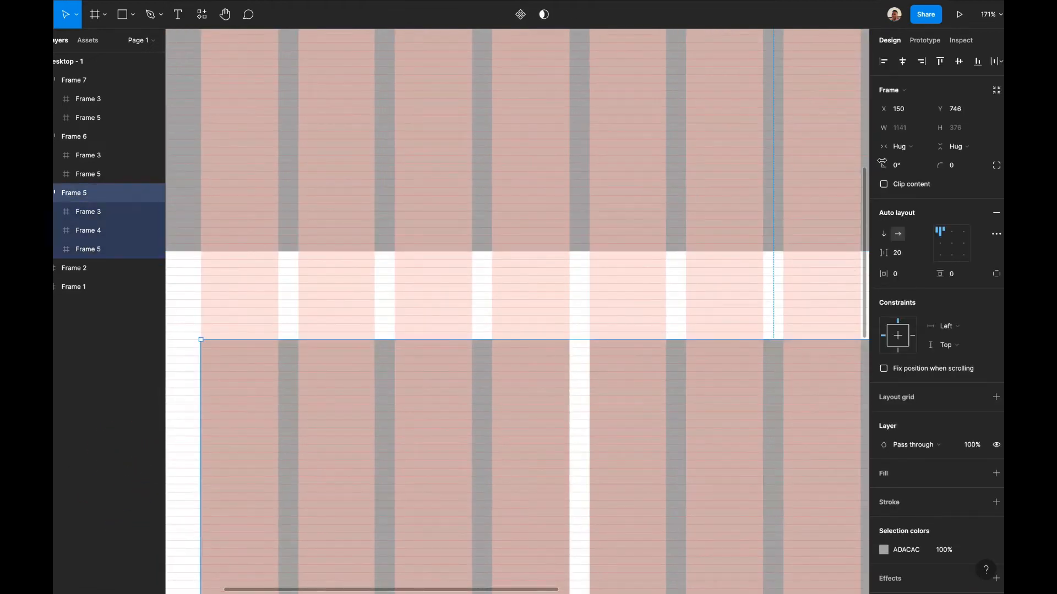
pyautogui.scroll(-3, 679, 317)
pyautogui.press('Escape')
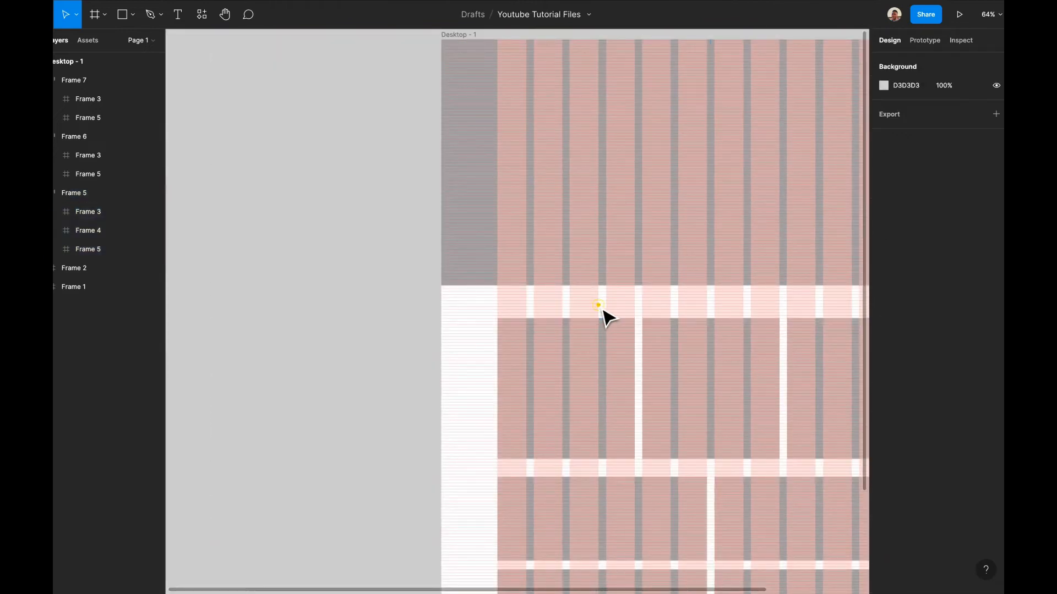
pyautogui.scroll(-4, 603, 314)
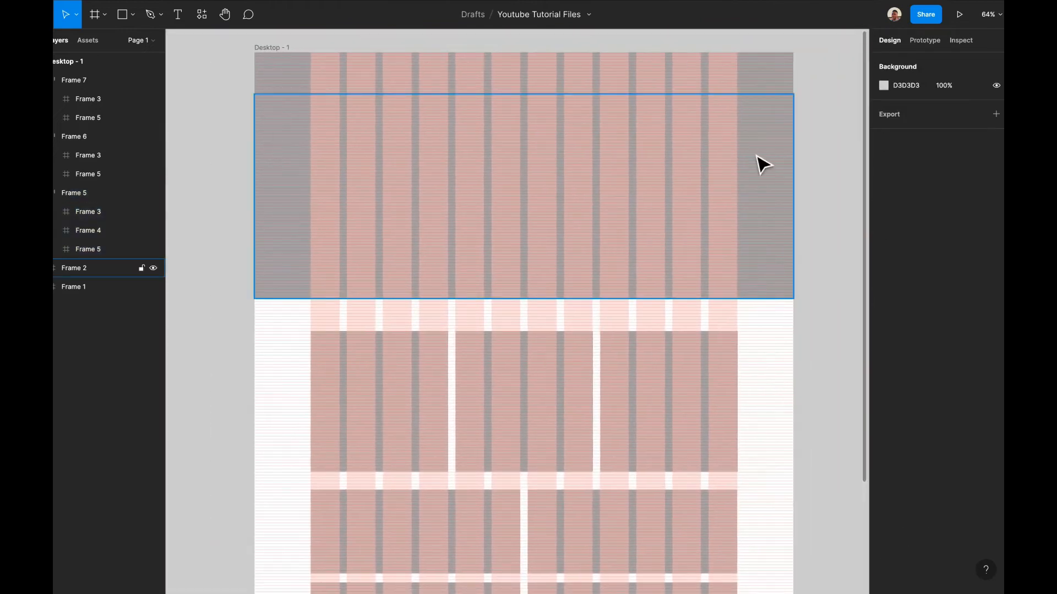
# - Check the desktop frame's column grid settings and compare the gutter with the gaps between the three cards
pyautogui.click(257, 47)
pyautogui.click(884, 260)
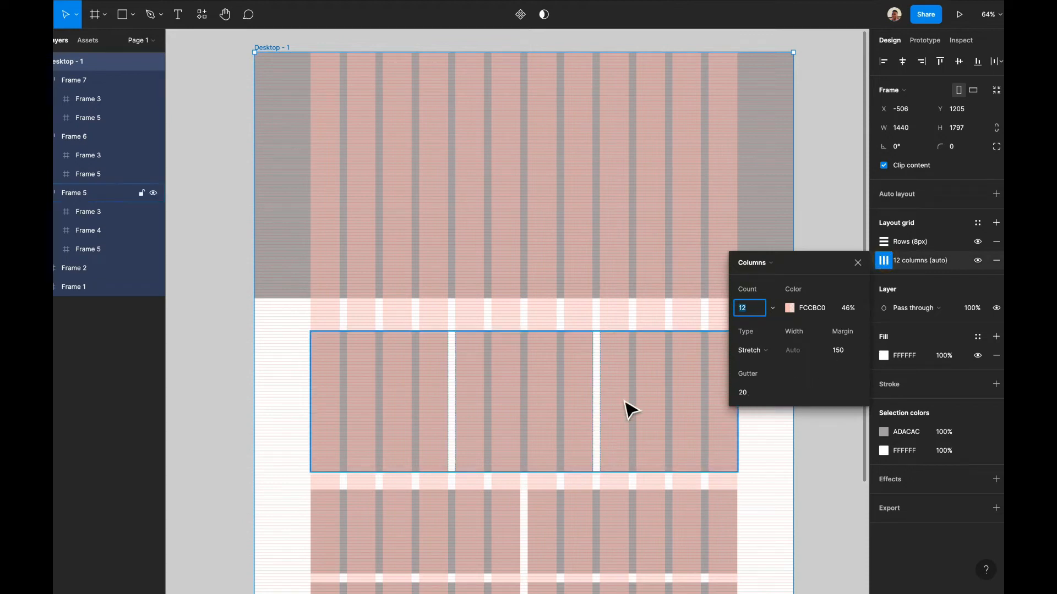
pyautogui.scroll(6, 594, 408)
pyautogui.click(523, 368)
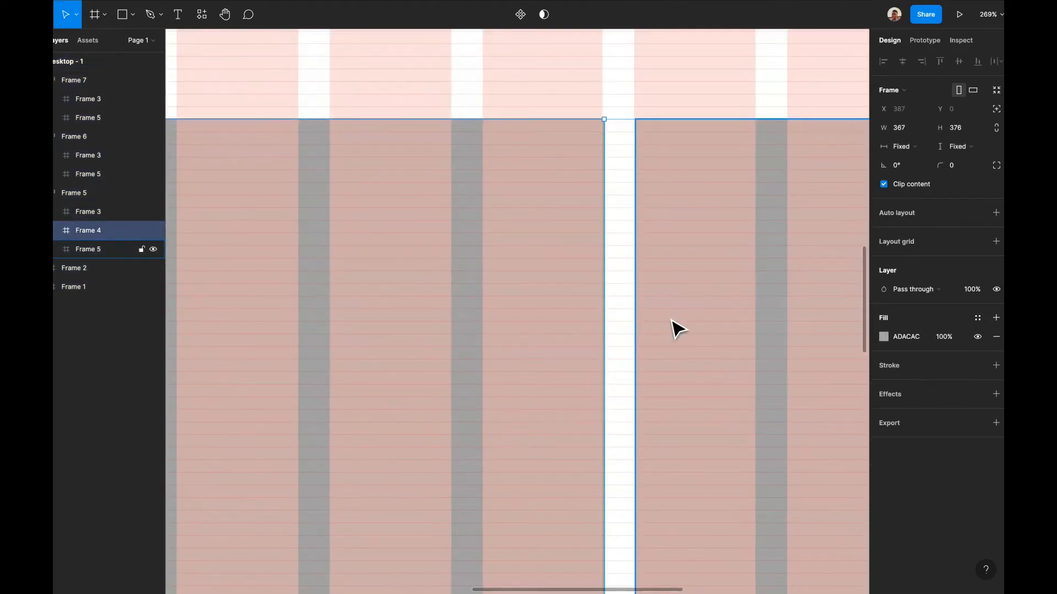
pyautogui.press('alt')
pyautogui.hscroll(-10, 589, 224)
pyautogui.scroll(-5, 590, 224)
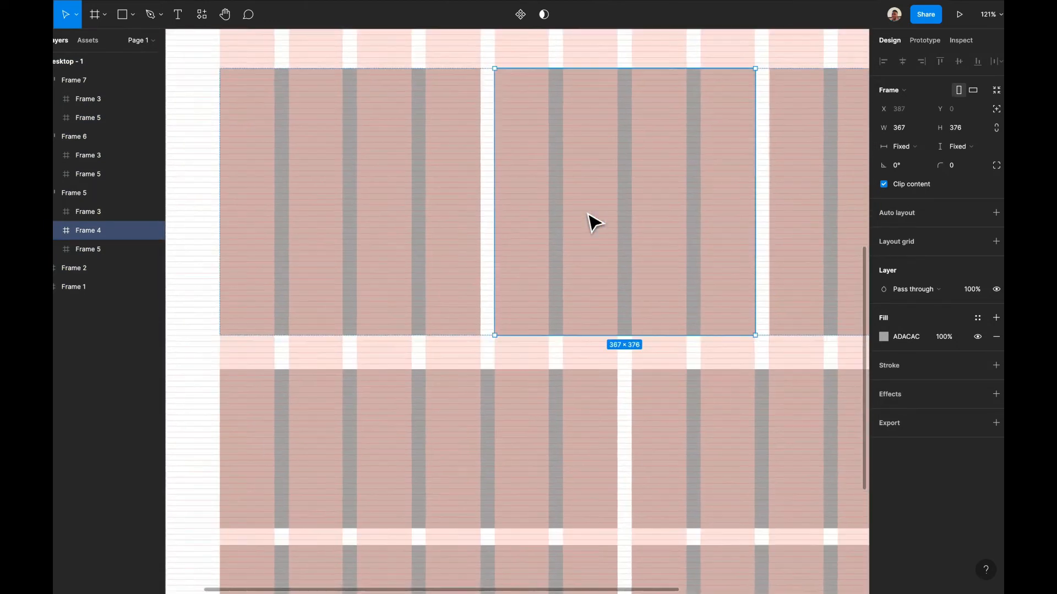
# - Measure the vertical distance between the three-card row and the two-card row below it
pyautogui.click(614, 260)
pyautogui.scroll(8, 542, 202)
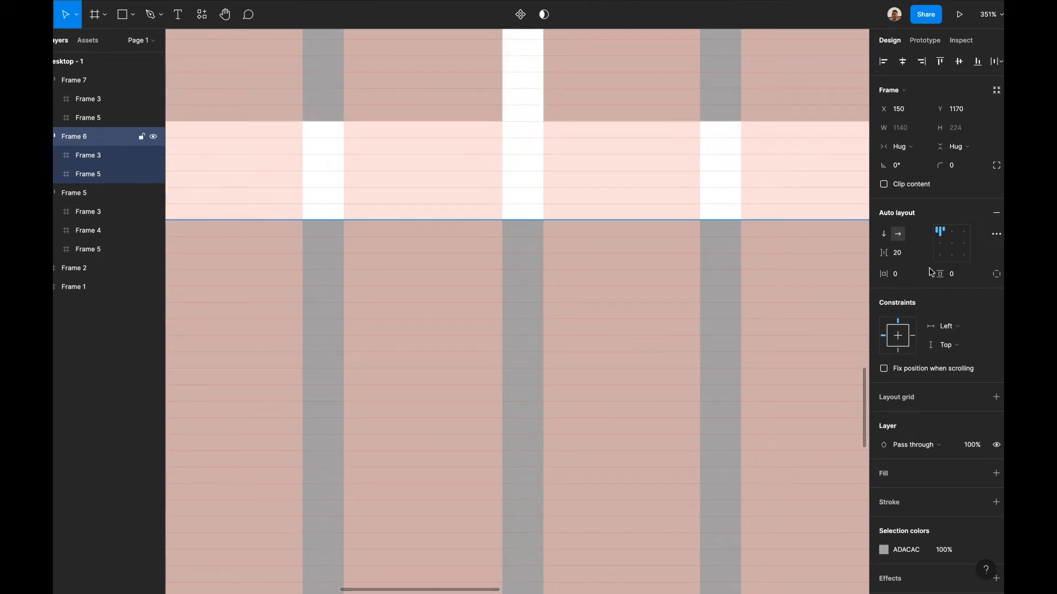
pyautogui.click(631, 110)
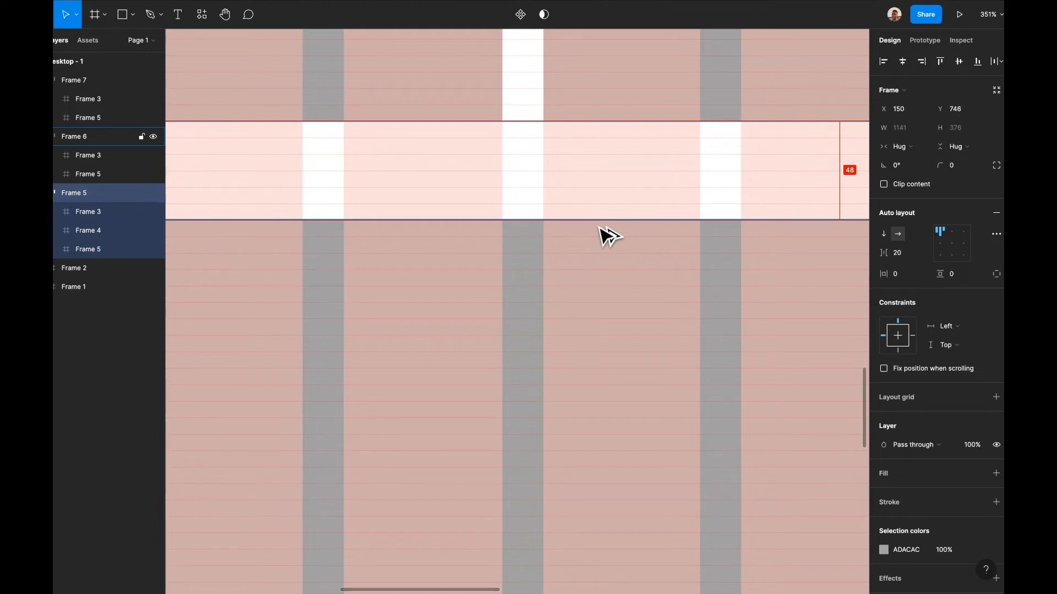
pyautogui.scroll(-10, 599, 236)
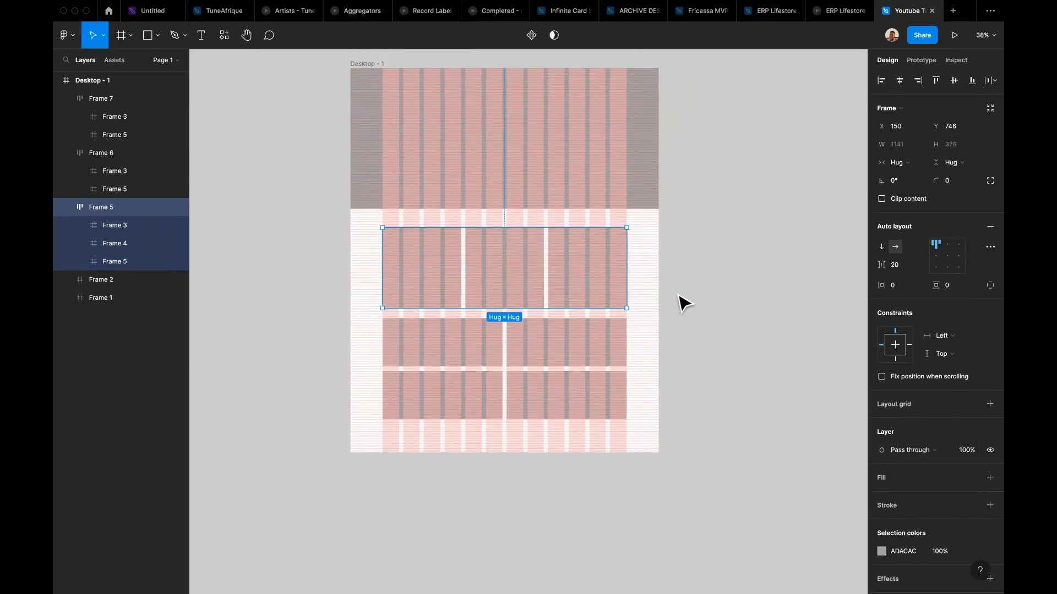
pyautogui.click(672, 292)
pyautogui.click(761, 363)
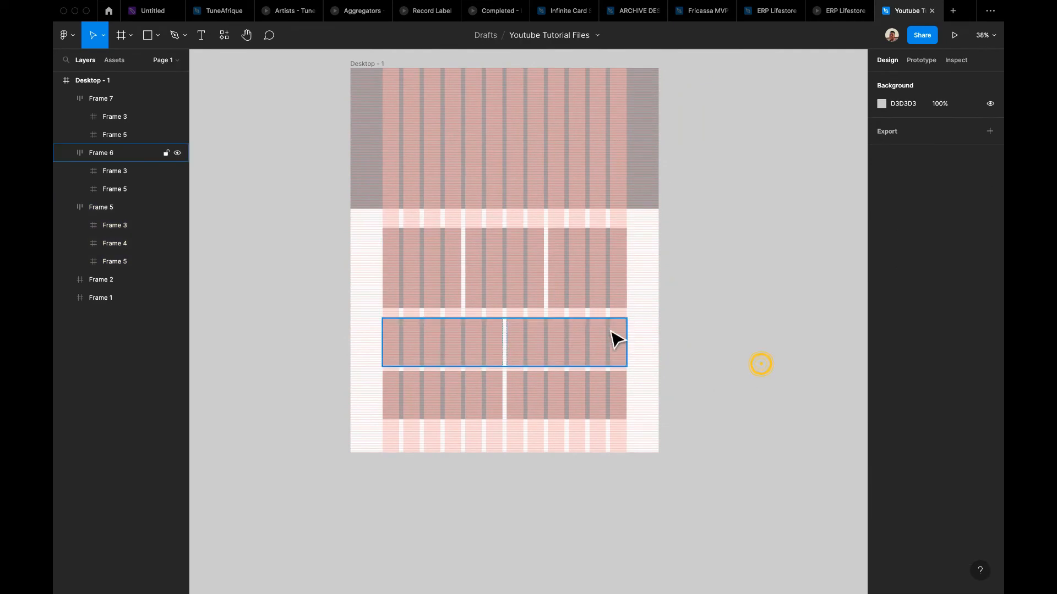
# - Lighten the hero block's fill to DFDFDF
pyautogui.scroll(5, 613, 337)
pyautogui.scroll(3, 611, 331)
pyautogui.click(595, 296)
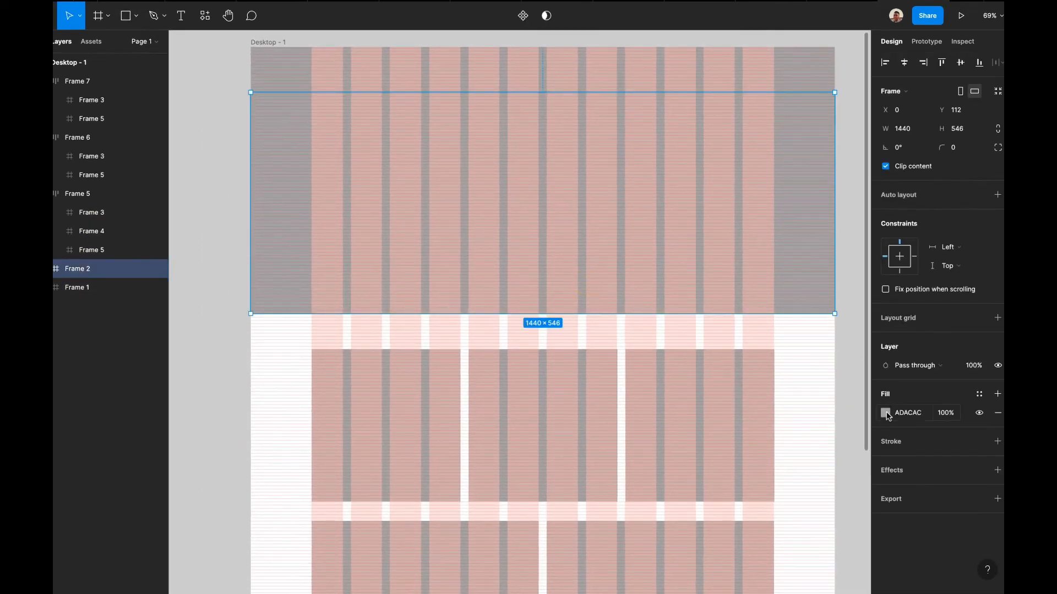
pyautogui.click(886, 413)
pyautogui.moveTo(772, 334); pyautogui.dragTo(738, 332)
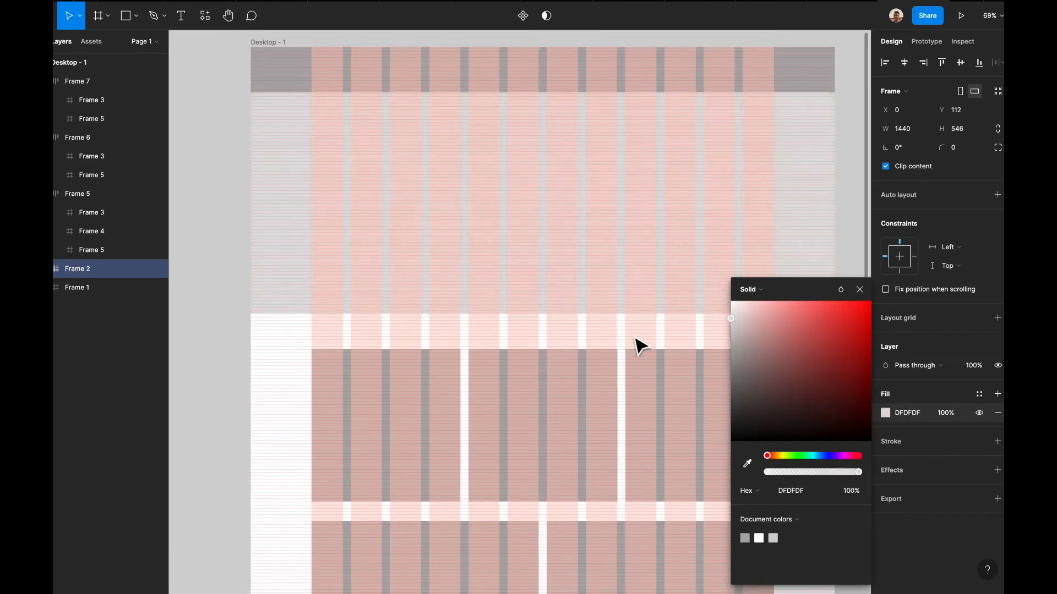
pyautogui.click(594, 344)
# - Recolour all three card rows together to DFDFDF by sampling the hero block's fill
pyautogui.scroll(-5, 595, 344)
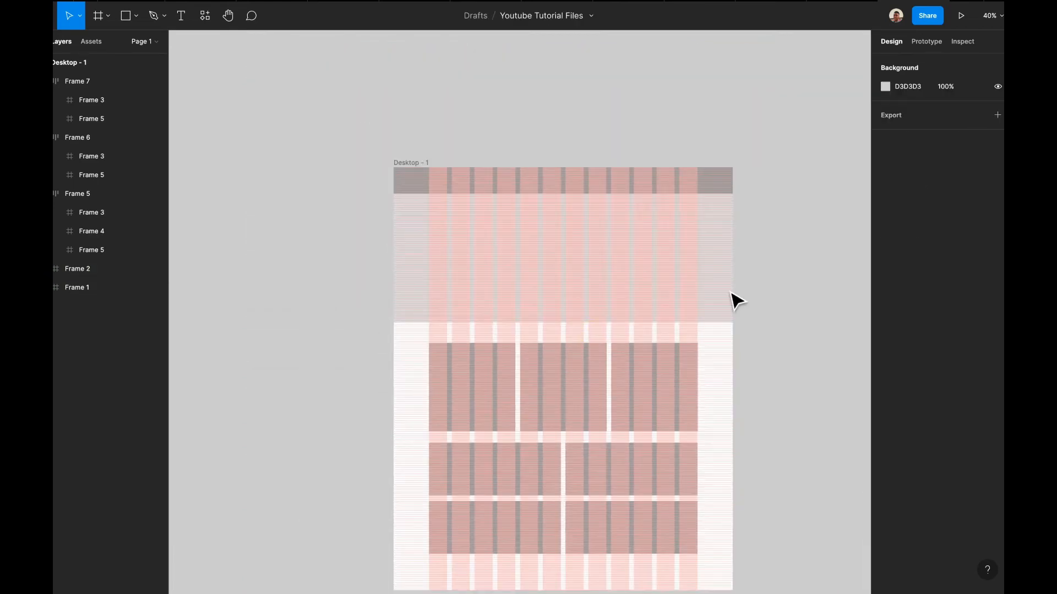
pyautogui.click(425, 162)
pyautogui.click(531, 385)
pyautogui.keyDown('shift'); pyautogui.click(549, 502); pyautogui.keyUp('shift')
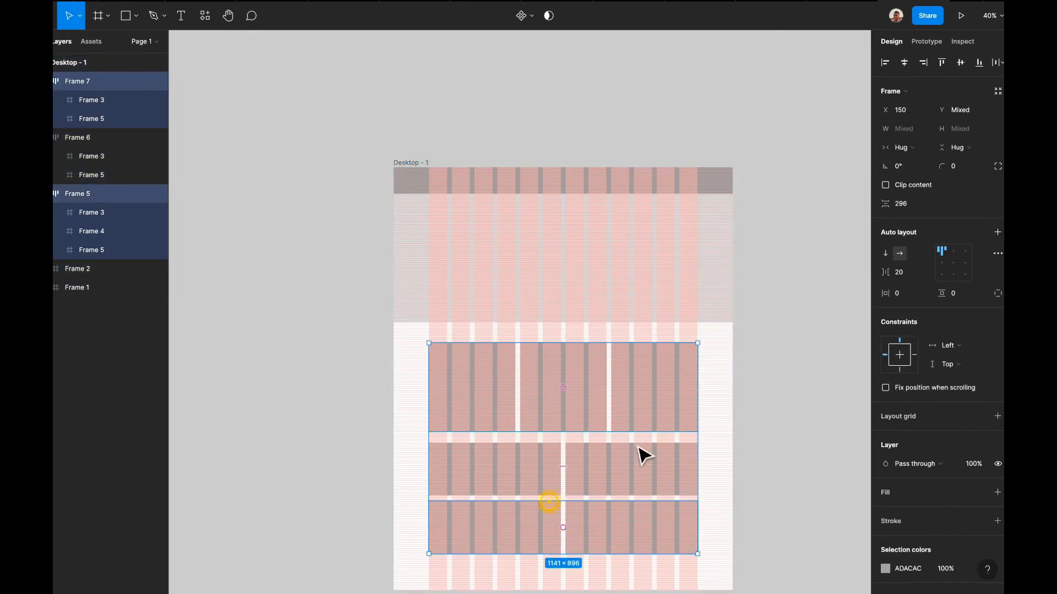
pyautogui.keyDown('shift'); pyautogui.click(636, 445); pyautogui.keyUp('shift')
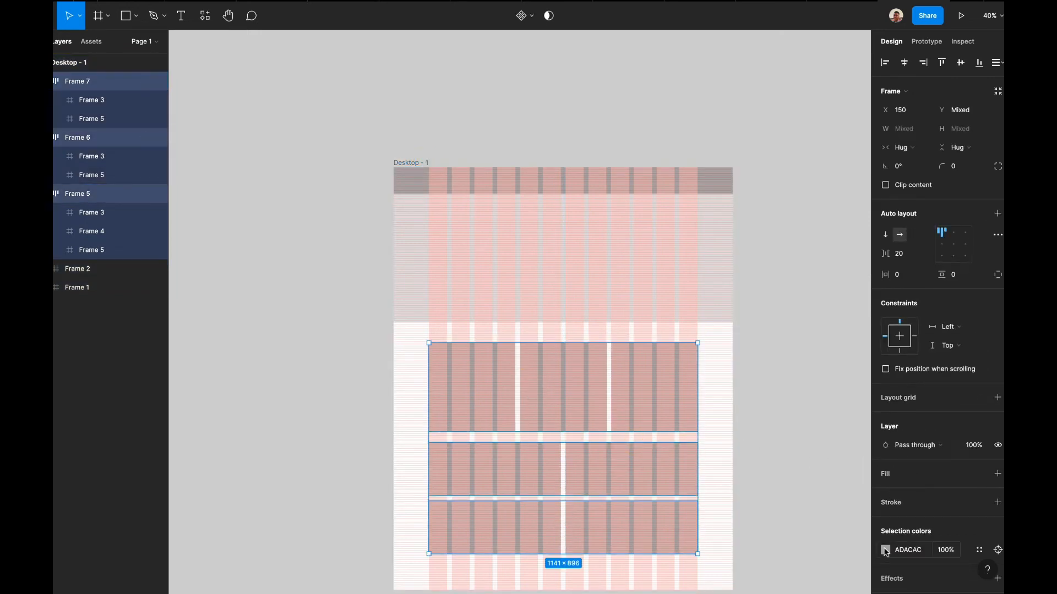
pyautogui.click(885, 551)
pyautogui.click(747, 464)
pyautogui.click(652, 278)
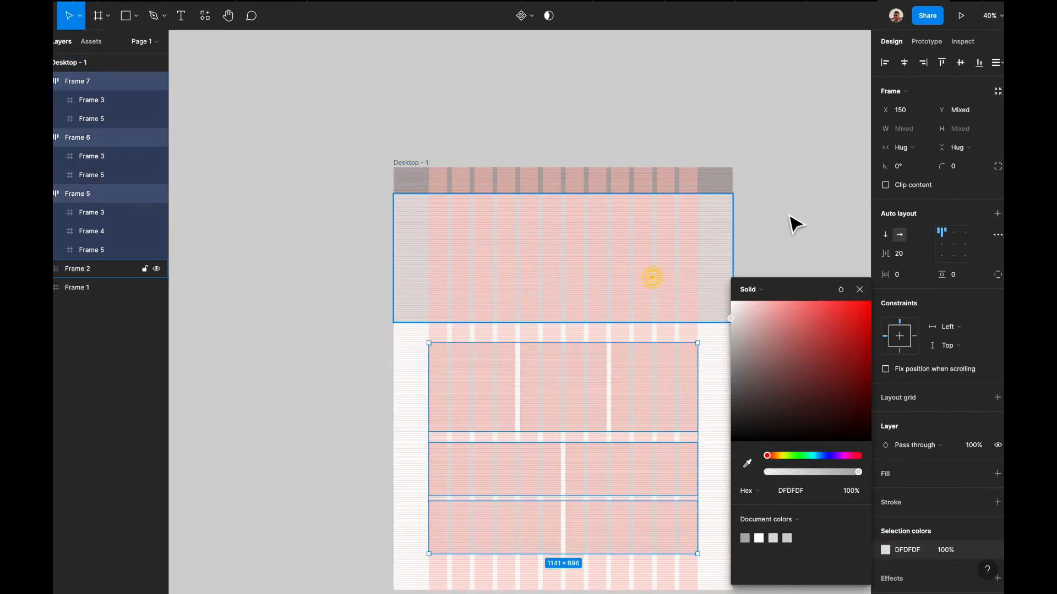
pyautogui.click(787, 215)
# - Hide both the 8 px row grid and the 12-column grid on the desktop frame, keeping its white fill visible
pyautogui.scroll(-3, 715, 215)
pyautogui.click(394, 82)
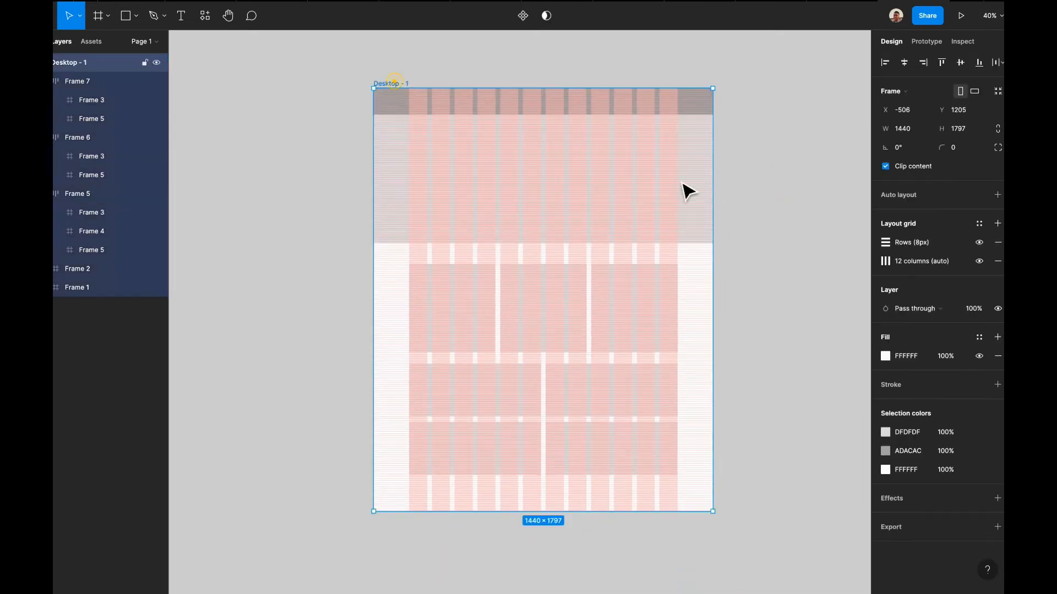
pyautogui.click(980, 357)
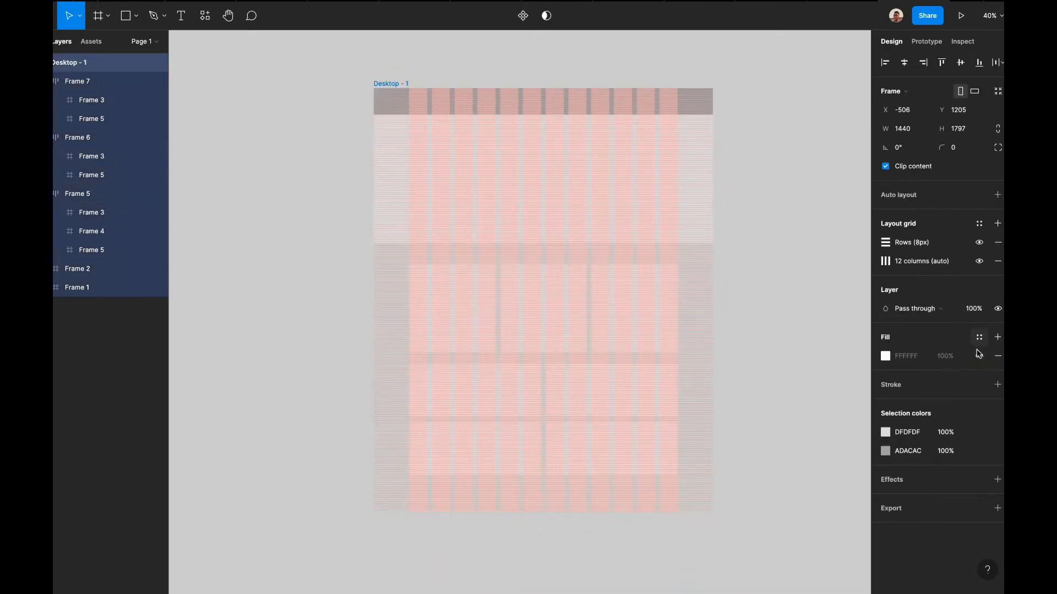
pyautogui.click(979, 357)
pyautogui.click(979, 243)
pyautogui.click(979, 261)
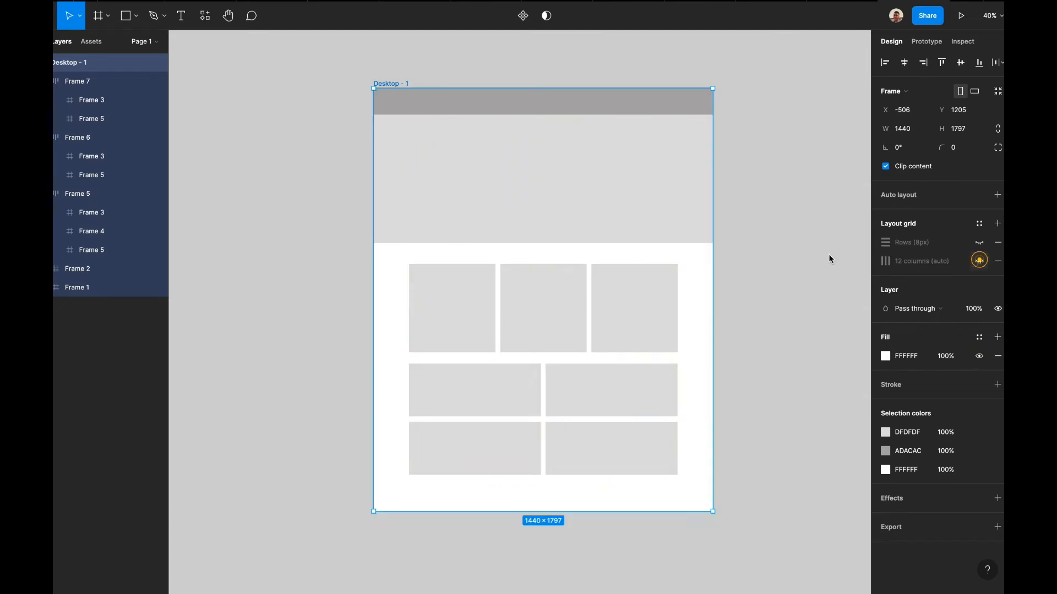
pyautogui.click(762, 254)
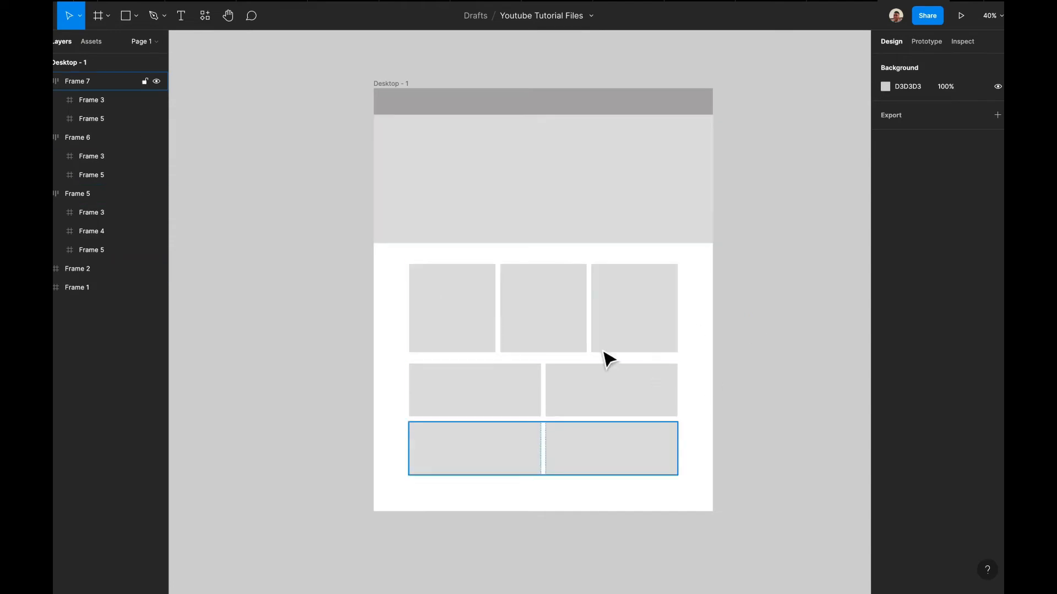
# - Review the desktop frame's header, hero and card layout with the grids hidden
pyautogui.scroll(5, 530, 406)
pyautogui.hscroll(3, 533, 412)
pyautogui.scroll(1, 533, 411)
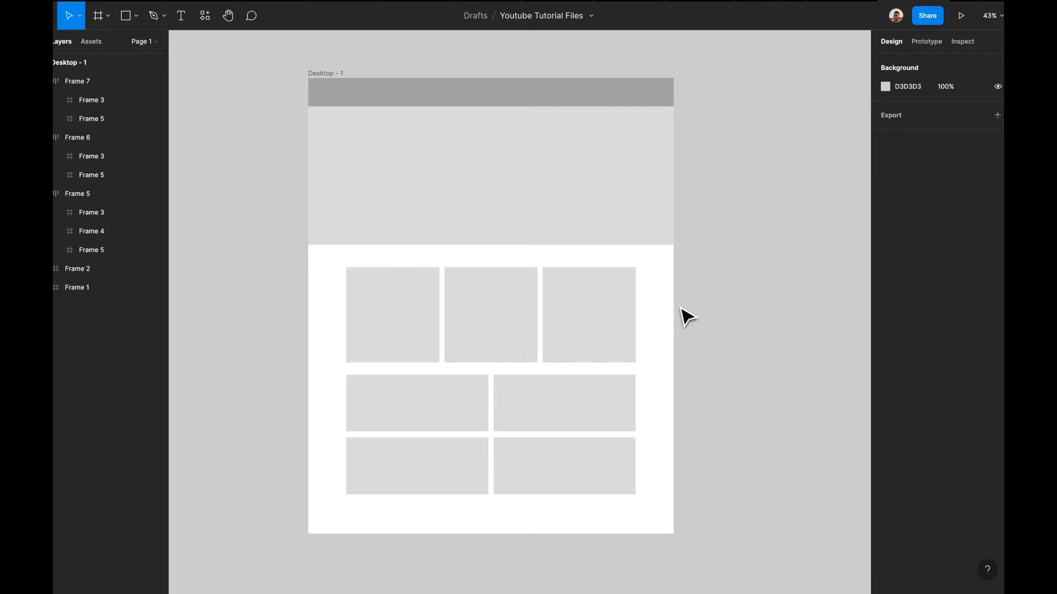
pyautogui.hscroll(2, 680, 307)
pyautogui.scroll(1, 681, 308)
pyautogui.hscroll(-1, 683, 309)
pyautogui.scroll(-1, 686, 309)
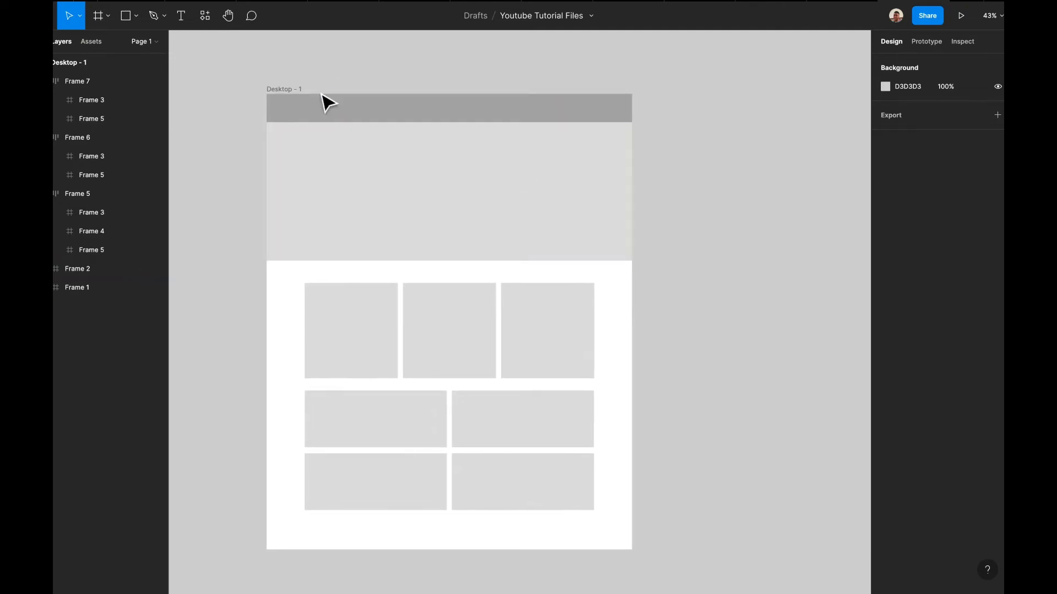
pyautogui.click(285, 88)
pyautogui.scroll(2, 385, 151)
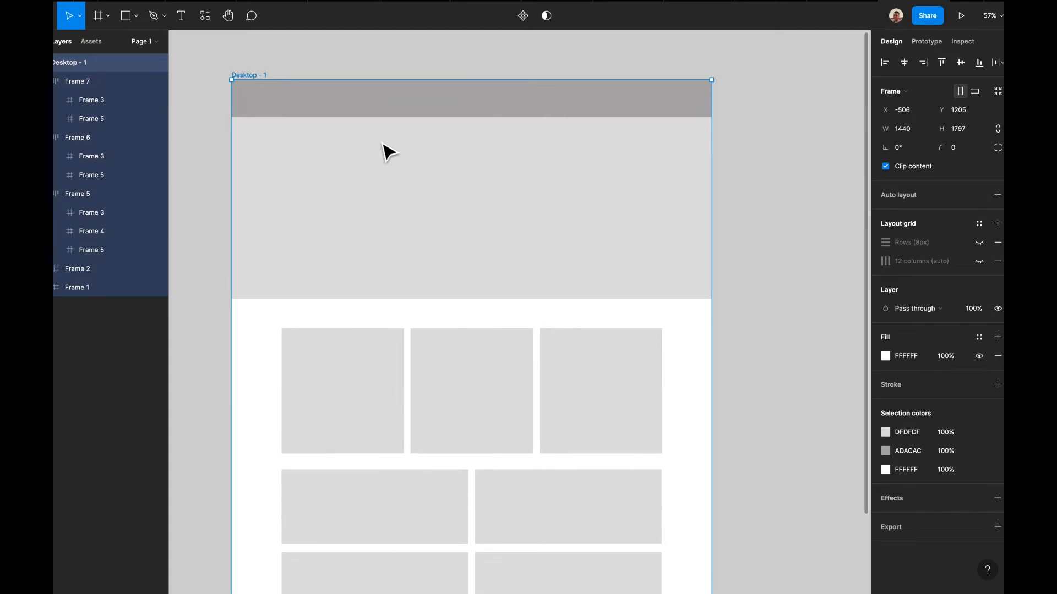
pyautogui.click(301, 53)
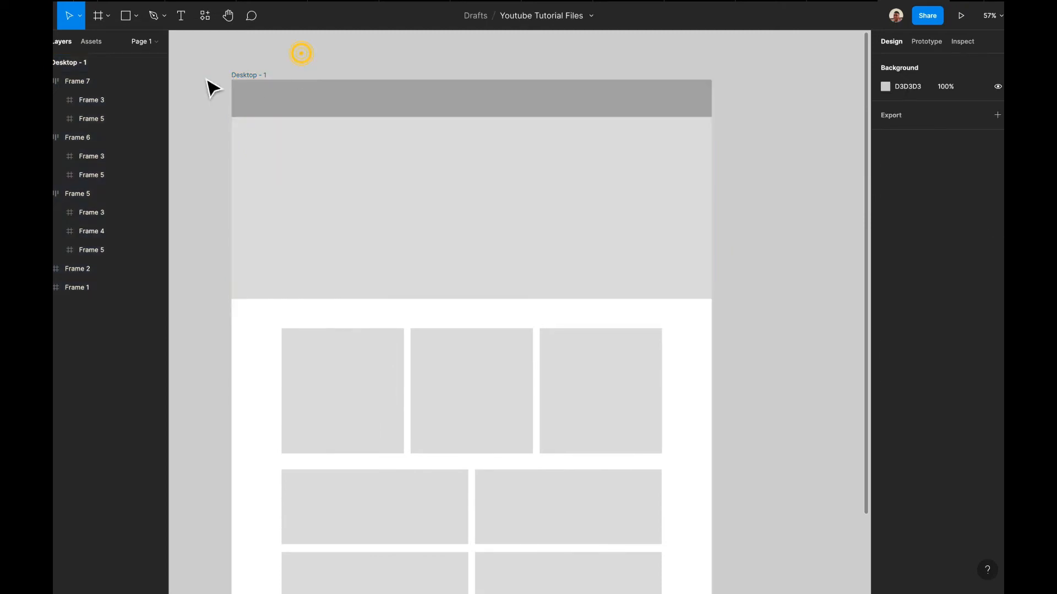
# - Add an iPad Pro 12.9" frame beside the desktop frame at X 967, with its upper edge aligned at Y 1205
pyautogui.click(101, 16)
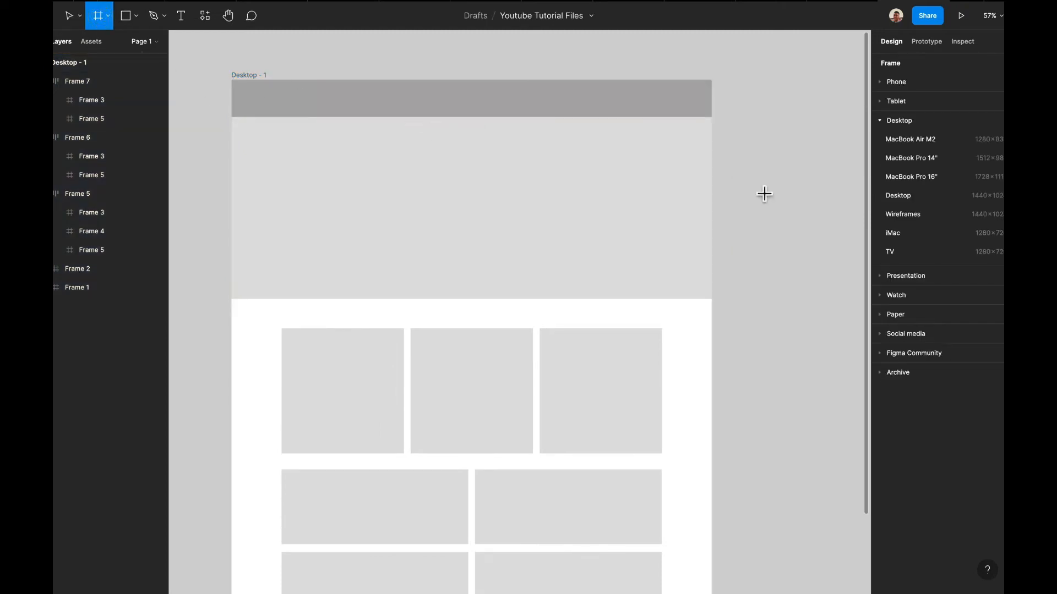
pyautogui.click(881, 103)
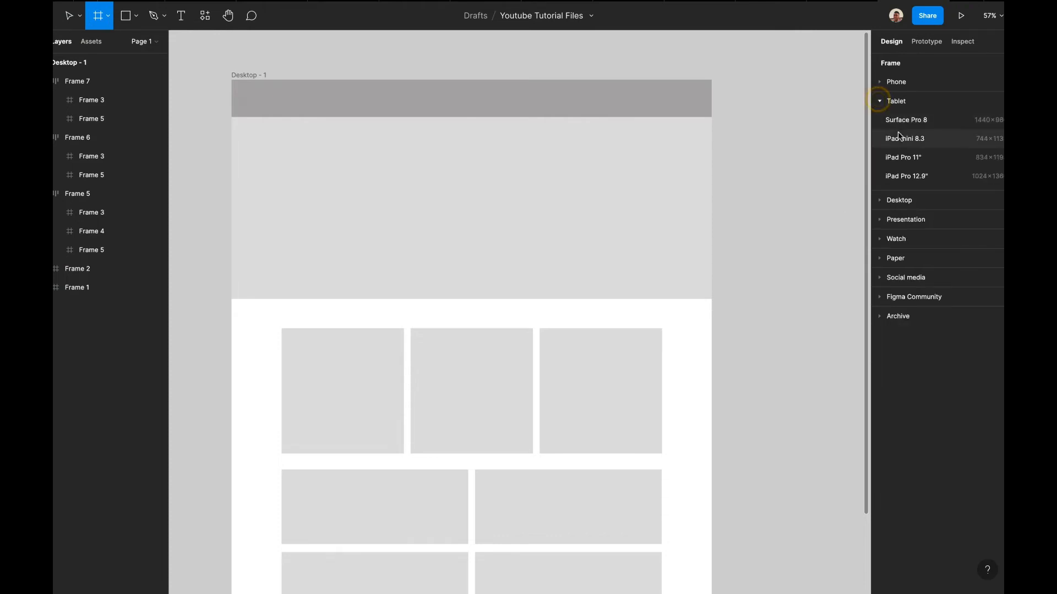
pyautogui.click(909, 176)
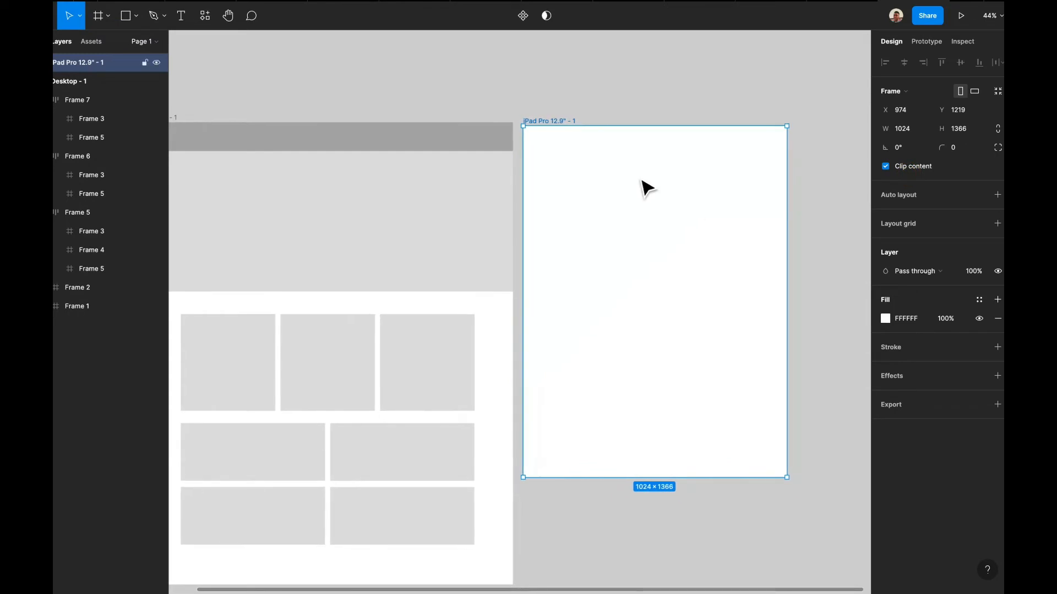
pyautogui.moveTo(637, 175); pyautogui.dragTo(641, 178)
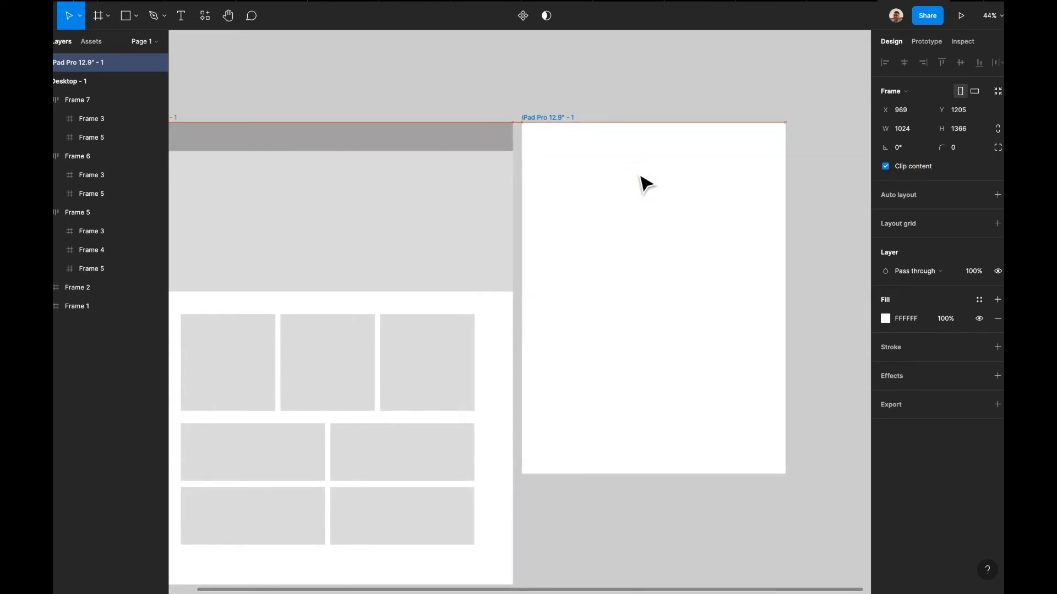
pyautogui.click(608, 94)
pyautogui.hscroll(-3, 609, 94)
pyautogui.click(592, 120)
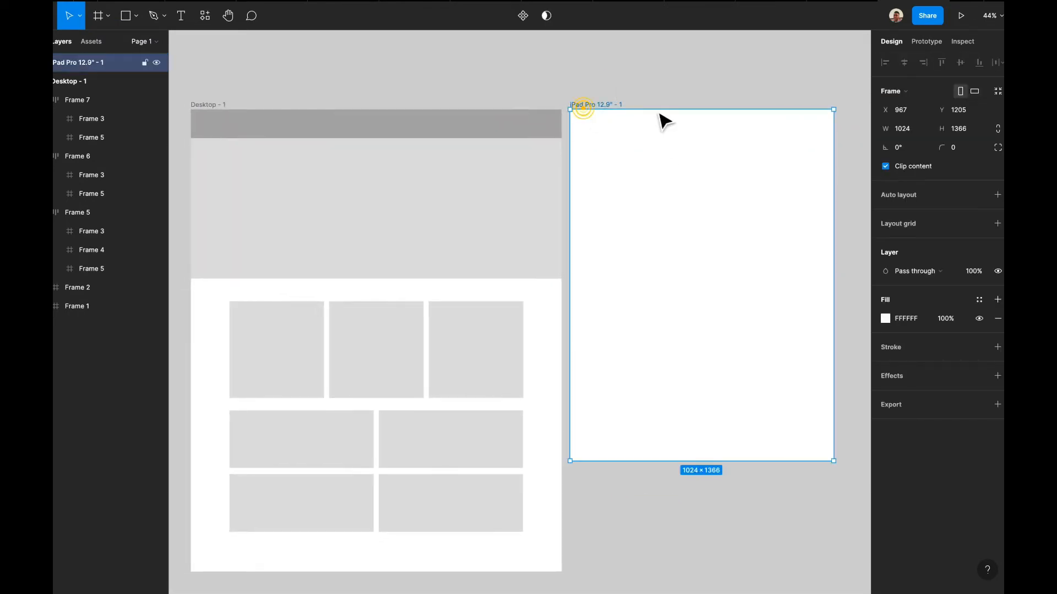
pyautogui.click(661, 106)
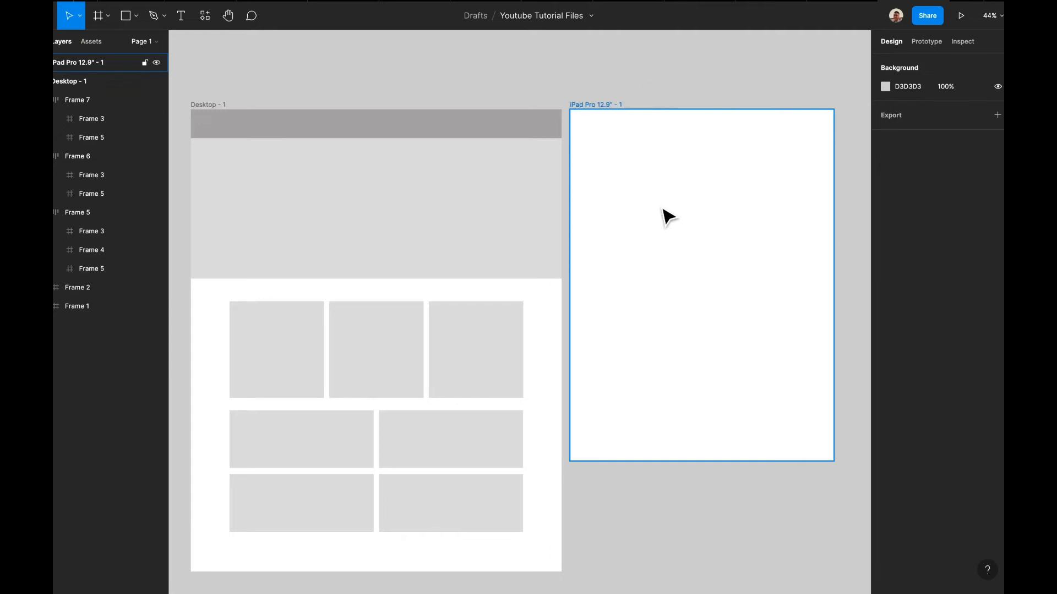
pyautogui.hscroll(-3, 485, 253)
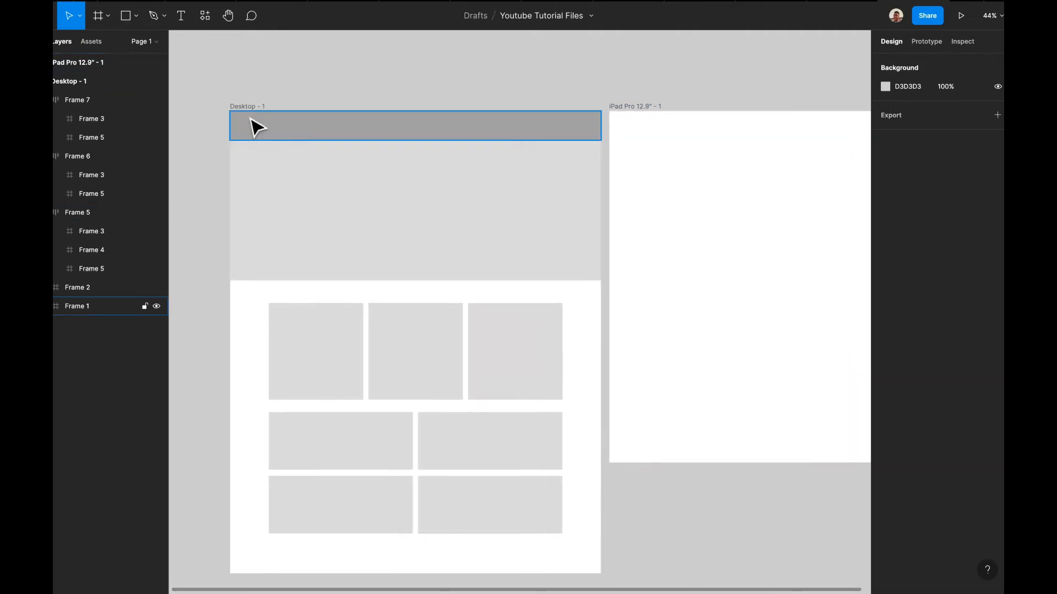
# - Turn the 8 px row grid and the 12-column grid back on for the desktop frame
pyautogui.click(251, 107)
pyautogui.click(980, 242)
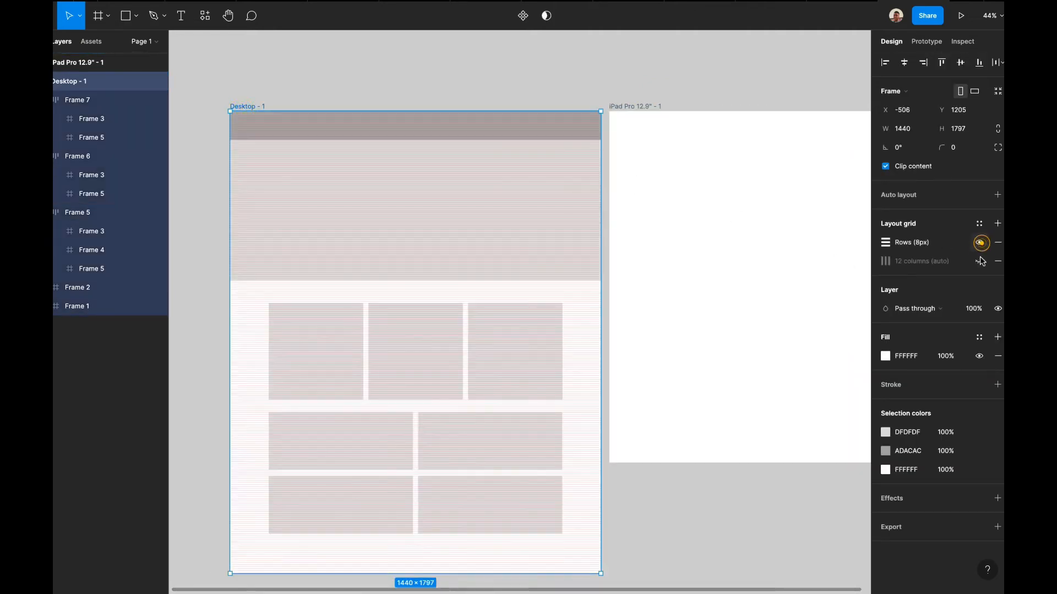
pyautogui.click(980, 261)
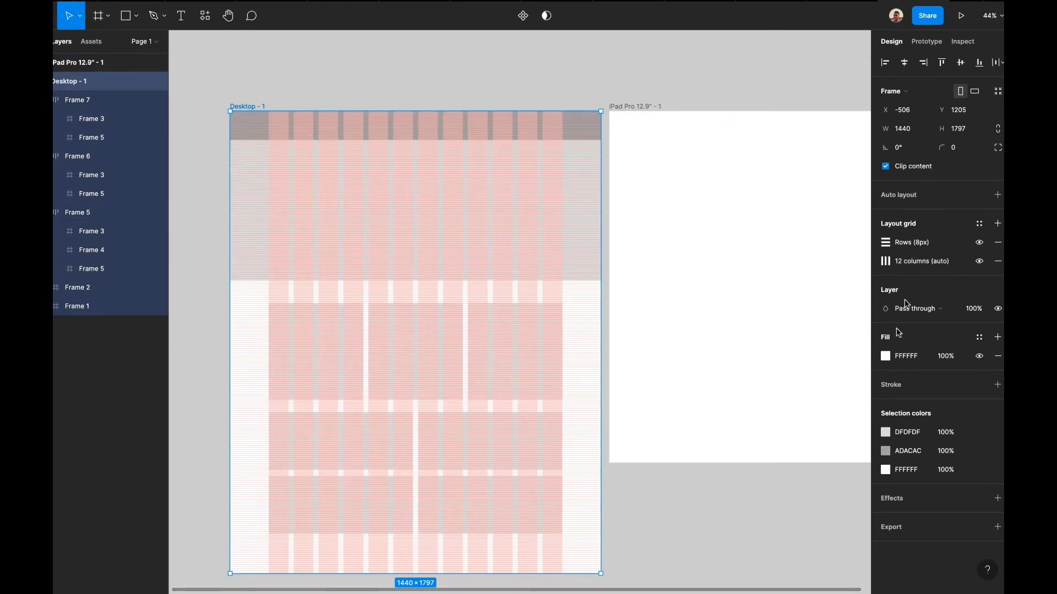
pyautogui.click(894, 244)
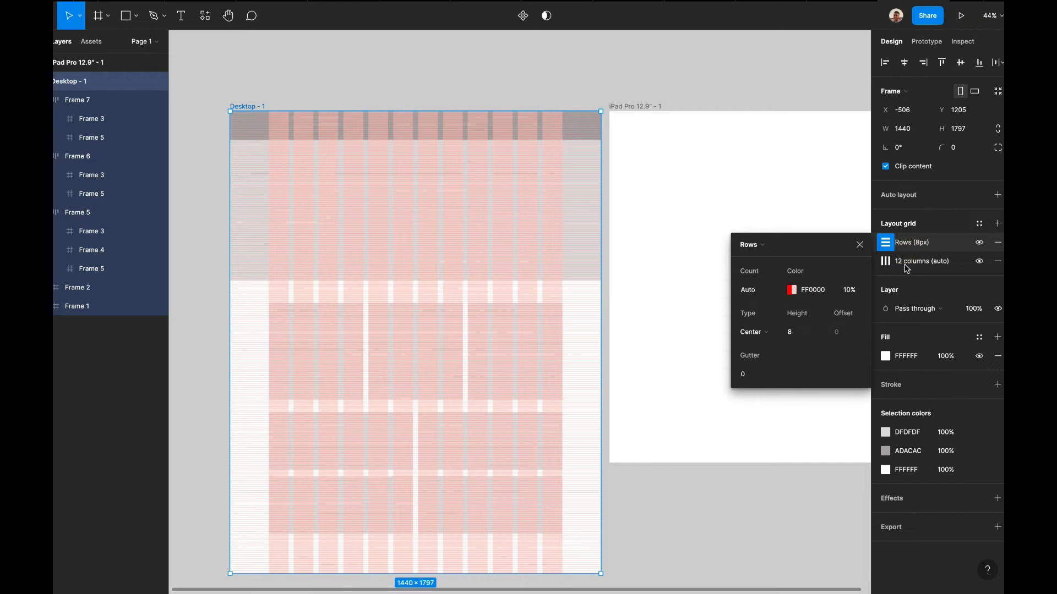
pyautogui.click(856, 246)
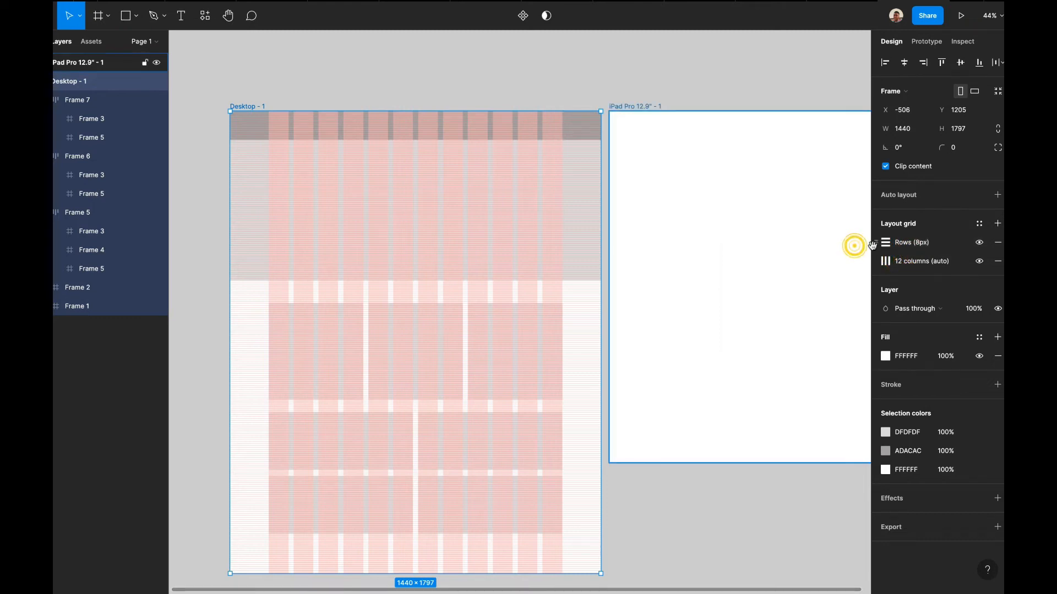
# - Copy both layout grids, the 8 px rows and the 12 columns, from the desktop frame to the iPad Pro 12.9" frame
pyautogui.click(875, 245)
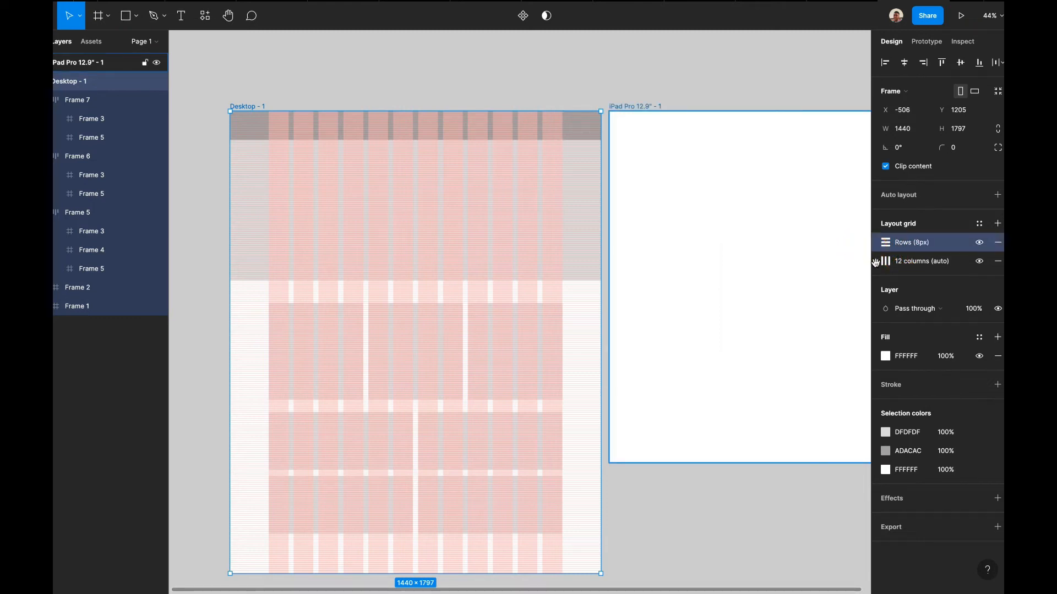
pyautogui.keyDown('shift'); pyautogui.click(875, 262); pyautogui.keyUp('shift')
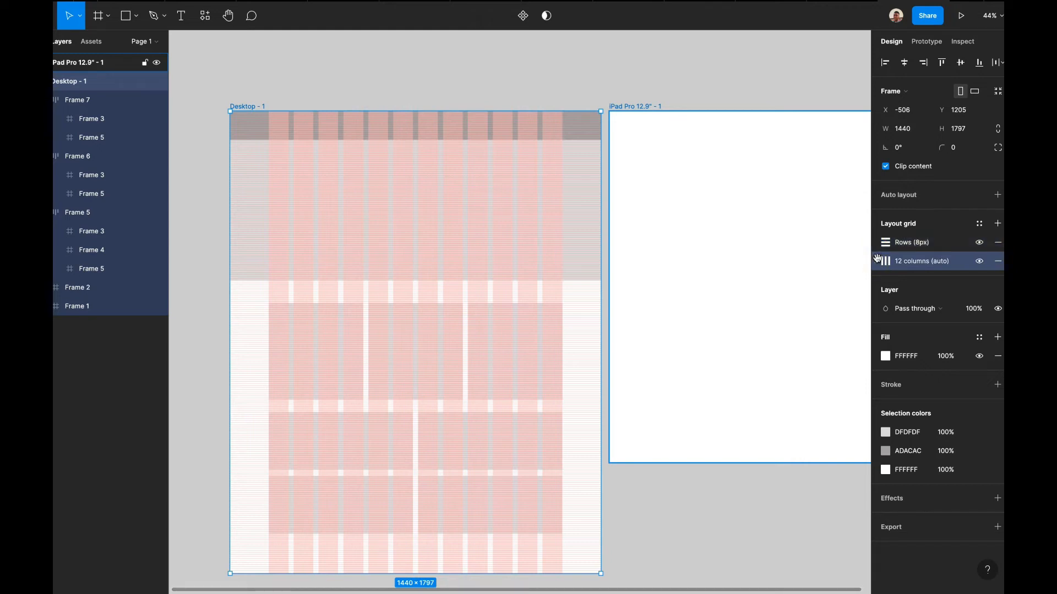
pyautogui.click(875, 249)
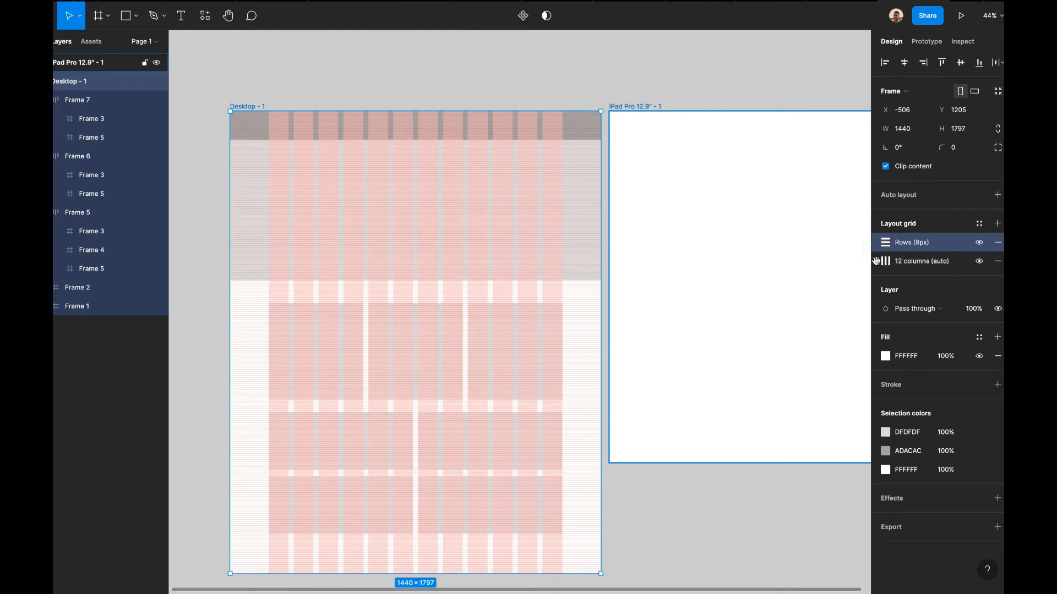
pyautogui.keyDown('shift'); pyautogui.click(876, 261); pyautogui.keyUp('shift')
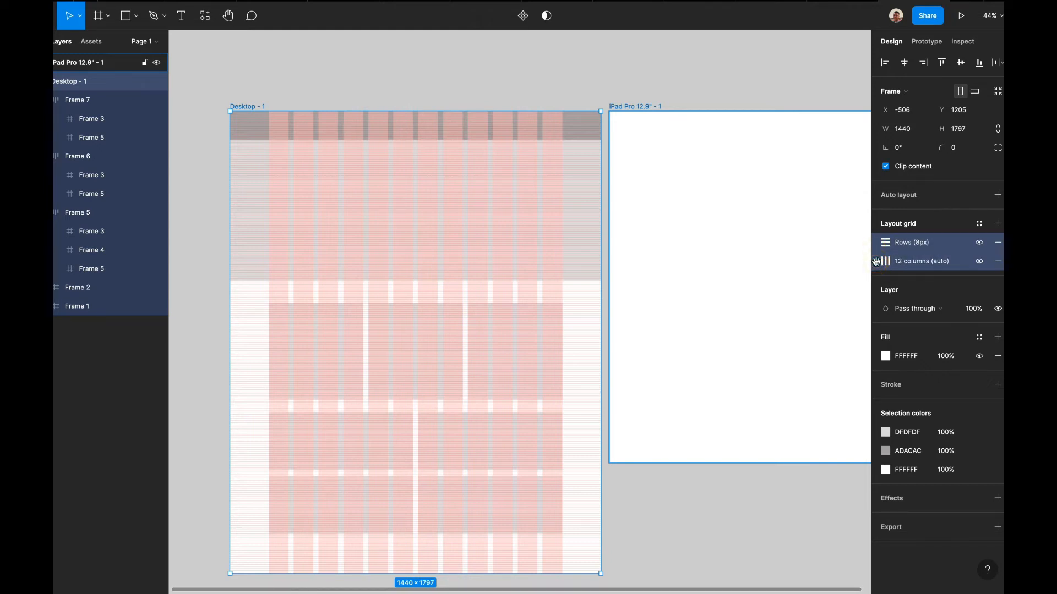
pyautogui.click(654, 155)
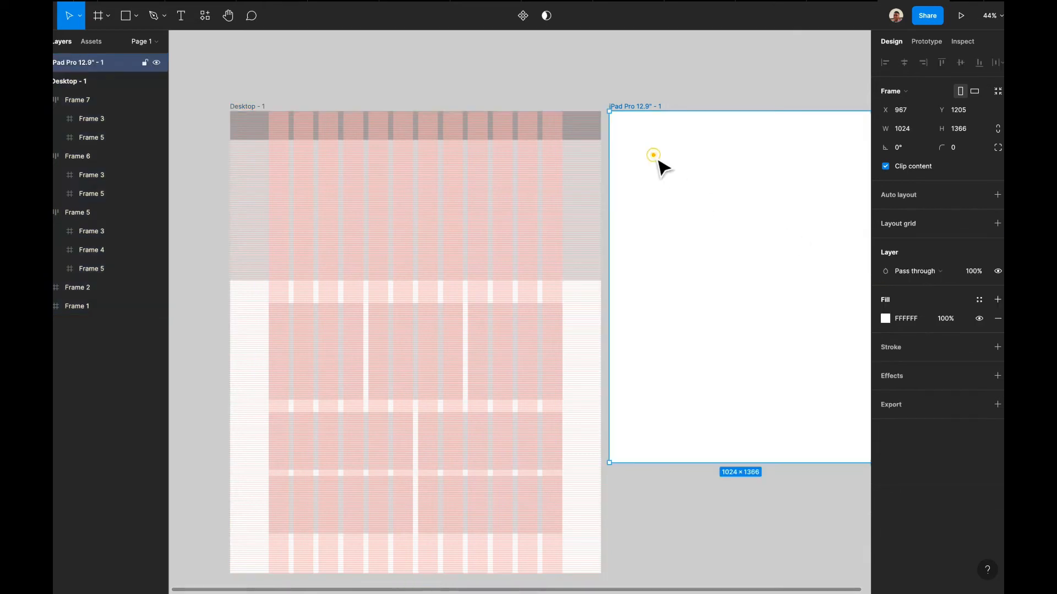
pyautogui.hotkey('ctrl', 'v')
pyautogui.hotkey('shift', '2')
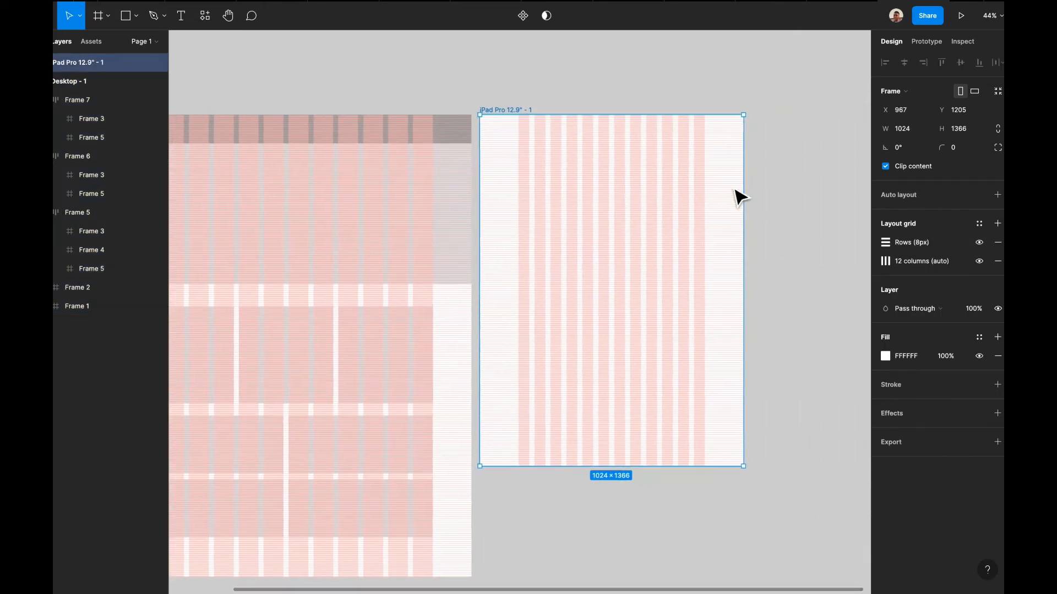
# - Compare the row and column grids on the iPad frame with those on the desktop frame
pyautogui.scroll(10, 739, 195)
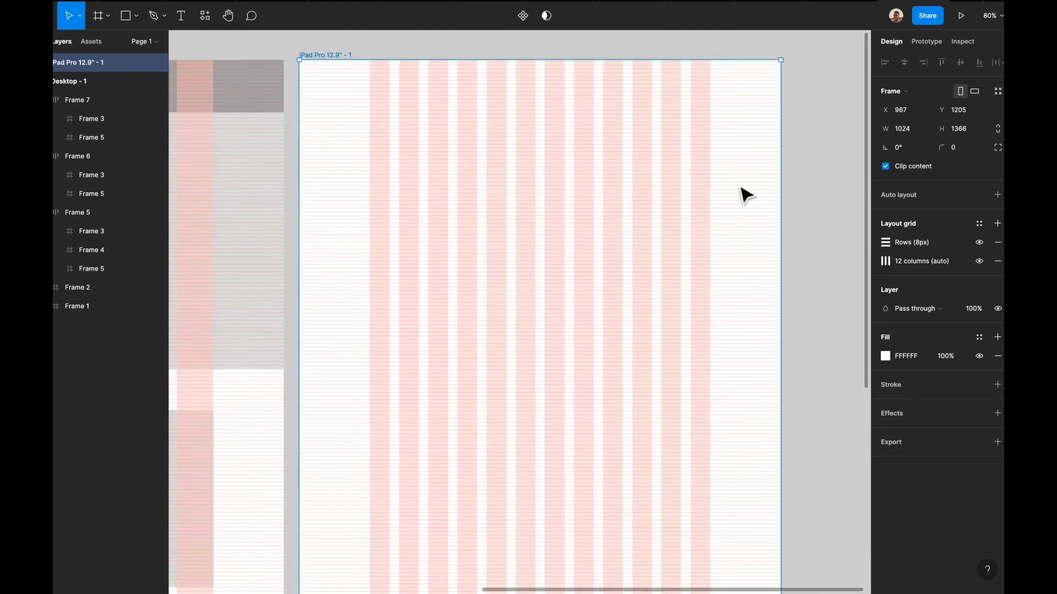
pyautogui.scroll(-6, 724, 230)
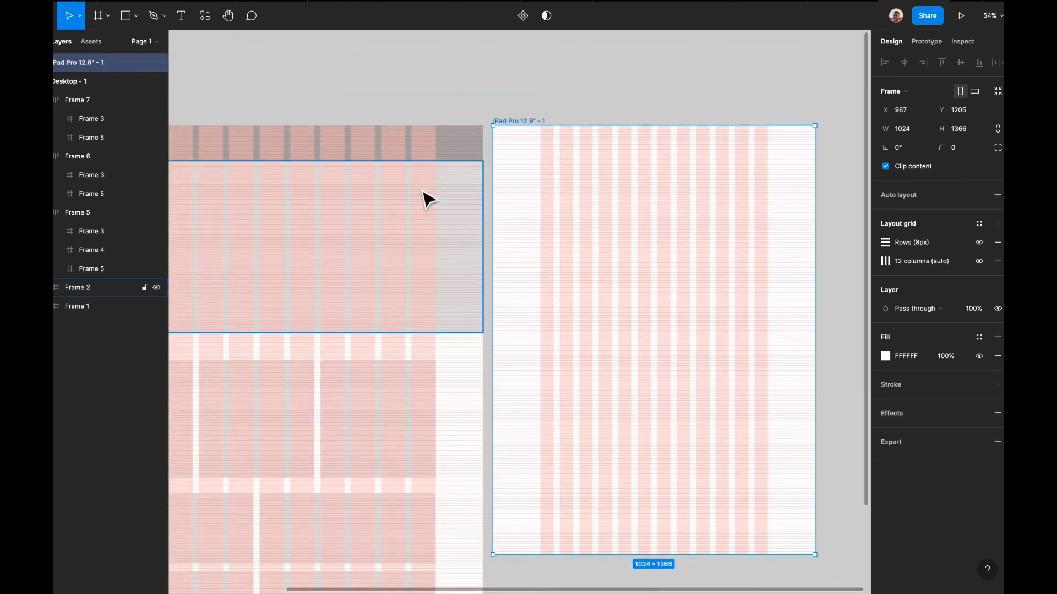
pyautogui.hscroll(-5, 358, 159)
pyautogui.click(231, 105)
pyautogui.hscroll(6, 553, 157)
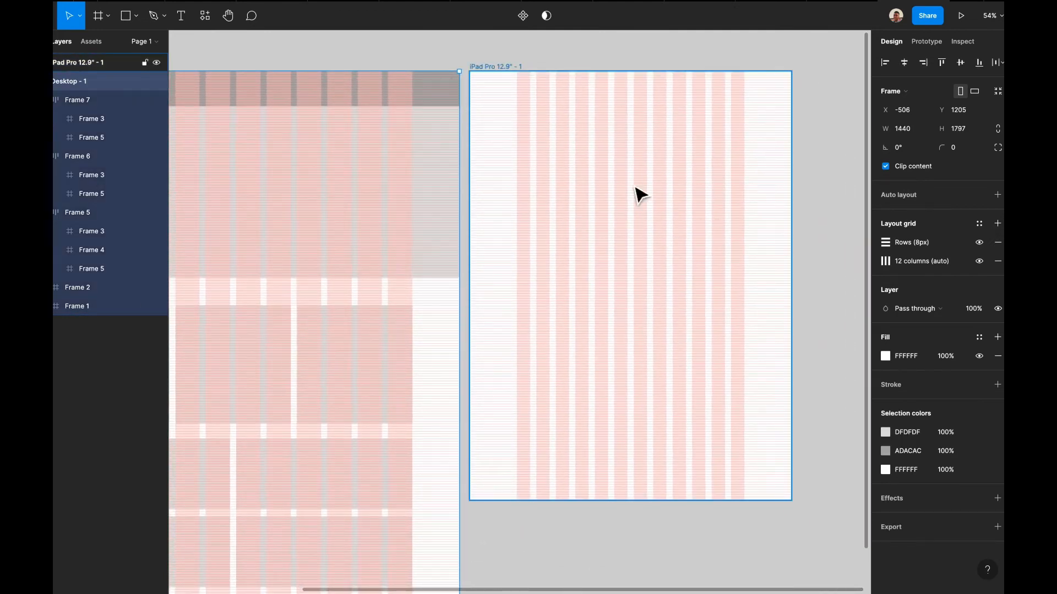
pyautogui.hscroll(-2, 615, 245)
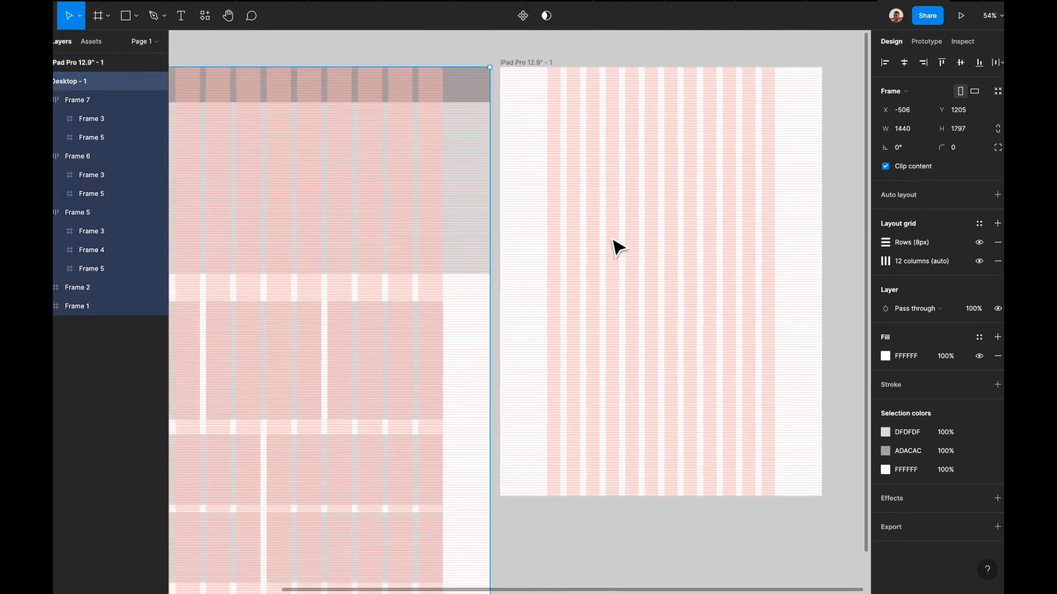
pyautogui.click(591, 46)
pyautogui.click(587, 160)
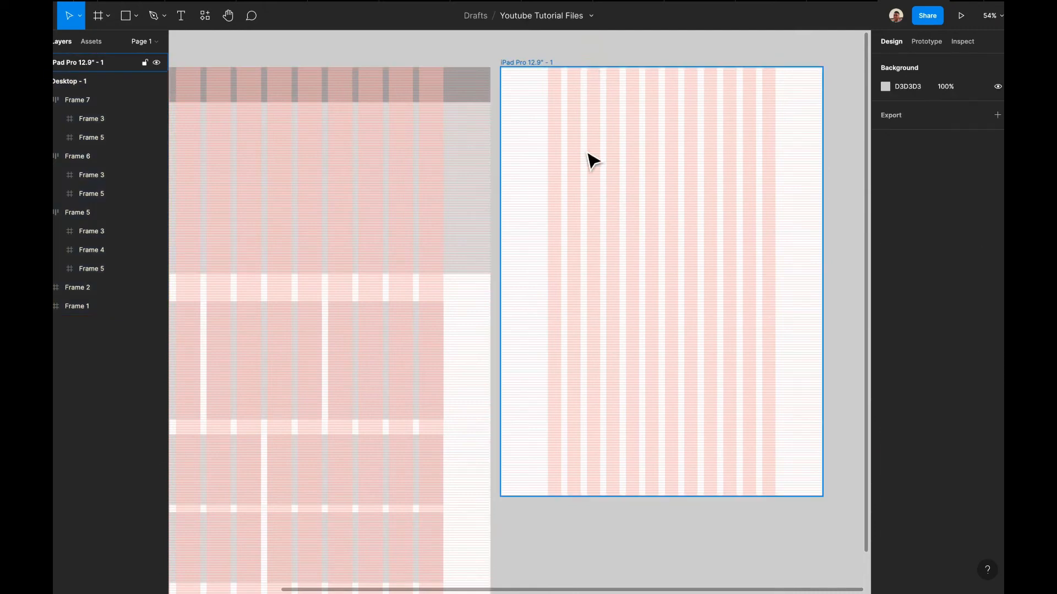
pyautogui.hscroll(3, 588, 160)
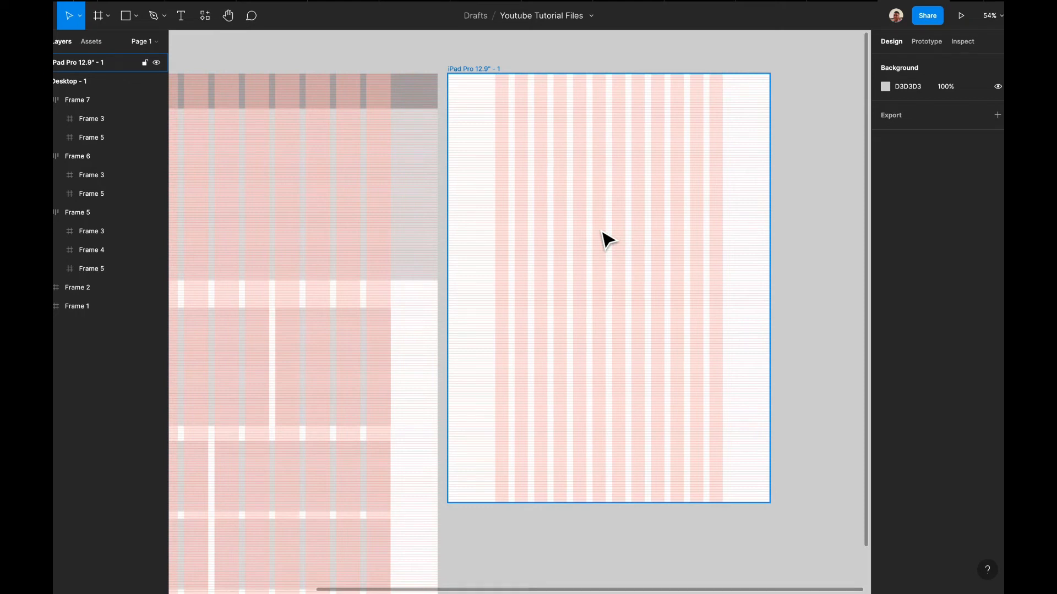
pyautogui.hscroll(-8, 608, 240)
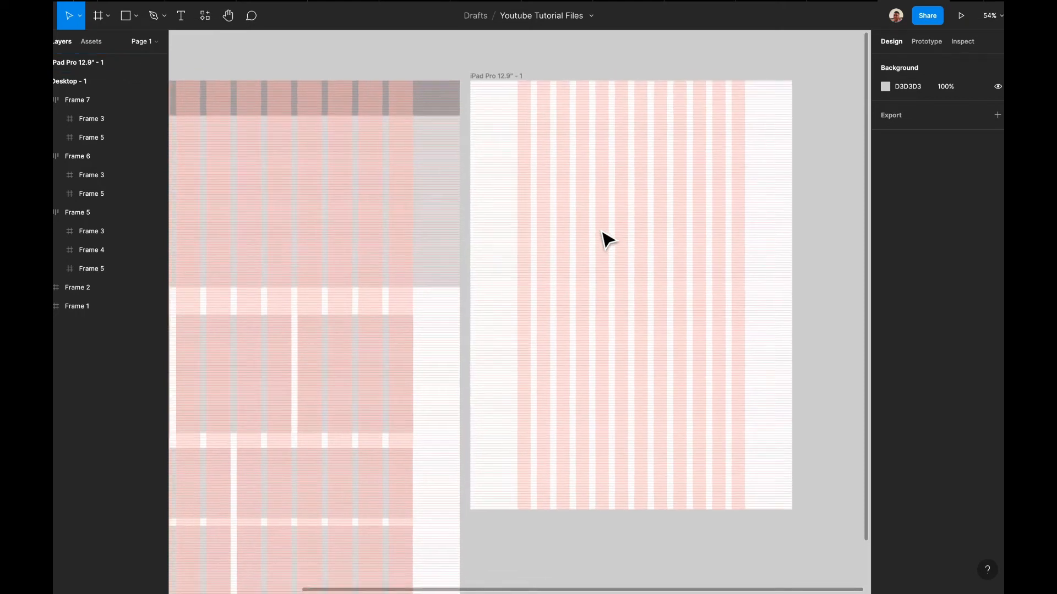
pyautogui.scroll(-5, 608, 241)
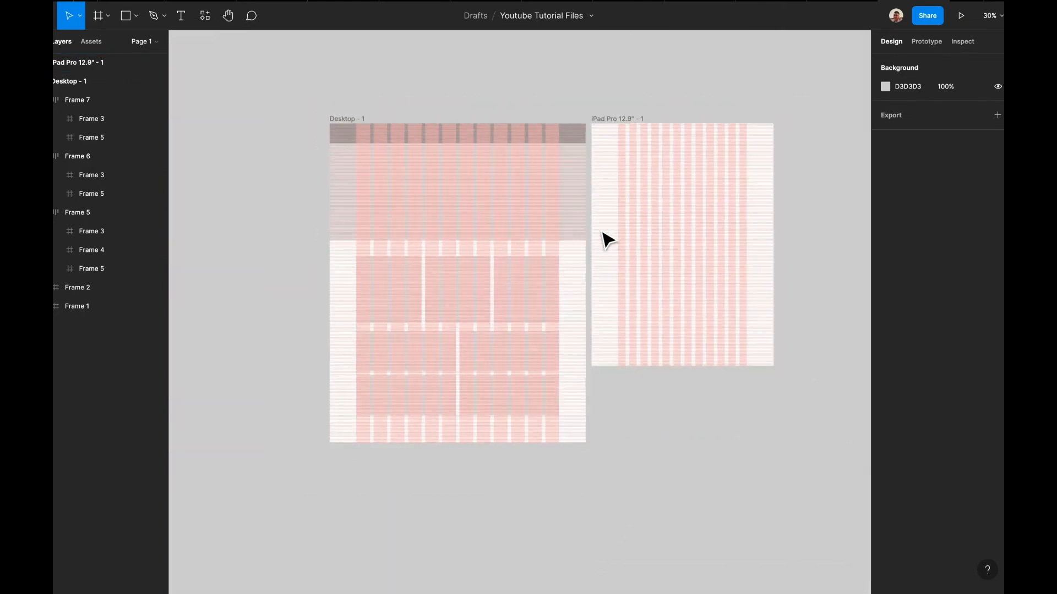
# - Copy the header and hero blocks from the desktop frame into the iPad frame and narrow both to 1024 wide
pyautogui.click(500, 218)
pyautogui.keyDown('shift'); pyautogui.click(502, 144); pyautogui.keyUp('shift')
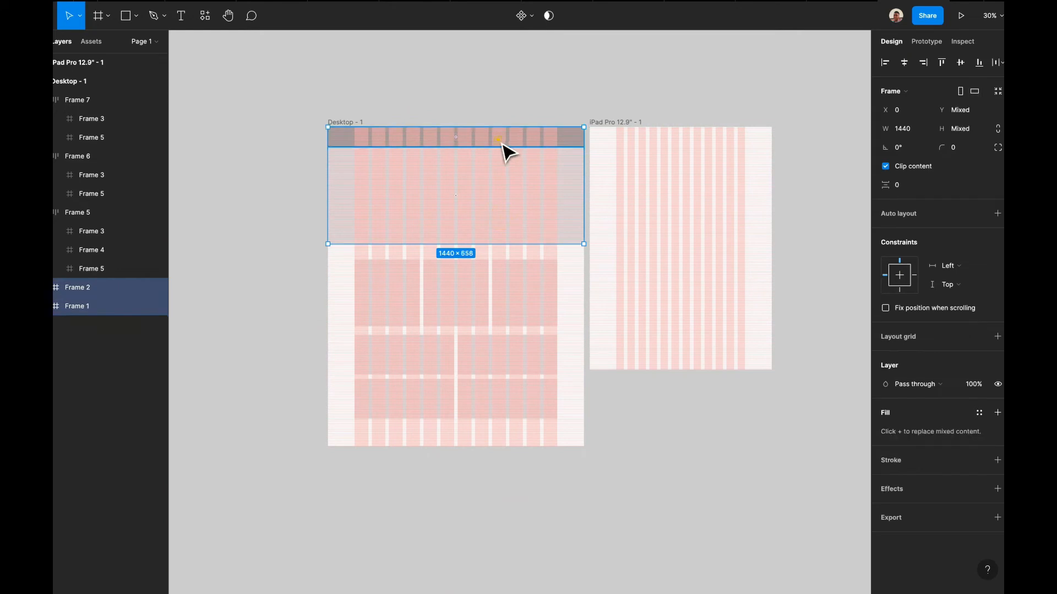
pyautogui.click(624, 125)
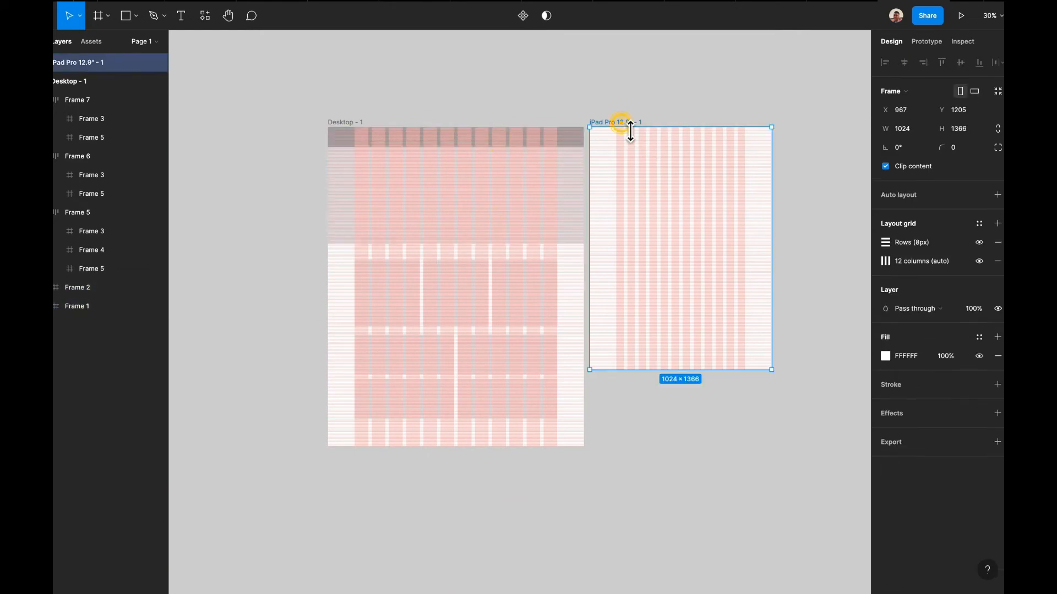
pyautogui.hscroll(3, 627, 143)
pyautogui.hotkey('ctrl', 'v')
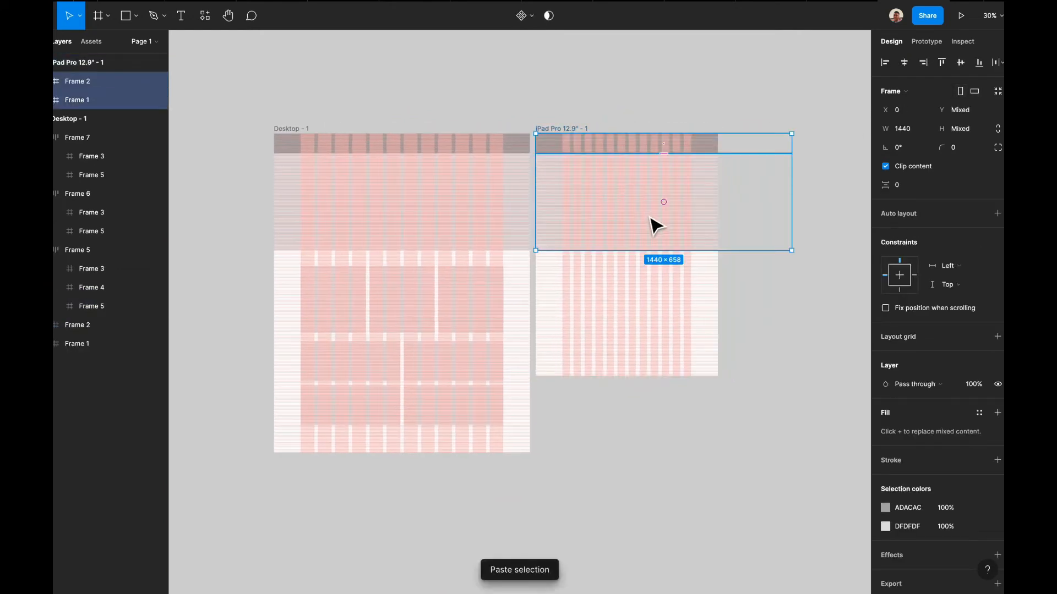
pyautogui.moveTo(801, 191); pyautogui.dragTo(725, 190)
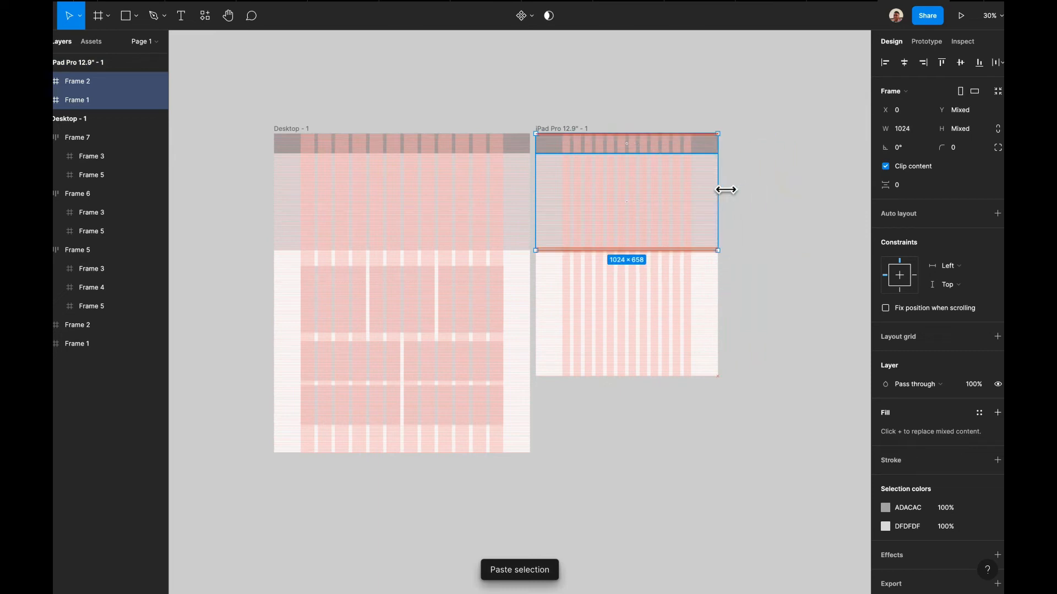
pyautogui.click(745, 189)
pyautogui.scroll(10, 745, 189)
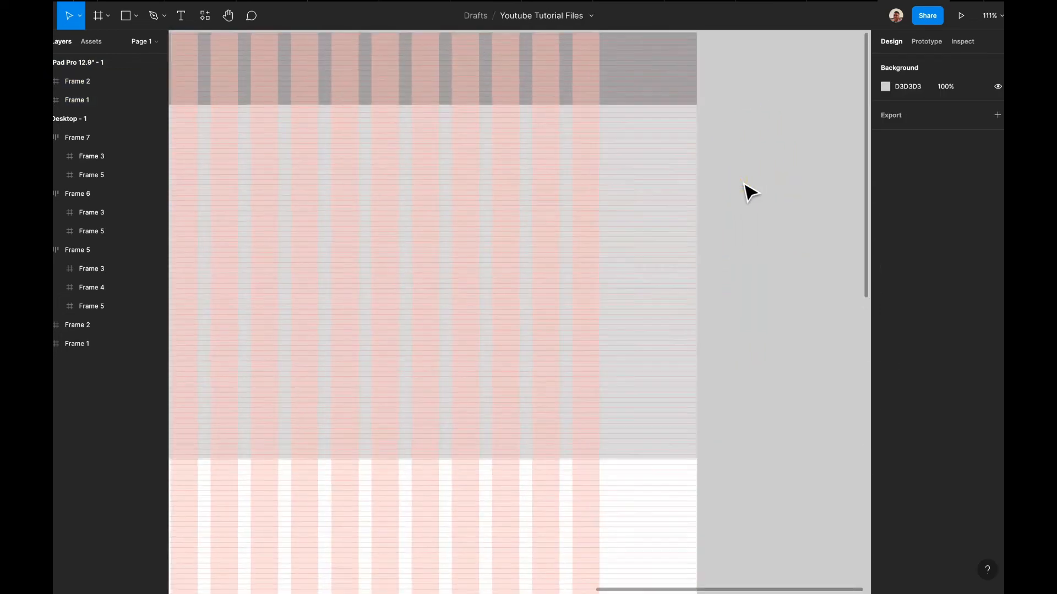
pyautogui.scroll(4, 748, 190)
pyautogui.click(727, 141)
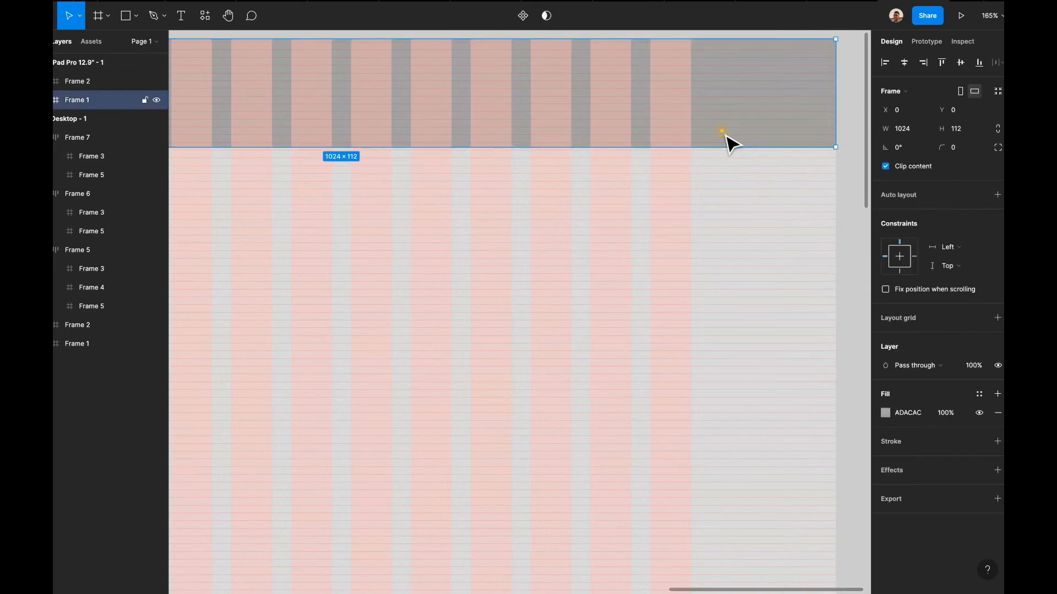
pyautogui.keyDown('shift'); pyautogui.click(725, 226); pyautogui.keyUp('shift')
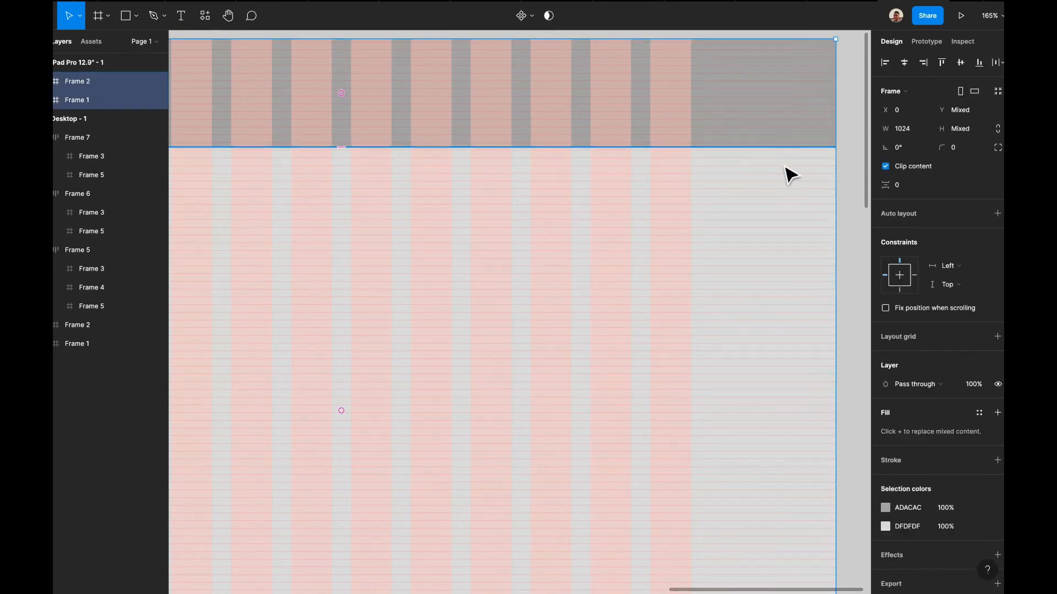
pyautogui.moveTo(776, 153); pyautogui.dragTo(779, 160)
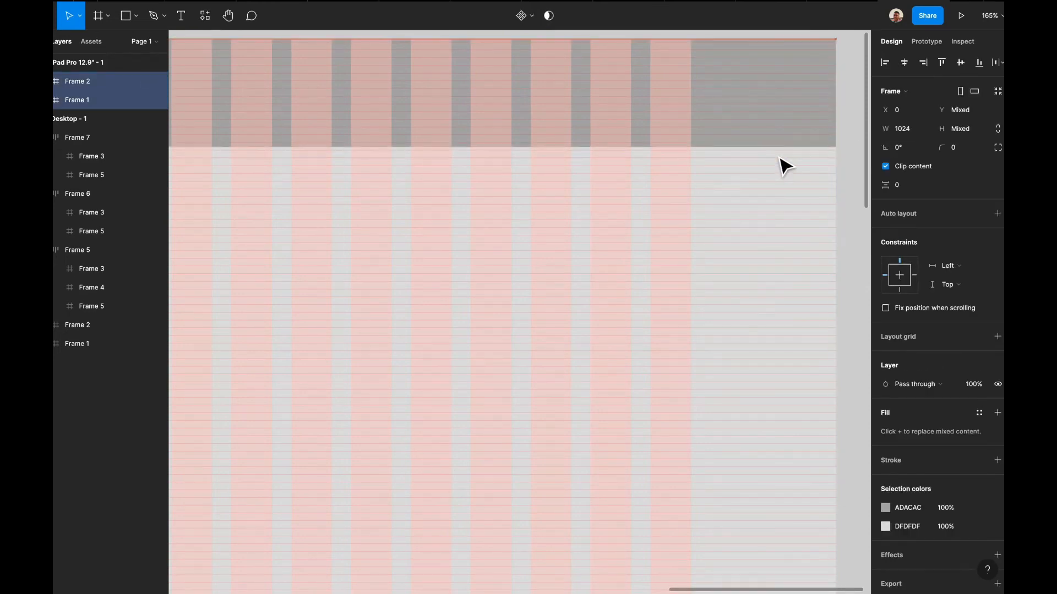
# - Extend the iPad header's lower edge to the next row line and move the hero block down to Y 115
pyautogui.scroll(6, 779, 160)
pyautogui.click(715, 192)
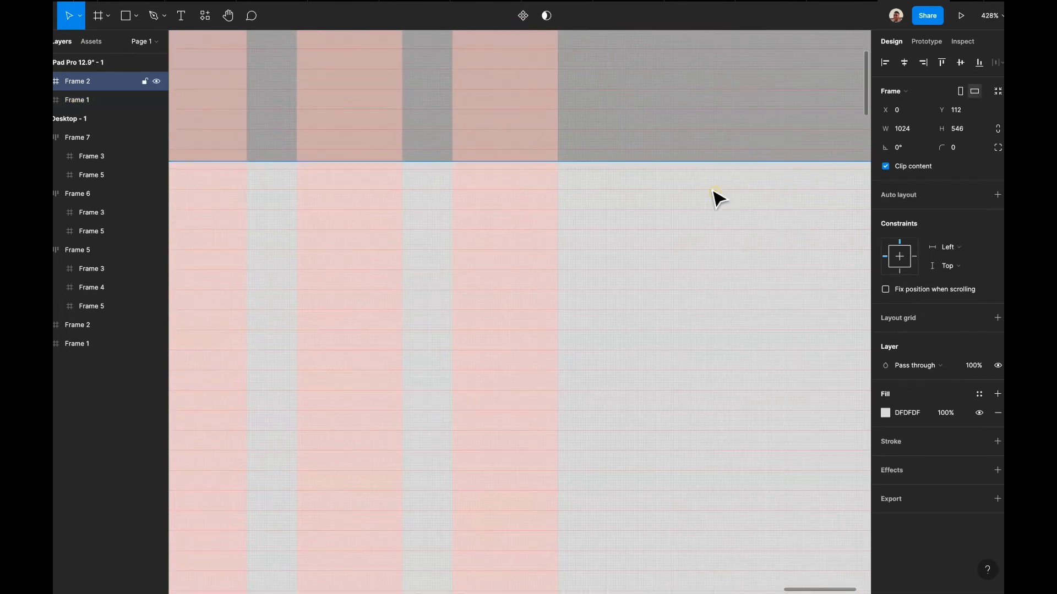
pyautogui.click(684, 141)
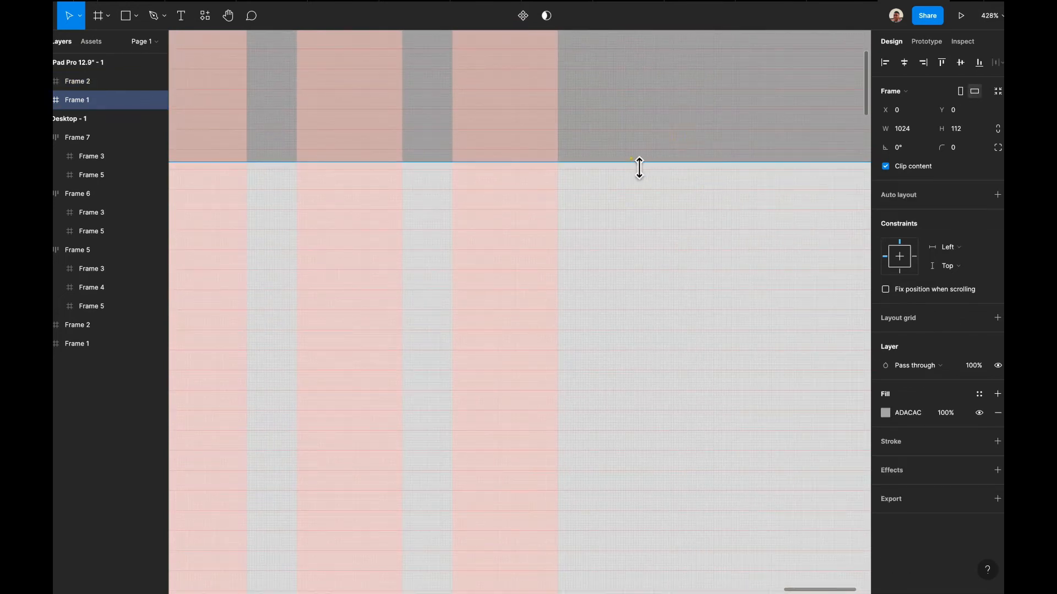
pyautogui.moveTo(639, 162); pyautogui.dragTo(639, 176)
pyautogui.click(641, 234)
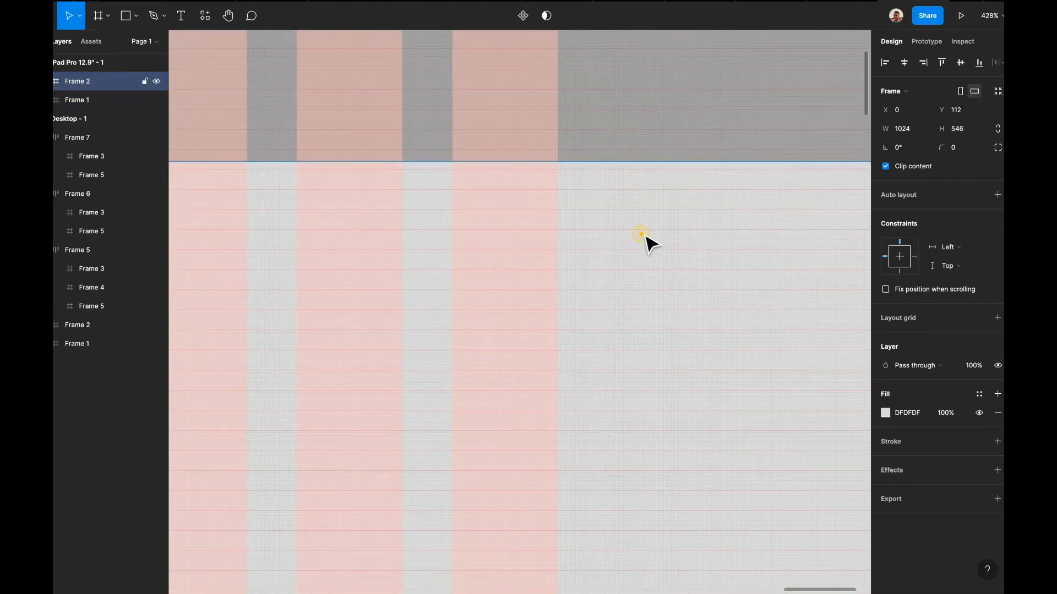
pyautogui.moveTo(645, 226); pyautogui.dragTo(647, 233)
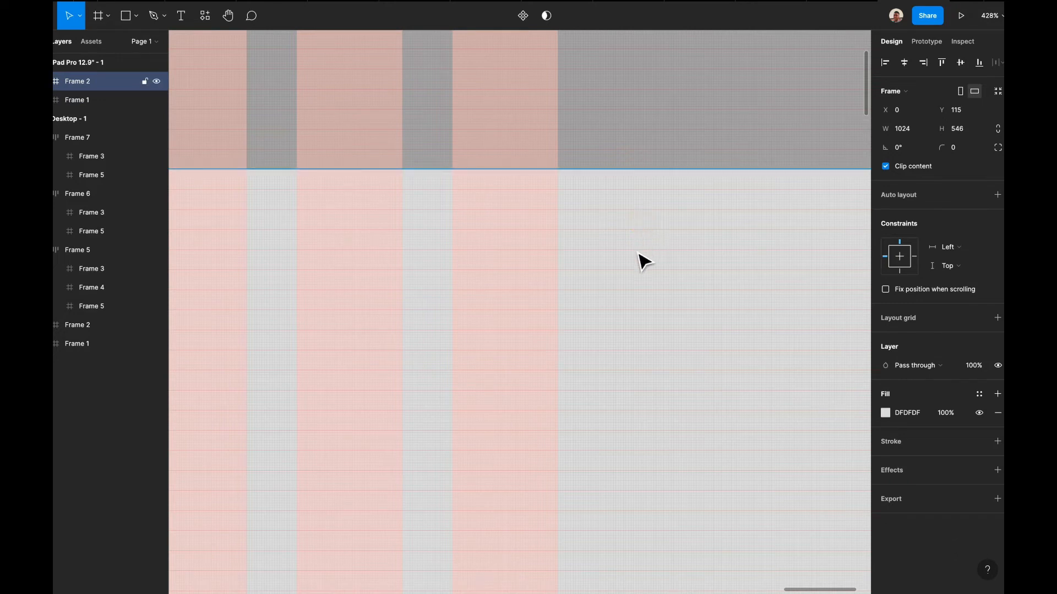
pyautogui.scroll(-6, 639, 253)
pyautogui.click(752, 219)
# - Copy the three card rows from the desktop frame into the iPad frame and scale them proportionally to about 725 × 569, spanning the 12 columns
pyautogui.hscroll(-5, 753, 219)
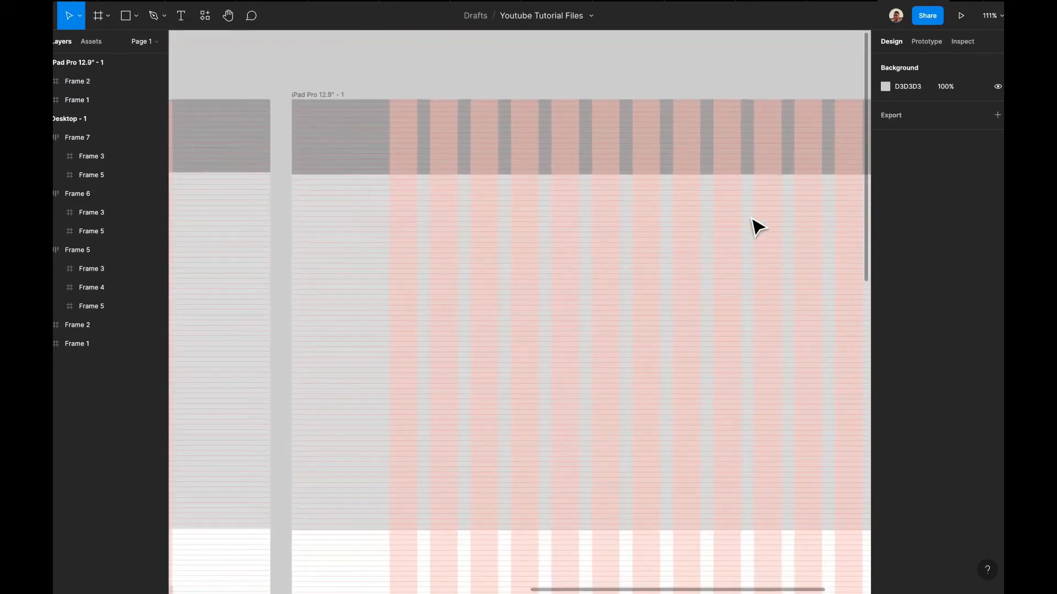
pyautogui.scroll(-5, 575, 393)
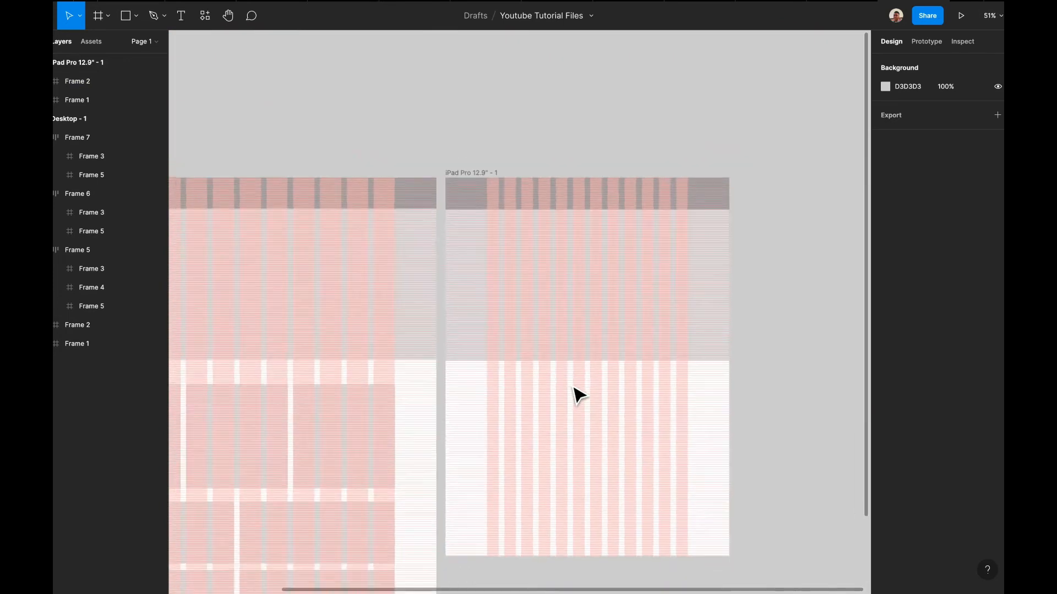
pyautogui.scroll(-3, 575, 394)
pyautogui.click(776, 283)
pyautogui.scroll(-3, 644, 314)
pyautogui.click(358, 330)
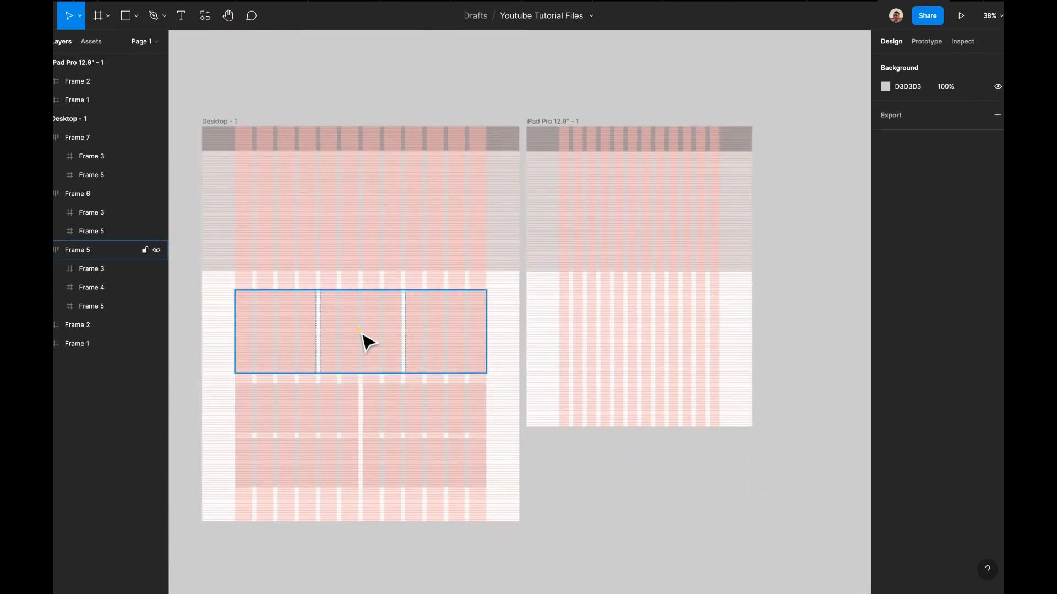
pyautogui.keyDown('shift'); pyautogui.click(416, 406); pyautogui.keyUp('shift')
pyautogui.keyDown('shift'); pyautogui.click(394, 468); pyautogui.keyUp('shift')
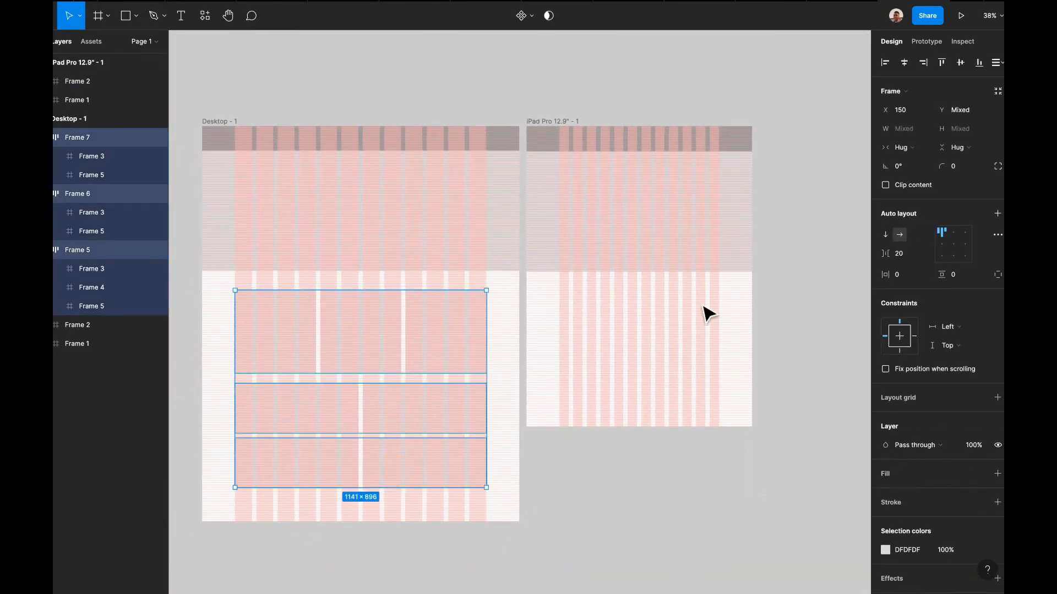
pyautogui.hotkey('ctrl', 'c')
pyautogui.click(562, 123)
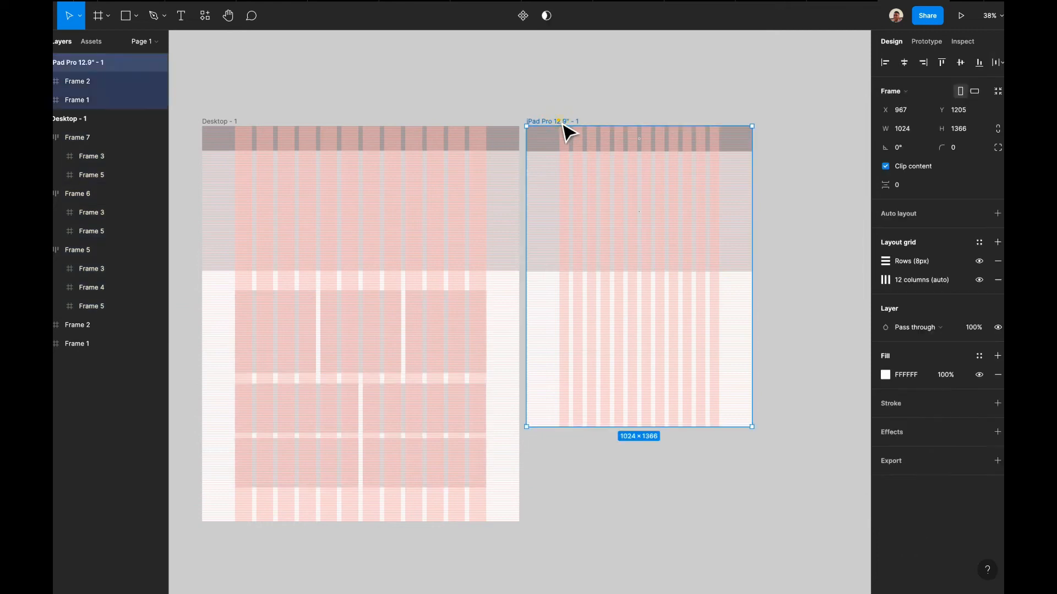
pyautogui.hotkey('ctrl', 'v')
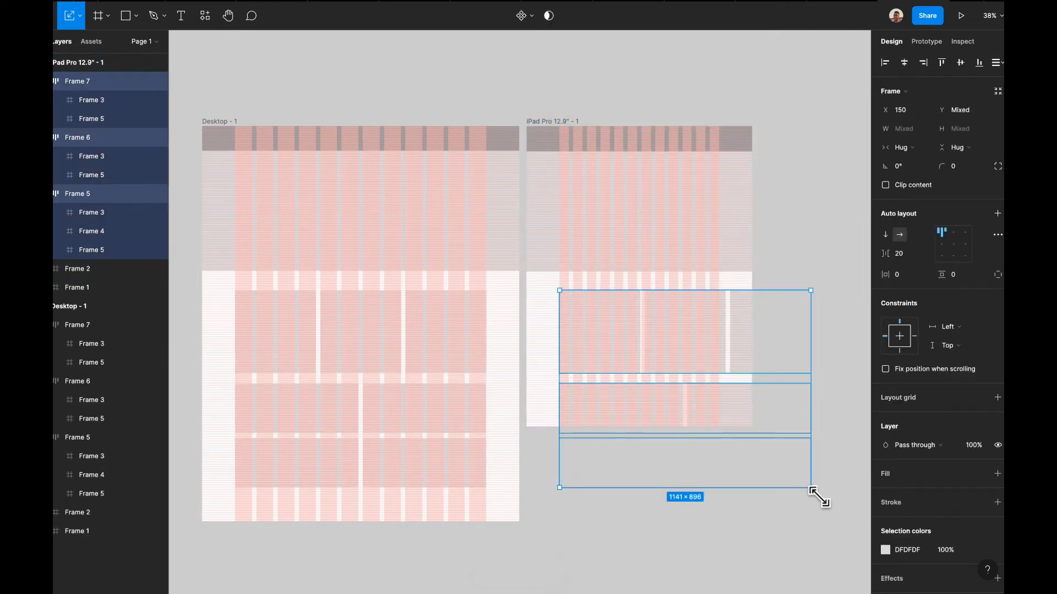
pyautogui.moveTo(809, 487); pyautogui.dragTo(721, 419)
pyautogui.hotkey('shift', '2')
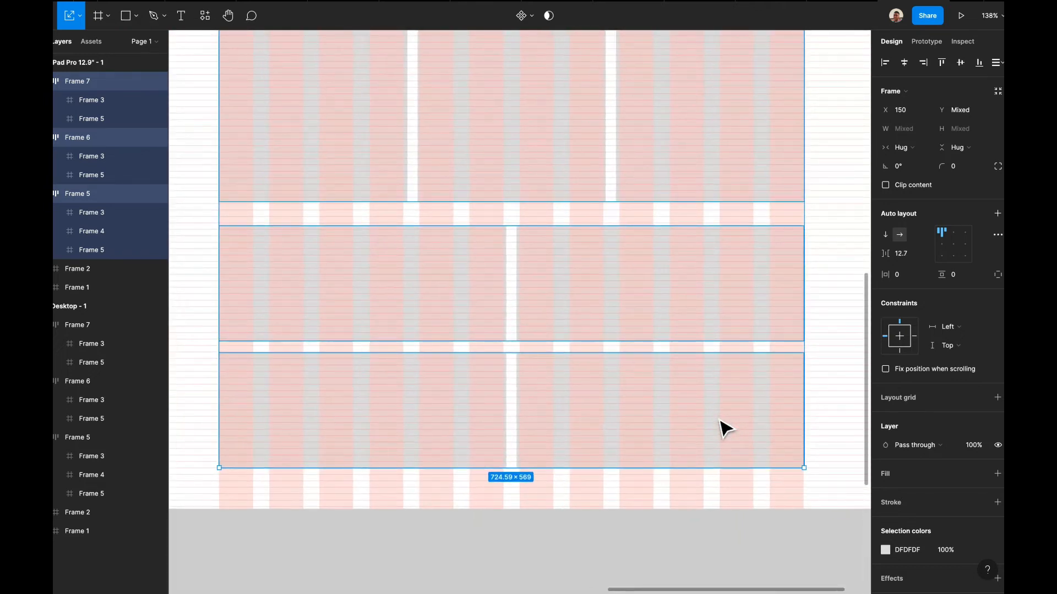
# - Examine how the scaled card rows and the gaps between cards line up with the iPad frame's column and row grids
pyautogui.scroll(6, 723, 427)
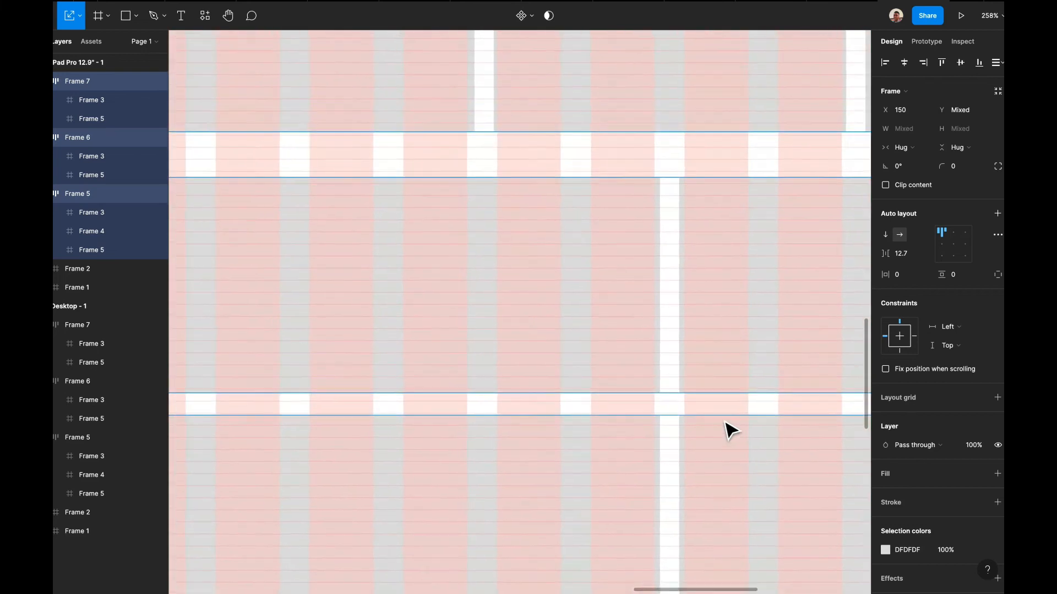
pyautogui.hscroll(-3, 729, 429)
pyautogui.hscroll(8, 730, 429)
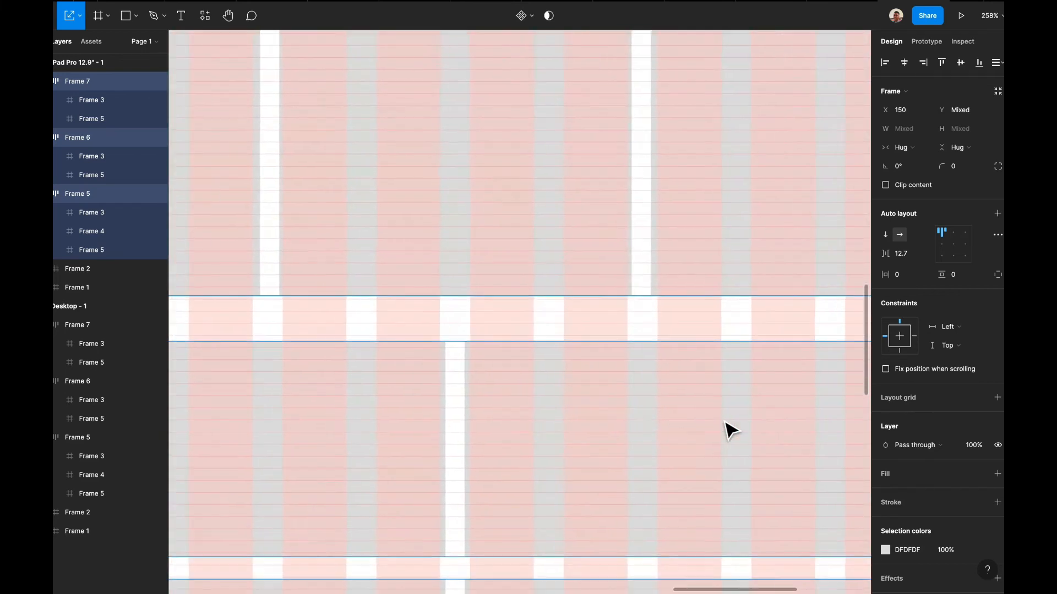
pyautogui.scroll(4, 672, 398)
pyautogui.hscroll(-3, 673, 398)
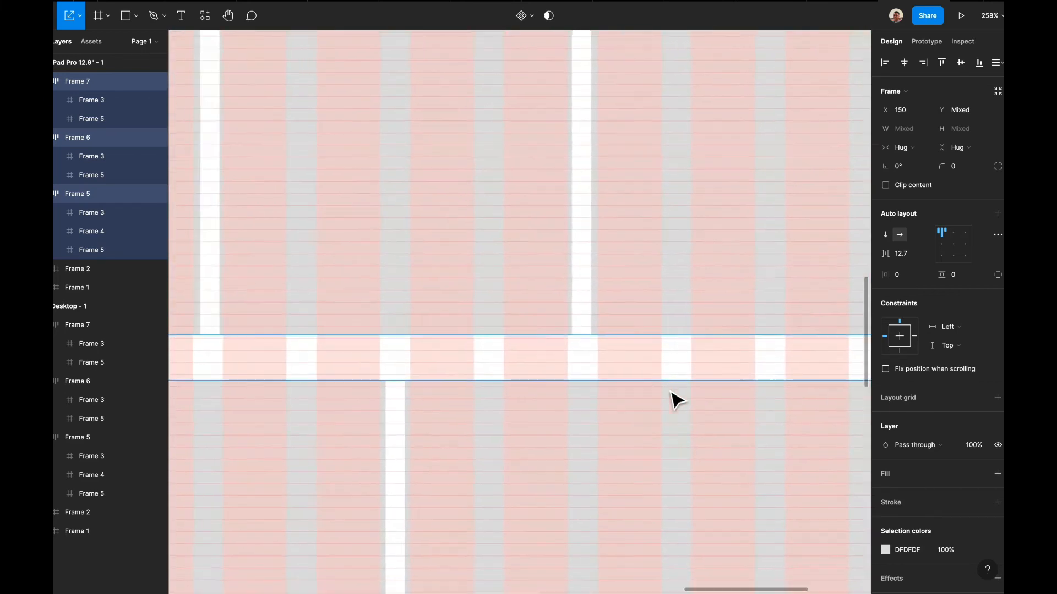
pyautogui.hscroll(-2, 754, 468)
pyautogui.scroll(-5, 759, 471)
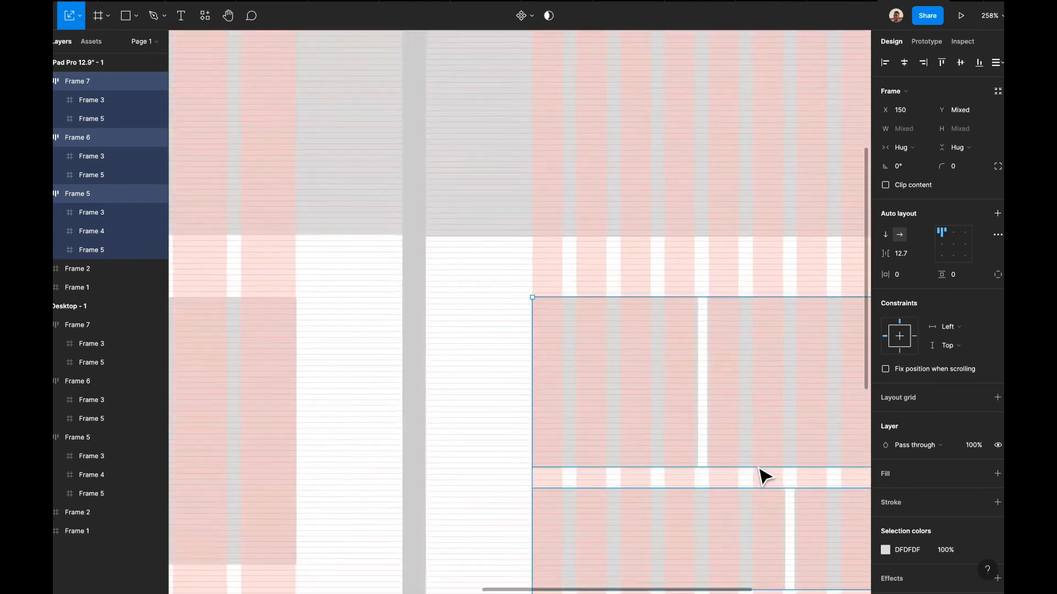
pyautogui.hscroll(2, 760, 471)
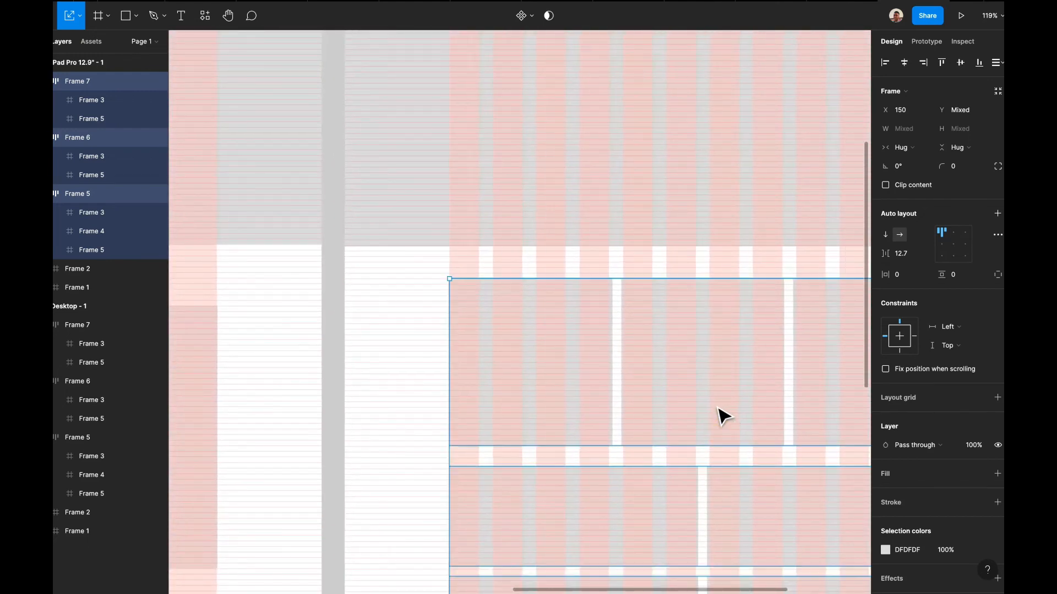
# - Move the three selected card rows down together so their top edge sits on a row grid line
pyautogui.scroll(5, 724, 424)
pyautogui.scroll(1, 724, 418)
pyautogui.hscroll(-2, 682, 377)
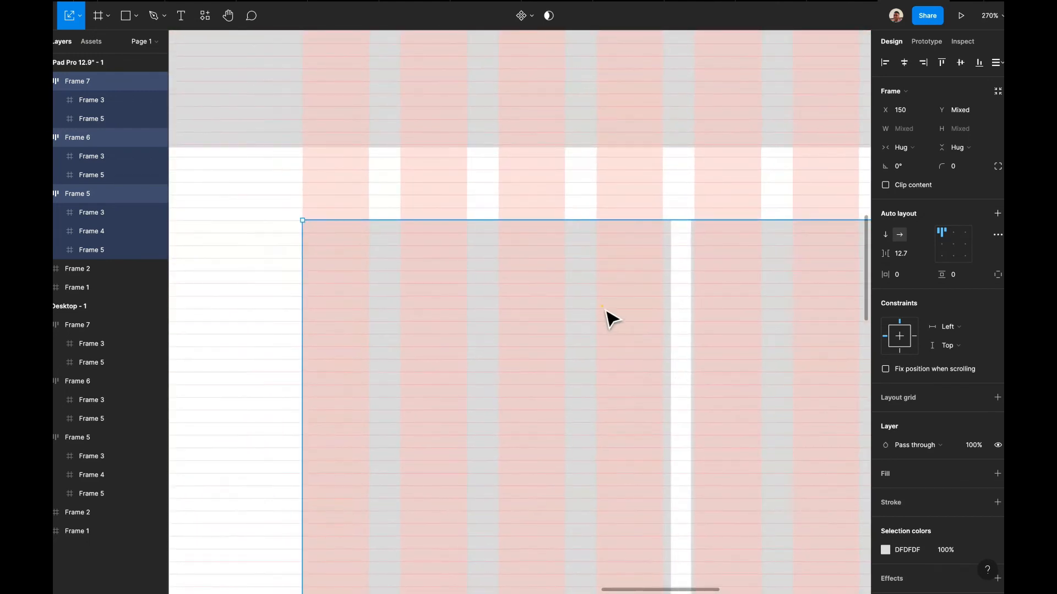
pyautogui.moveTo(605, 307); pyautogui.dragTo(606, 341)
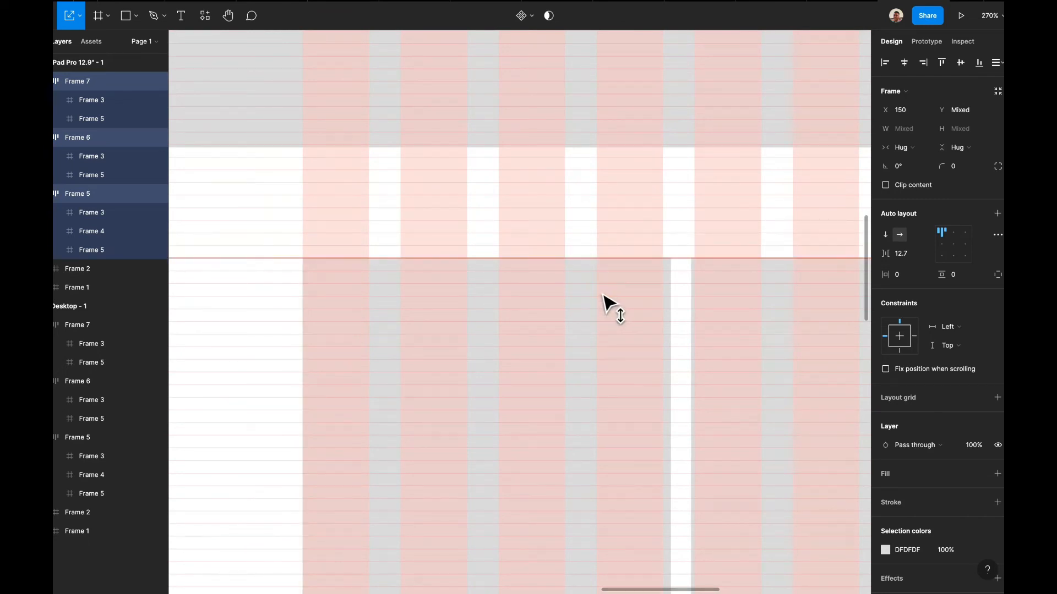
# - Examine how the three cards in the upper row and their gaps line up with the column grid
pyautogui.hscroll(5, 661, 329)
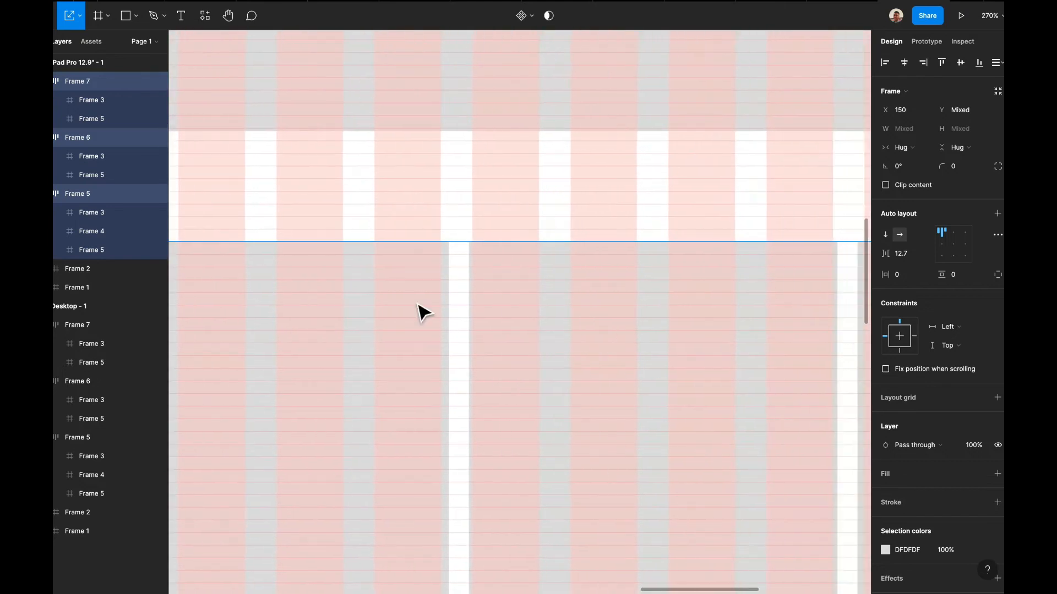
pyautogui.click(414, 301)
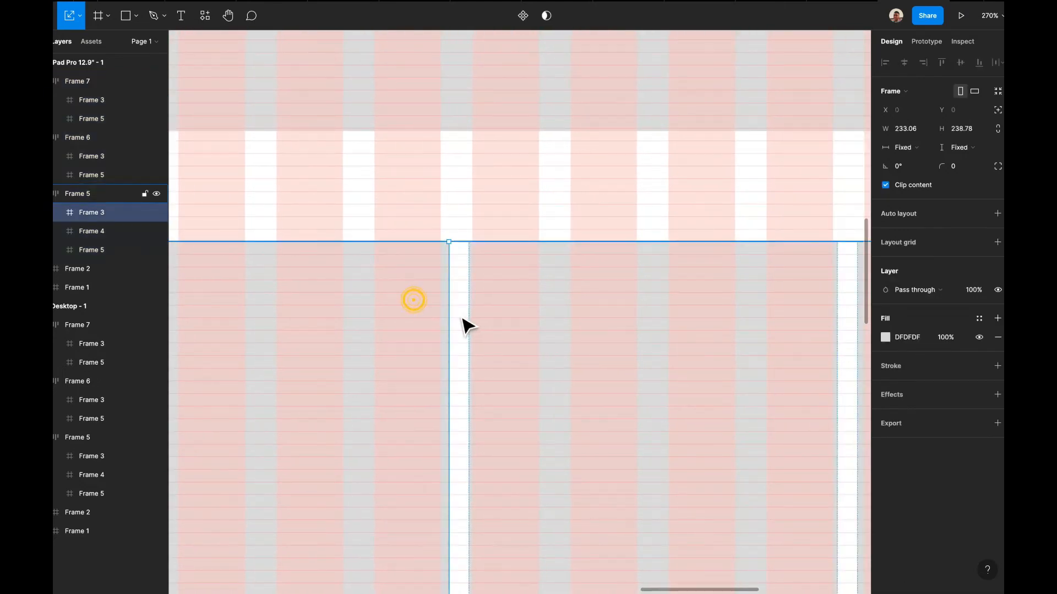
pyautogui.keyDown('shift'); pyautogui.click(540, 302); pyautogui.keyUp('shift')
pyautogui.hscroll(5, 567, 304)
pyautogui.keyDown('shift'); pyautogui.click(659, 302); pyautogui.keyUp('shift')
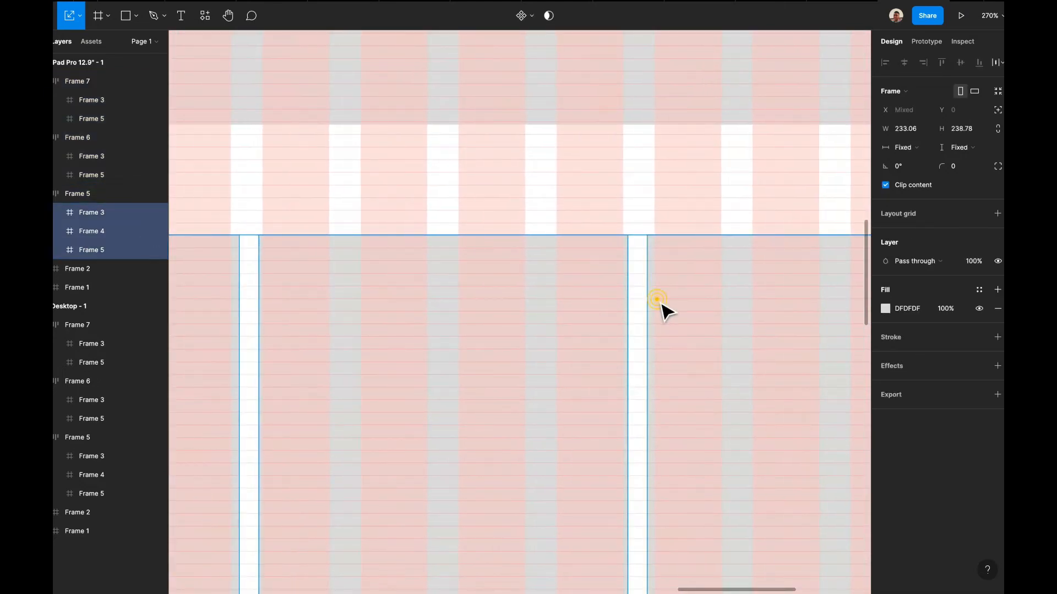
pyautogui.hscroll(-1, 663, 311)
pyautogui.hscroll(-5, 664, 312)
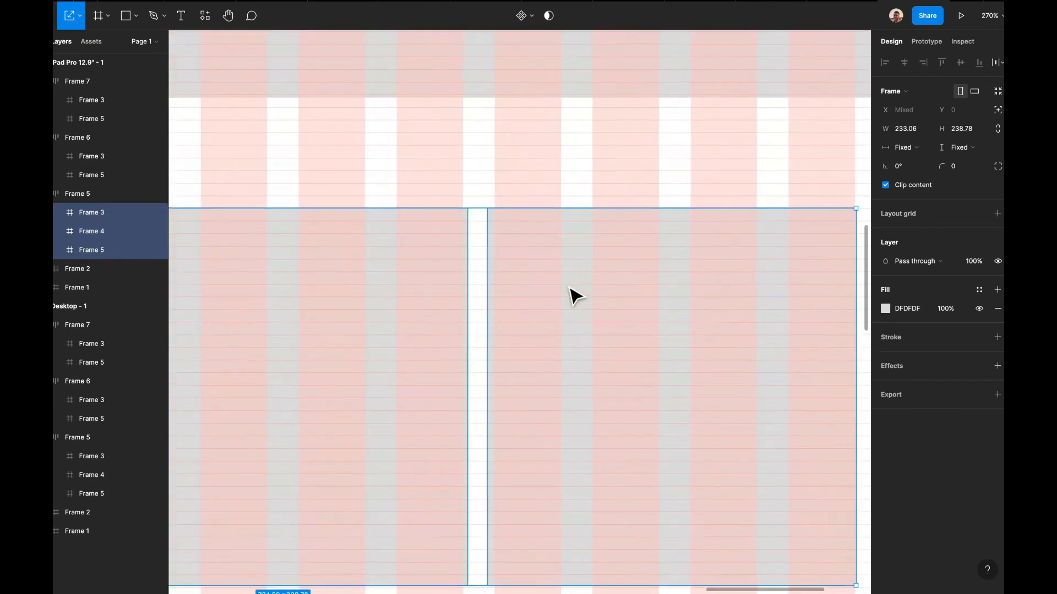
pyautogui.click(487, 285)
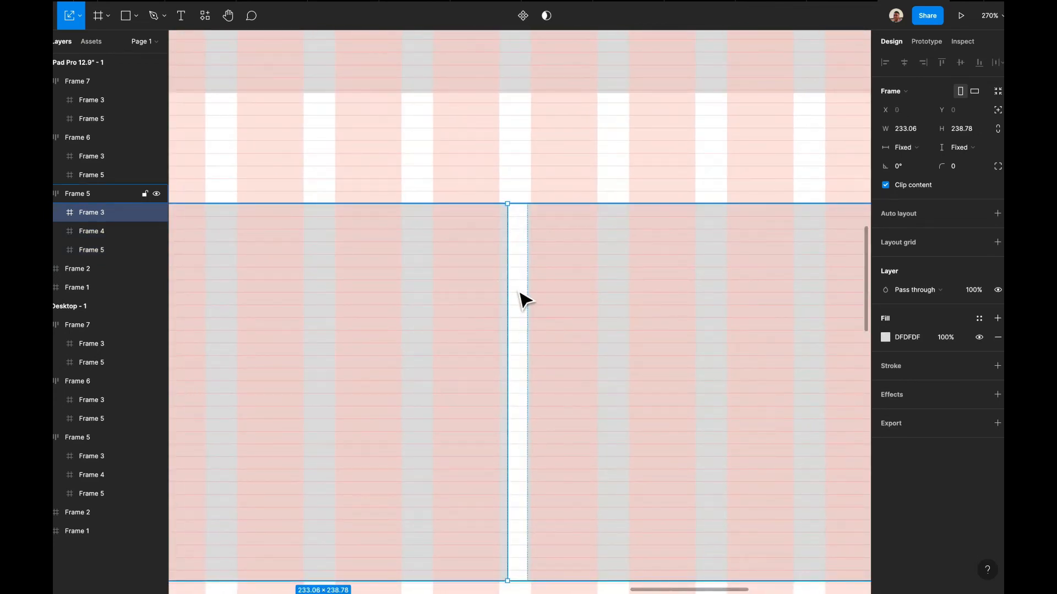
pyautogui.scroll(-3, 523, 300)
pyautogui.click(598, 287)
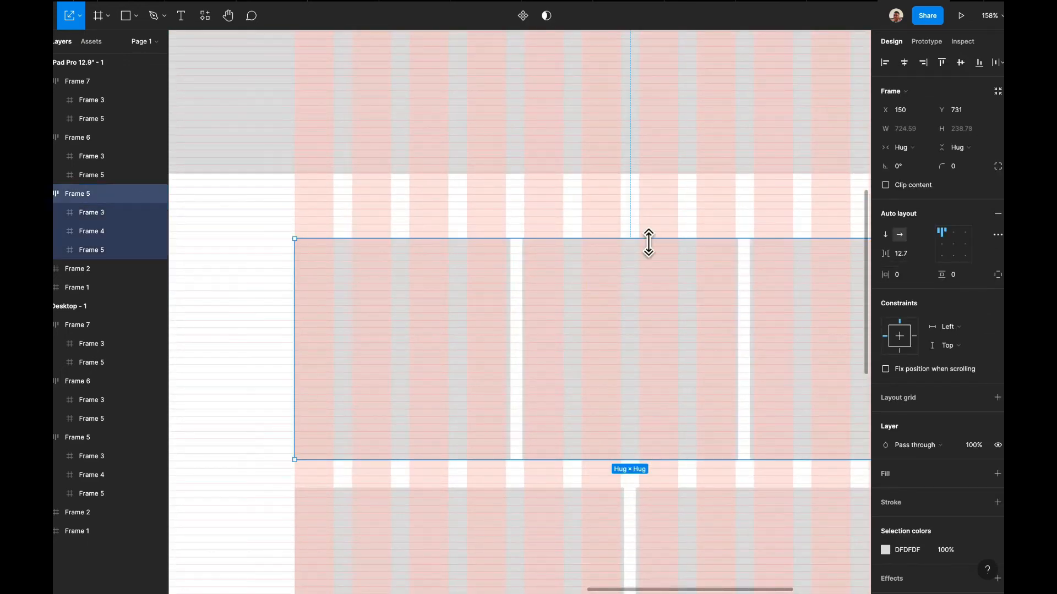
# - Check the gutter value of the iPad frame's 12-column layout grid
pyautogui.hscroll(-2, 633, 243)
pyautogui.scroll(10, 520, 215)
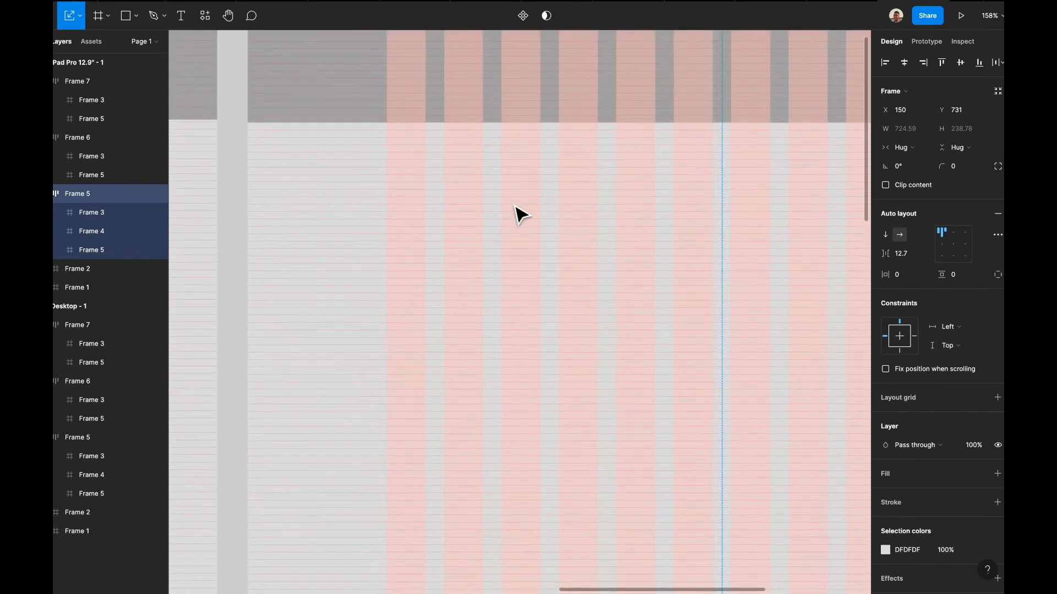
pyautogui.scroll(3, 520, 214)
pyautogui.click(286, 102)
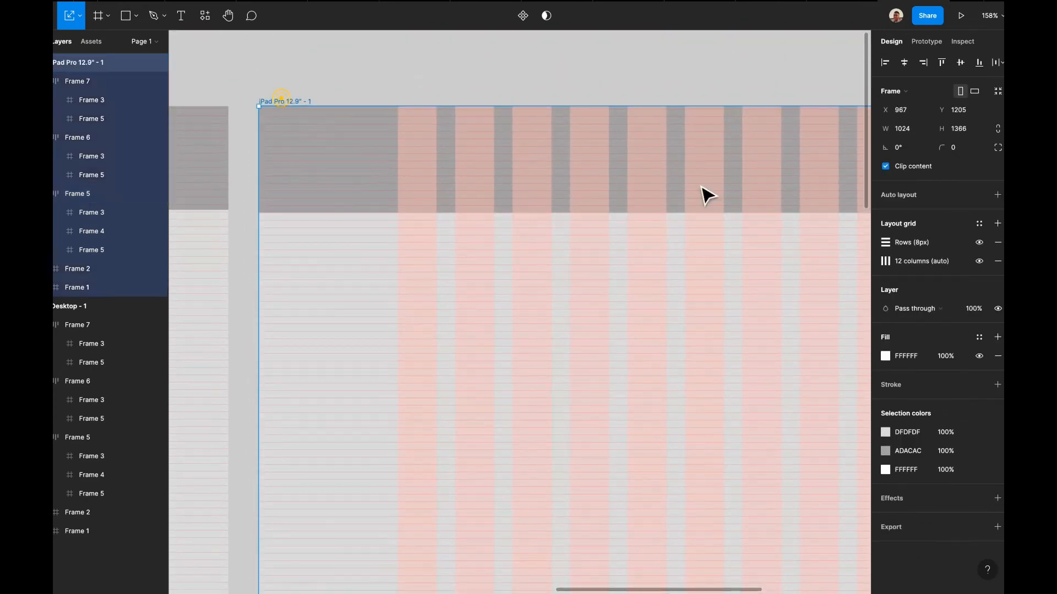
pyautogui.click(886, 262)
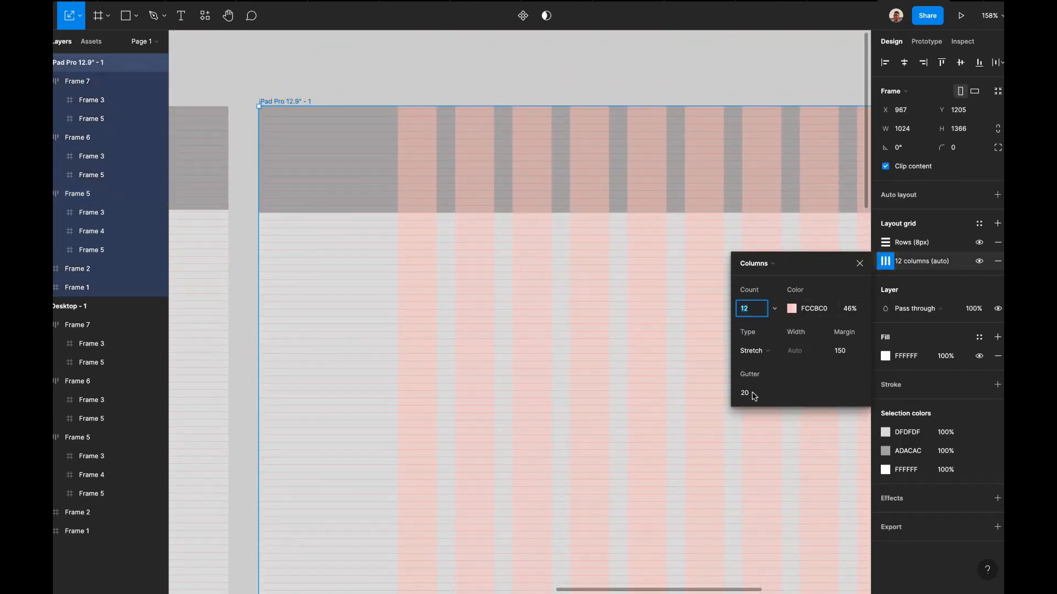
pyautogui.click(654, 391)
# - Set the auto layout spacing between the three cards in the iPad frame's upper row to 20
pyautogui.scroll(-7, 581, 305)
pyautogui.doubleClick(540, 408)
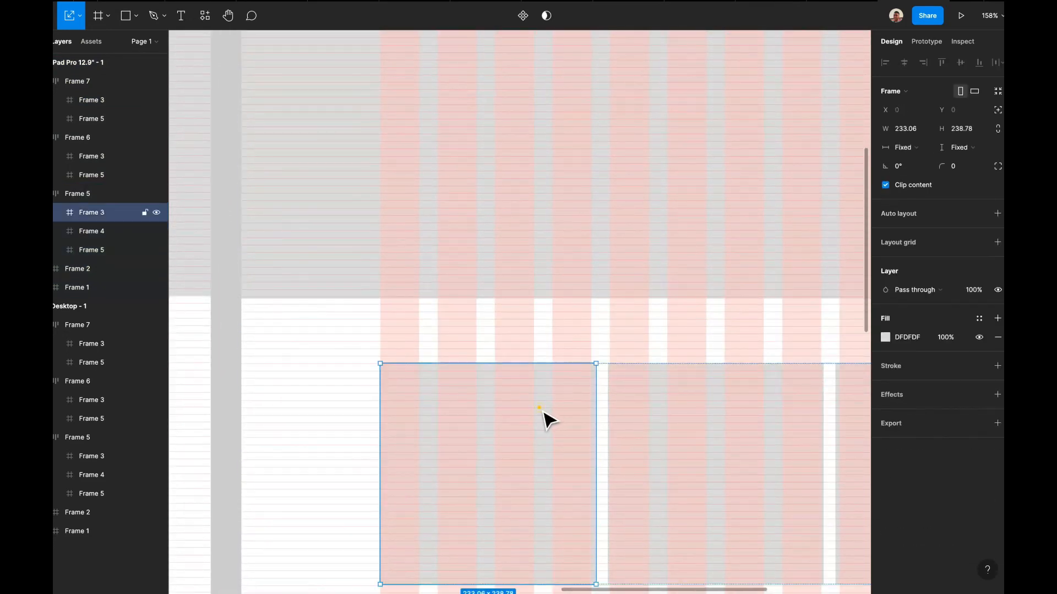
pyautogui.keyDown('shift'); pyautogui.click(681, 436); pyautogui.keyUp('shift')
pyautogui.keyDown('shift'); pyautogui.click(838, 433); pyautogui.keyUp('shift')
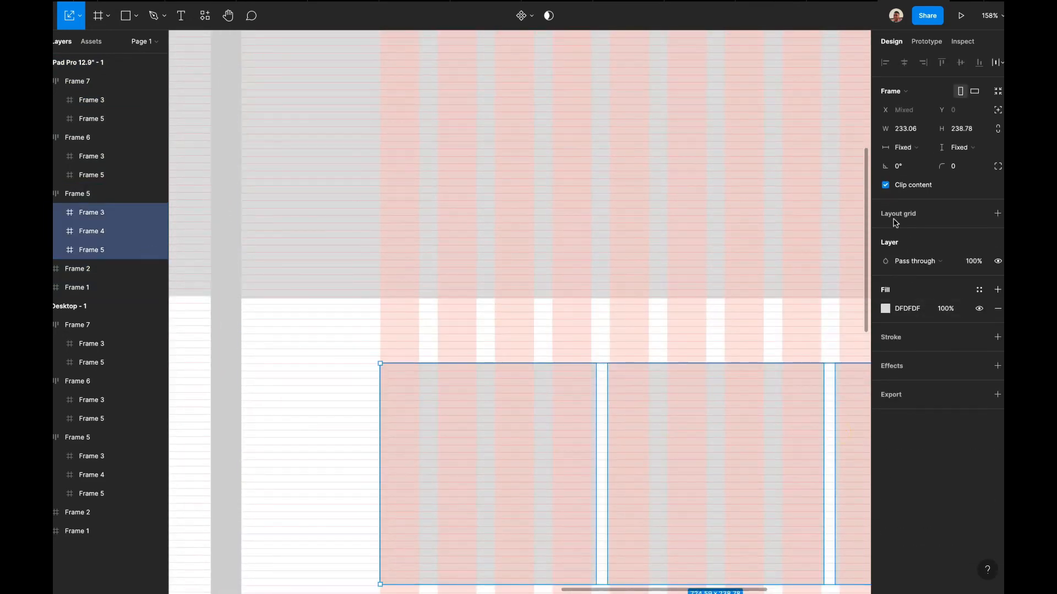
pyautogui.click(811, 357)
pyautogui.click(794, 385)
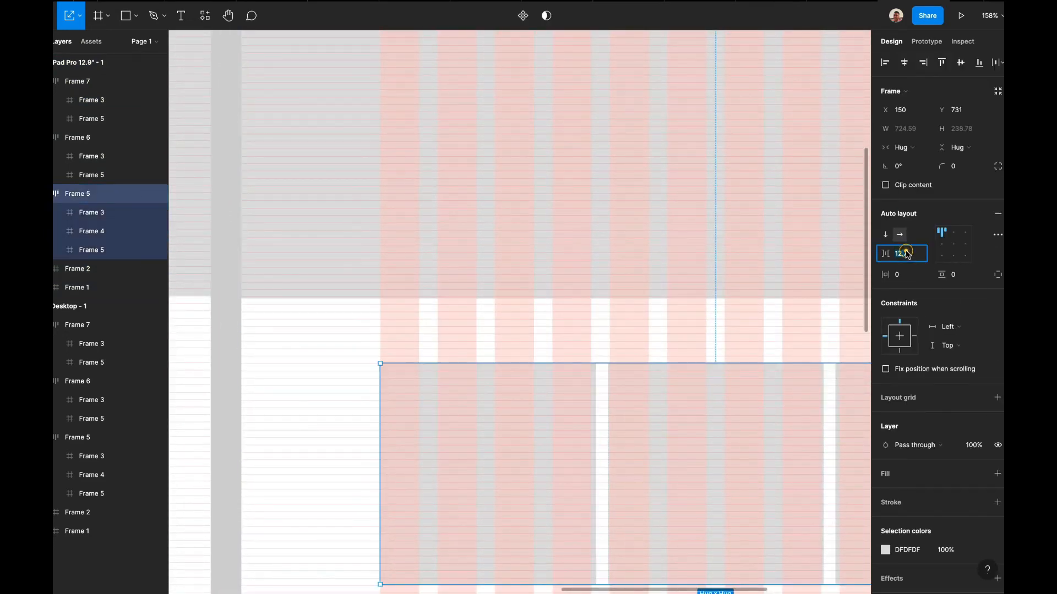
pyautogui.press('Return')
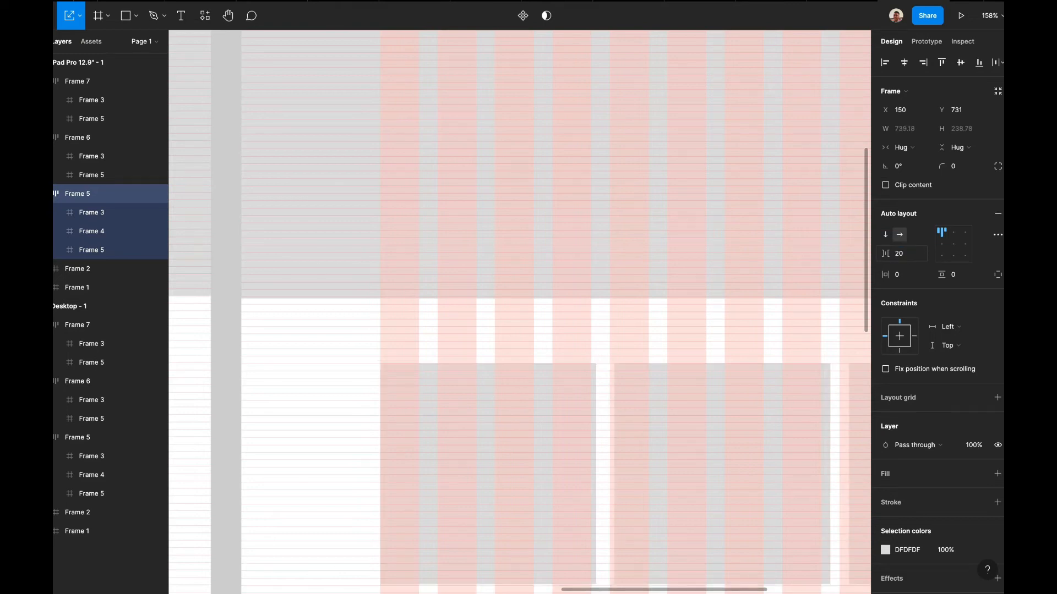
# - Scale the three-card row down to 724 wide so it ends at the last grid column
pyautogui.hscroll(4, 817, 333)
pyautogui.scroll(-2, 817, 334)
pyautogui.hscroll(3, 817, 330)
pyautogui.scroll(-1, 817, 330)
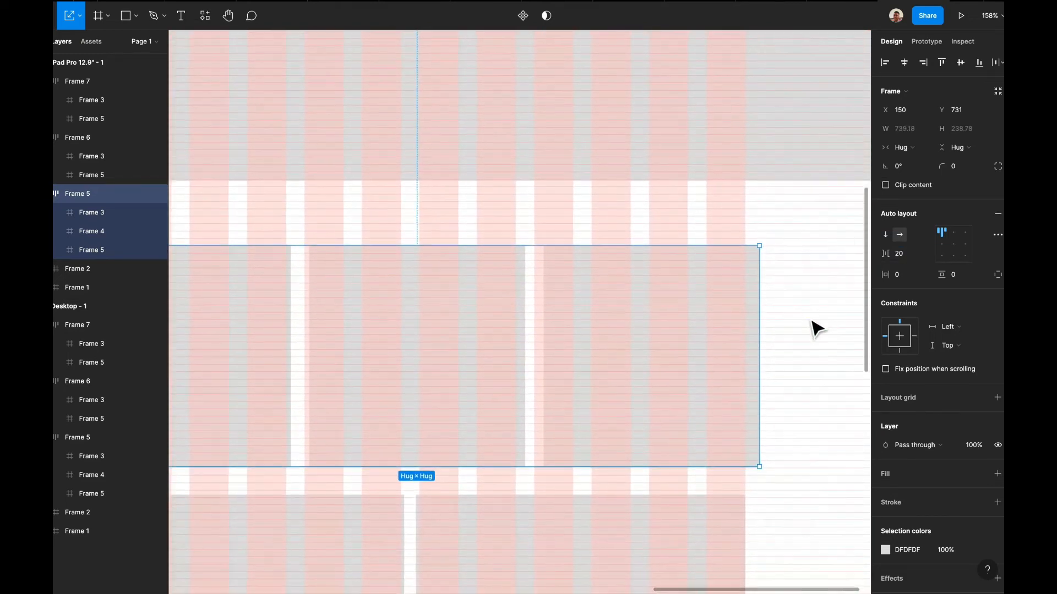
pyautogui.click(804, 326)
pyautogui.click(734, 315)
pyautogui.moveTo(766, 474); pyautogui.dragTo(754, 472)
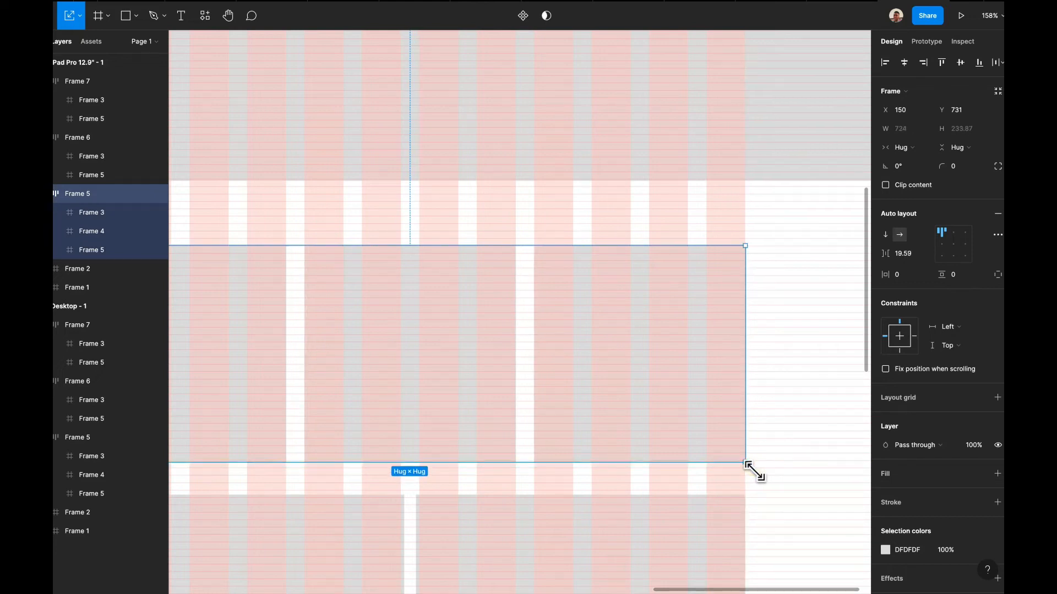
# - Nudge the three-card row up by 2 px to Y 729
pyautogui.hscroll(-4, 694, 427)
pyautogui.scroll(-1, 694, 427)
pyautogui.click(559, 213)
pyautogui.scroll(5, 578, 212)
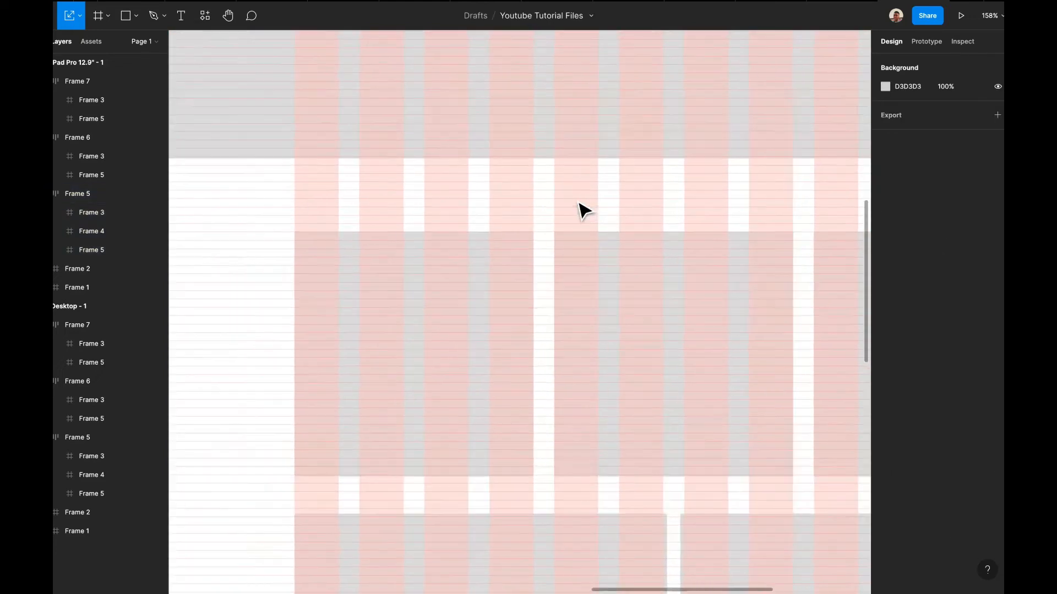
pyautogui.scroll(-5, 579, 205)
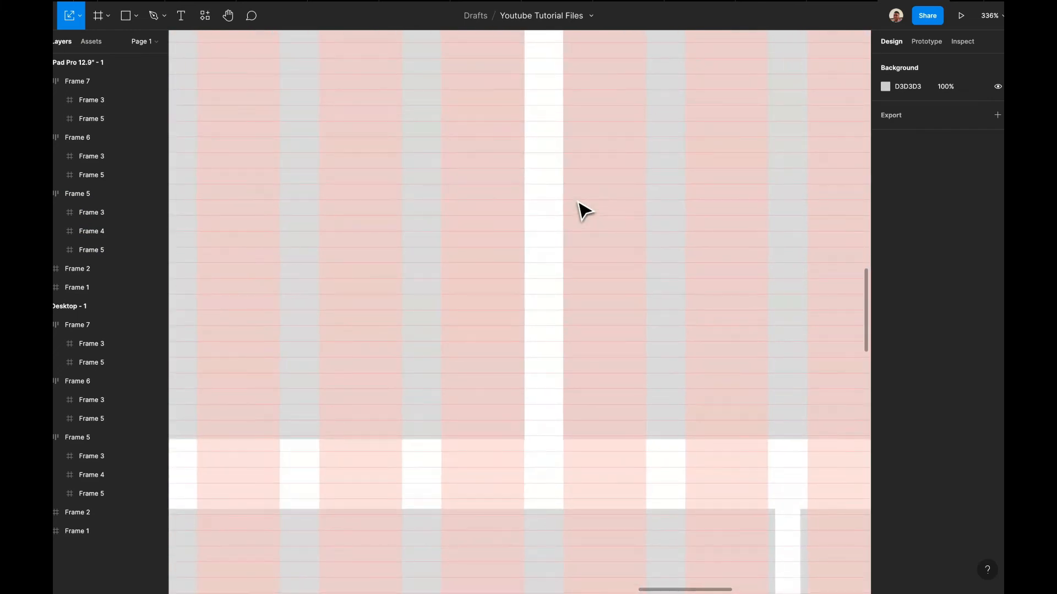
pyautogui.click(588, 287)
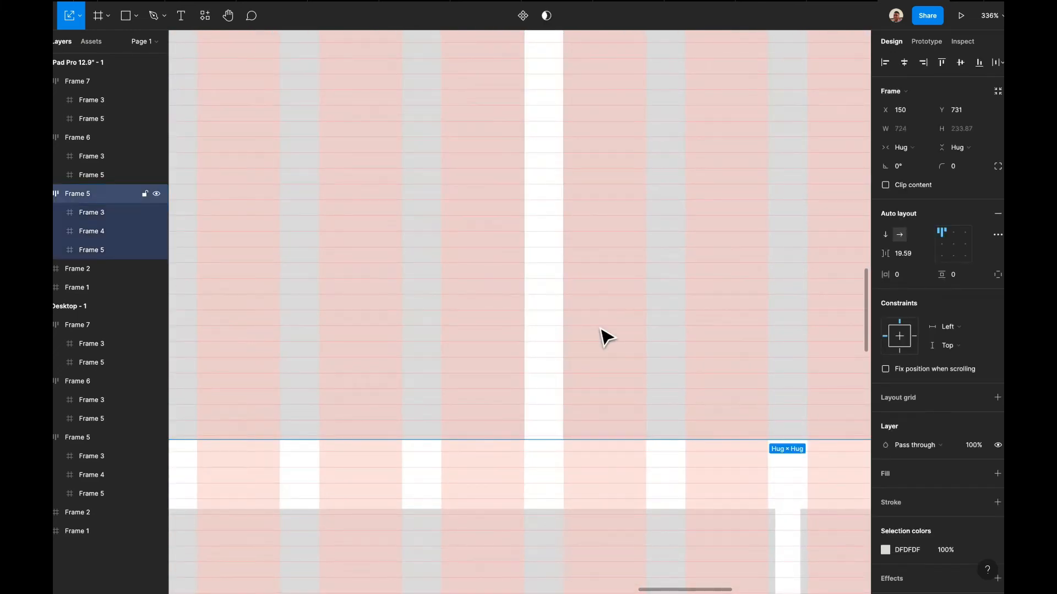
pyautogui.press('Up')
pyautogui.press('Up')
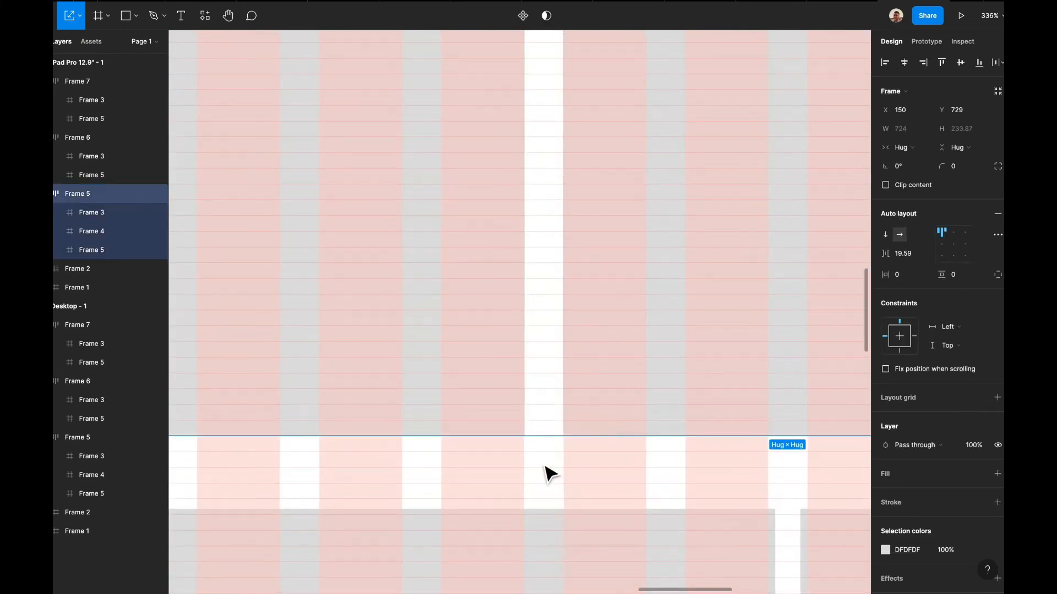
# - Inspect up close how the three-card row's bottom edge and gaps align with the row and column grid
pyautogui.scroll(5, 551, 473)
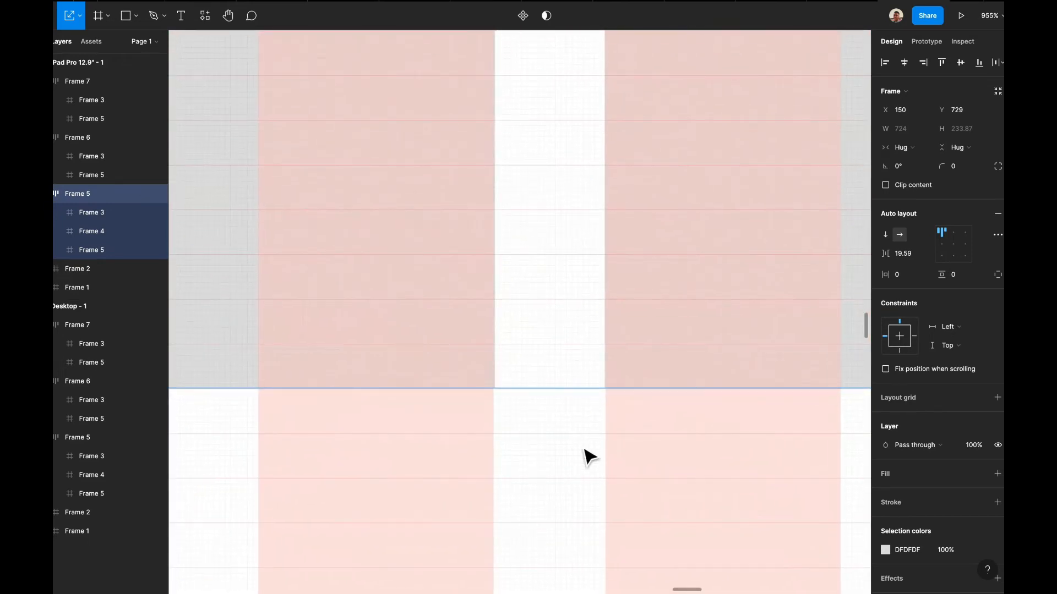
pyautogui.hscroll(3, 589, 457)
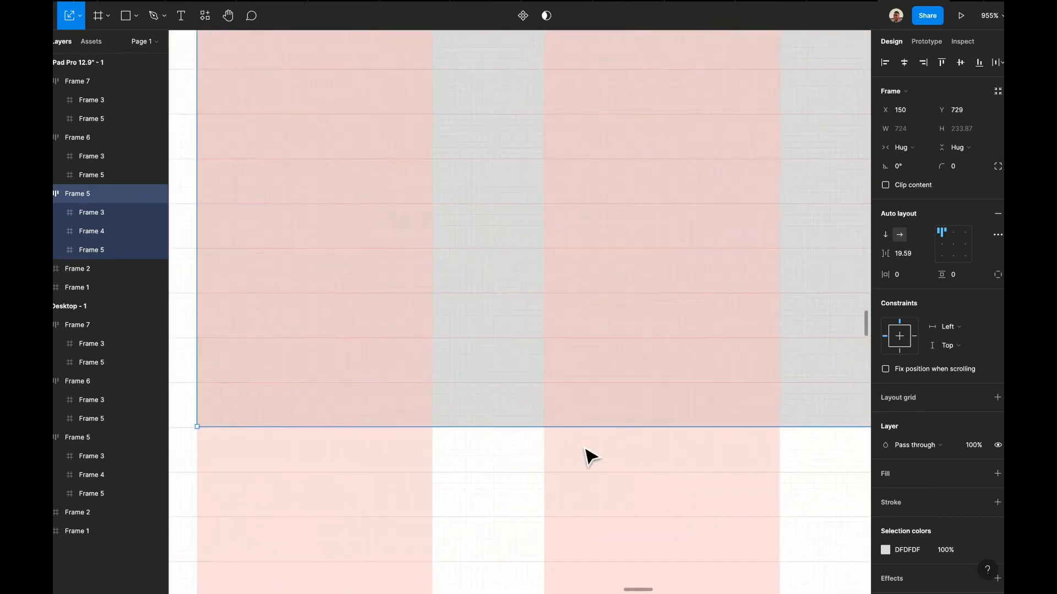
pyautogui.hscroll(-3, 589, 457)
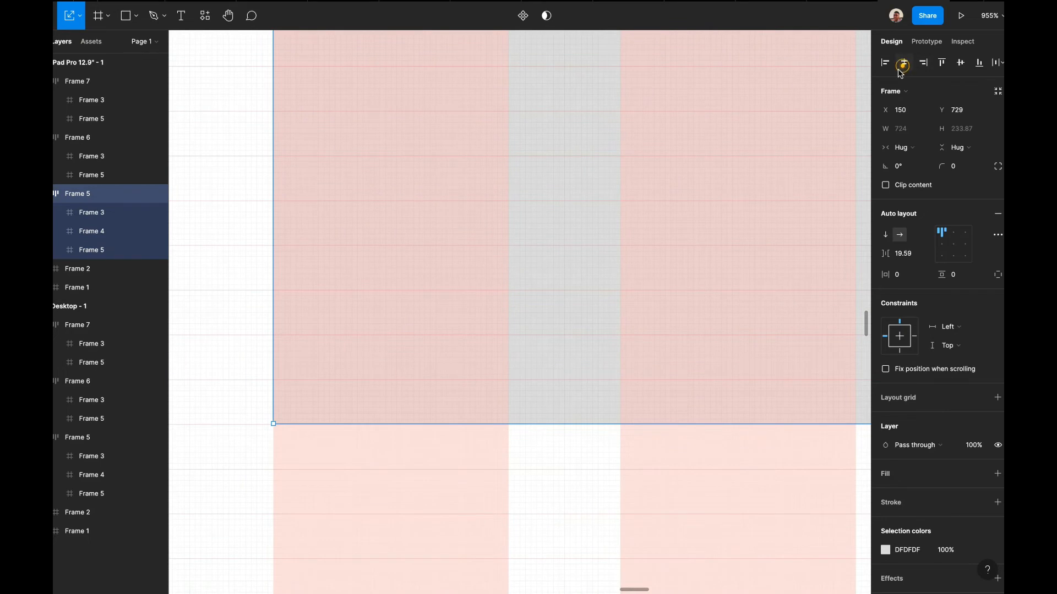
pyautogui.hscroll(12, 539, 501)
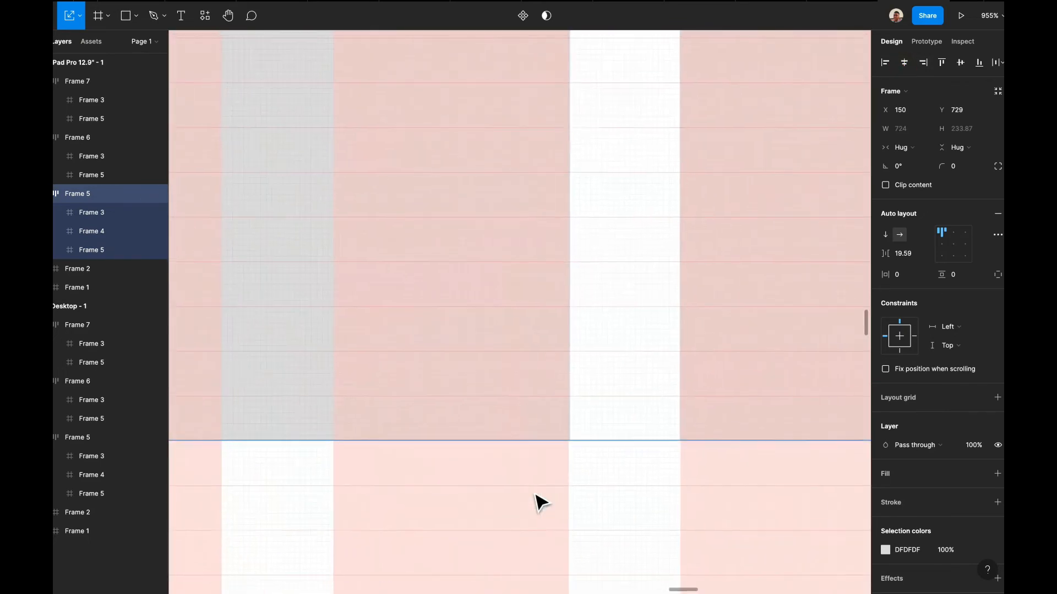
pyautogui.scroll(5, 539, 501)
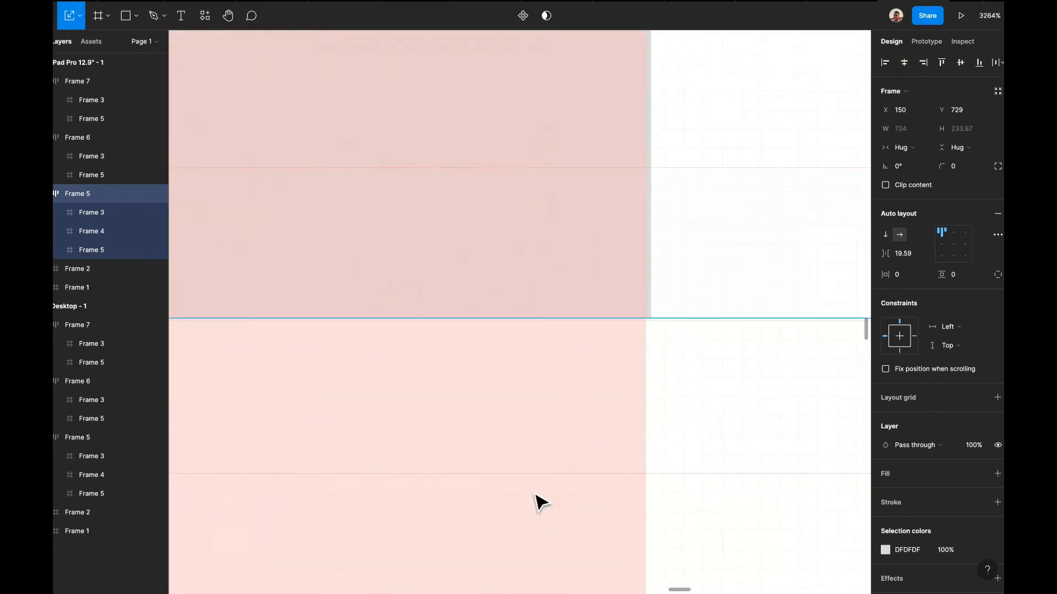
pyautogui.scroll(-5, 539, 502)
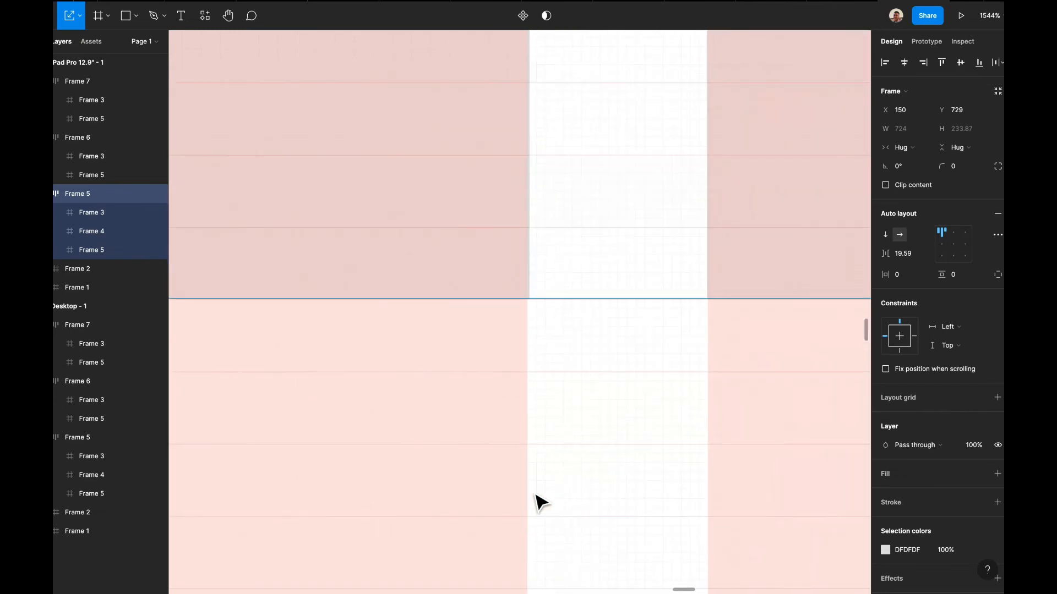
pyautogui.rightClick(536, 495)
pyautogui.press('Escape')
pyautogui.scroll(-5, 479, 462)
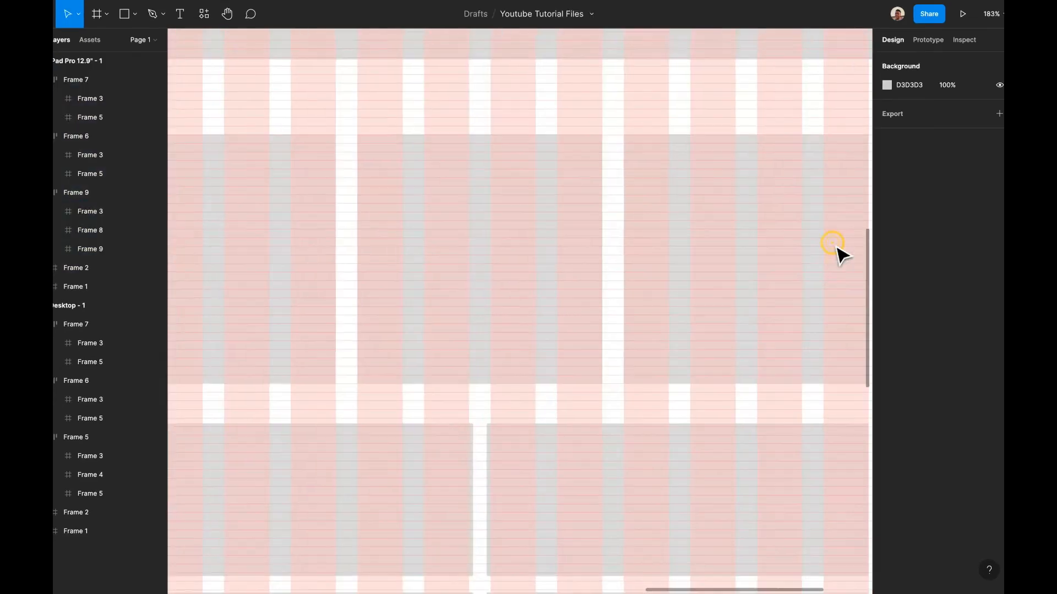
# - Inspect the alignment of the three-card row (Frame 9) with the layout grid along its upper and lower edges
pyautogui.scroll(-3, 837, 252)
pyautogui.click(527, 242)
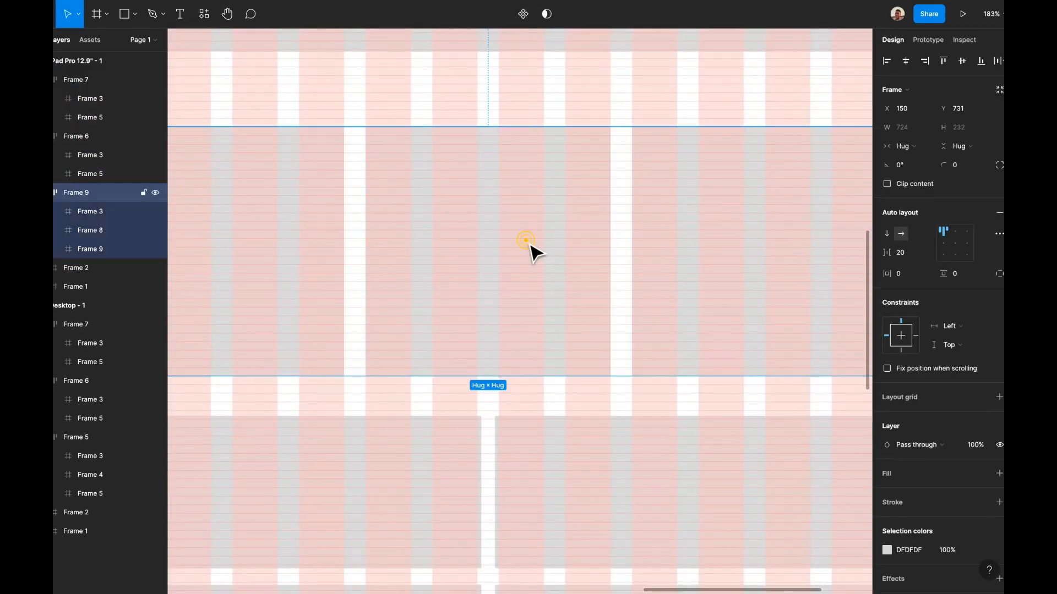
pyautogui.scroll(10, 530, 246)
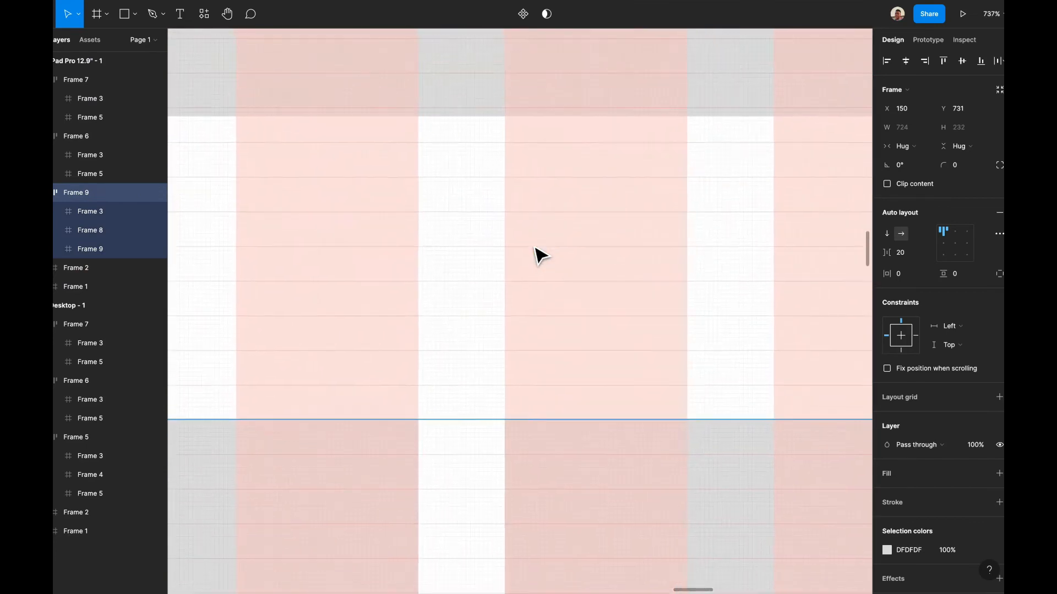
pyautogui.scroll(5, 539, 254)
pyautogui.click(554, 328)
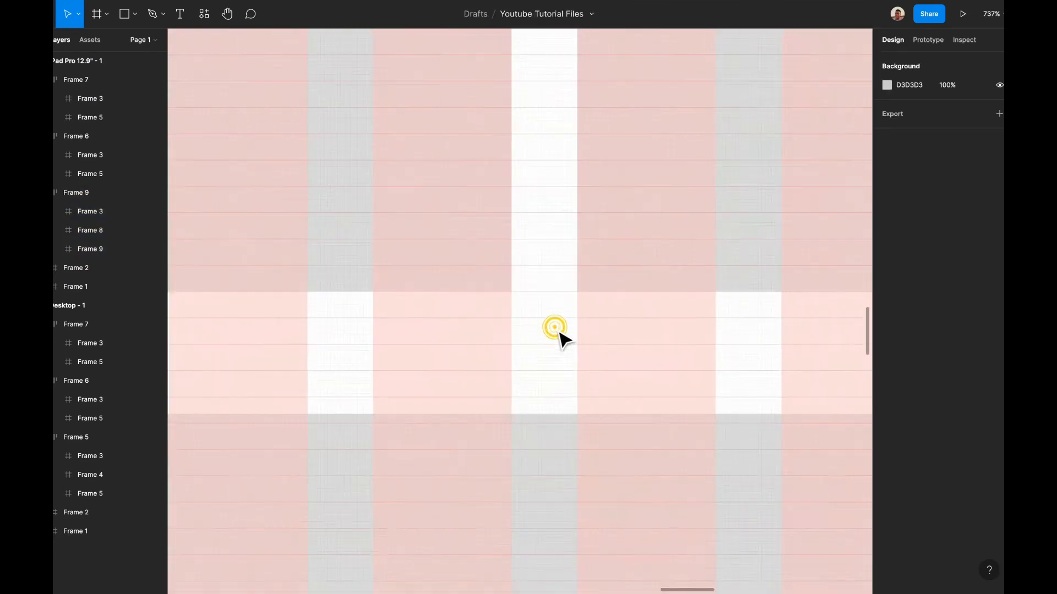
# - Delete the lowest two-card row, Frame 7, from the iPad frame
pyautogui.scroll(-5, 554, 327)
pyautogui.click(592, 436)
pyautogui.scroll(-2, 571, 448)
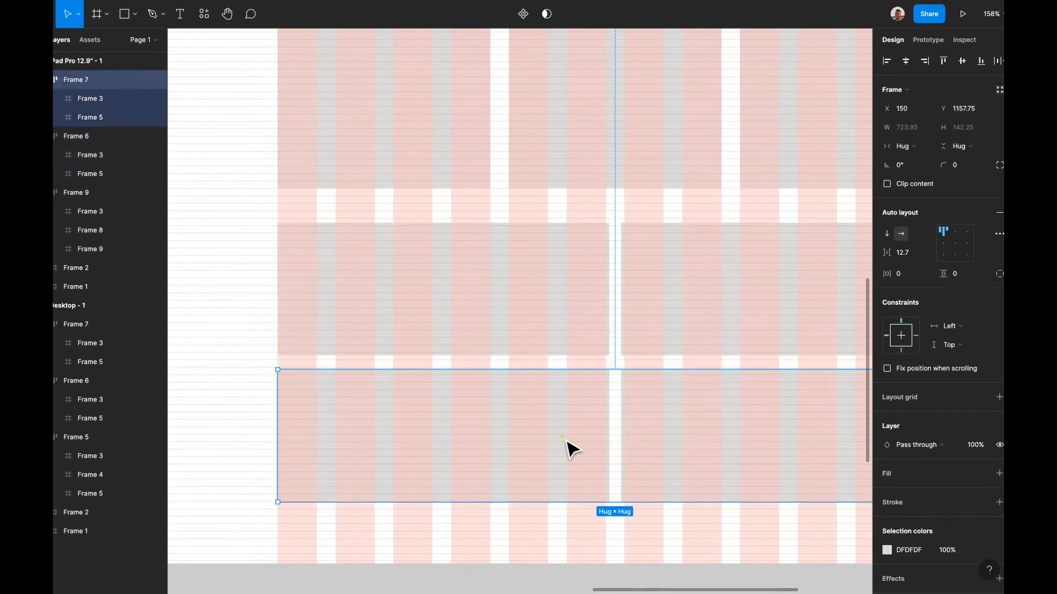
pyautogui.click(568, 441)
pyautogui.click(621, 300)
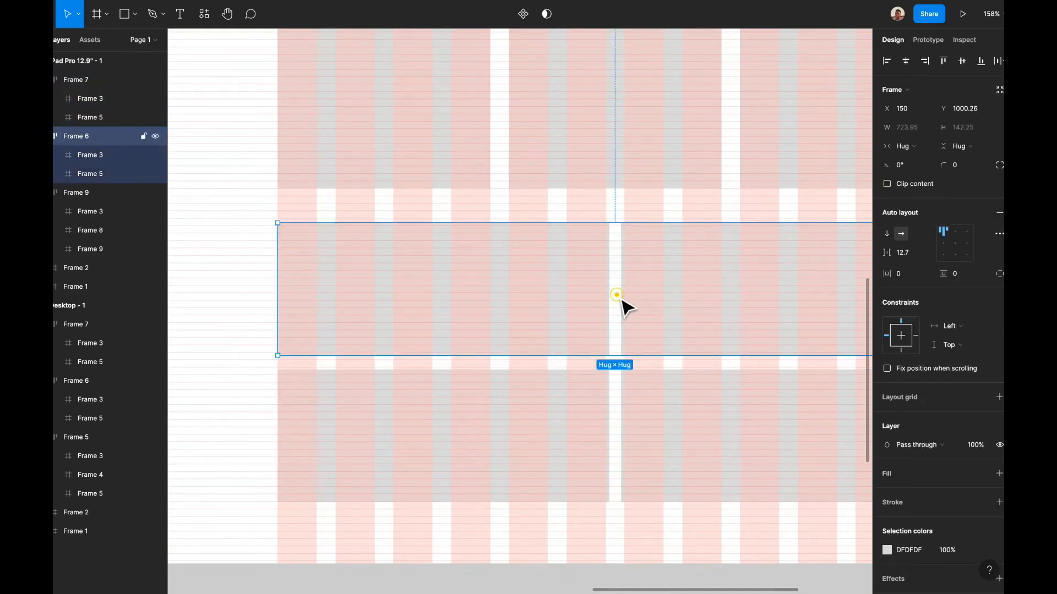
pyautogui.click(619, 454)
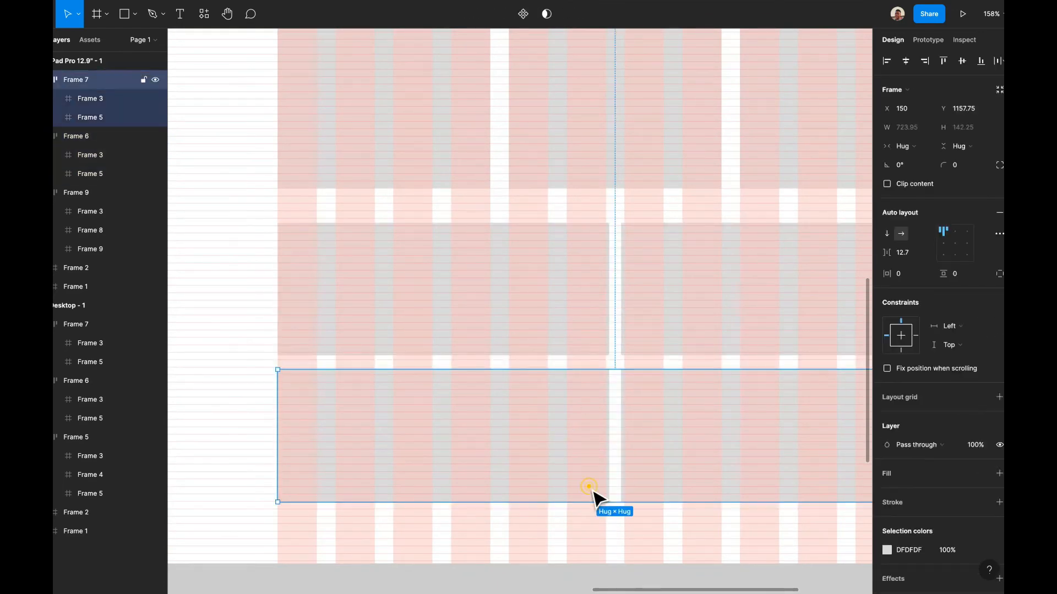
pyautogui.press('Delete')
# - Delete the right-hand card, Frame 5, from the iPad frame's two-card row, Frame 6
pyautogui.doubleClick(588, 350)
pyautogui.click(701, 332)
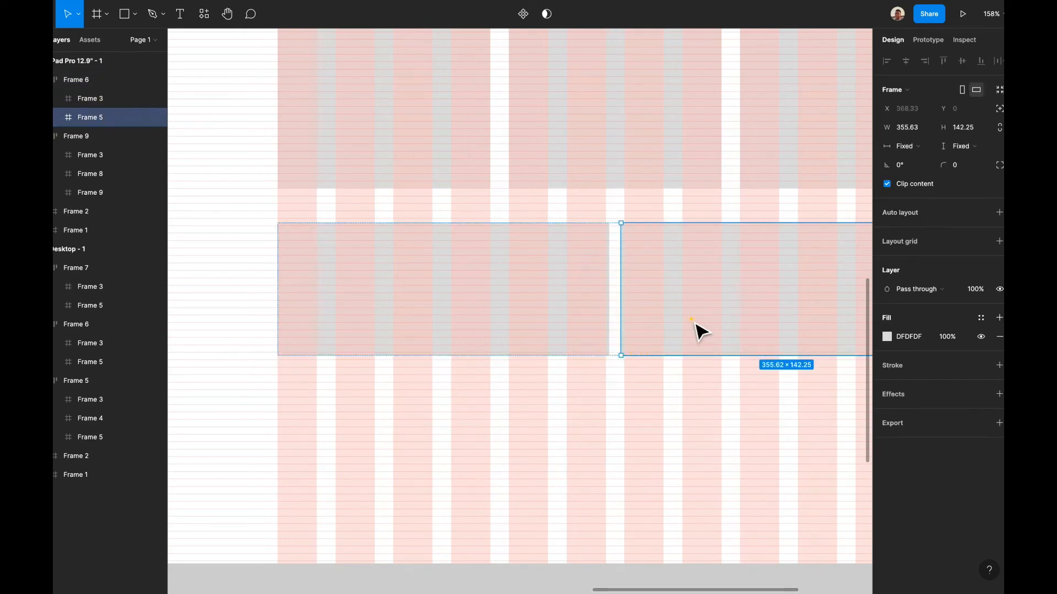
pyautogui.hscroll(5, 695, 330)
pyautogui.press('Delete')
pyautogui.hscroll(-5, 550, 319)
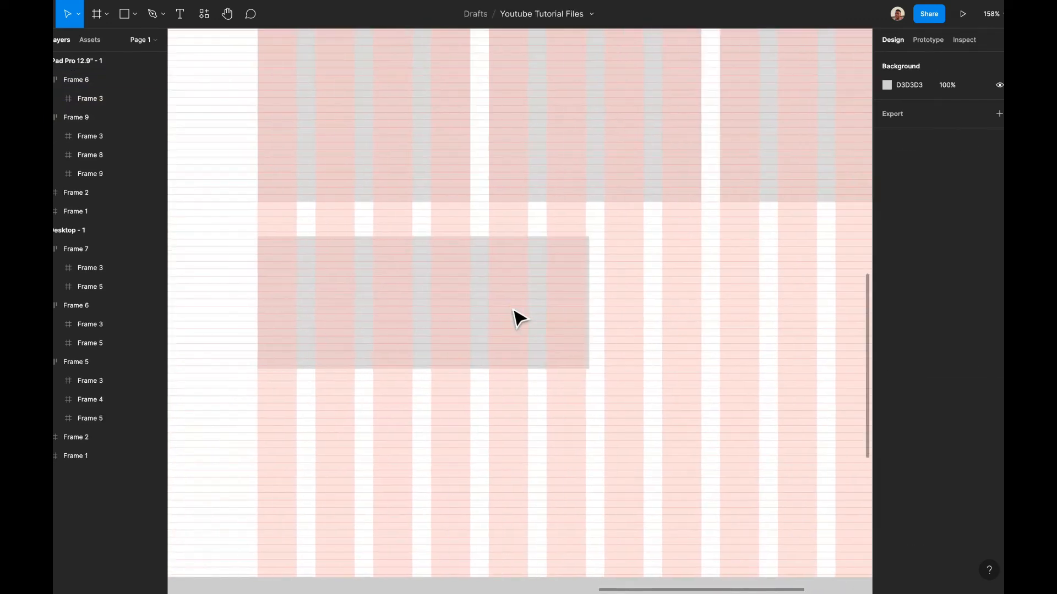
# - Lower the top edge of Frame 6 to the row grid line at Y 1003, making the row 140 px high
pyautogui.click(509, 307)
pyautogui.hotkey('shift', '2')
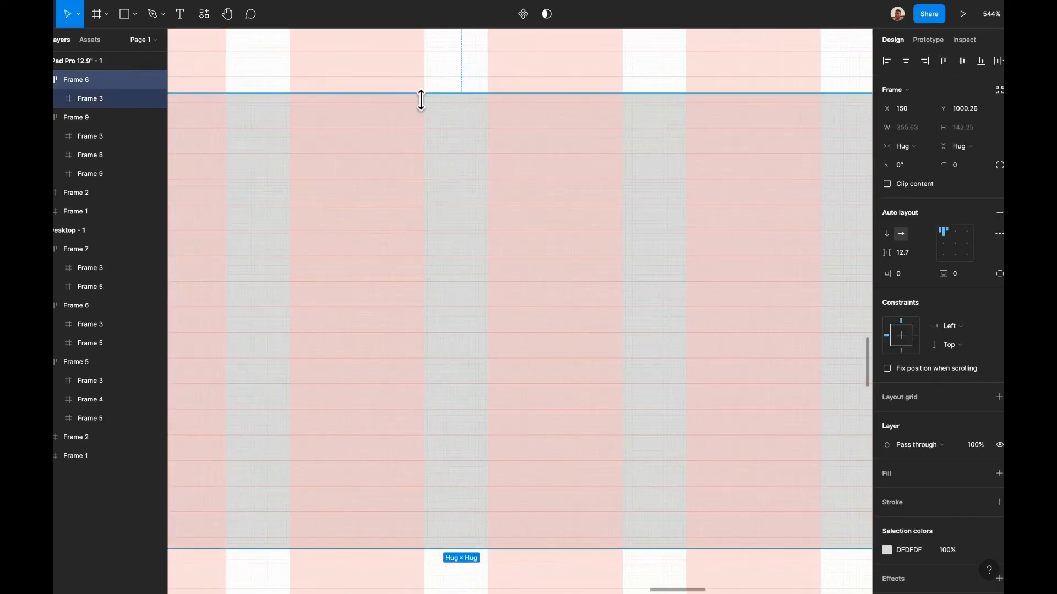
pyautogui.moveTo(421, 103); pyautogui.dragTo(422, 111)
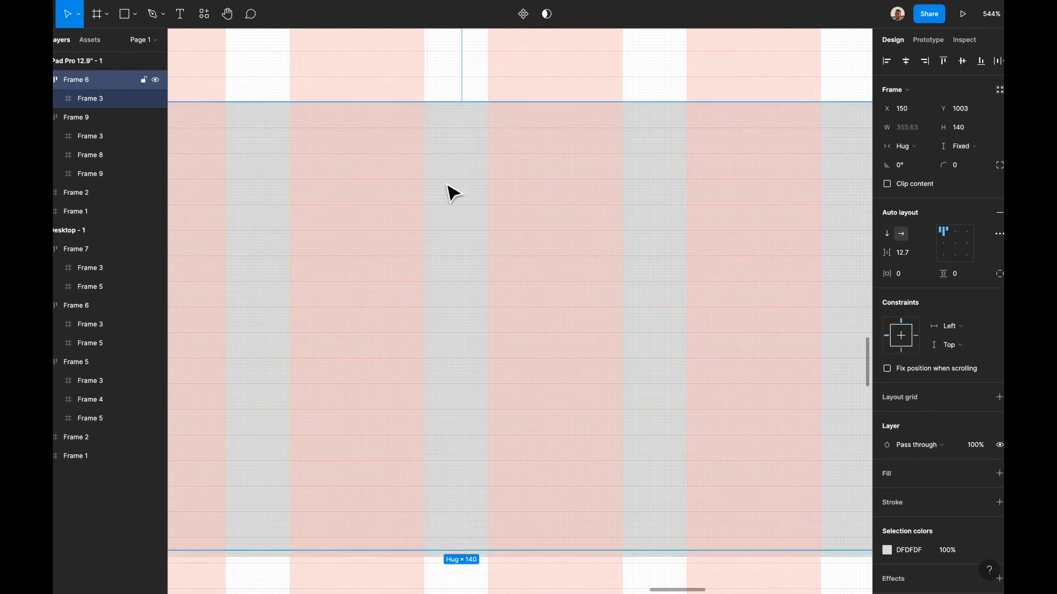
# - Shorten the remaining card inside Frame 6 from its bottom edge to a height of 140 px
pyautogui.scroll(-4, 427, 439)
pyautogui.hscroll(2, 427, 439)
pyautogui.click(411, 446)
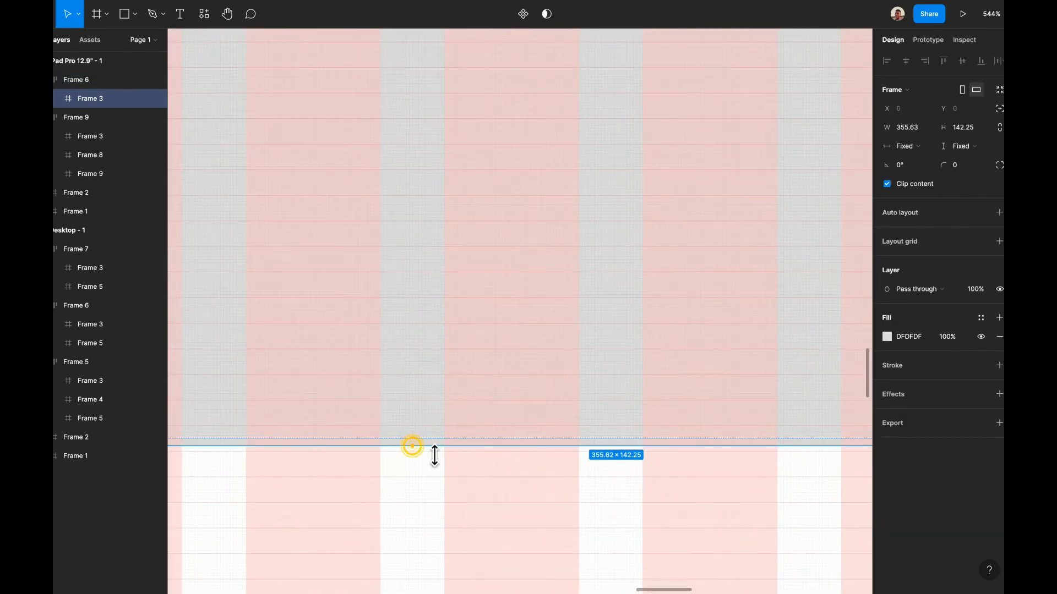
pyautogui.moveTo(434, 456); pyautogui.dragTo(434, 448)
pyautogui.hscroll(-5, 435, 451)
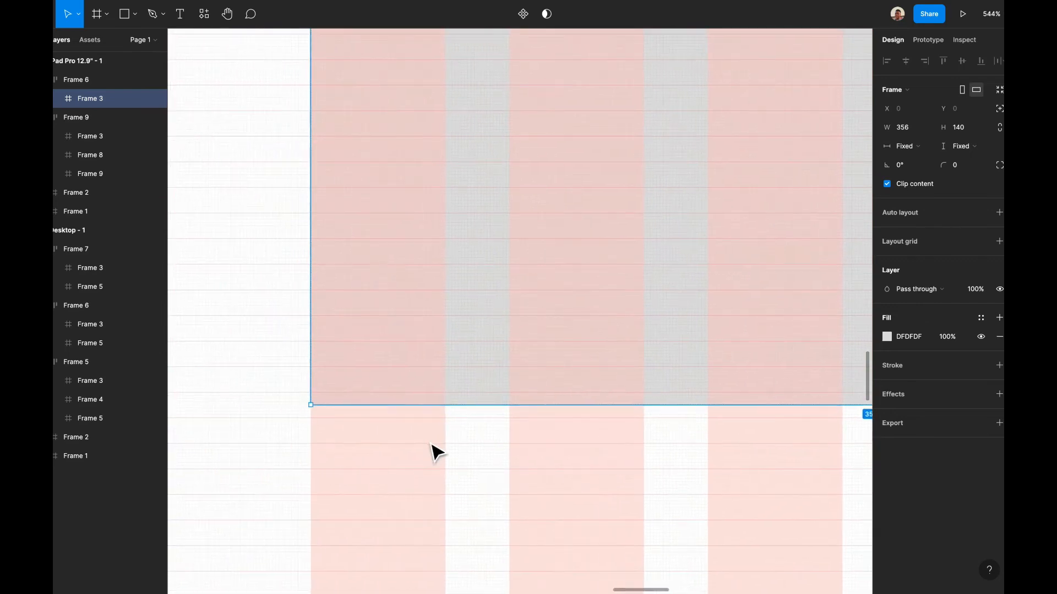
# - Narrow the card inside Frame 6 to 352 px wide so its right edge meets the sixth grid column's edge
pyautogui.scroll(-4, 431, 444)
pyautogui.hscroll(5, 431, 445)
pyautogui.scroll(5, 431, 444)
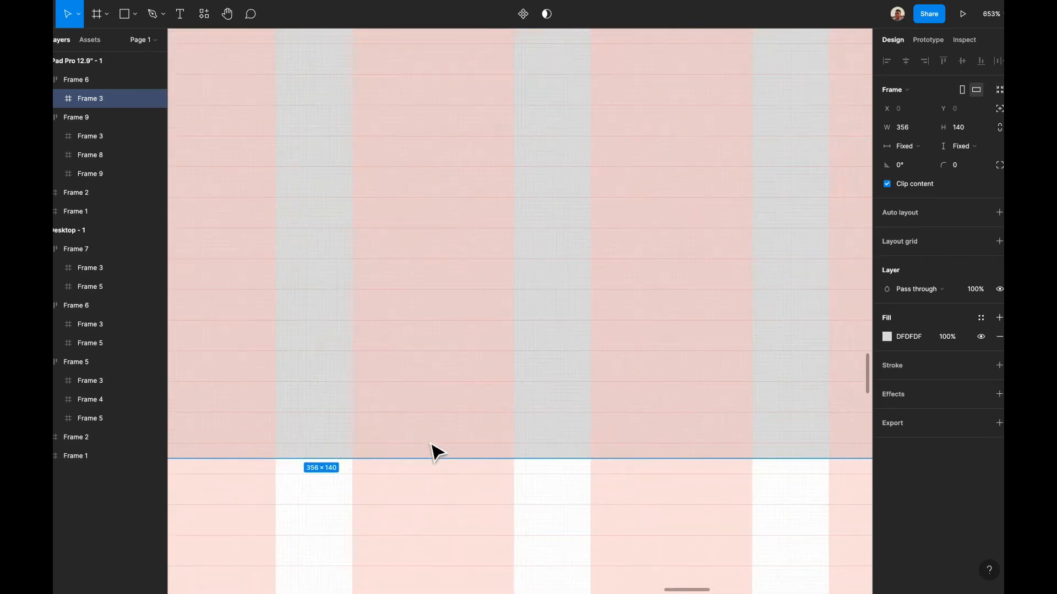
pyautogui.hscroll(8, 435, 450)
pyautogui.scroll(2, 435, 450)
pyautogui.moveTo(529, 357); pyautogui.dragTo(513, 360)
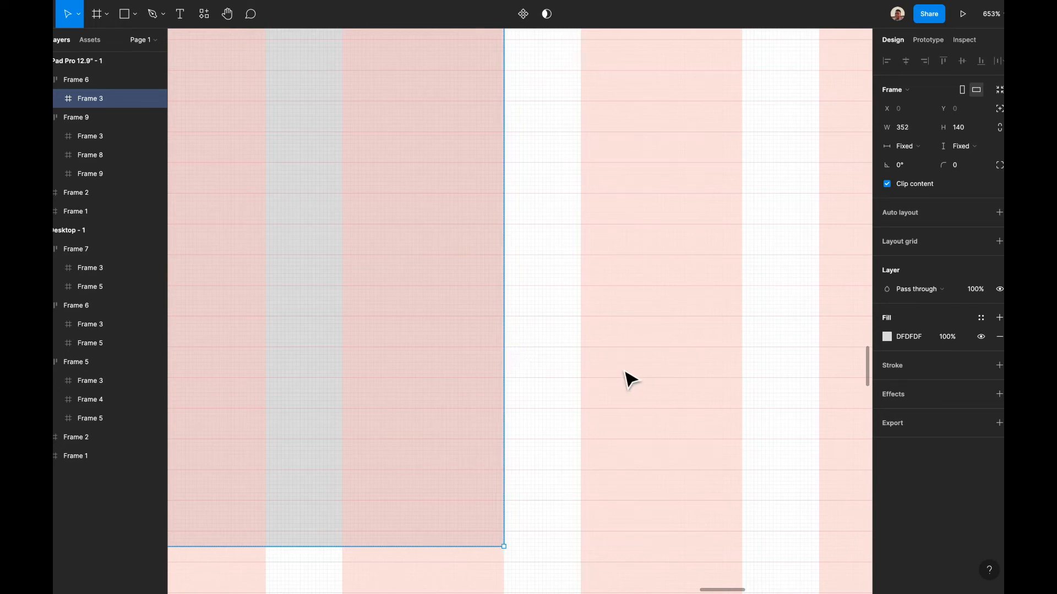
# - Duplicate the 352 × 140 card within Frame 6 to make a second card beside it
pyautogui.scroll(-15, 630, 380)
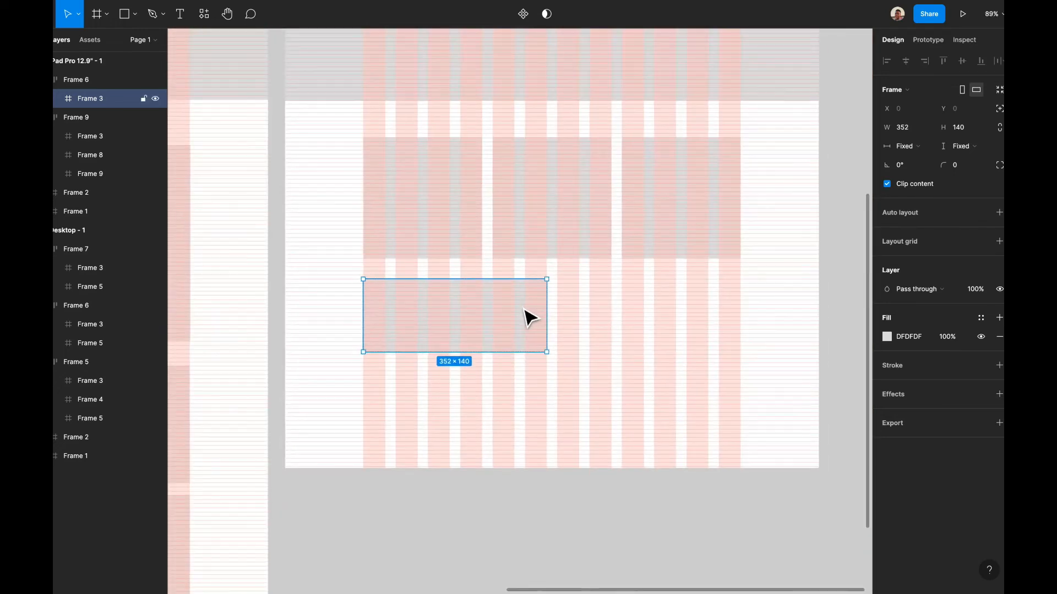
pyautogui.hotkey('ctrl', 'd')
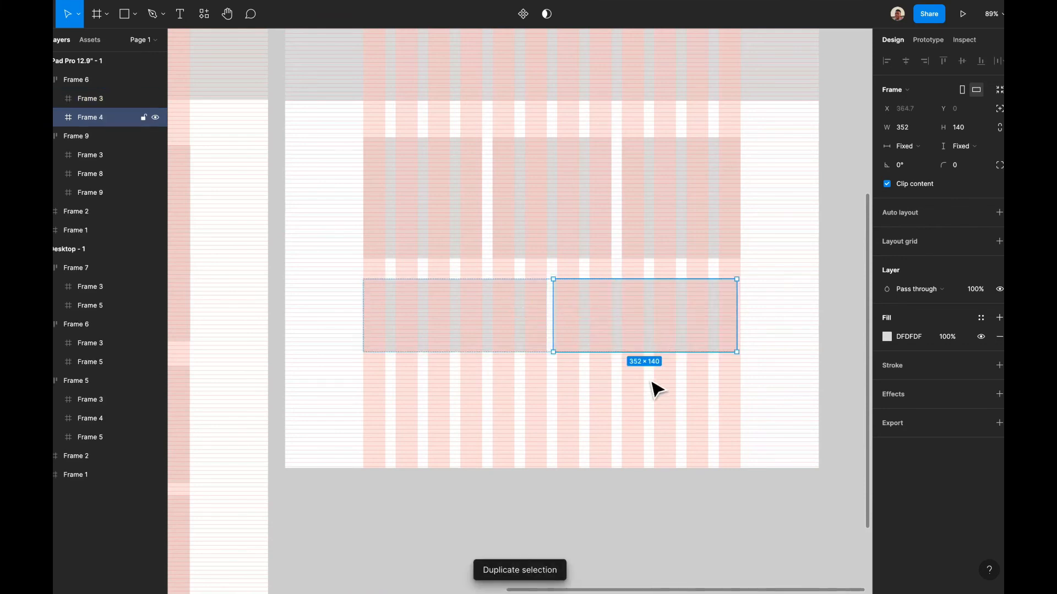
pyautogui.click(652, 392)
# - Set the auto layout spacing between the two cards of Frame 6 to 20
pyautogui.scroll(5, 651, 394)
pyautogui.click(599, 304)
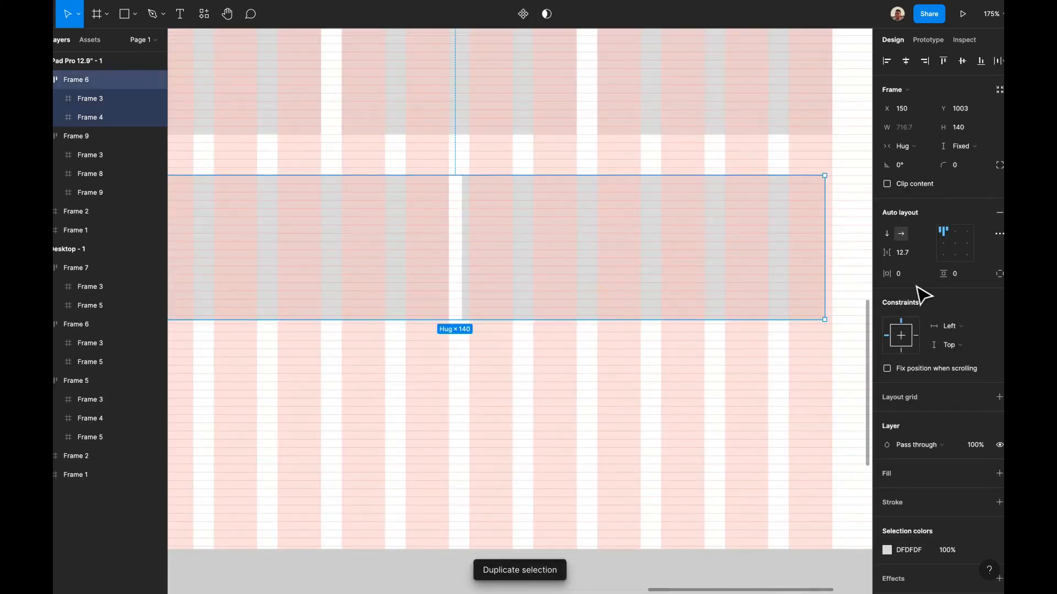
pyautogui.click(911, 253)
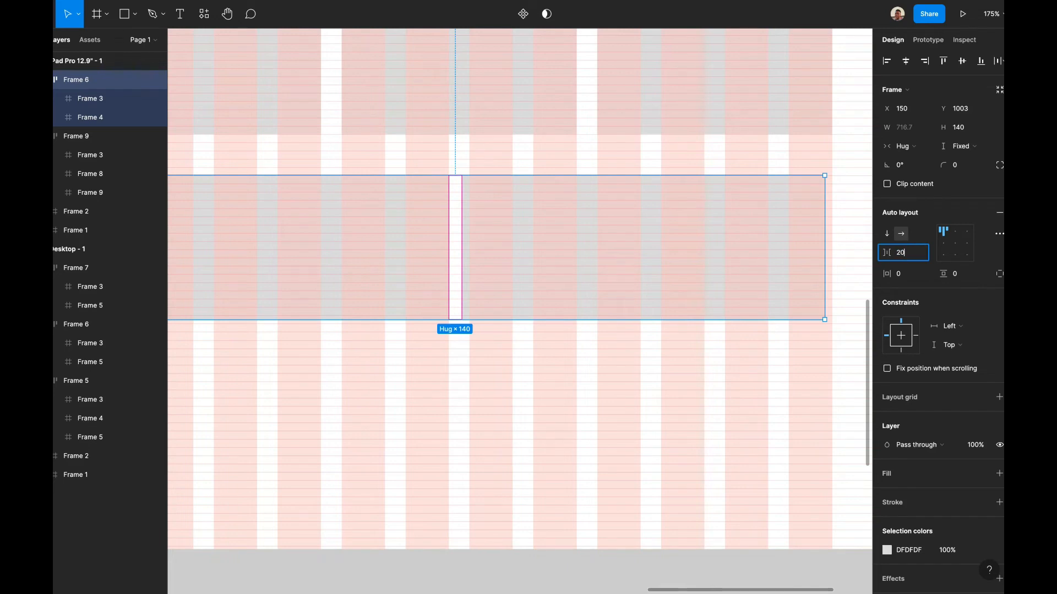
pyautogui.write('20')
pyautogui.press('Return')
pyautogui.click(708, 419)
pyautogui.scroll(1, 707, 418)
pyautogui.hscroll(-1, 707, 419)
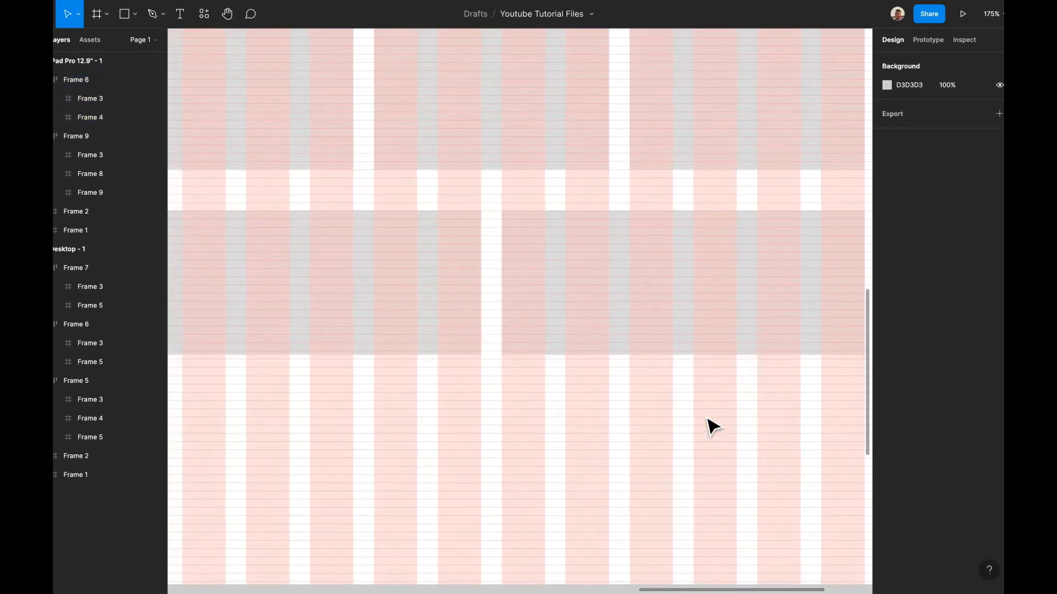
# - Move the two-card row, Frame 6, up by 4 px to Y 999
pyautogui.scroll(10, 712, 426)
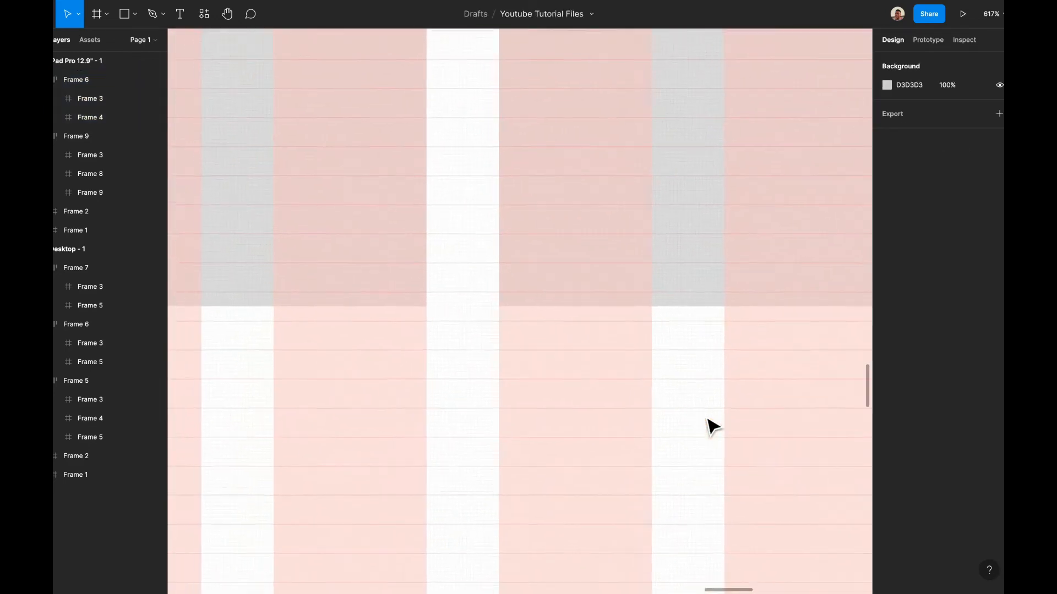
pyautogui.click(620, 282)
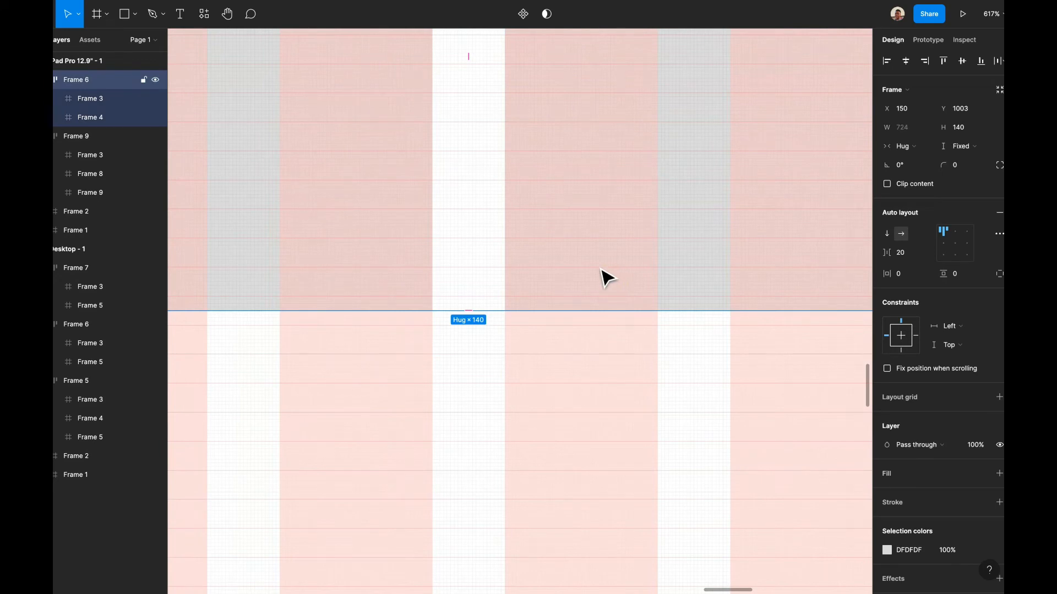
pyautogui.moveTo(601, 270); pyautogui.dragTo(600, 257)
pyautogui.scroll(7, 600, 257)
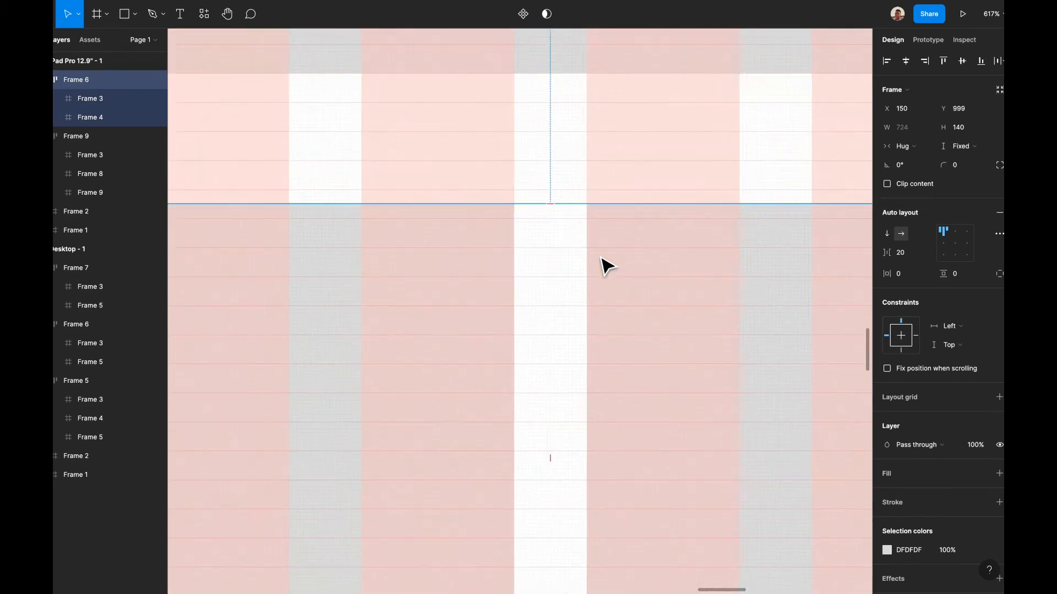
# - Check the vertical spacing between the three-card row and the two-card row below it in the desktop frame
pyautogui.scroll(-15, 601, 257)
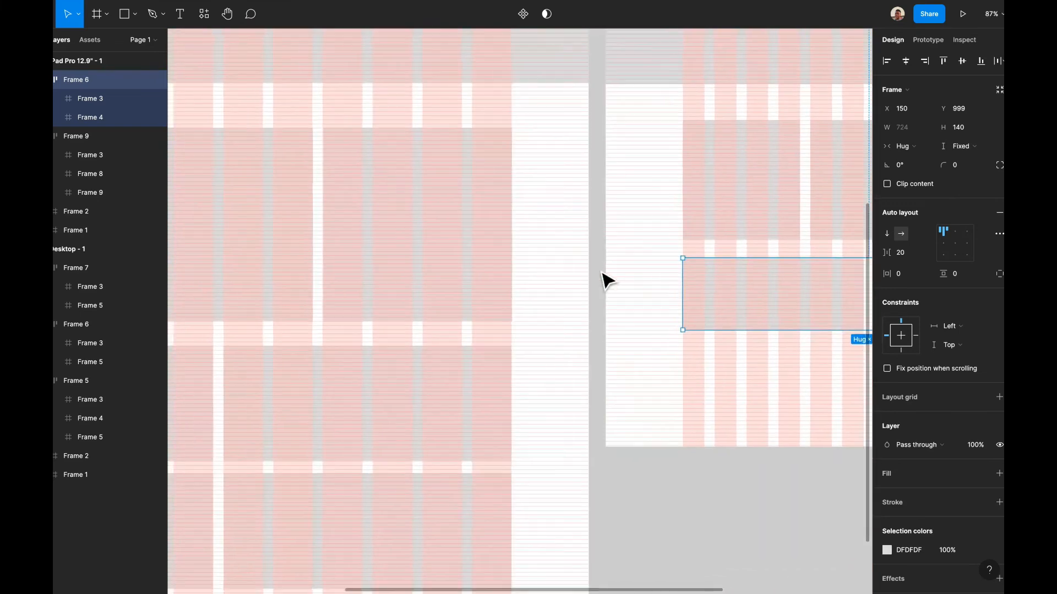
pyautogui.hscroll(-5, 605, 281)
pyautogui.click(559, 326)
pyautogui.keyDown('shift'); pyautogui.click(573, 216); pyautogui.keyUp('shift')
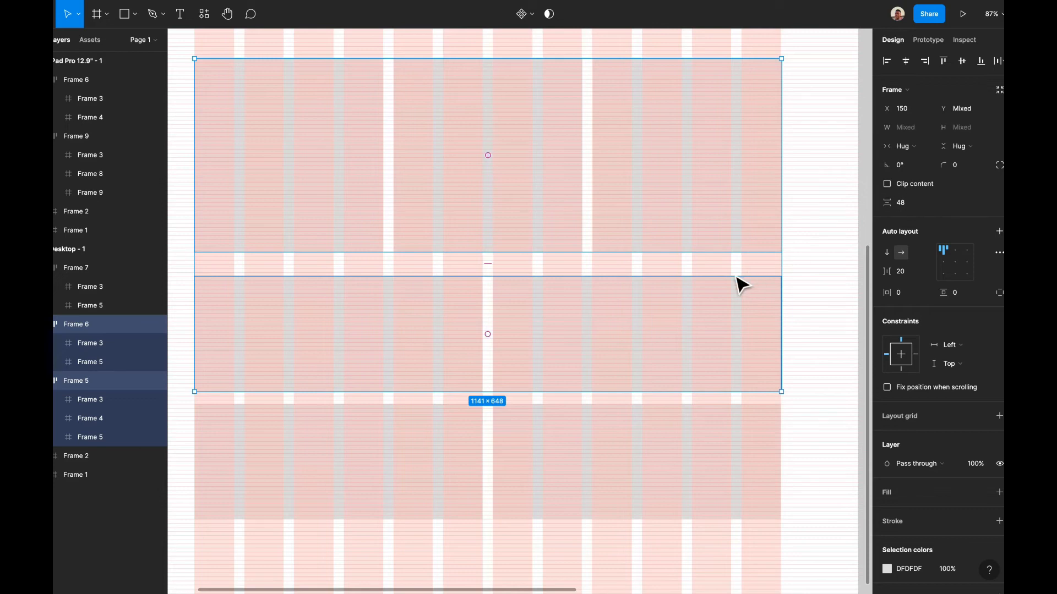
# - Set the vertical spacing between the iPad frame's three-card row, Frame 9, and two-card row, Frame 6, to 48
pyautogui.hscroll(10, 740, 284)
pyautogui.click(699, 265)
pyautogui.click(642, 255)
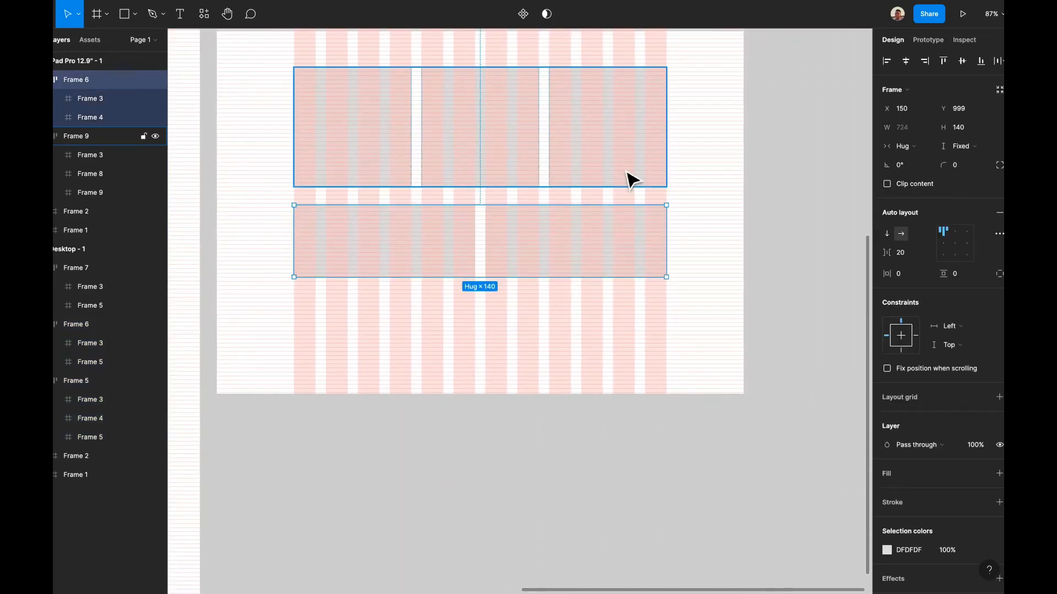
pyautogui.keyDown('shift'); pyautogui.click(622, 167); pyautogui.keyUp('shift')
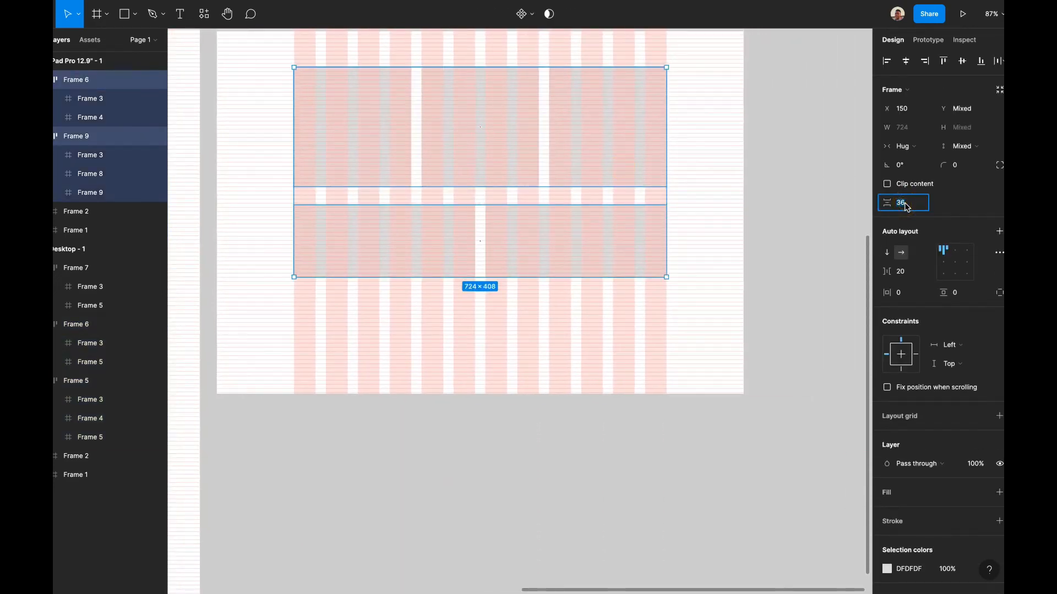
pyautogui.write('48')
pyautogui.press('Return')
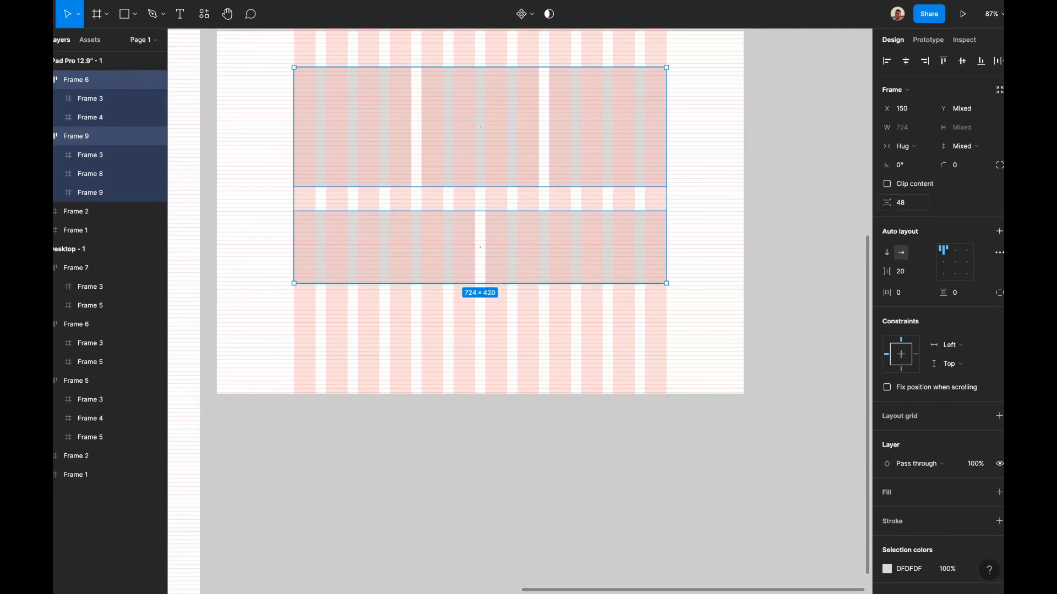
# - Inspect up close how the gap between the iPad's two card rows aligns with the row grid lines
pyautogui.click(797, 234)
pyautogui.scroll(10, 799, 237)
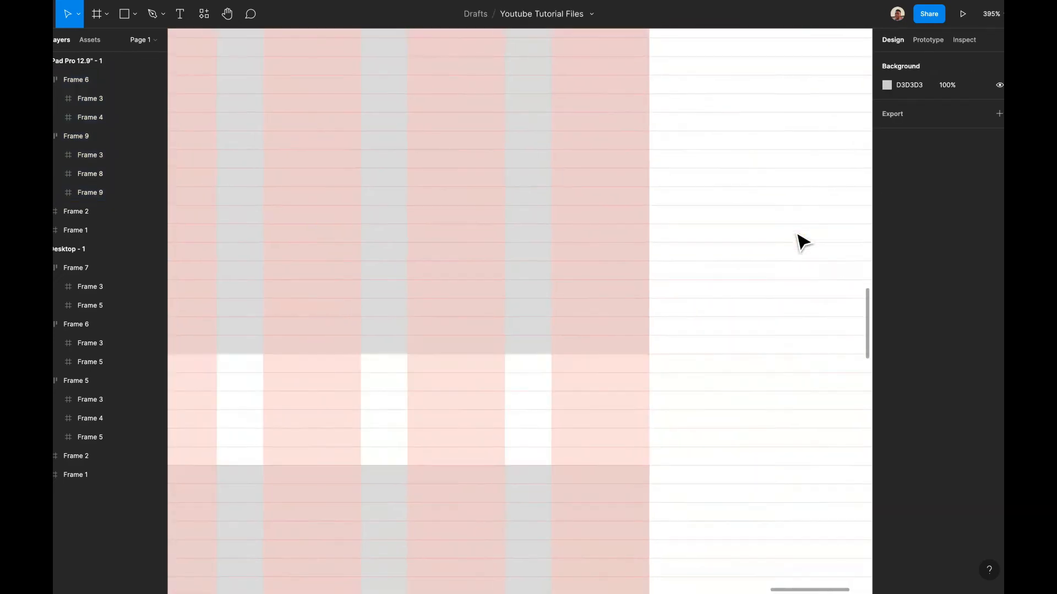
pyautogui.scroll(5, 798, 236)
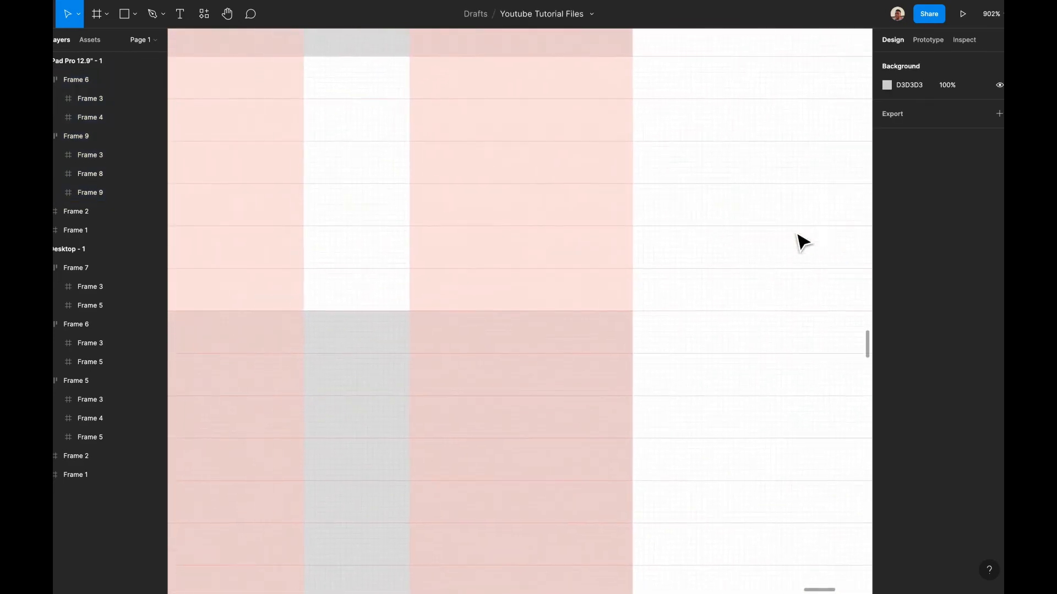
pyautogui.scroll(6, 798, 235)
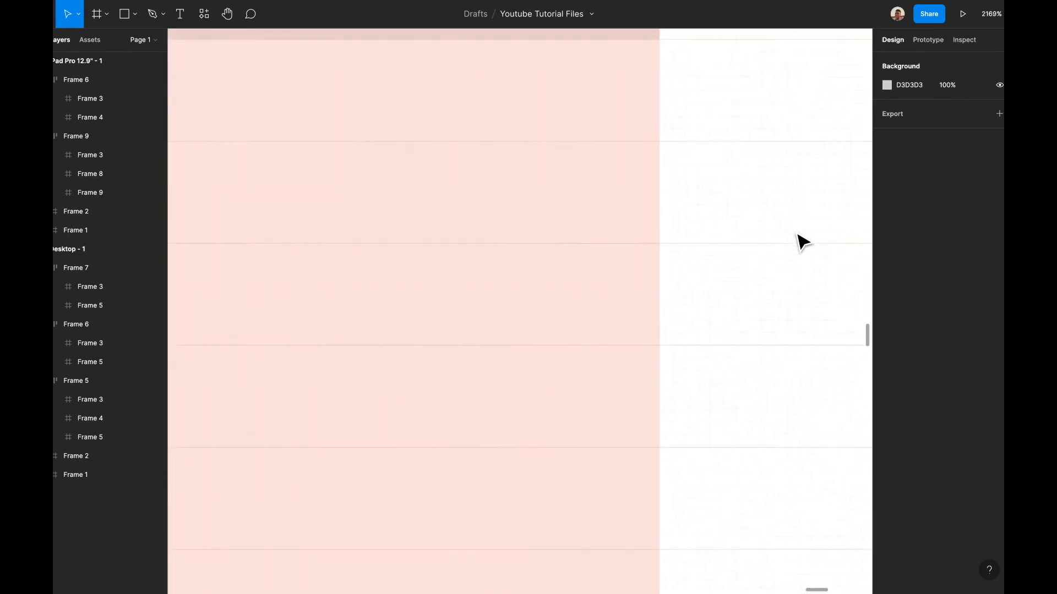
pyautogui.scroll(-5, 686, 249)
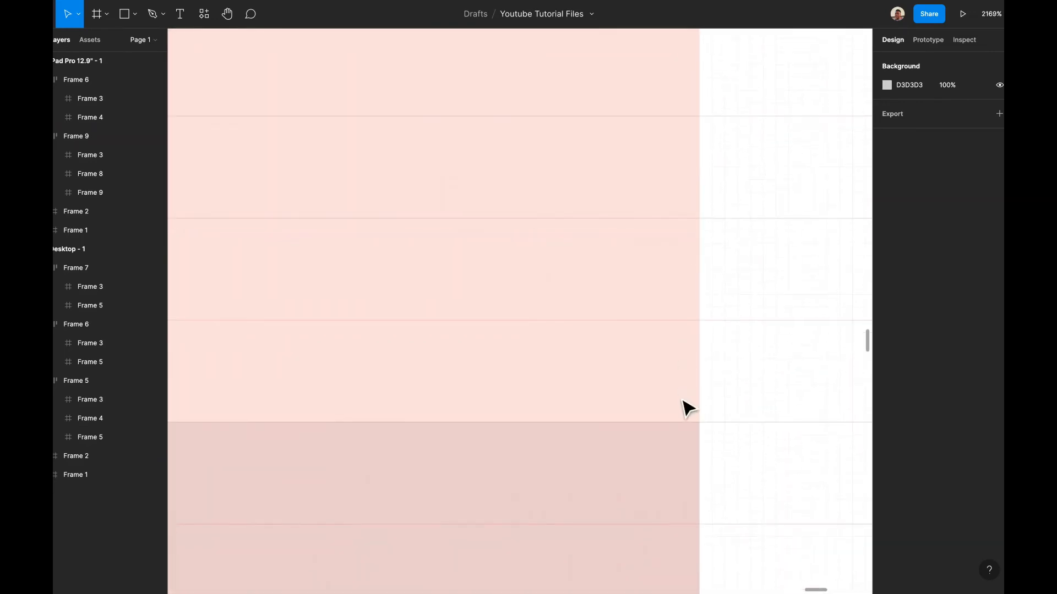
pyautogui.scroll(-12, 665, 447)
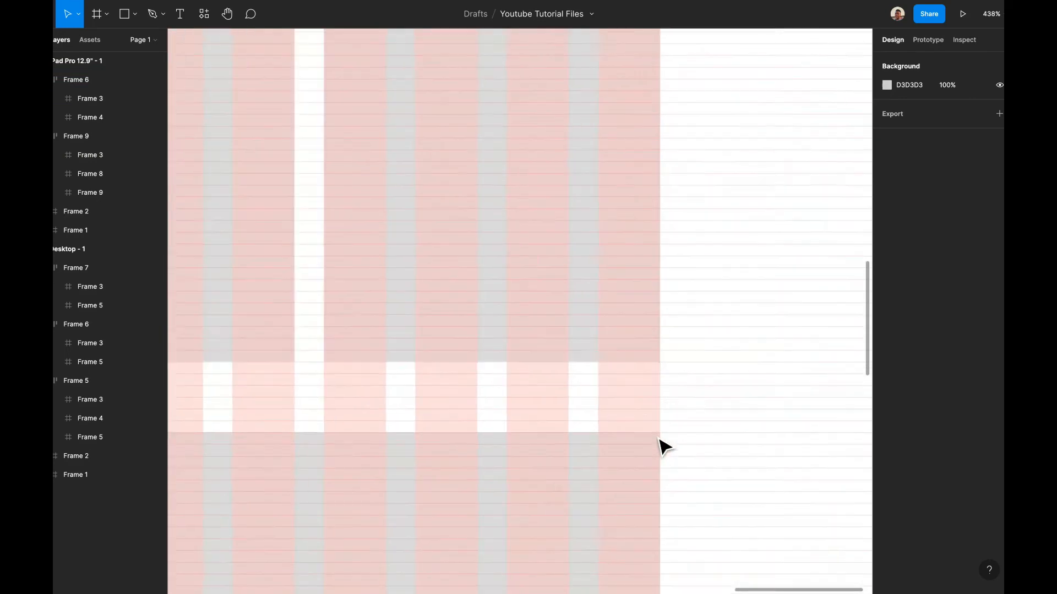
# - Check the vertical spacing between the large block, Frame 2, and the three-card row, Frame 9, in the iPad frame
pyautogui.scroll(-5, 664, 447)
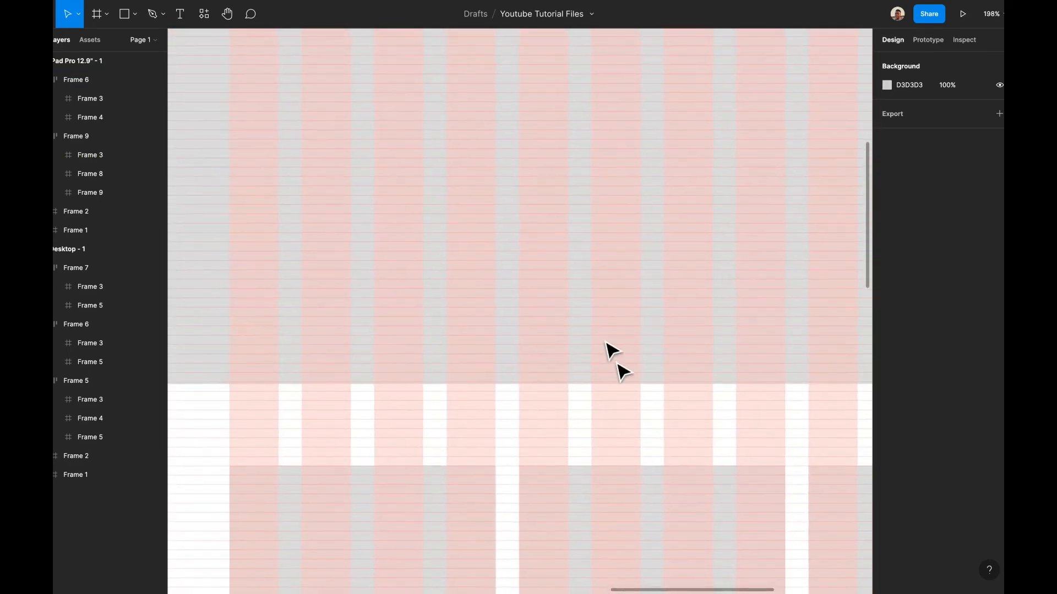
pyautogui.click(613, 439)
pyautogui.keyDown('shift'); pyautogui.click(597, 308); pyautogui.keyUp('shift')
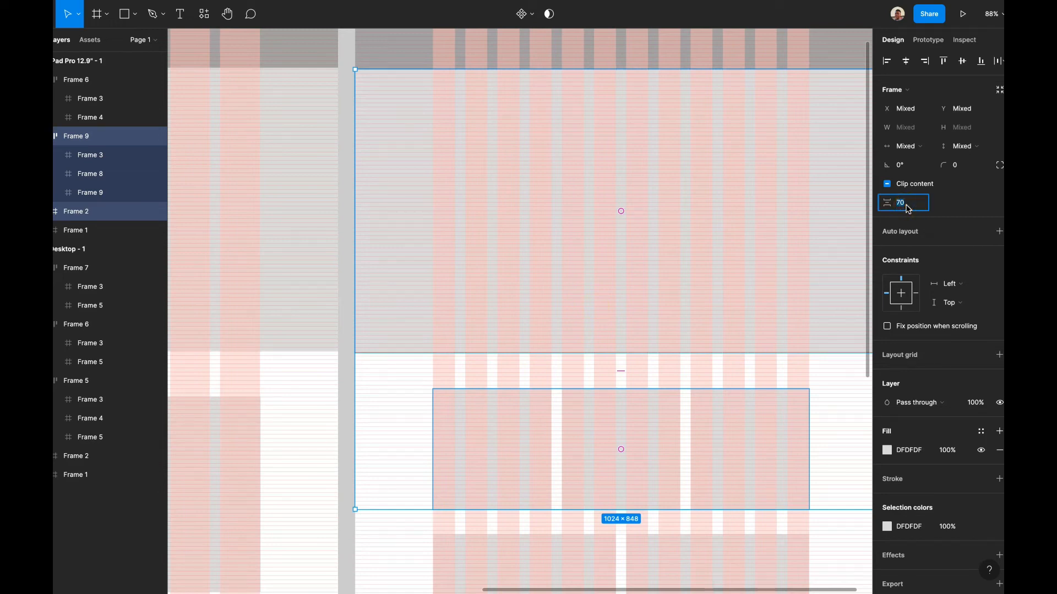
# - Raise the bottom edge of the large block, Frame 2, by 2 px to meet the nearest row grid line
pyautogui.click(813, 202)
pyautogui.scroll(5, 807, 200)
pyautogui.scroll(-3, 807, 200)
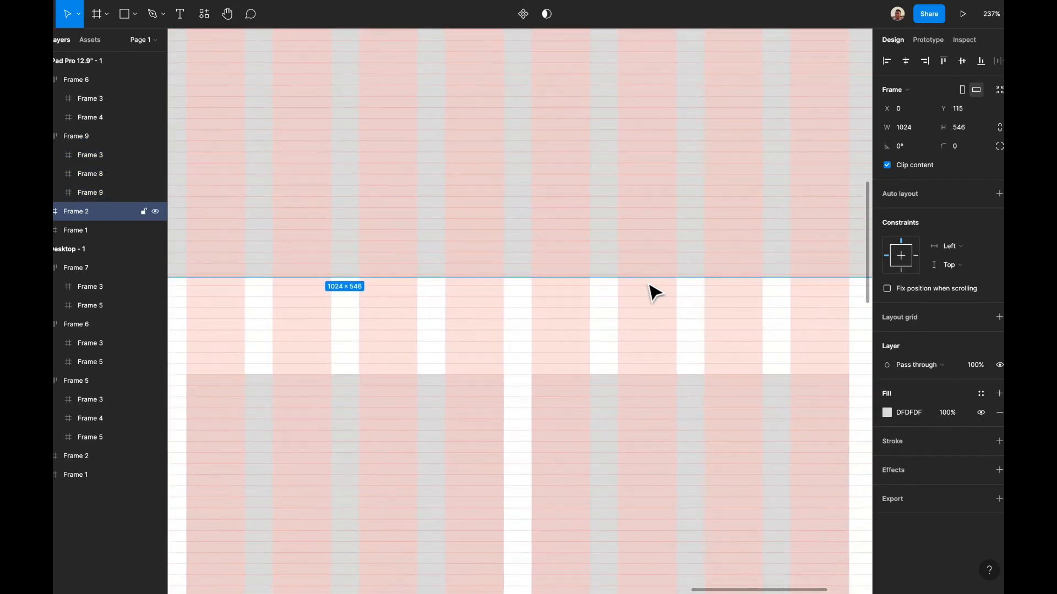
pyautogui.scroll(5, 651, 302)
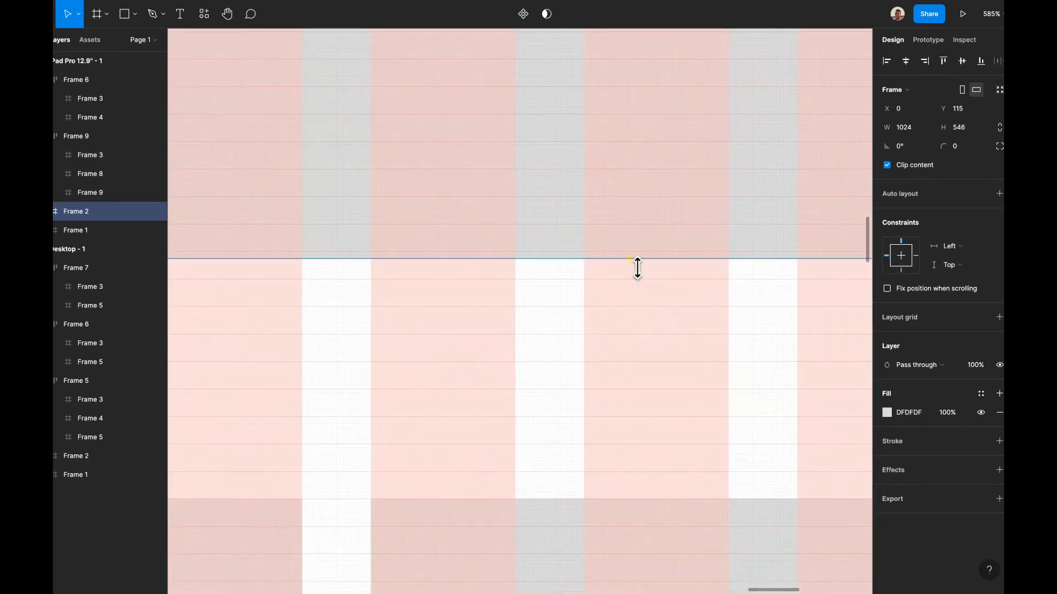
pyautogui.moveTo(638, 266); pyautogui.dragTo(638, 259)
pyautogui.click(677, 287)
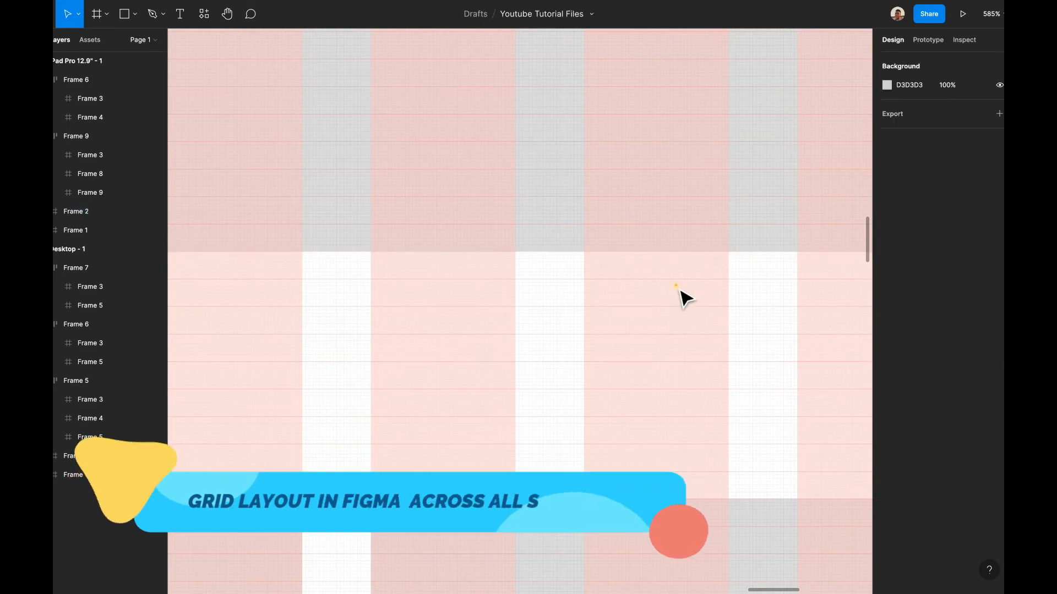
# - Recheck the vertical spacing between Frame 9 and the resized Frame 2 and their edges against the row grid
pyautogui.click(77, 136)
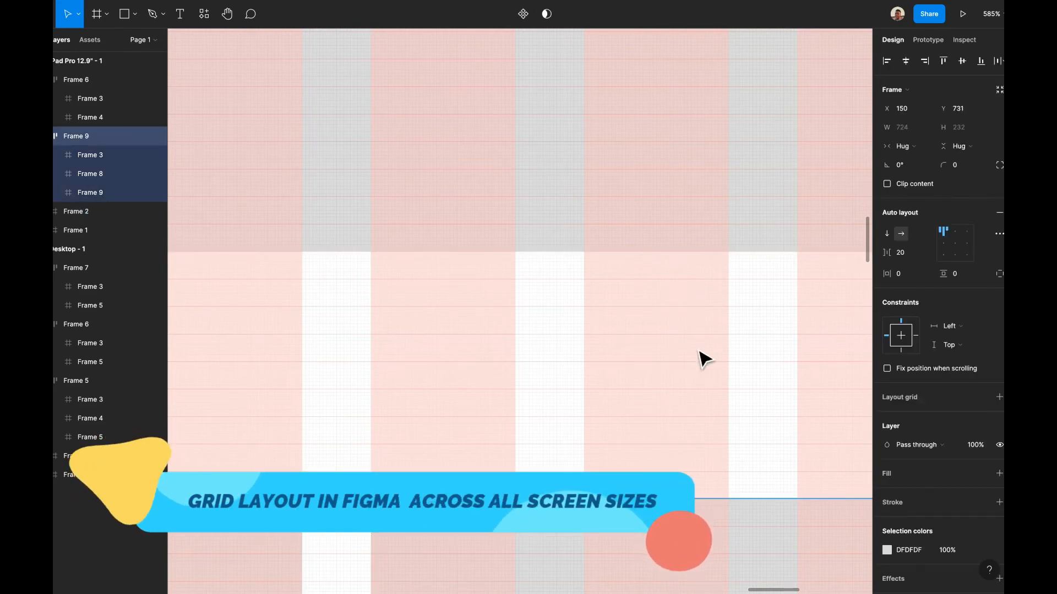
pyautogui.keyDown('shift'); pyautogui.click(634, 218); pyautogui.keyUp('shift')
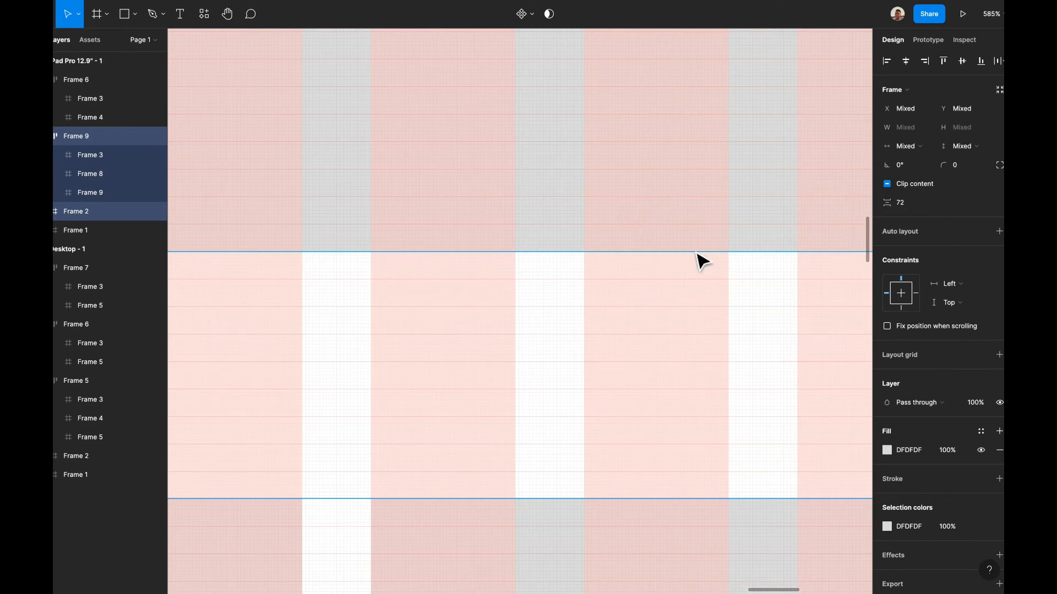
pyautogui.scroll(-3, 669, 264)
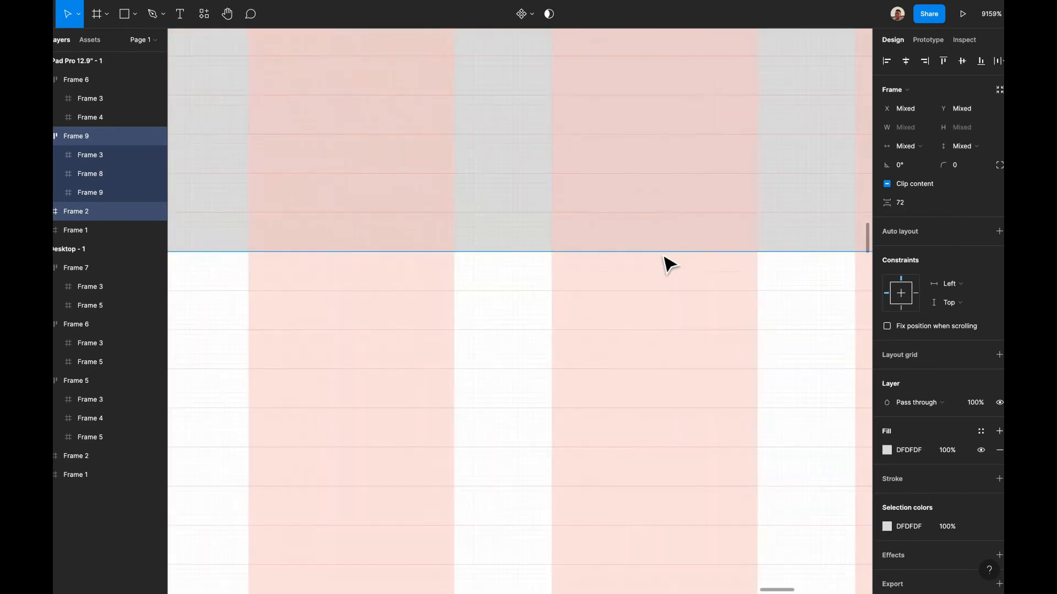
pyautogui.scroll(-3, 664, 285)
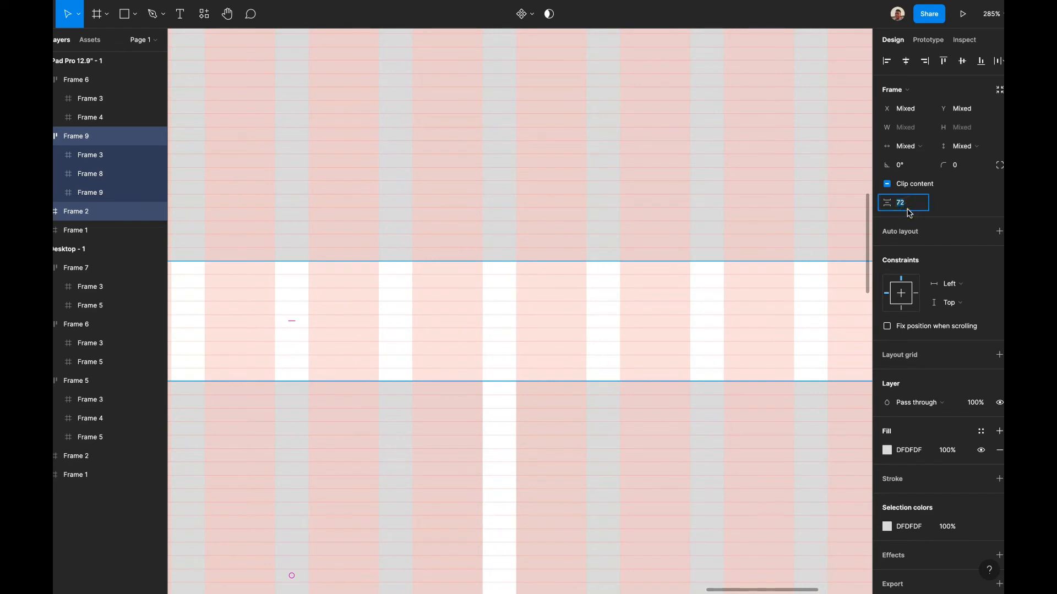
# - Set the vertical spacing between the large block, Frame 2, and the three-card row, Frame 9, to 88 and check both edges against the row grid
pyautogui.press('Return')
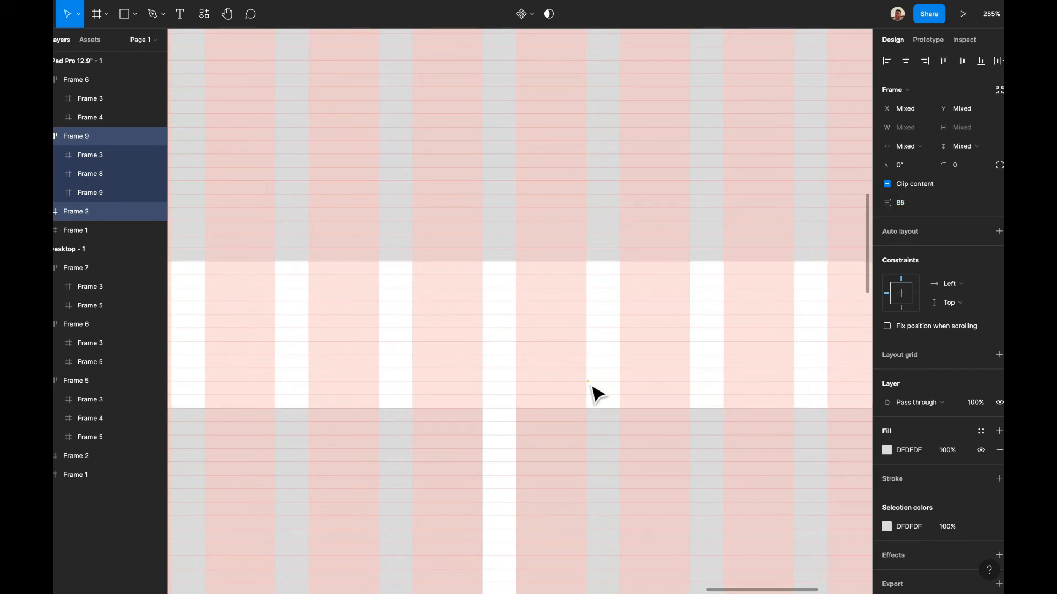
pyautogui.press('Escape')
pyautogui.scroll(10, 597, 394)
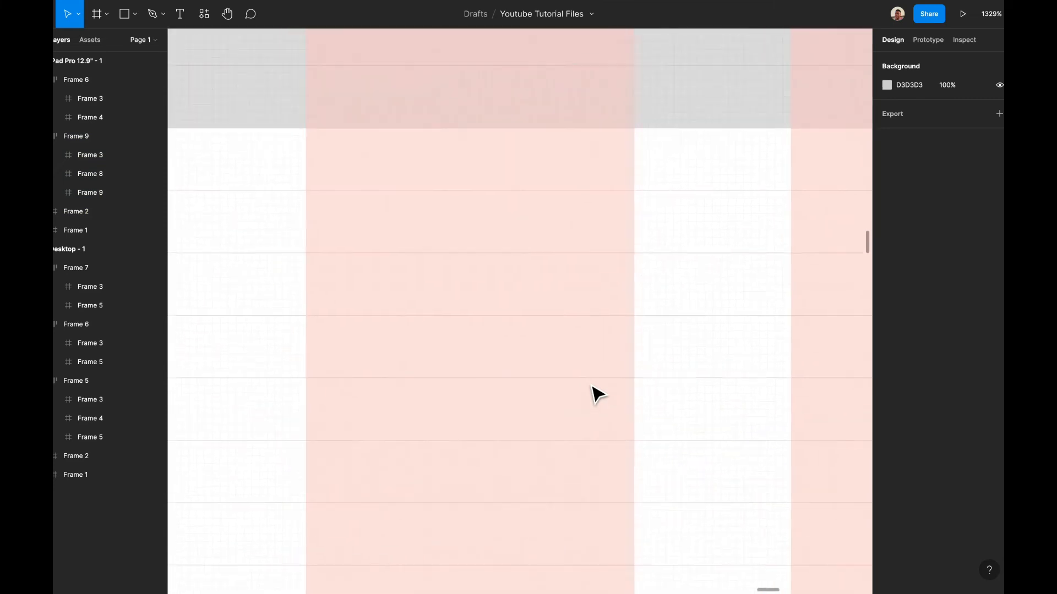
pyautogui.scroll(2, 598, 395)
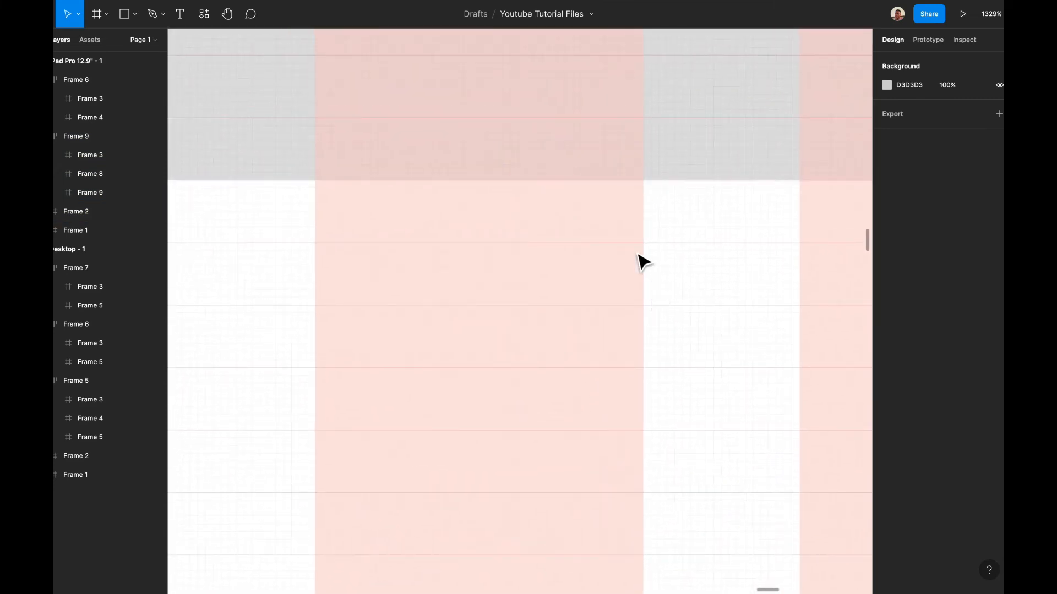
pyautogui.click(611, 177)
pyautogui.scroll(-10, 633, 288)
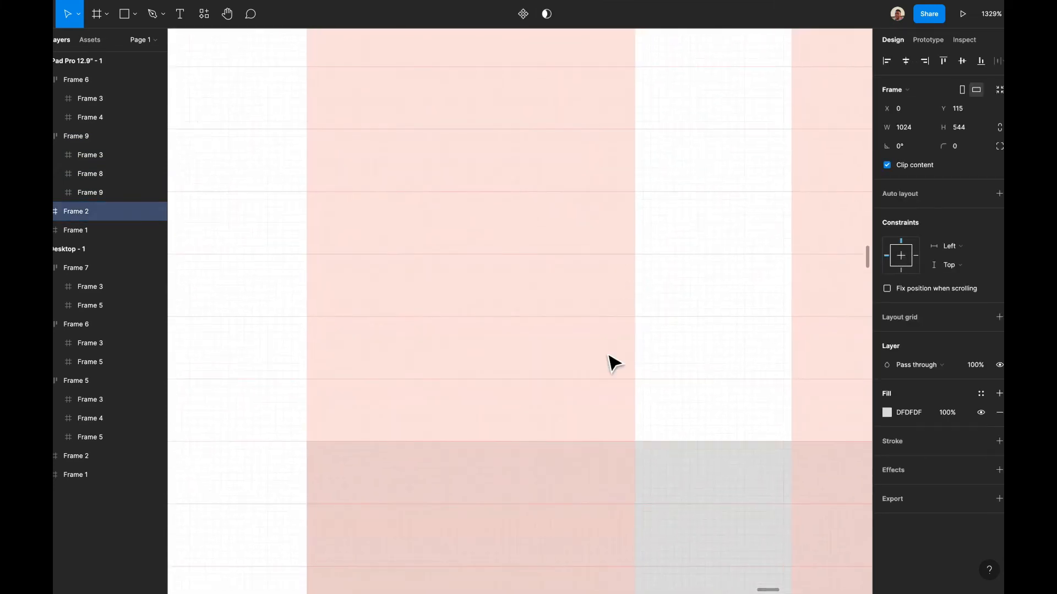
pyautogui.press('Escape')
pyautogui.scroll(-18, 585, 448)
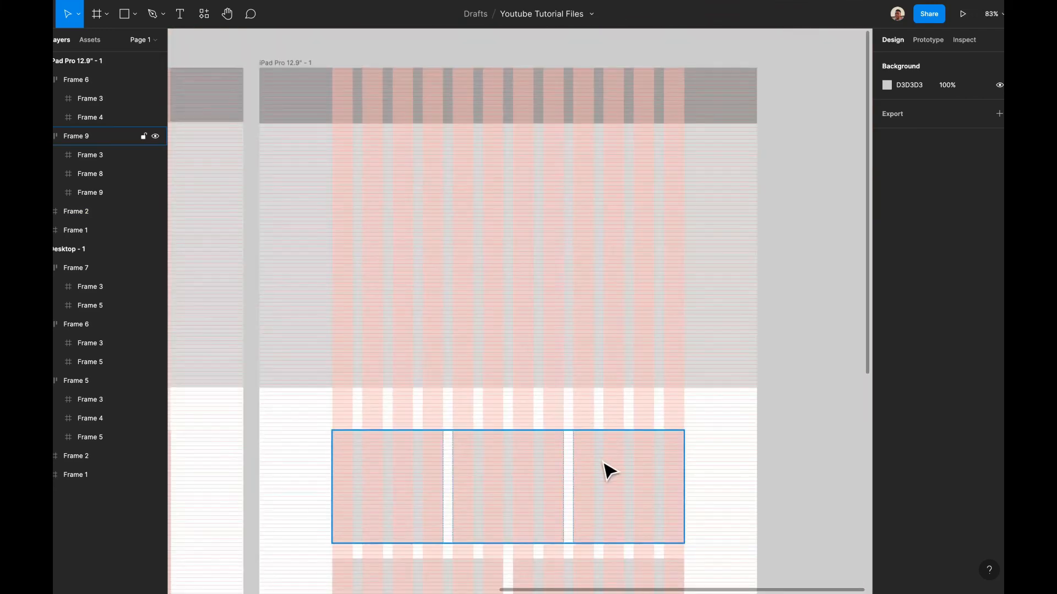
# - Set the vertical spacing between the iPad's three-card row, Frame 9, and two-card row, Frame 6, to 48
pyautogui.click(604, 464)
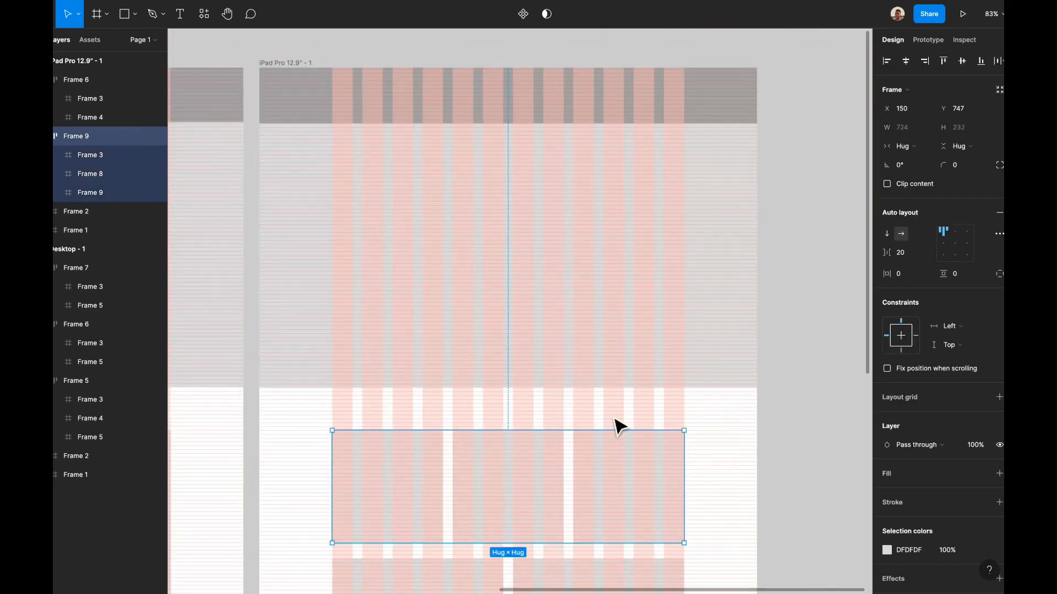
pyautogui.scroll(-3, 611, 435)
pyautogui.click(600, 443)
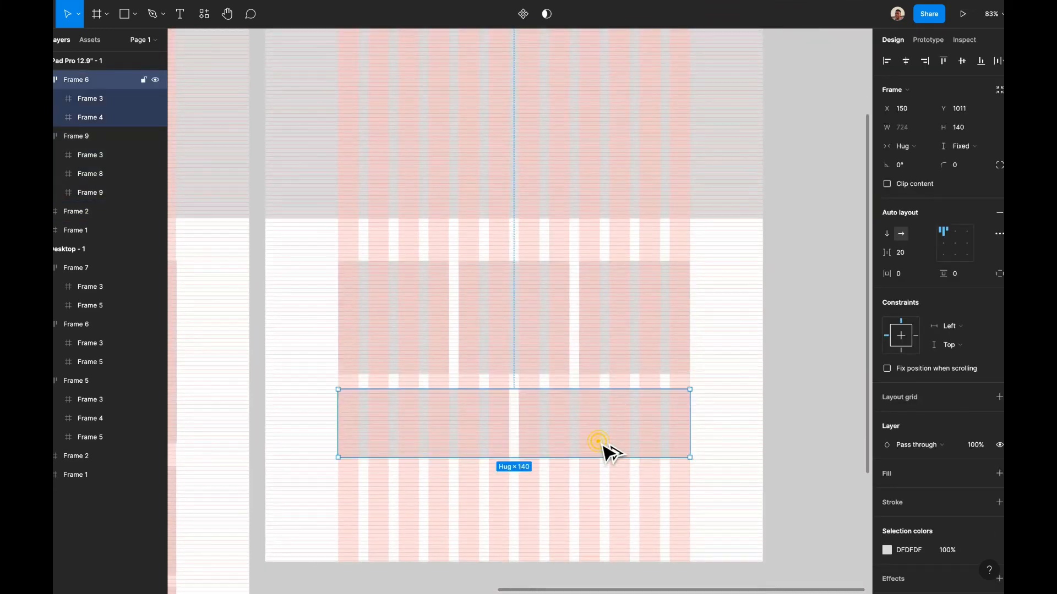
pyautogui.click(605, 359)
pyautogui.click(599, 414)
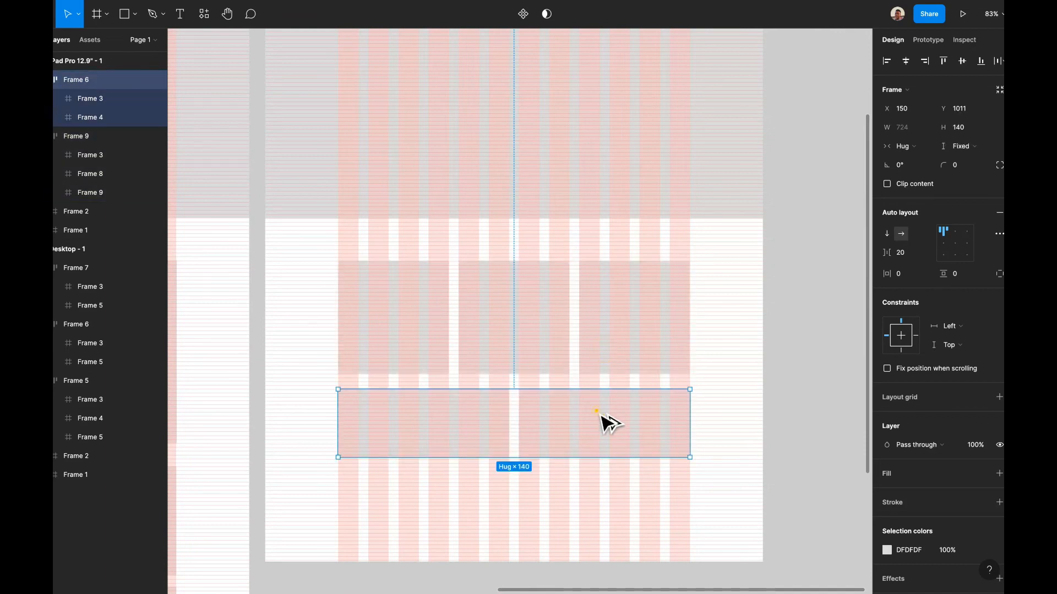
pyautogui.click(618, 370)
pyautogui.keyDown('shift'); pyautogui.click(619, 410); pyautogui.keyUp('shift')
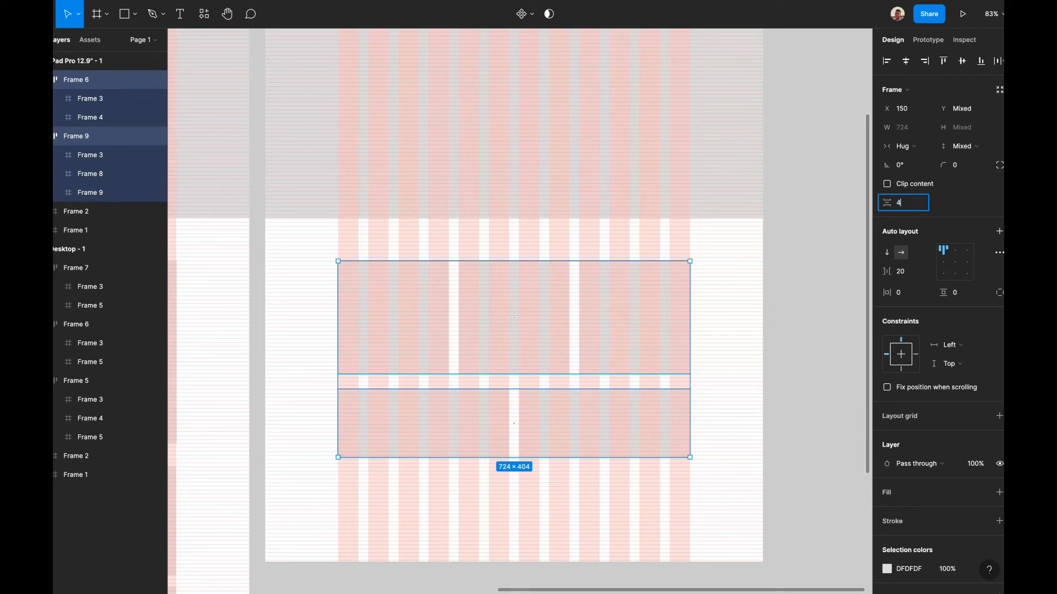
pyautogui.write('48')
pyautogui.press('Return')
pyautogui.click(848, 287)
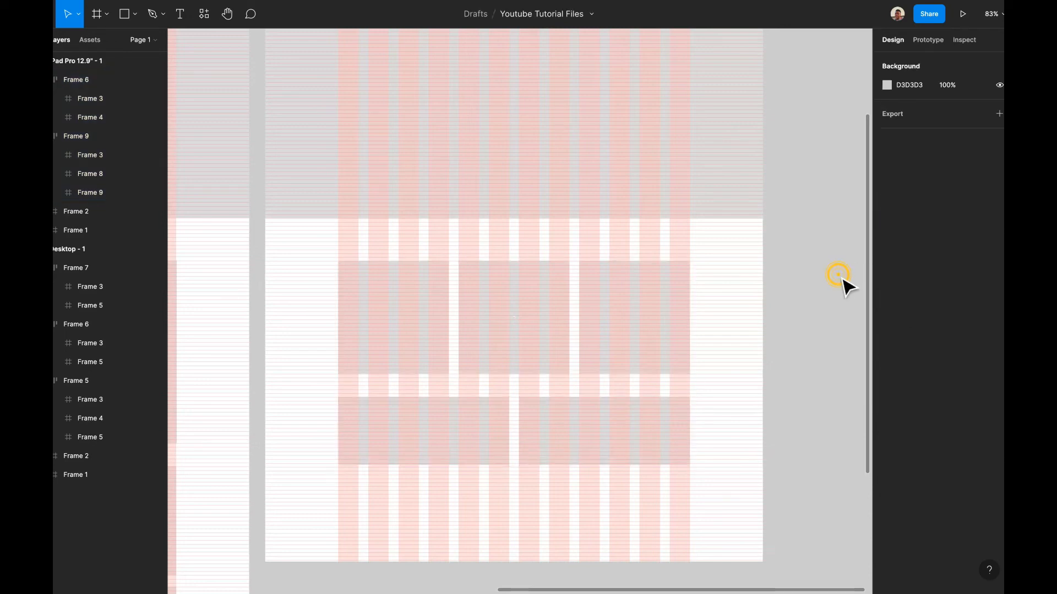
# - Raise the bottom edge of both cards in the iPad's two-card row, Frame 6, to the nearest row grid line
pyautogui.scroll(8, 847, 284)
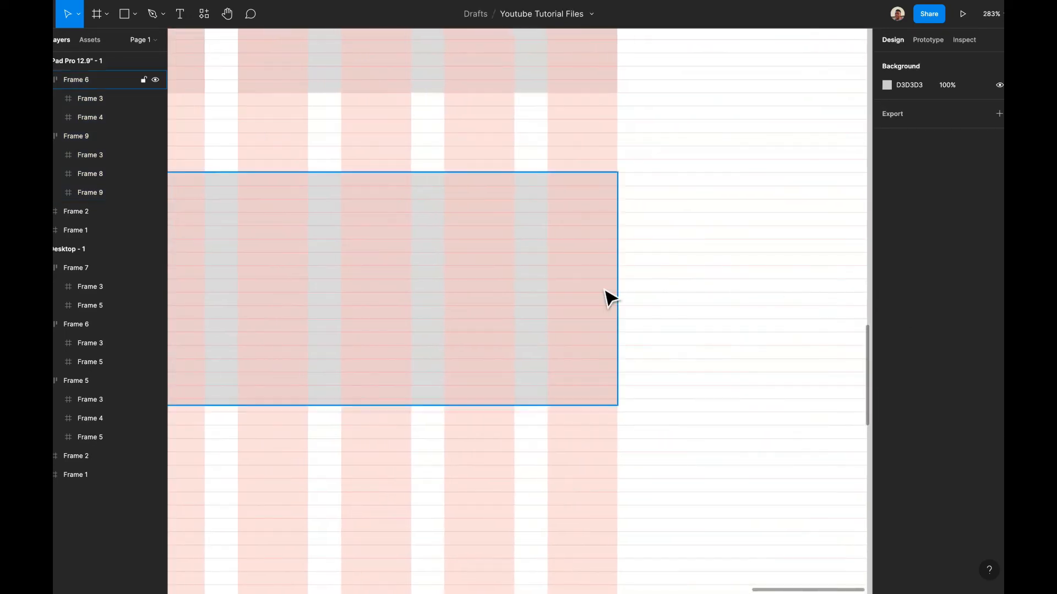
pyautogui.hscroll(-5, 609, 343)
pyautogui.hscroll(-2, 688, 327)
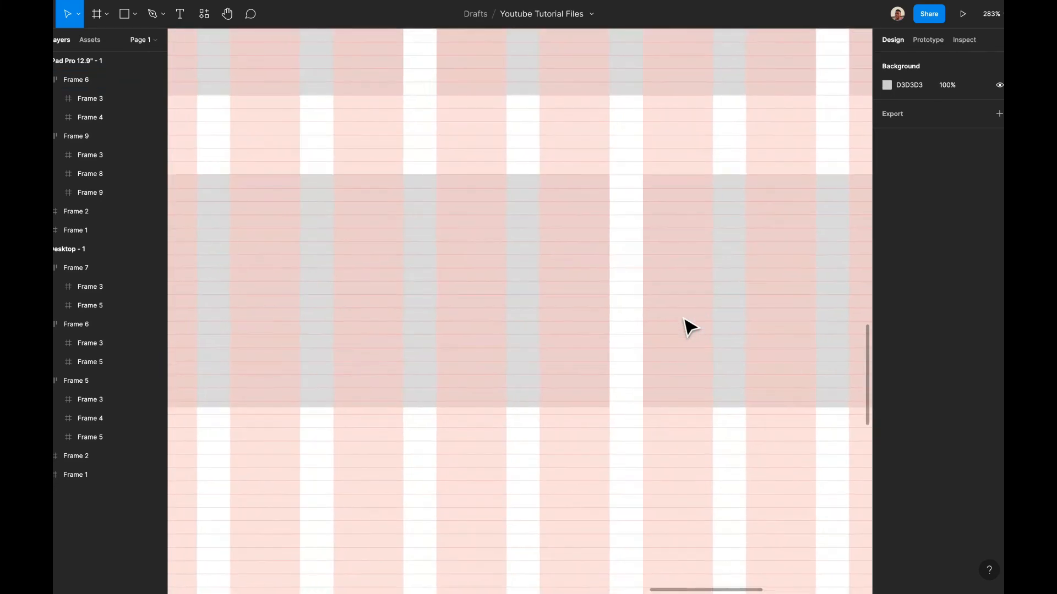
pyautogui.hscroll(-3, 673, 259)
pyautogui.scroll(3, 673, 258)
pyautogui.click(533, 395)
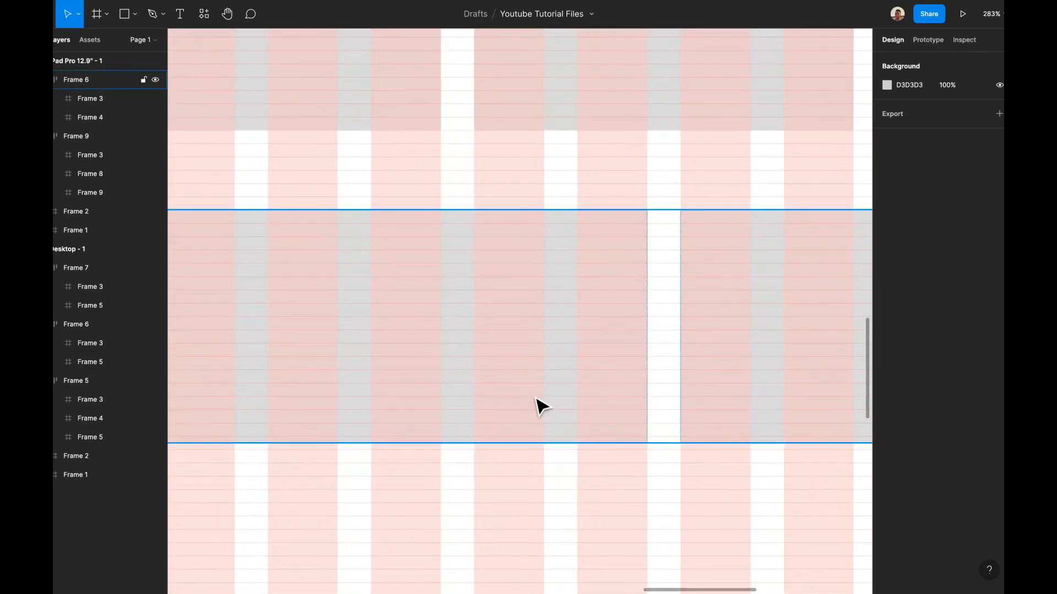
pyautogui.keyDown('shift'); pyautogui.click(710, 432); pyautogui.keyUp('shift')
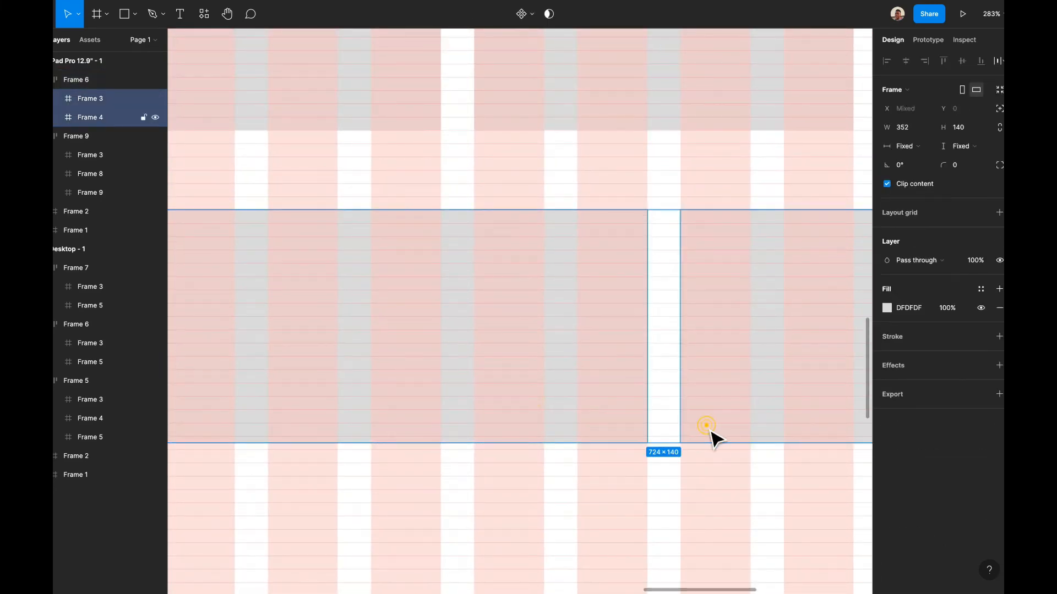
pyautogui.moveTo(712, 452); pyautogui.dragTo(712, 445)
pyautogui.click(709, 477)
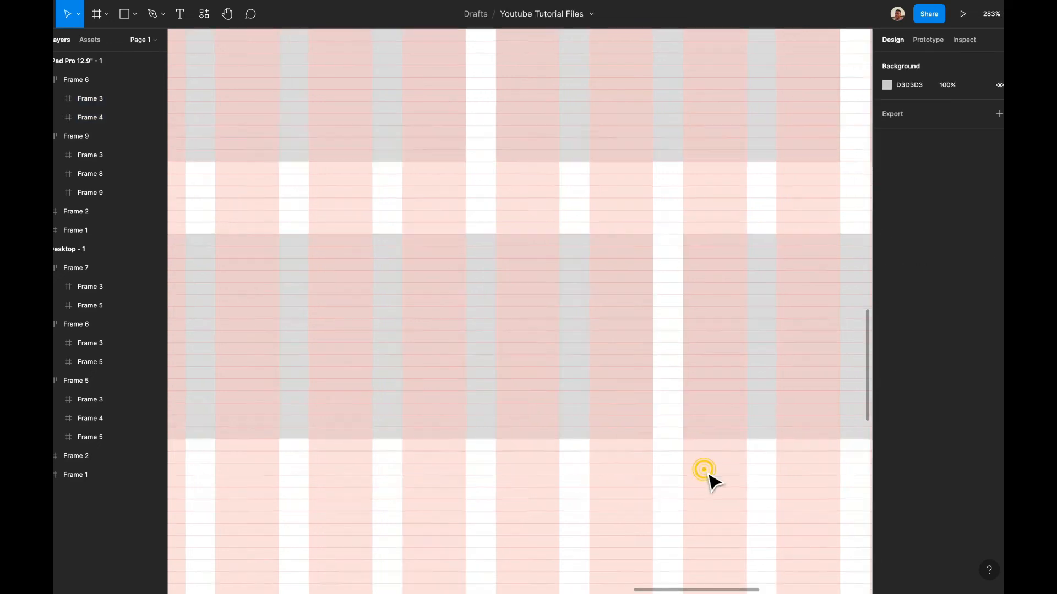
# - Review the iPad layout as a whole and compare its blocks and spacing with the desktop layout beside it
pyautogui.scroll(-10, 708, 479)
pyautogui.scroll(-5, 769, 428)
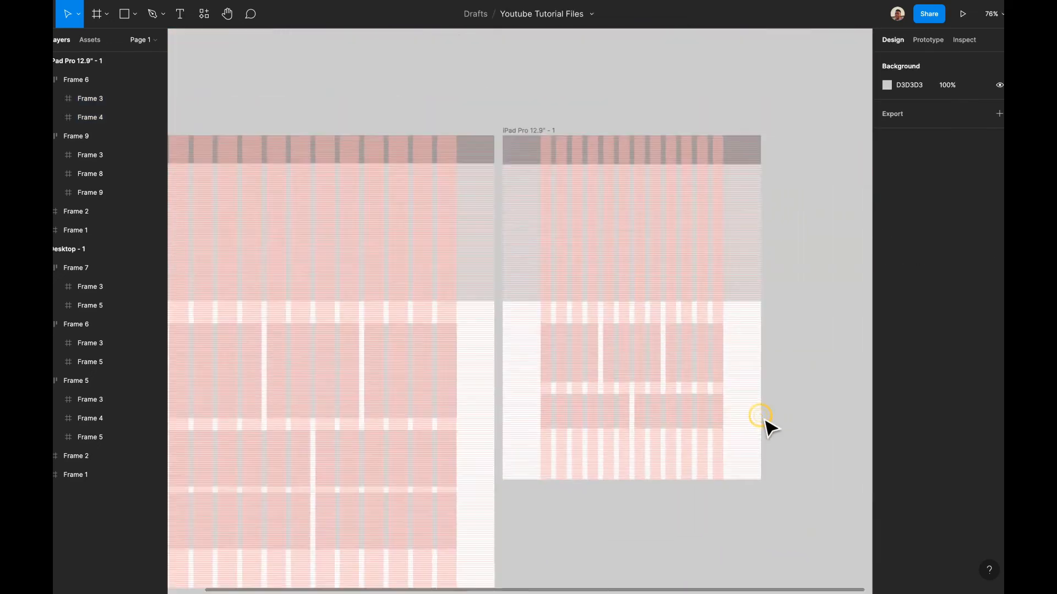
pyautogui.scroll(4, 770, 418)
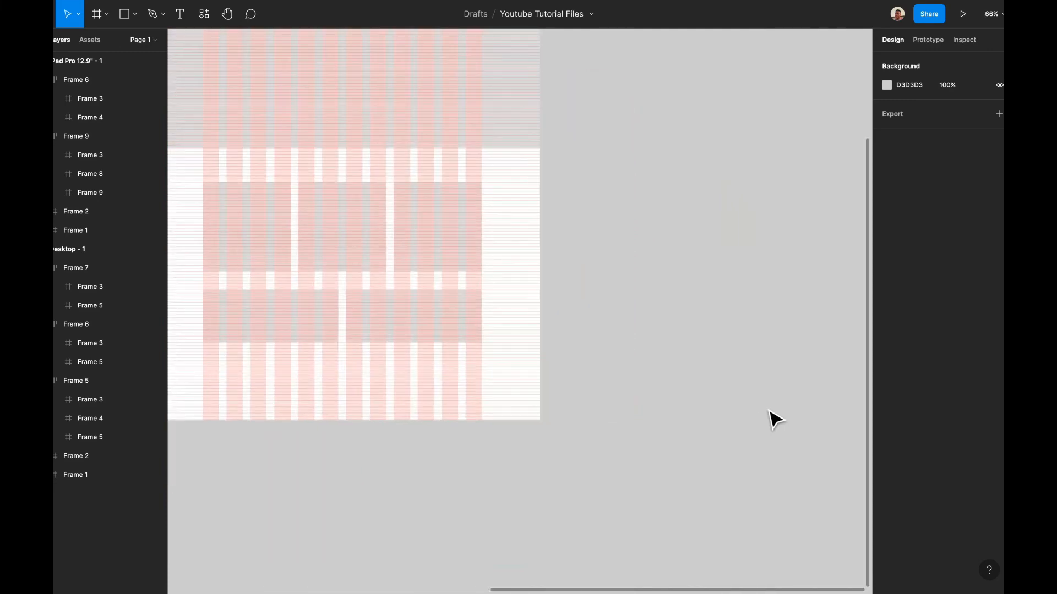
pyautogui.scroll(4, 771, 418)
pyautogui.hscroll(-3, 771, 418)
pyautogui.scroll(-6, 681, 253)
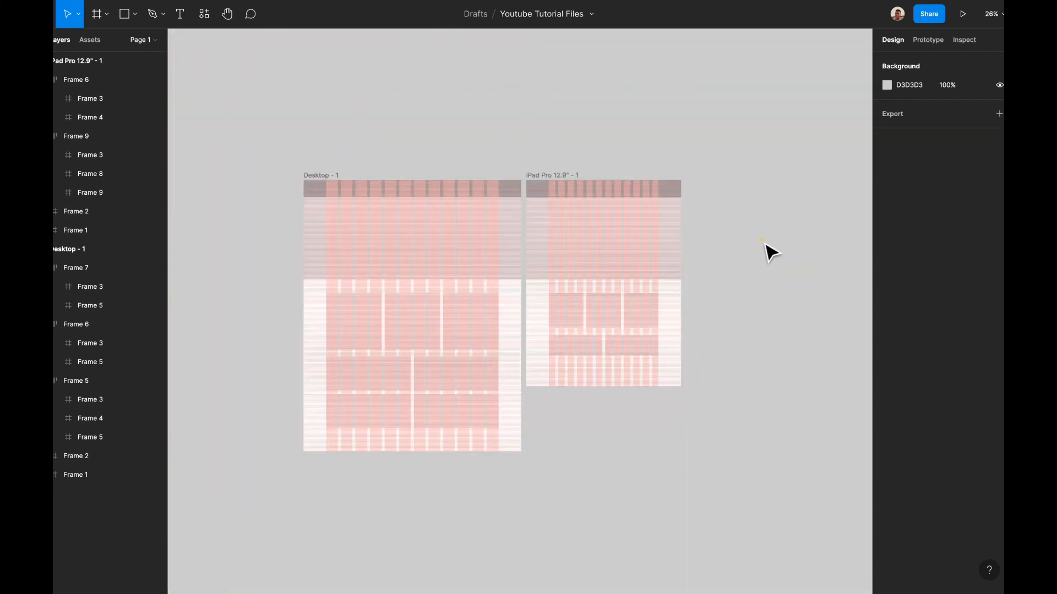
pyautogui.hscroll(2, 771, 253)
pyautogui.scroll(5, 771, 253)
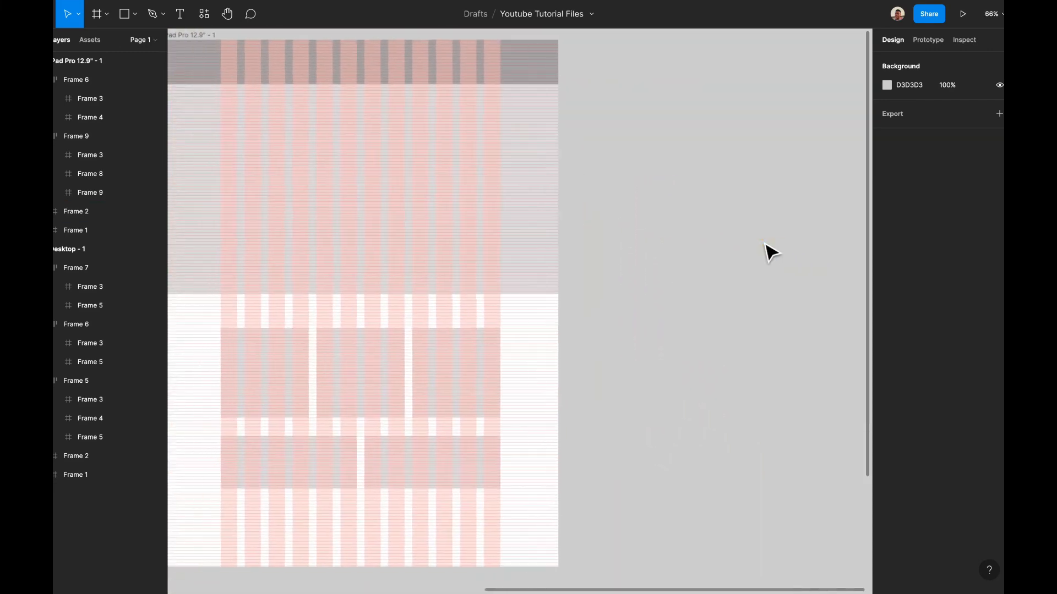
pyautogui.hscroll(-3, 770, 253)
pyautogui.scroll(-5, 764, 252)
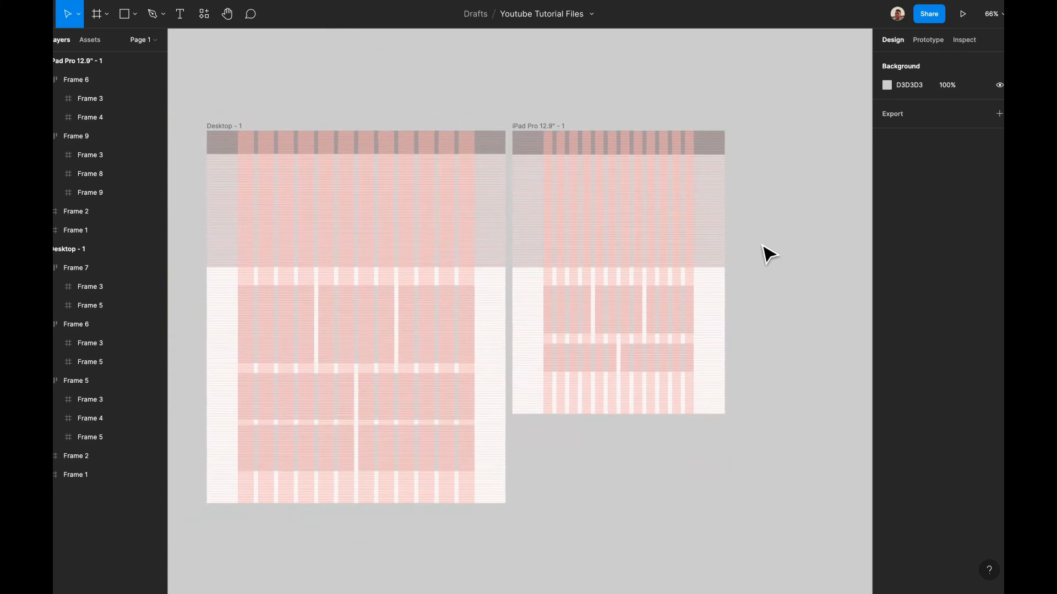
pyautogui.click(535, 128)
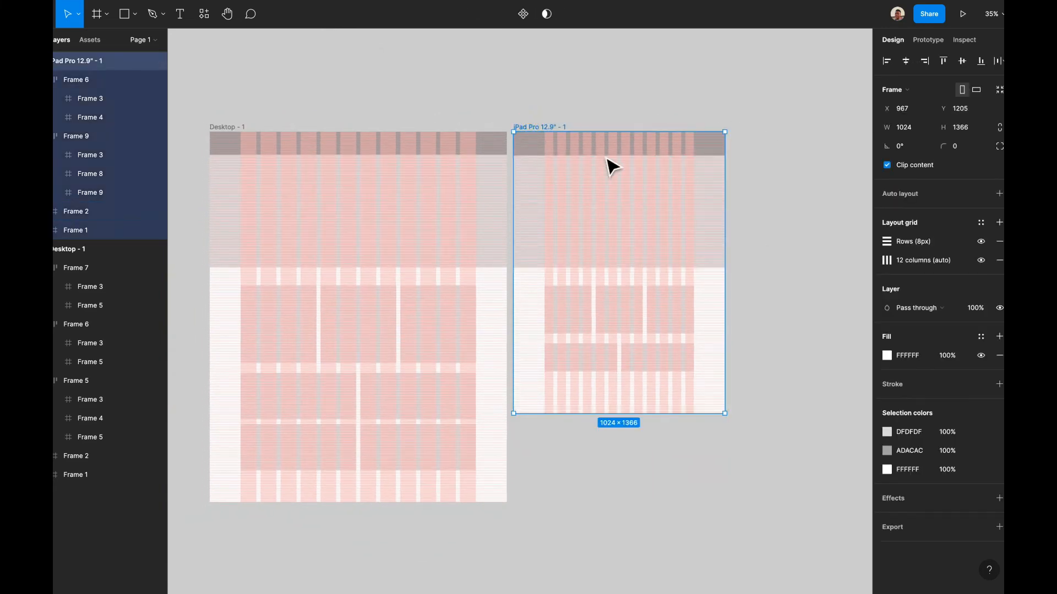
pyautogui.click(578, 65)
pyautogui.hscroll(4, 525, 116)
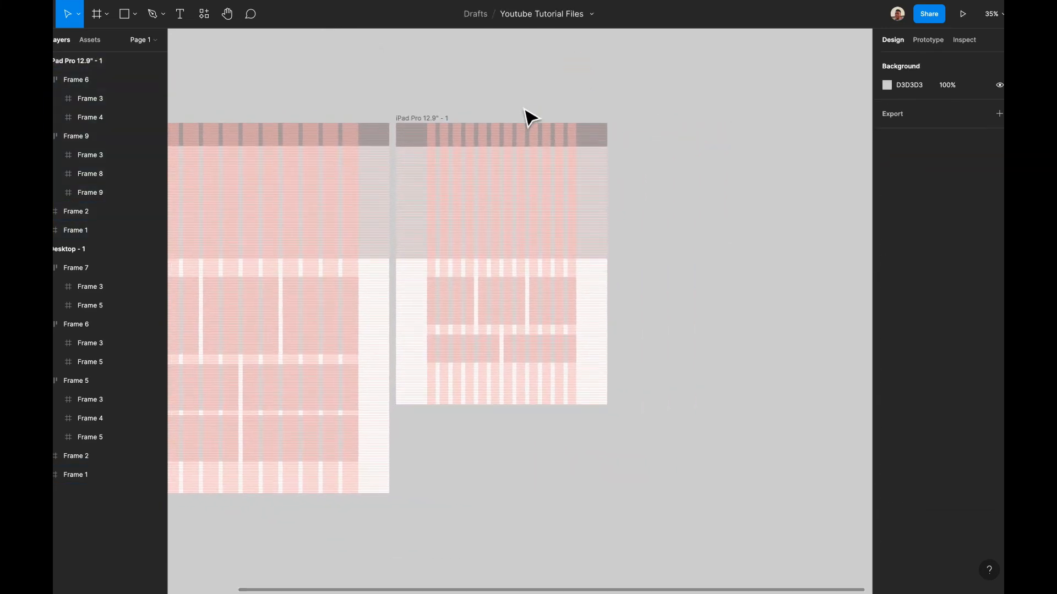
pyautogui.scroll(5, 529, 117)
pyautogui.scroll(-5, 526, 117)
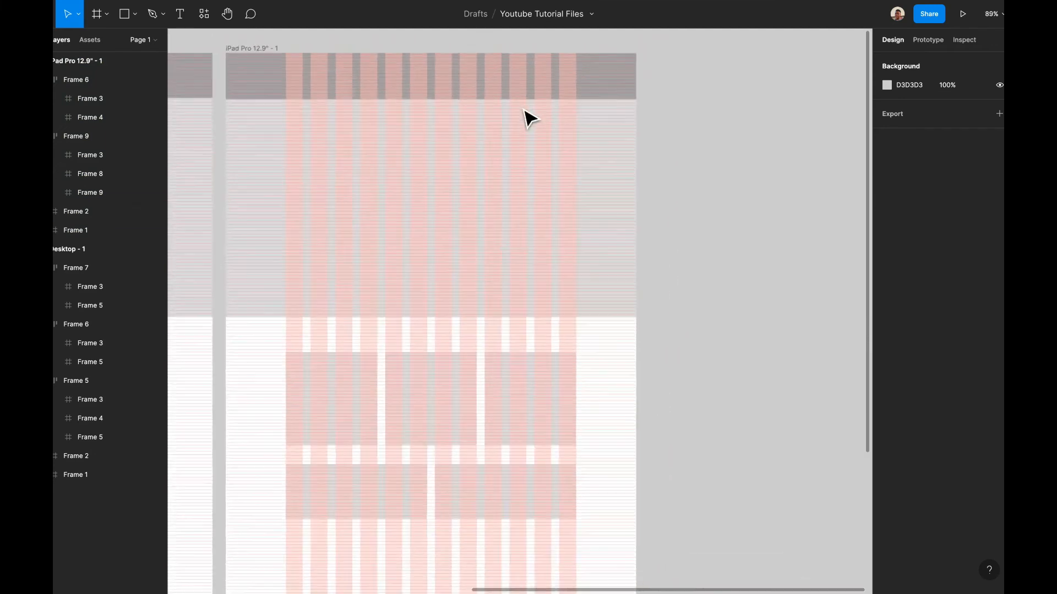
# - Add an iPhone 11 Pro Max frame, 414 × 896, beside the iPad Pro 12.9" frame
pyautogui.click(98, 15)
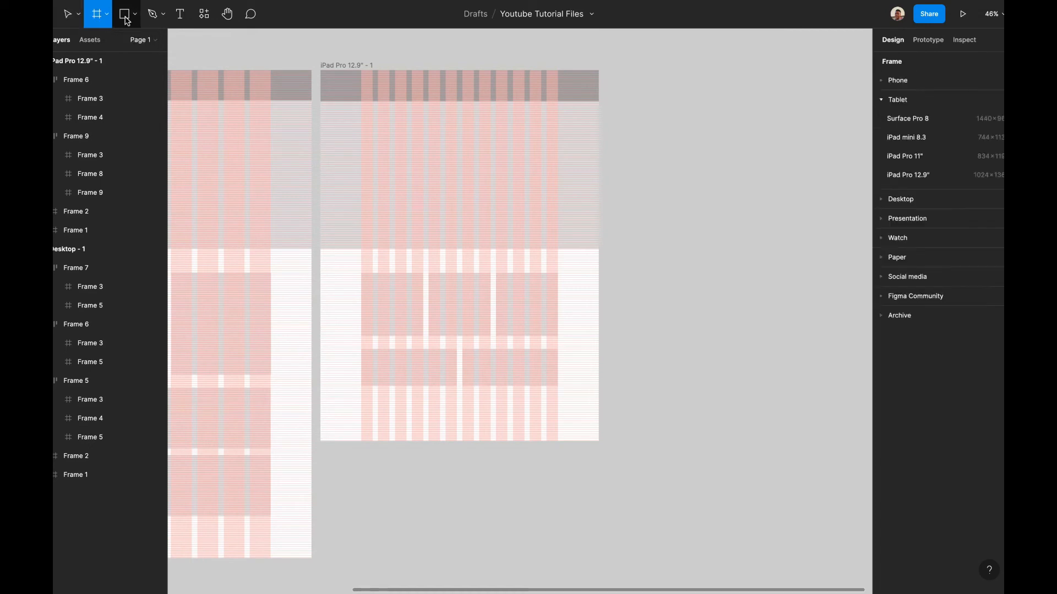
pyautogui.click(898, 80)
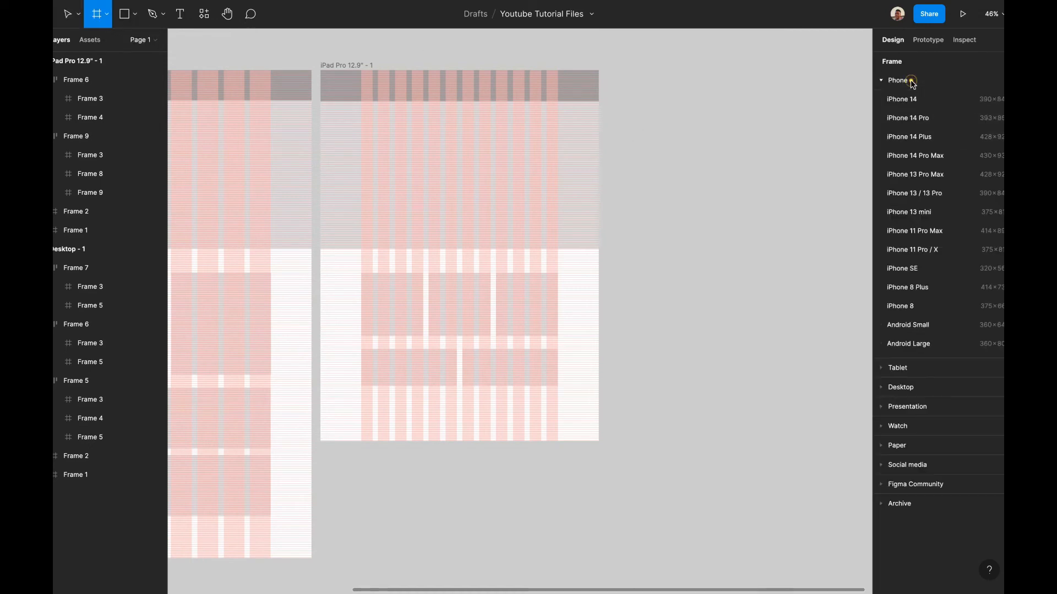
pyautogui.click(920, 231)
pyautogui.moveTo(676, 240); pyautogui.dragTo(678, 131)
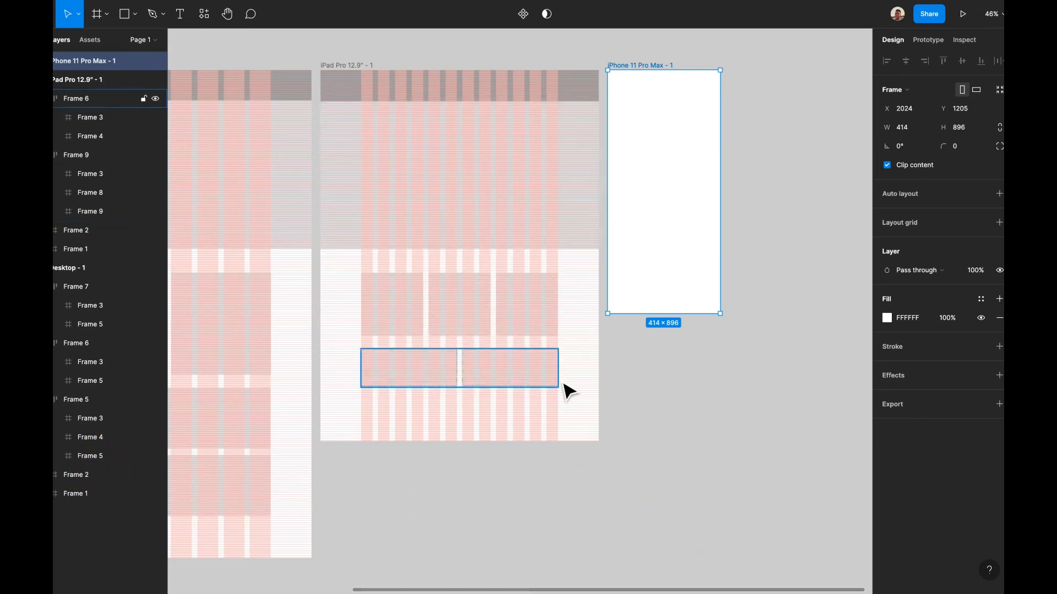
pyautogui.scroll(5, 658, 395)
pyautogui.scroll(5, 664, 395)
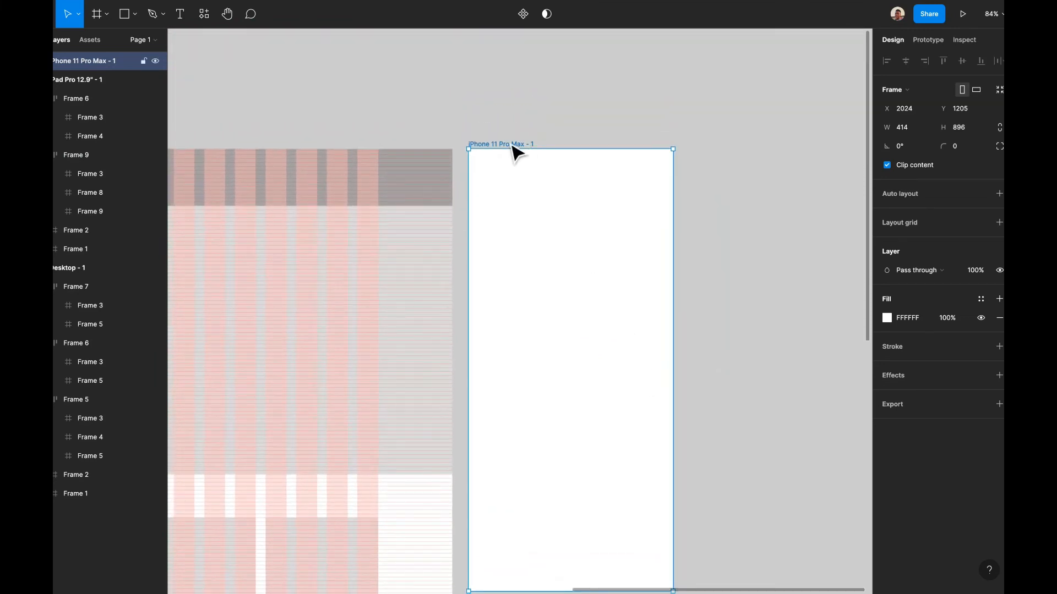
pyautogui.hscroll(-5, 515, 150)
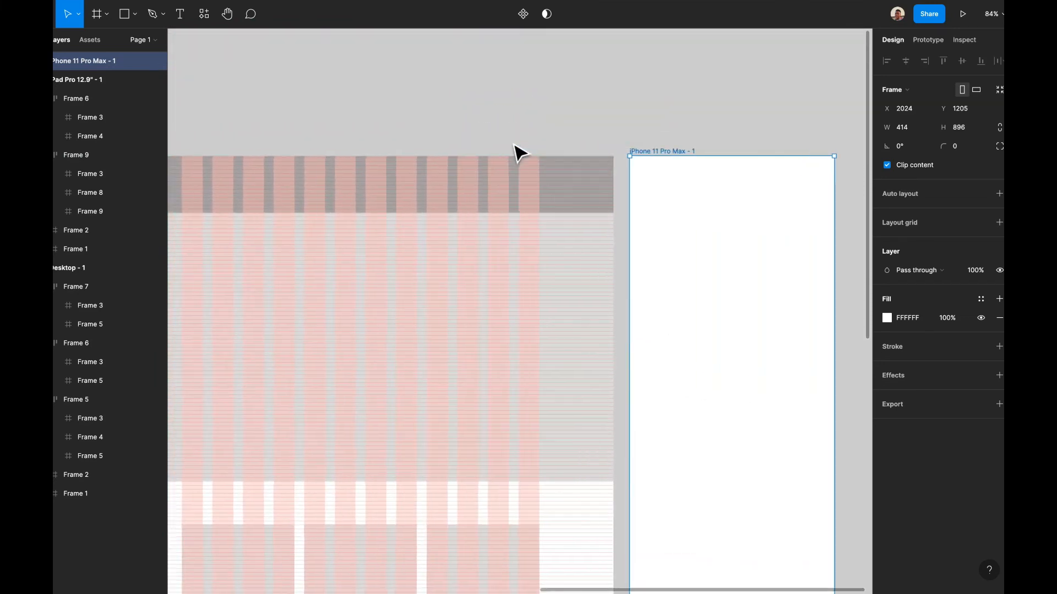
pyautogui.scroll(-4, 515, 150)
pyautogui.scroll(-2, 518, 152)
pyautogui.hscroll(3, 517, 152)
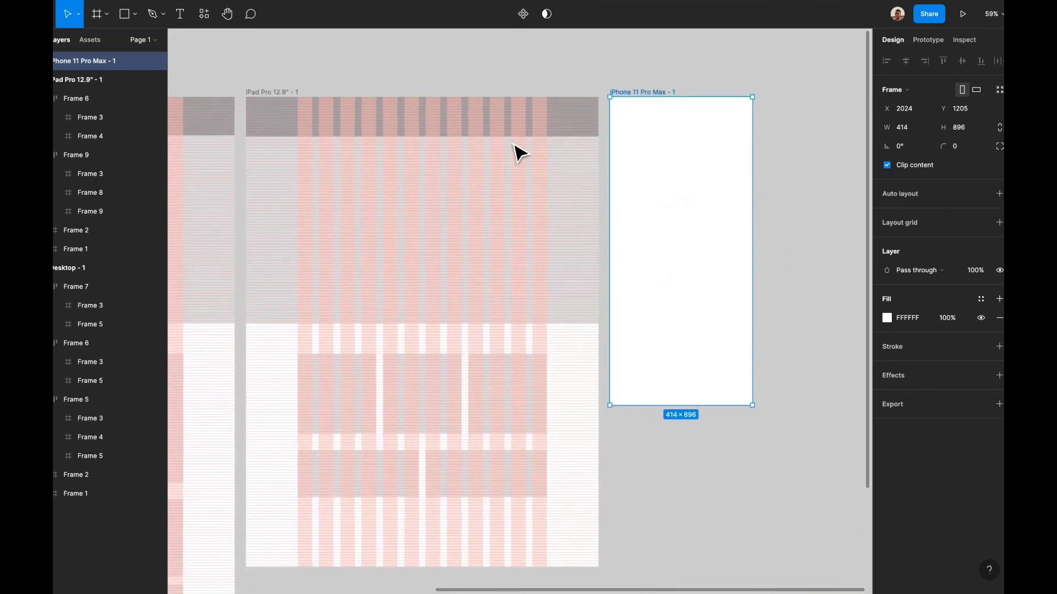
pyautogui.scroll(1, 517, 151)
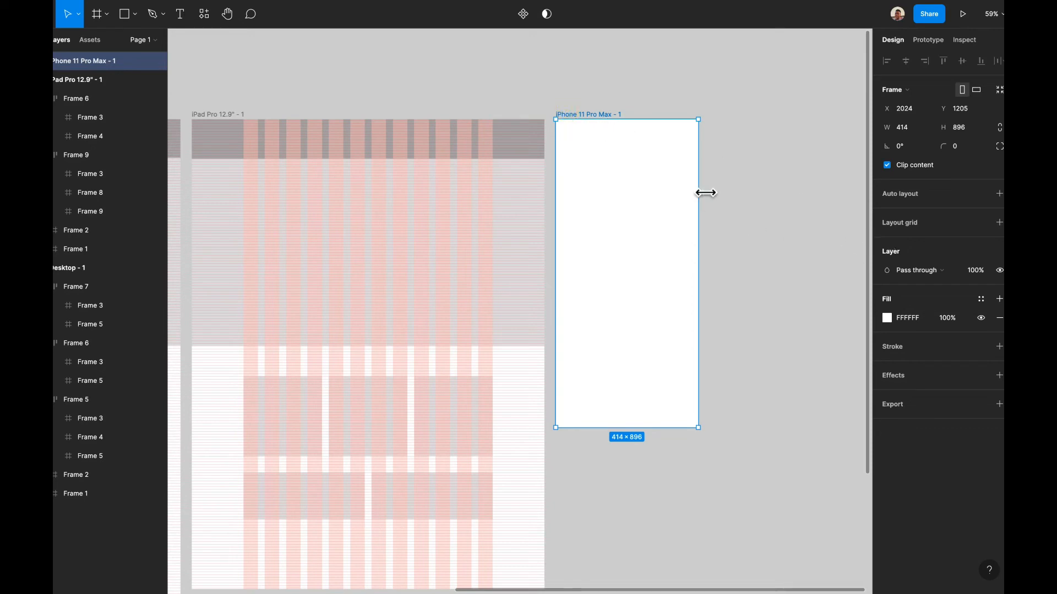
# - Add a column layout grid to the iPhone 11 Pro Max frame with 4 columns and a margin of 20
pyautogui.click(895, 229)
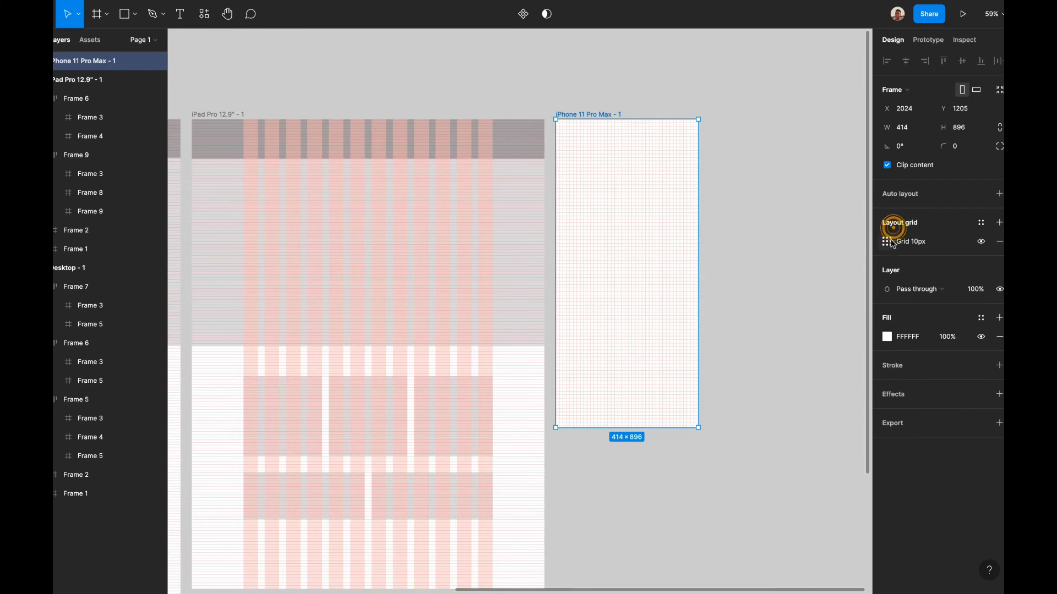
pyautogui.click(888, 242)
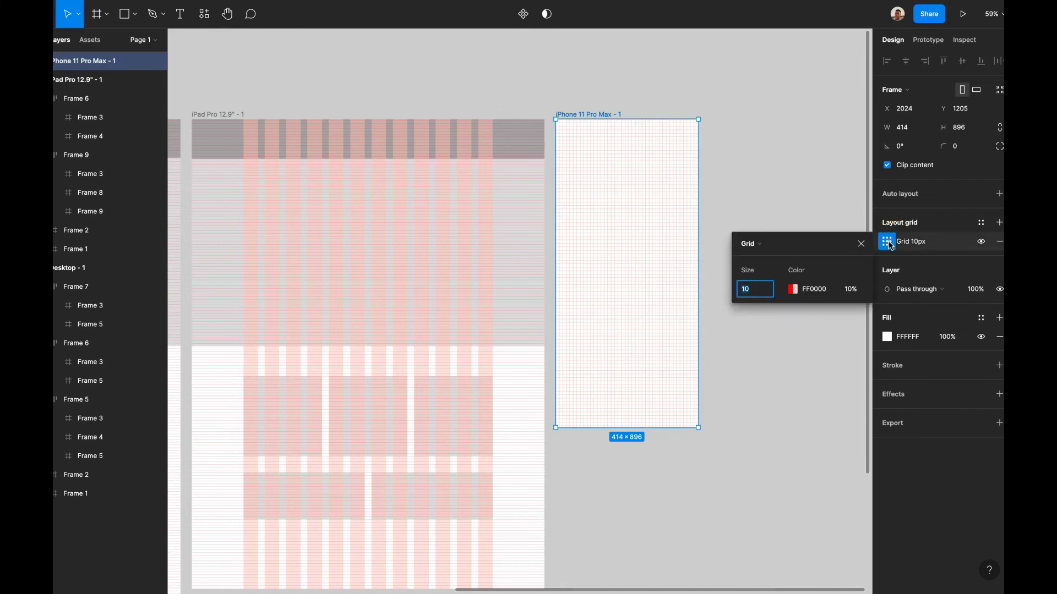
pyautogui.click(771, 252)
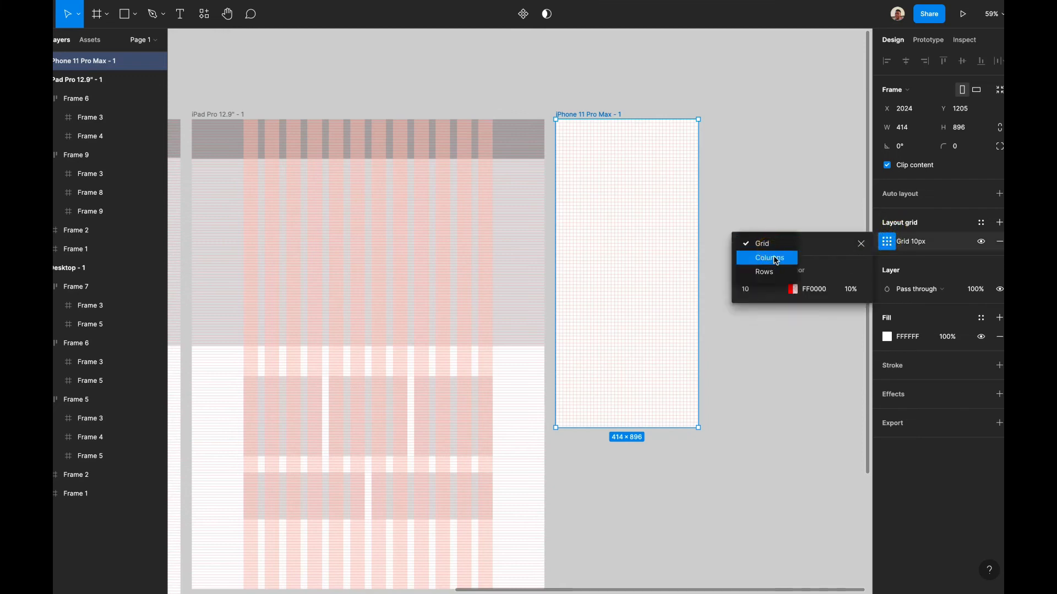
pyautogui.click(769, 258)
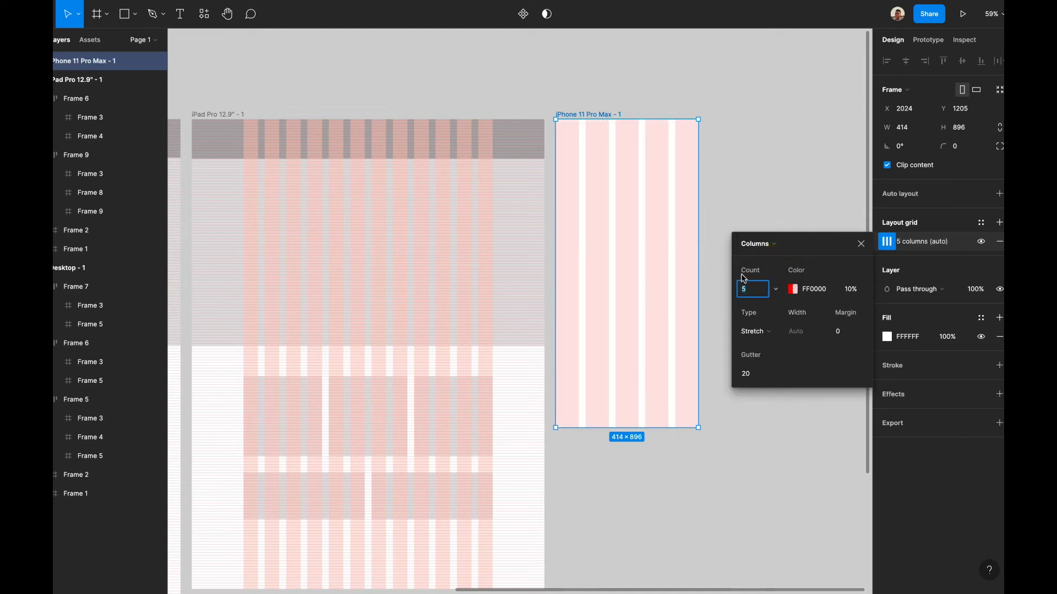
pyautogui.click(777, 294)
pyautogui.click(763, 274)
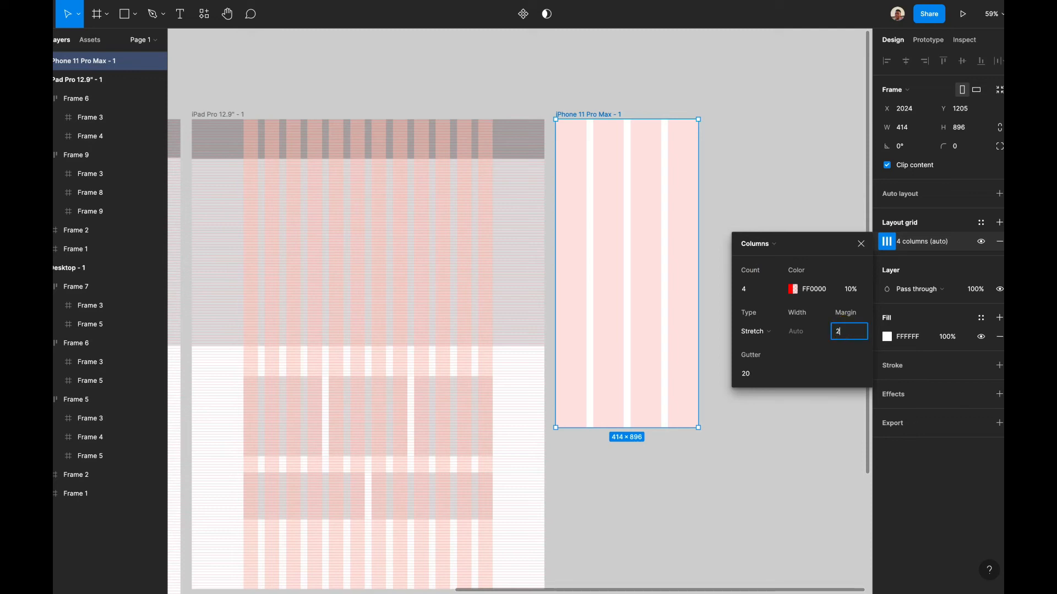
pyautogui.write('20')
pyautogui.press('Return')
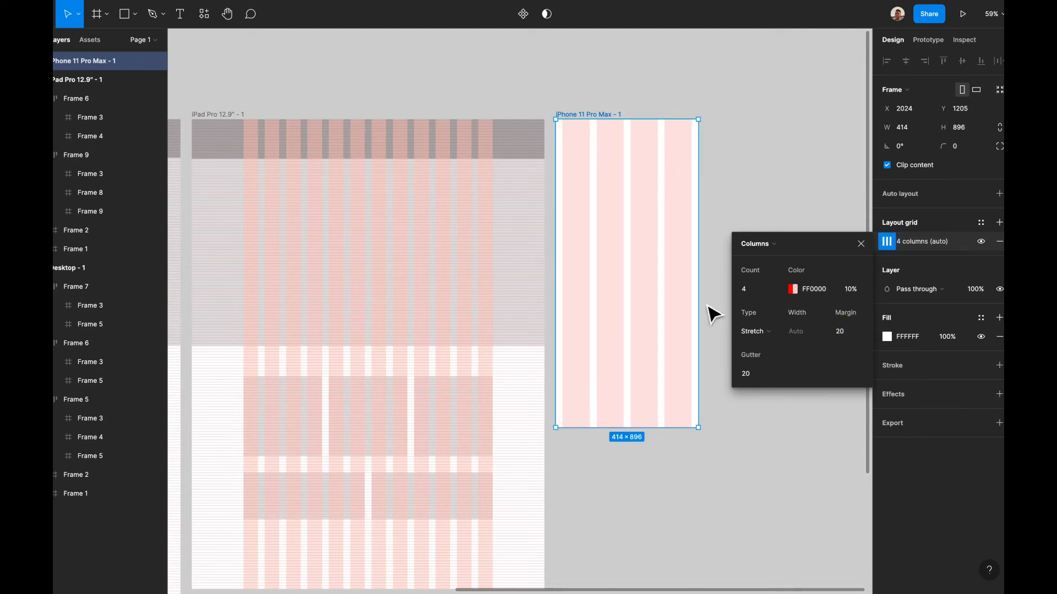
pyautogui.scroll(5, 713, 315)
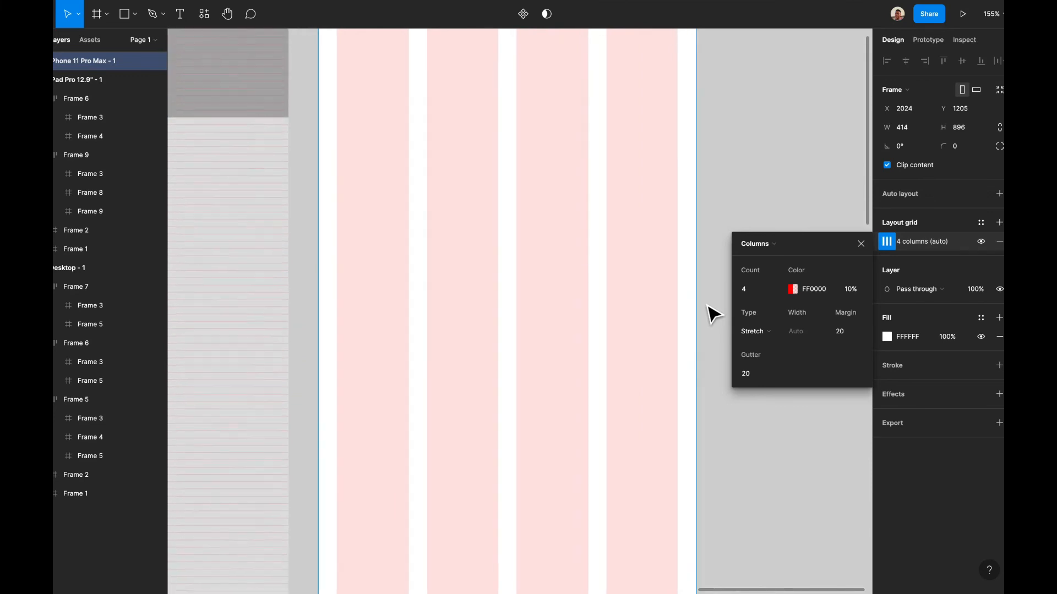
pyautogui.scroll(3, 714, 315)
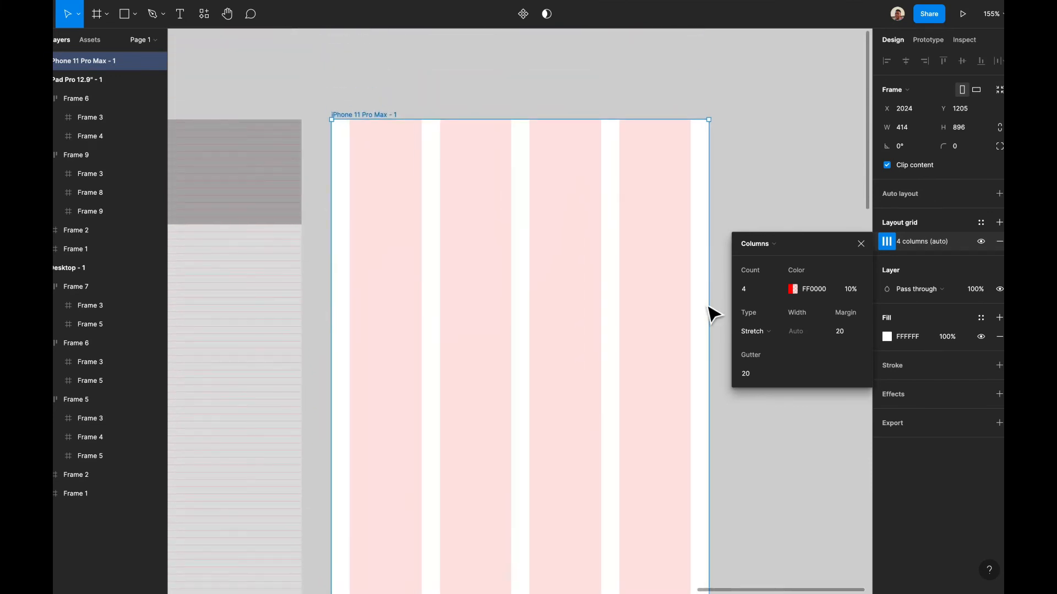
pyautogui.scroll(-1, 714, 315)
pyautogui.hscroll(1, 713, 315)
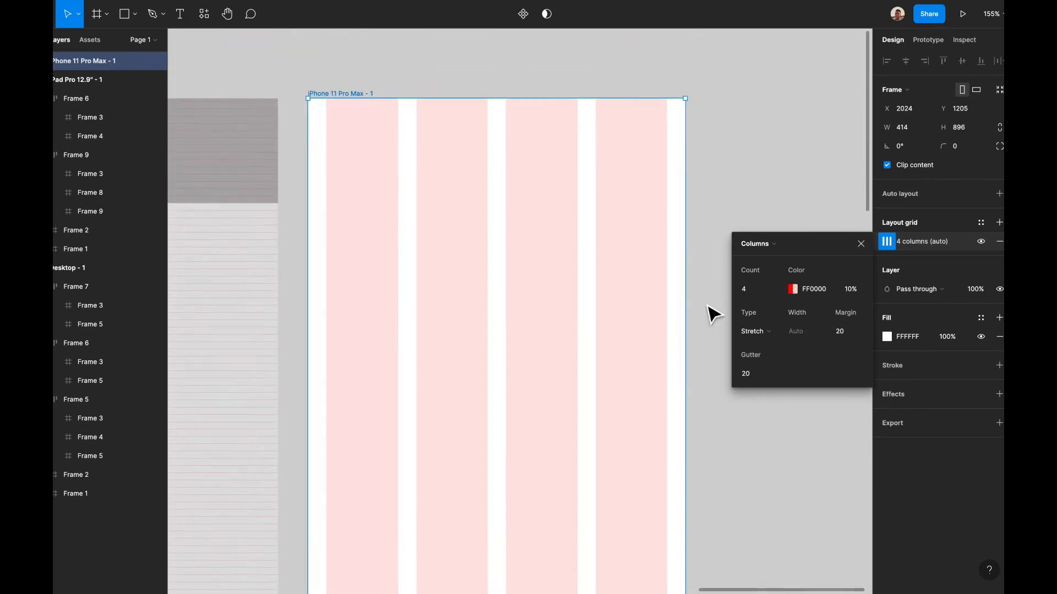
pyautogui.click(770, 178)
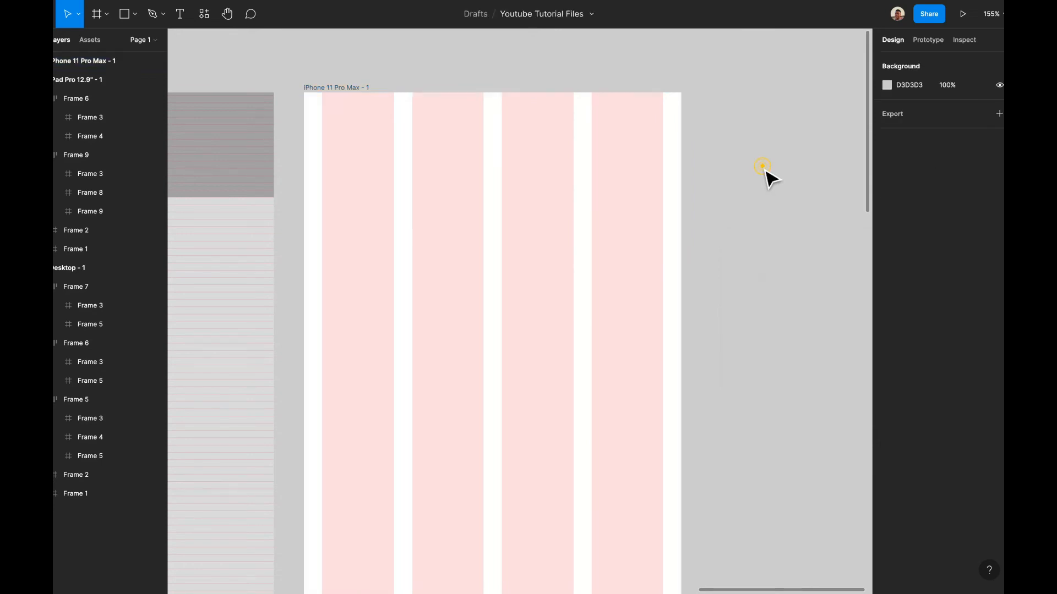
# - Add a rows layout grid to the iPhone 11 Pro Max frame with an Auto count and a gutter of 0
pyautogui.click(578, 193)
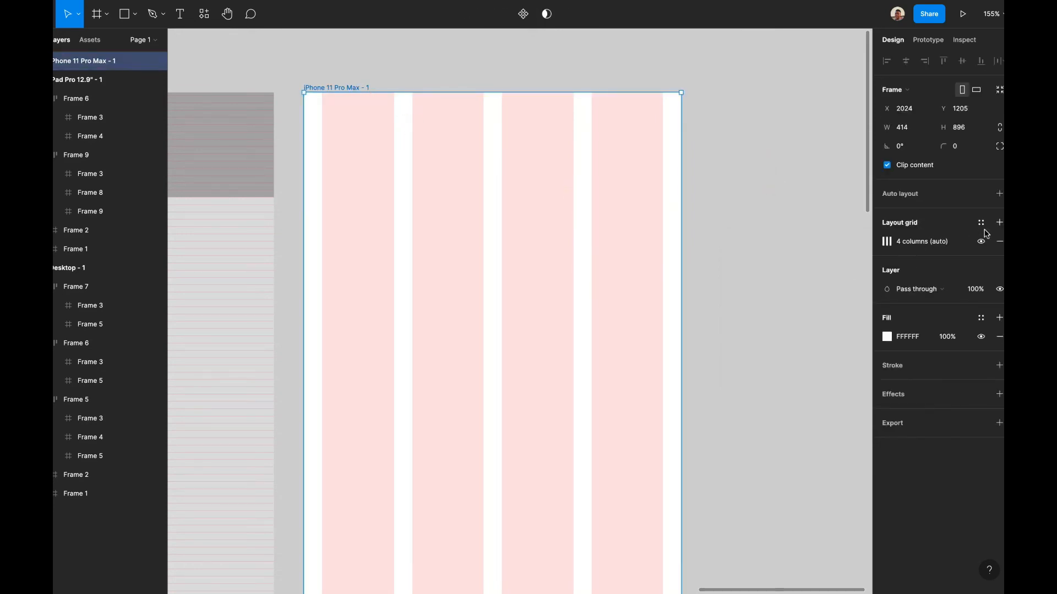
pyautogui.click(999, 223)
pyautogui.click(888, 241)
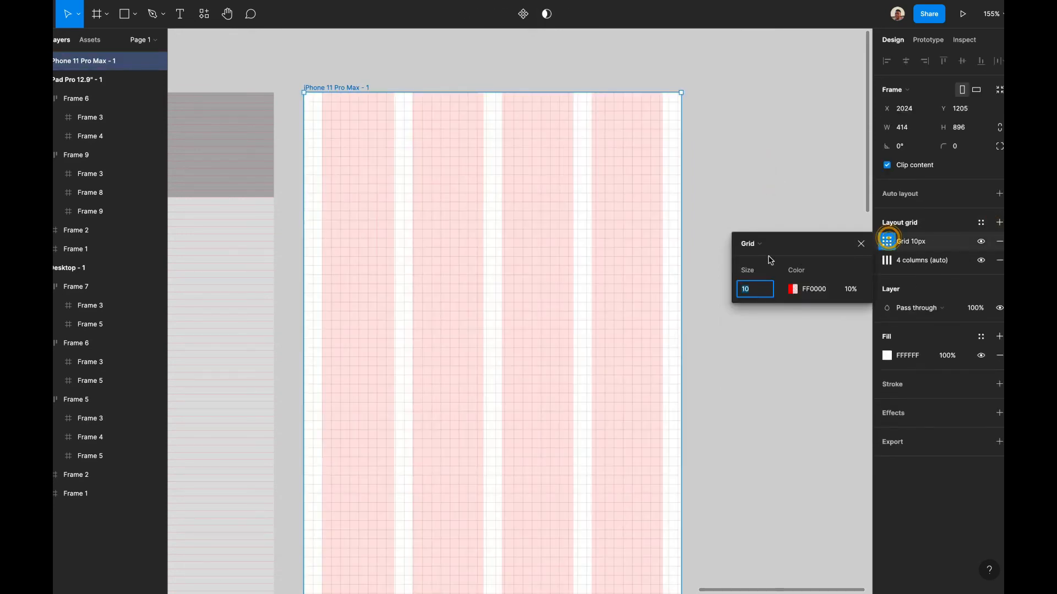
pyautogui.click(764, 246)
pyautogui.click(765, 271)
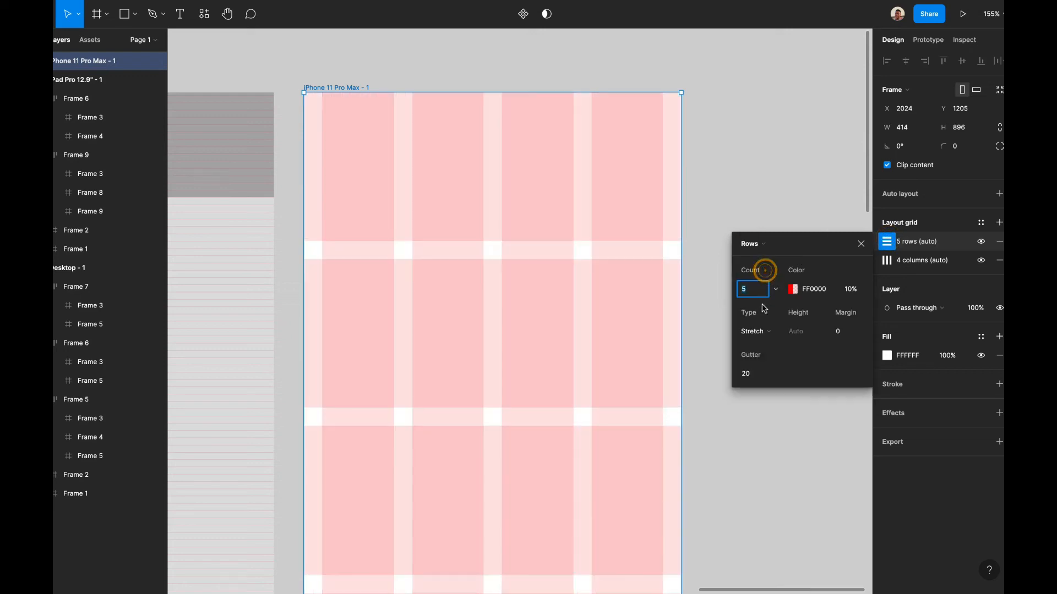
pyautogui.click(775, 292)
pyautogui.click(764, 212)
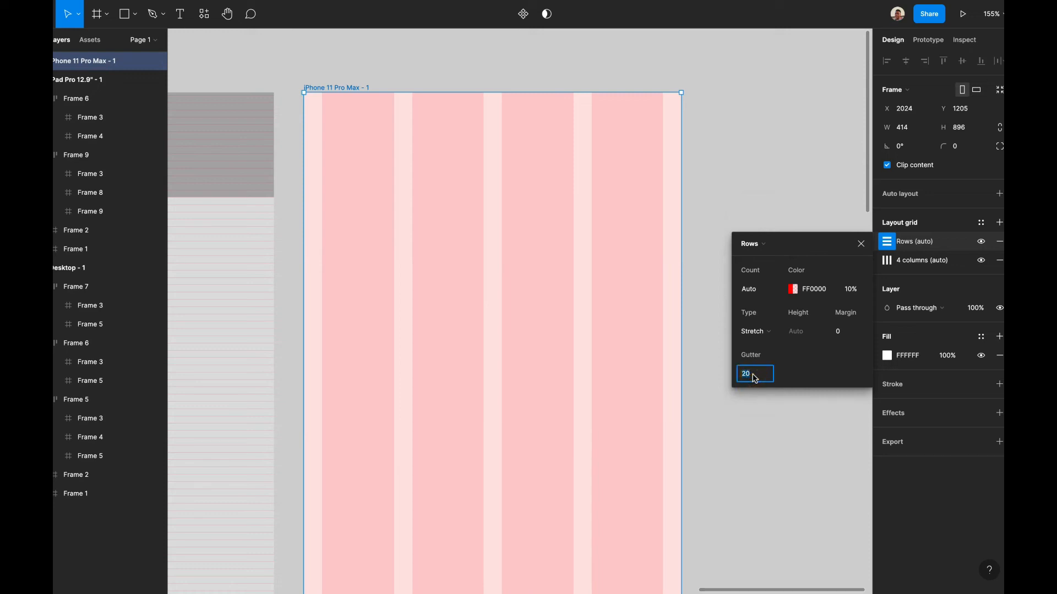
pyautogui.press('Return')
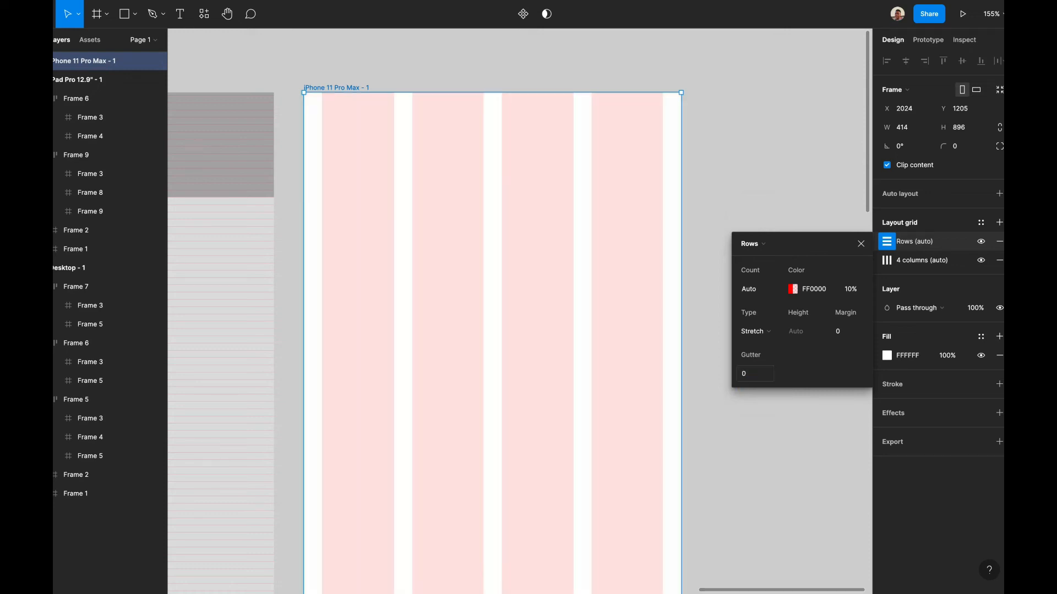
# - Set the iPhone frame's rows grid to Center type with a row height of 8
pyautogui.click(771, 333)
pyautogui.click(764, 317)
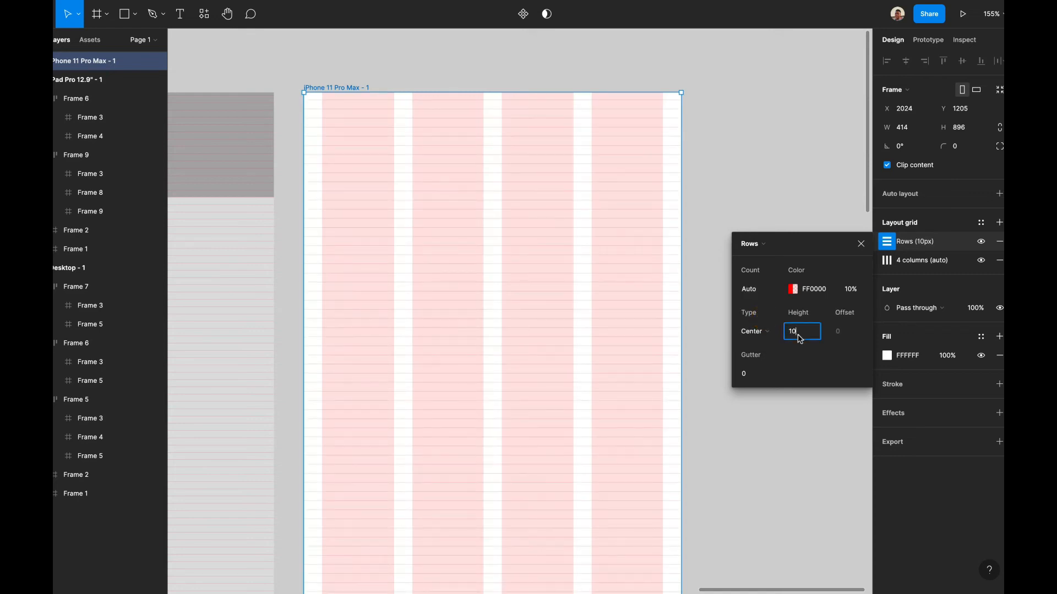
pyautogui.write('8')
pyautogui.press('Return')
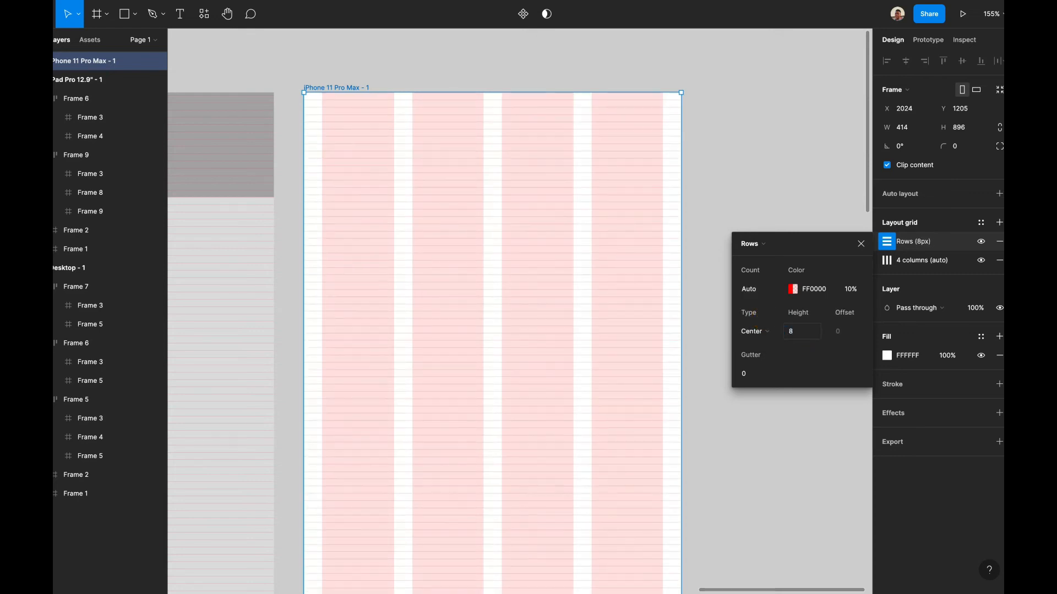
pyautogui.click(706, 150)
# - Copy the iPad's header block, Frame 1, into the iPhone frame and narrow it to the frame's width of 414
pyautogui.scroll(-6, 595, 187)
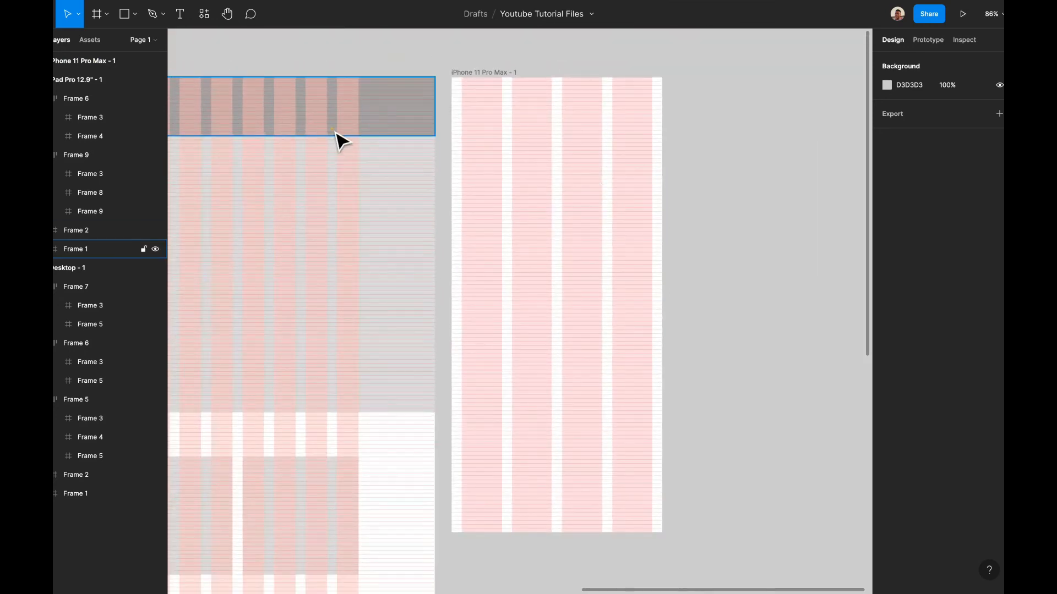
pyautogui.click(332, 129)
pyautogui.click(508, 77)
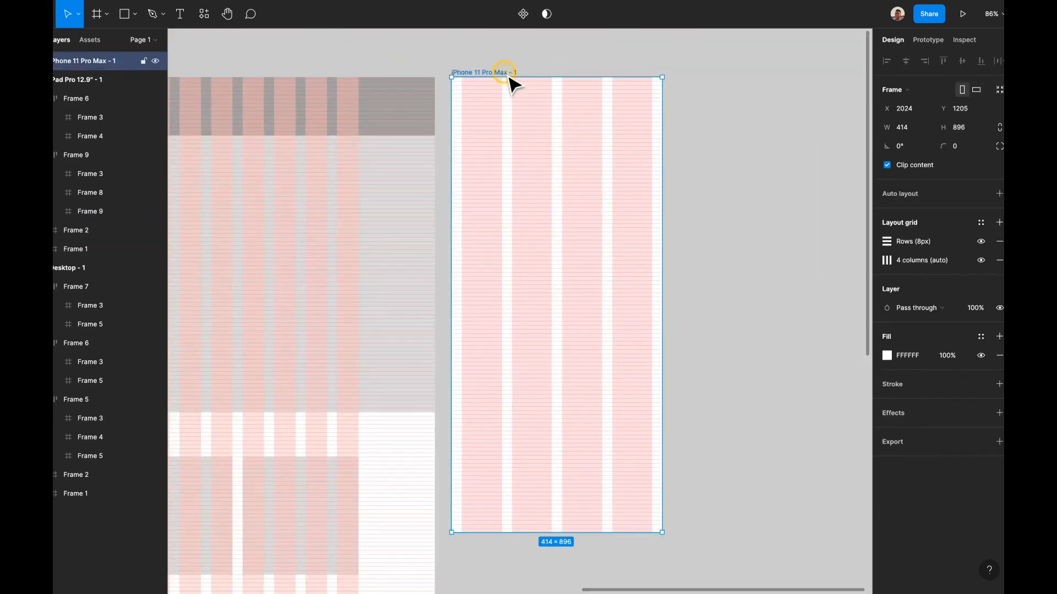
pyautogui.hotkey('ctrl', 'v')
pyautogui.scroll(-5, 638, 112)
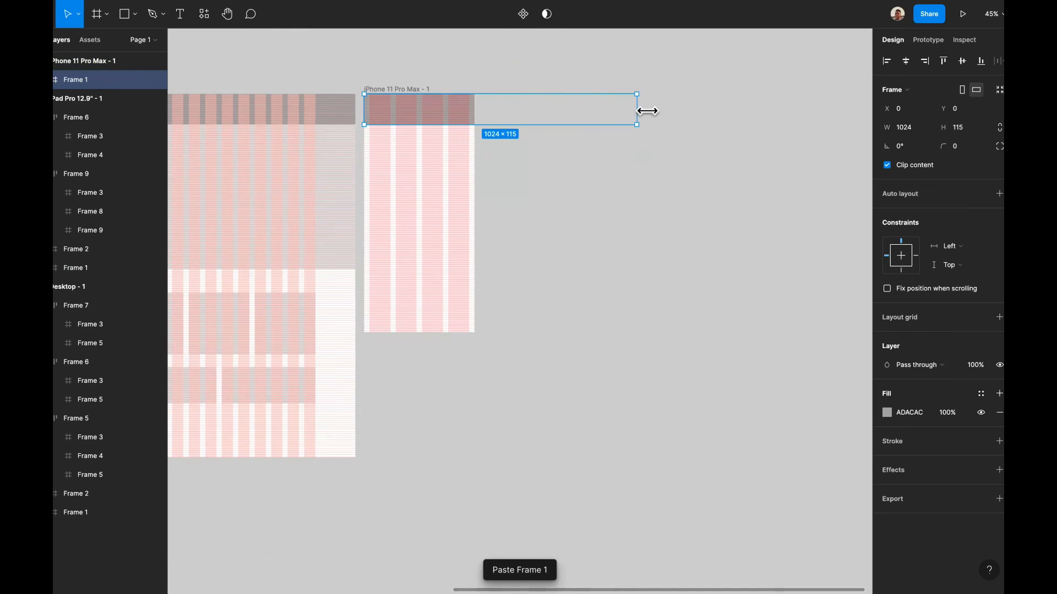
pyautogui.moveTo(648, 111); pyautogui.dragTo(486, 99)
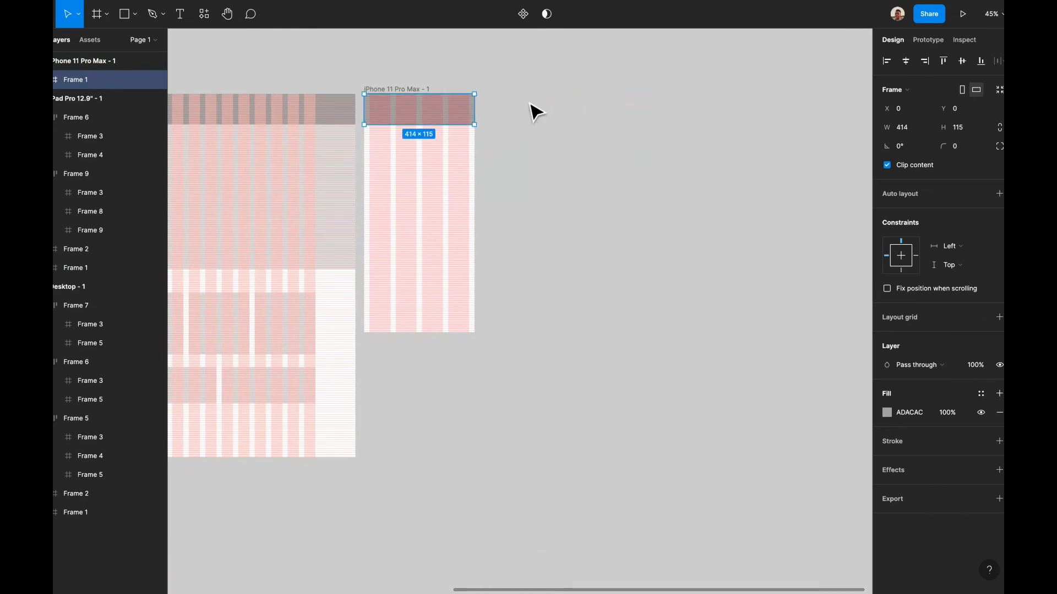
pyautogui.scroll(5, 592, 137)
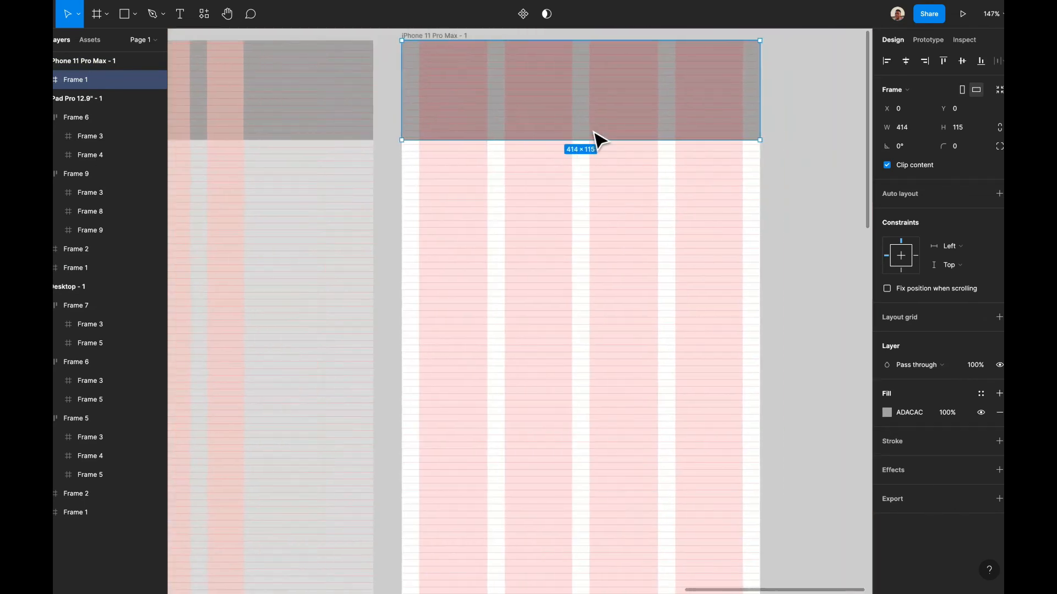
pyautogui.hscroll(2, 589, 110)
pyautogui.click(741, 134)
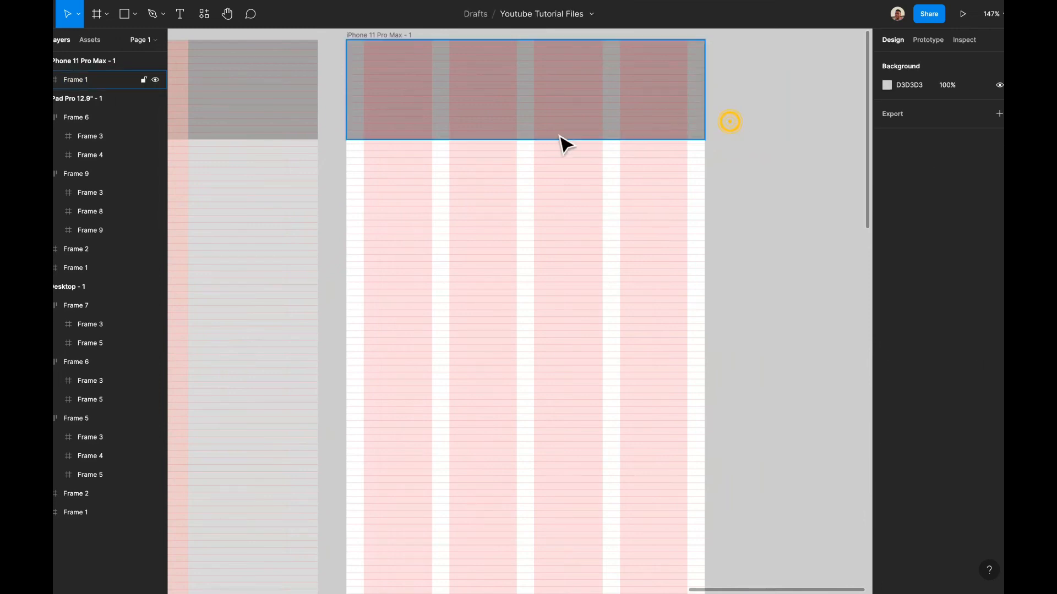
pyautogui.scroll(-5, 562, 247)
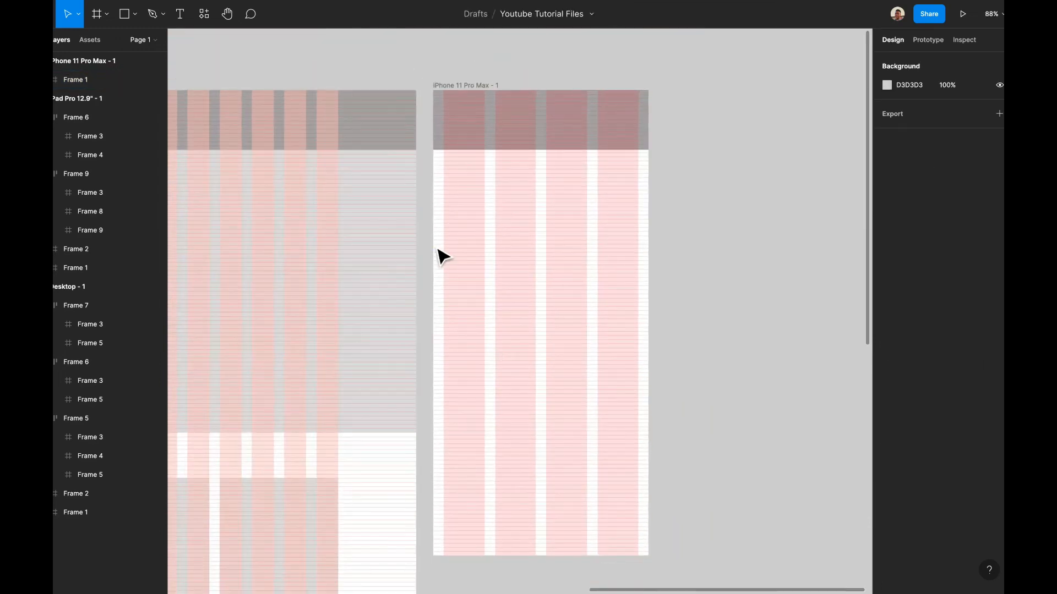
pyautogui.click(396, 244)
pyautogui.click(513, 218)
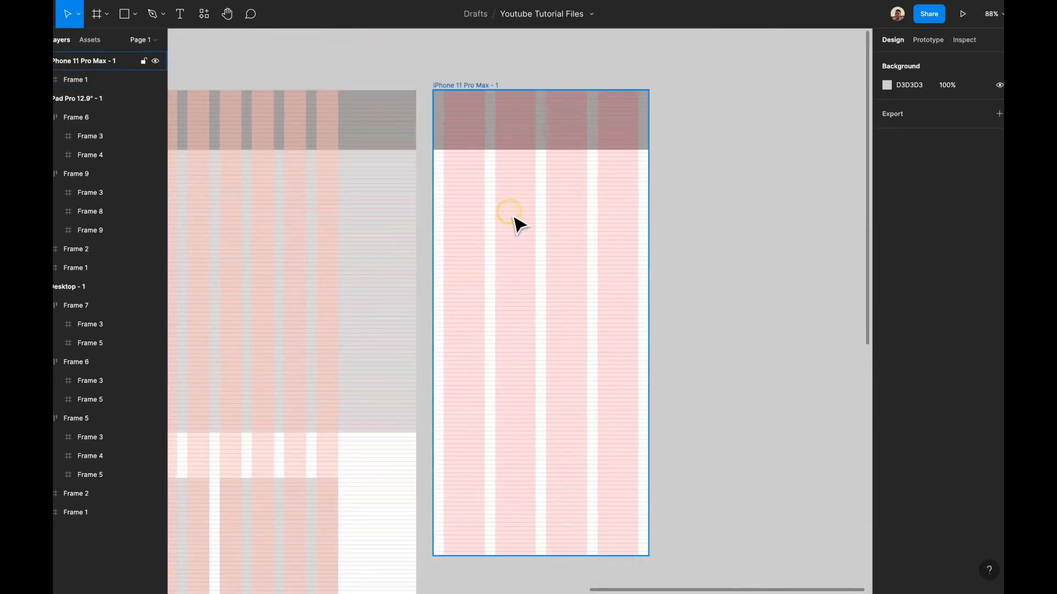
pyautogui.press('super+v')
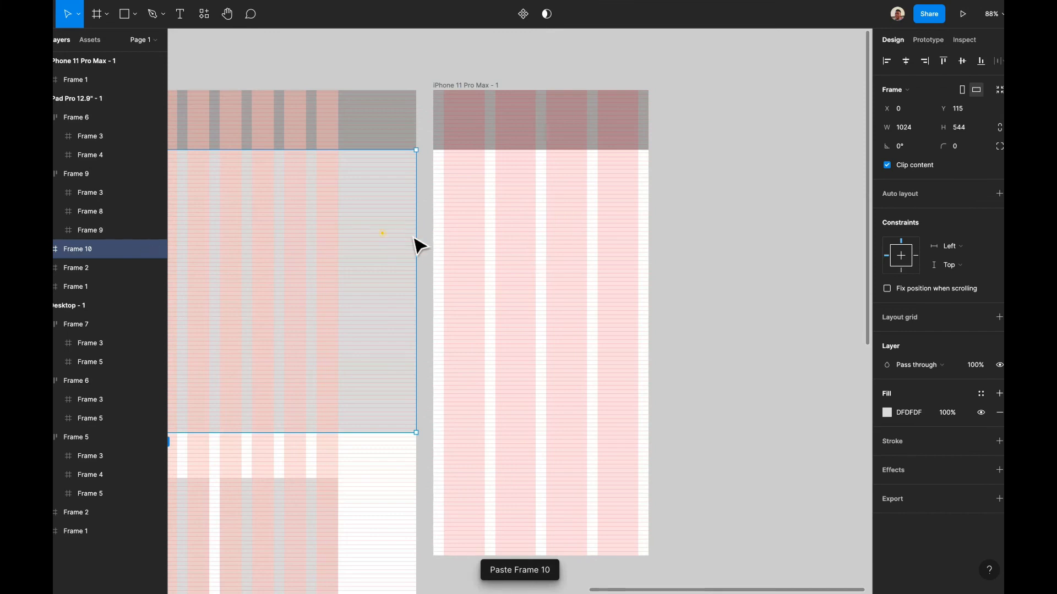
pyautogui.moveTo(418, 245); pyautogui.dragTo(790, 257)
pyautogui.press('Delete')
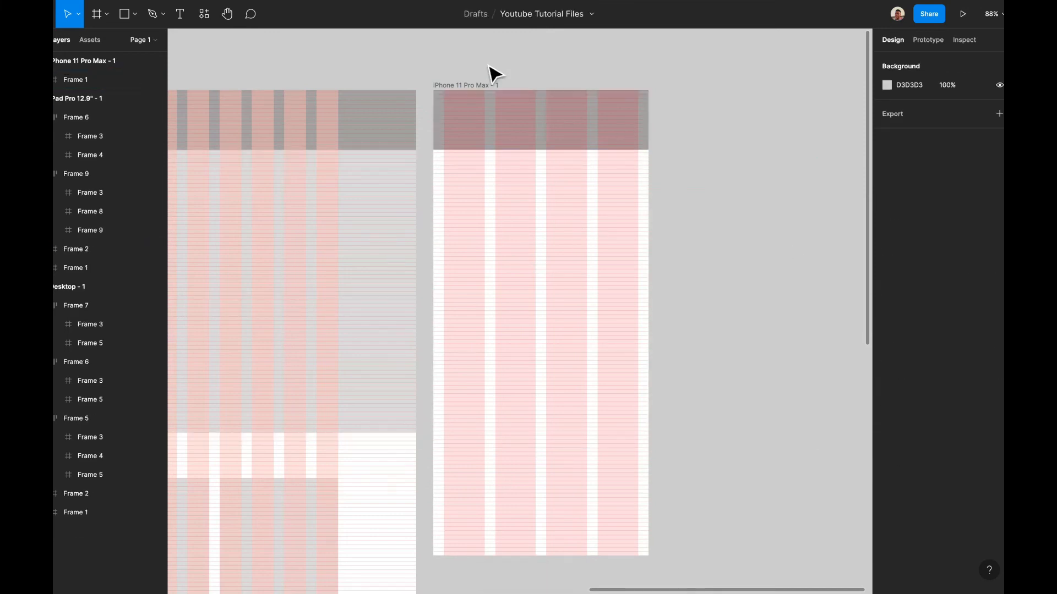
# - Paste the copied iPad hero block into the iPhone frame and place it directly under the header at X 0, Y 115
pyautogui.click(479, 84)
pyautogui.press('super+v')
pyautogui.moveTo(505, 236); pyautogui.dragTo(614, 234)
pyautogui.scroll(5, 623, 232)
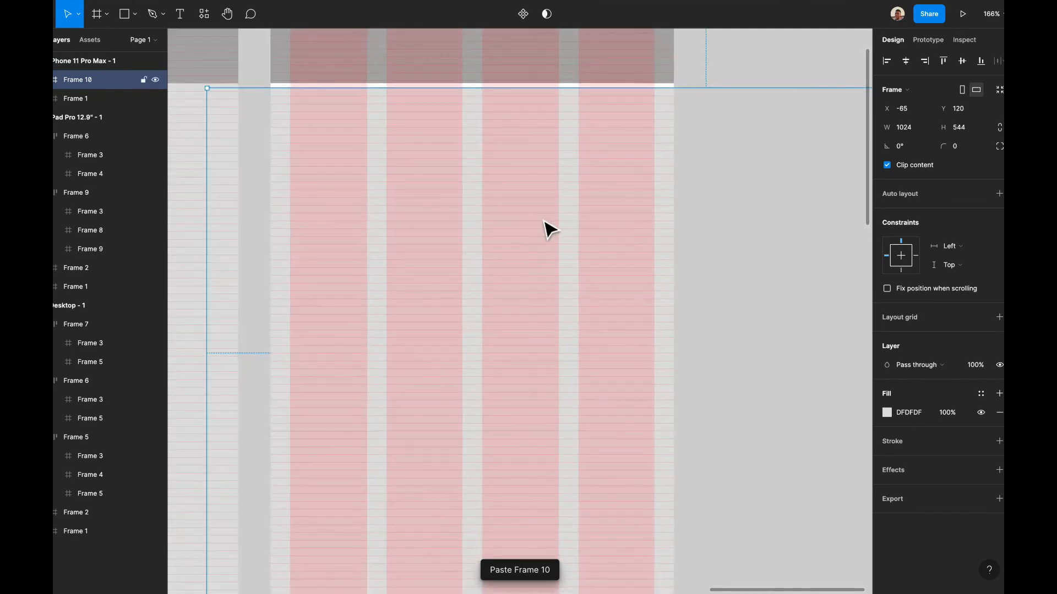
pyautogui.moveTo(542, 222); pyautogui.dragTo(603, 216)
pyautogui.click(887, 62)
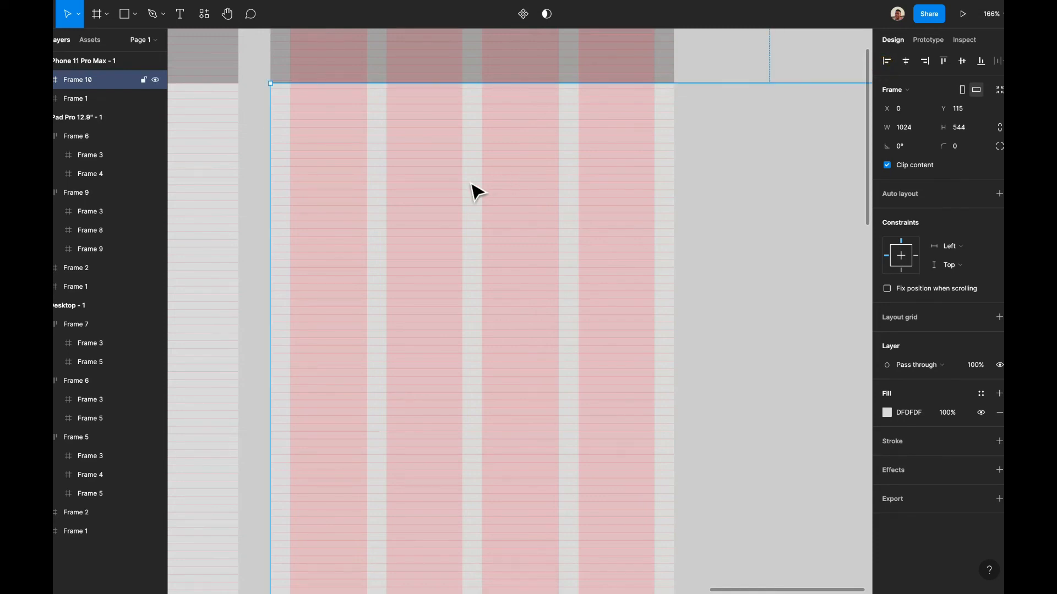
# - Reduce the iPhone header block's height to 112 so its bottom edge meets a row grid line
pyautogui.scroll(8, 474, 190)
pyautogui.click(463, 239)
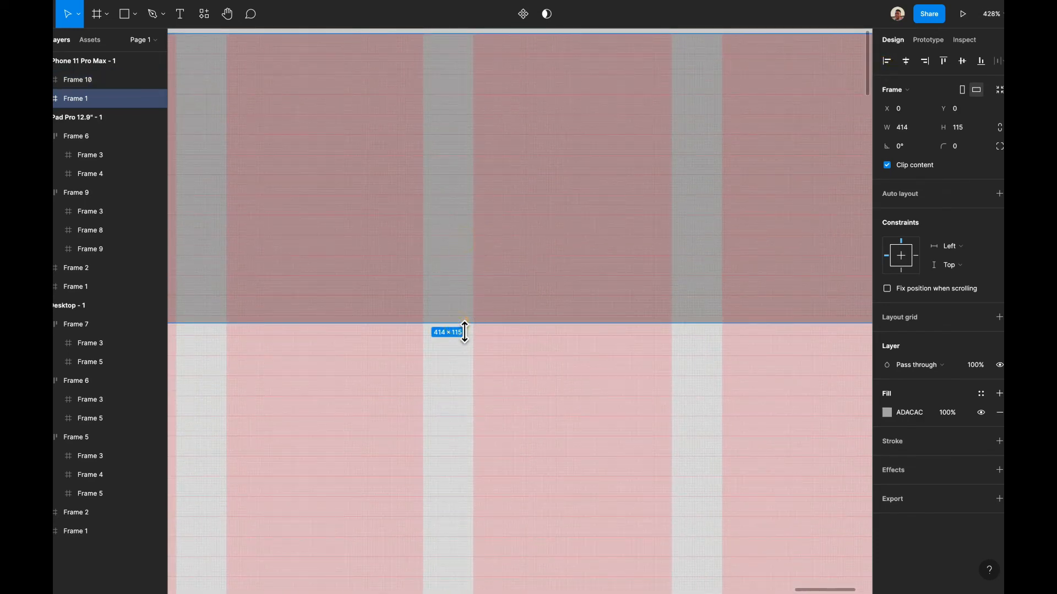
pyautogui.hscroll(-5, 473, 333)
pyautogui.moveTo(508, 320); pyautogui.dragTo(510, 313)
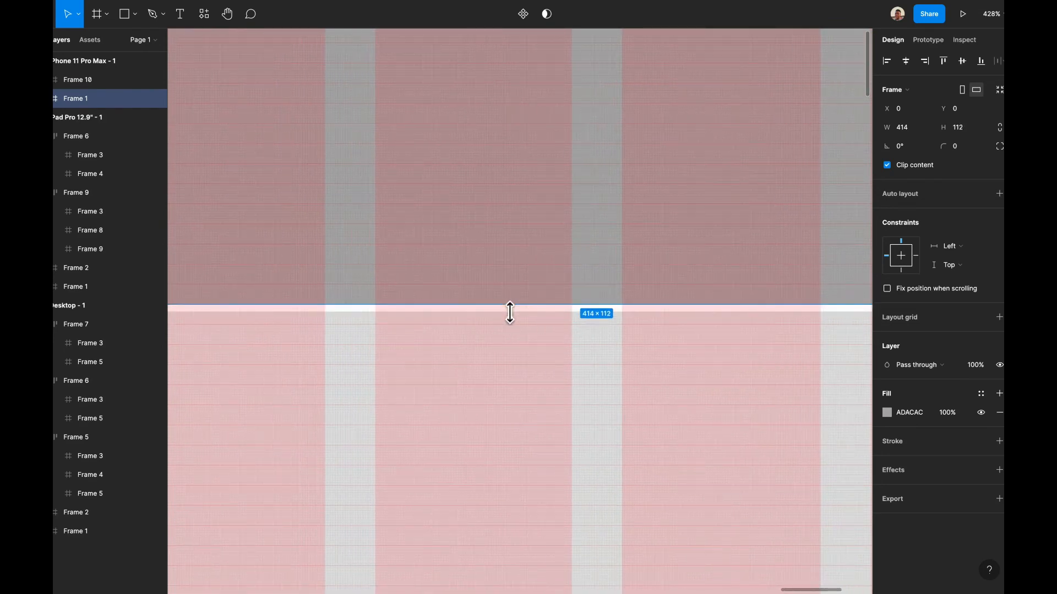
# - Move the iPhone frame's hero block up to Y 112 so it sits flush beneath the header block
pyautogui.scroll(-1, 493, 416)
pyautogui.hscroll(-5, 499, 424)
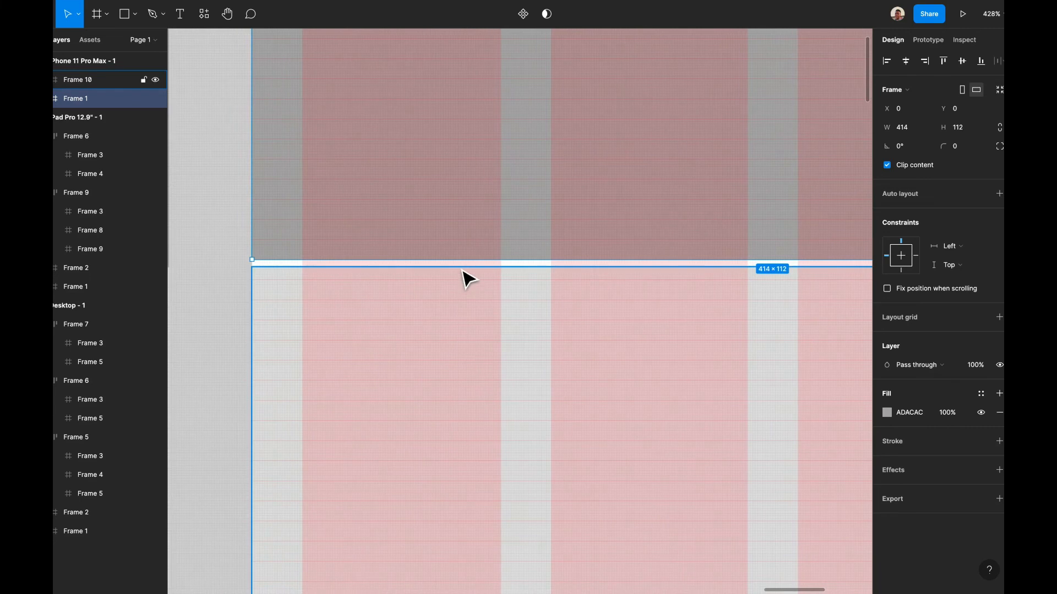
pyautogui.scroll(5, 467, 281)
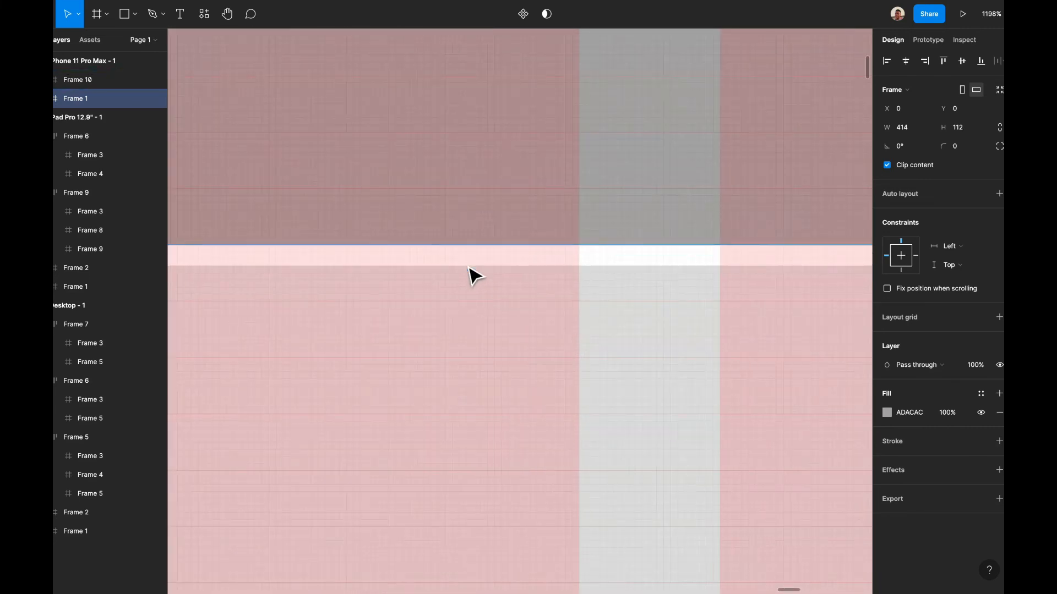
pyautogui.click(466, 265)
pyautogui.moveTo(484, 273); pyautogui.dragTo(486, 254)
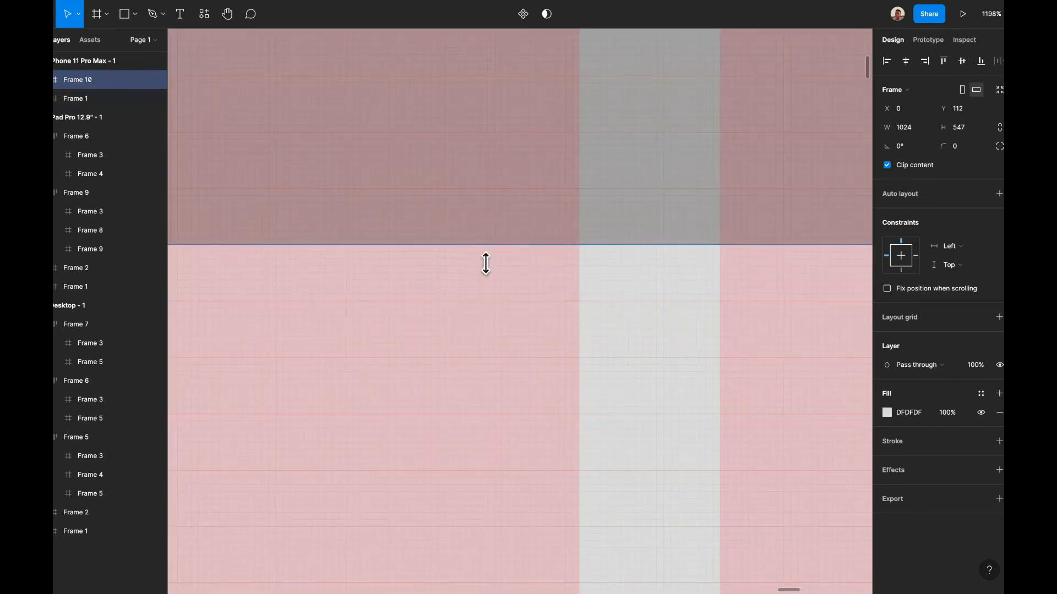
# - Narrow the iPhone hero block to a width of 414 to match the frame
pyautogui.scroll(-1, 490, 312)
pyautogui.scroll(-10, 490, 312)
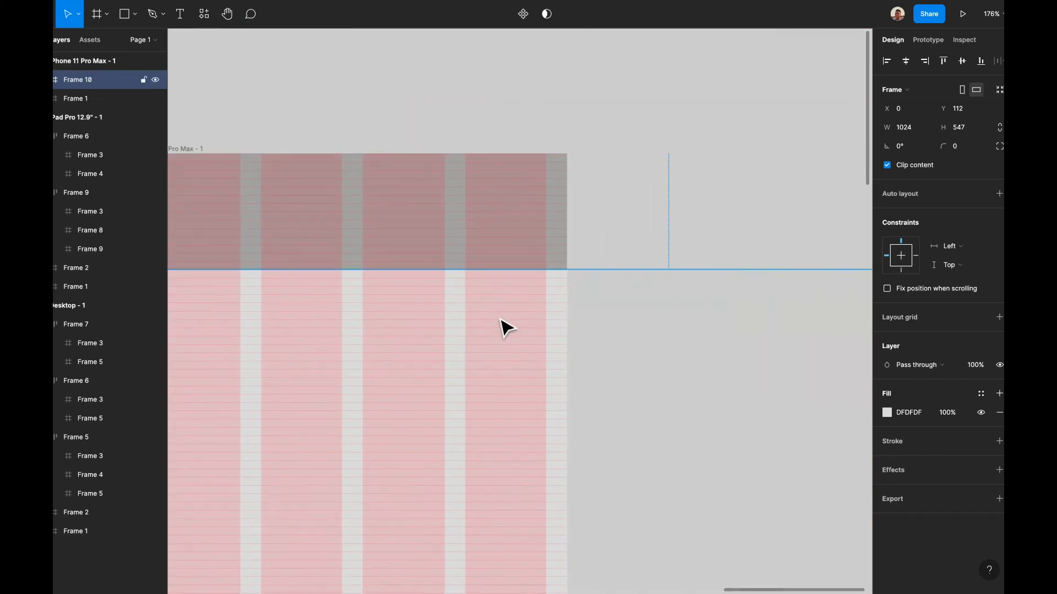
pyautogui.moveTo(781, 337); pyautogui.dragTo(537, 338)
pyautogui.scroll(-5, 583, 330)
pyautogui.hscroll(-2, 583, 330)
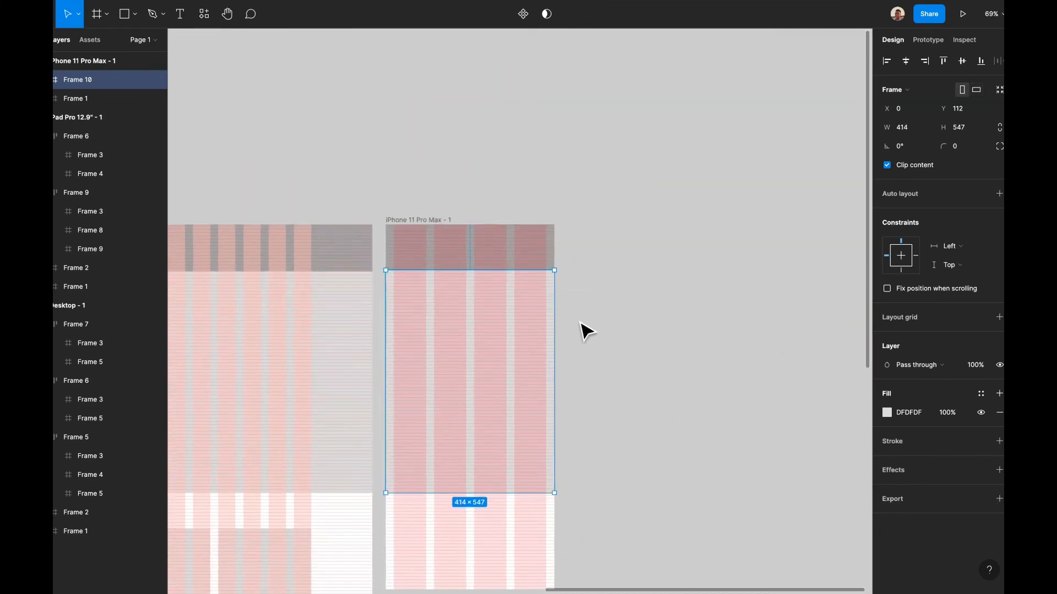
# - Extend the iPhone 11 Pro Max frame downward to a height of 1830 to make room for more blocks
pyautogui.click(503, 457)
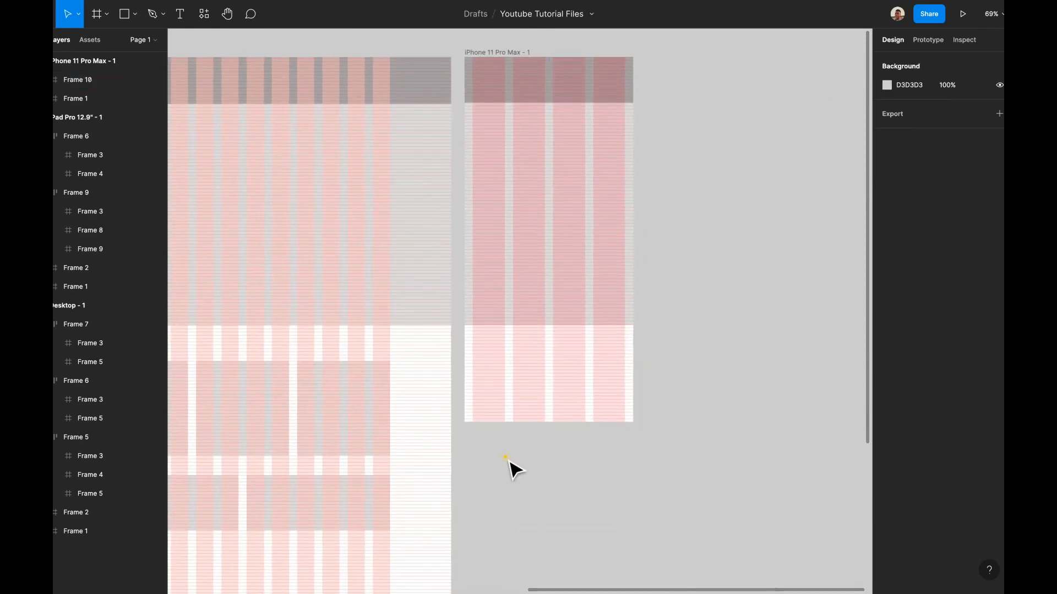
pyautogui.click(355, 394)
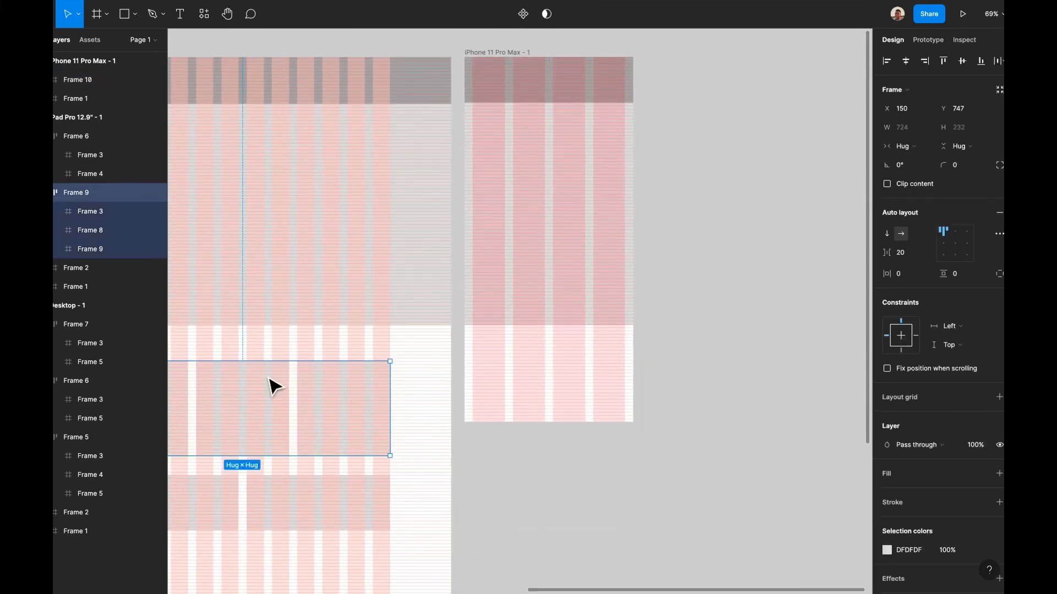
pyautogui.scroll(2, 476, 385)
pyautogui.click(502, 91)
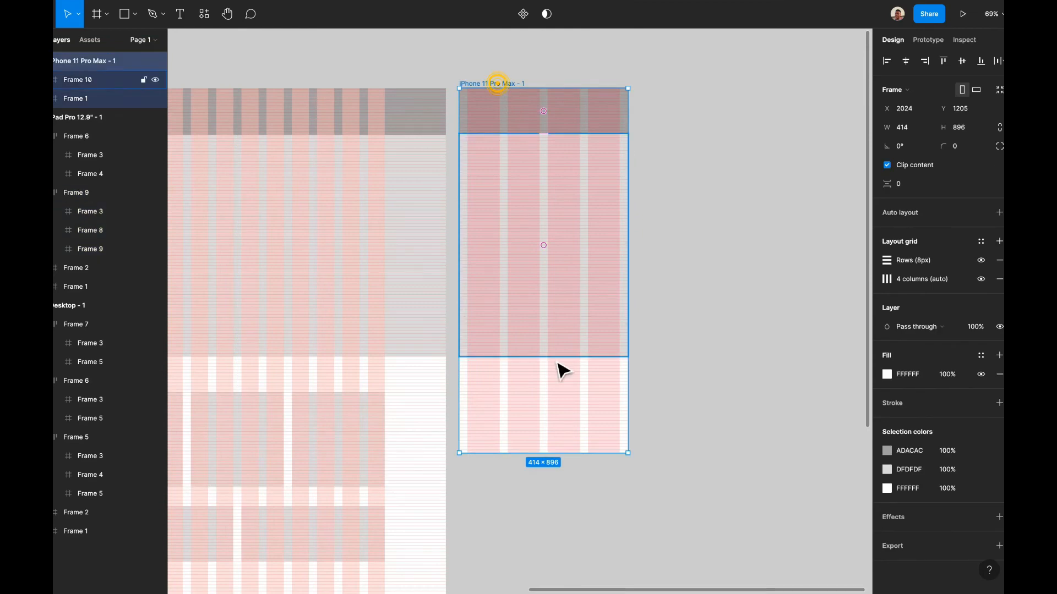
pyautogui.scroll(-3, 550, 385)
pyautogui.moveTo(542, 406); pyautogui.dragTo(554, 563)
pyautogui.scroll(3, 573, 413)
pyautogui.scroll(2, 573, 419)
pyautogui.hscroll(-2, 573, 420)
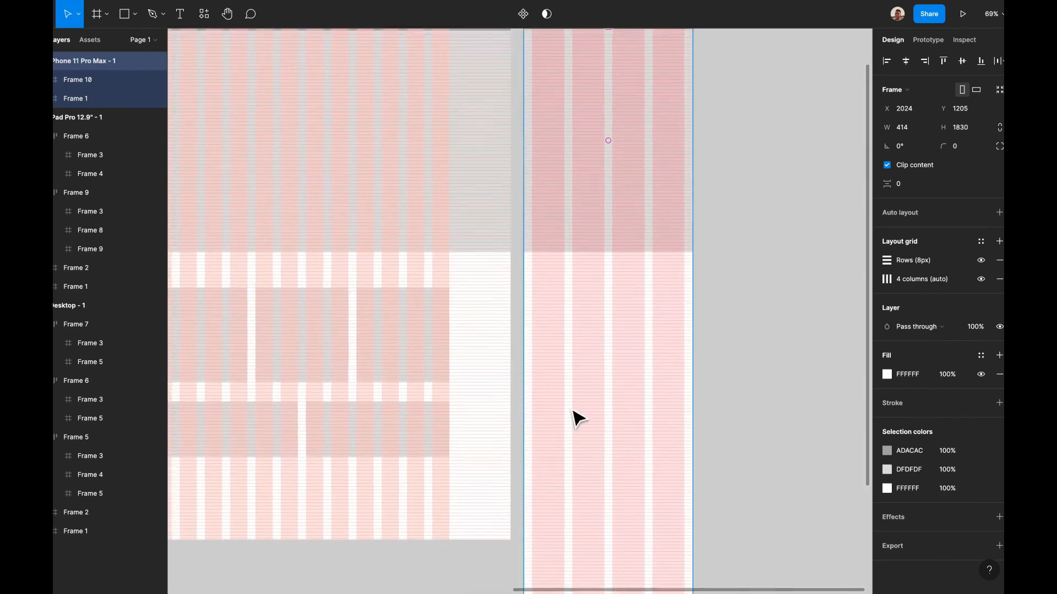
pyautogui.click(385, 365)
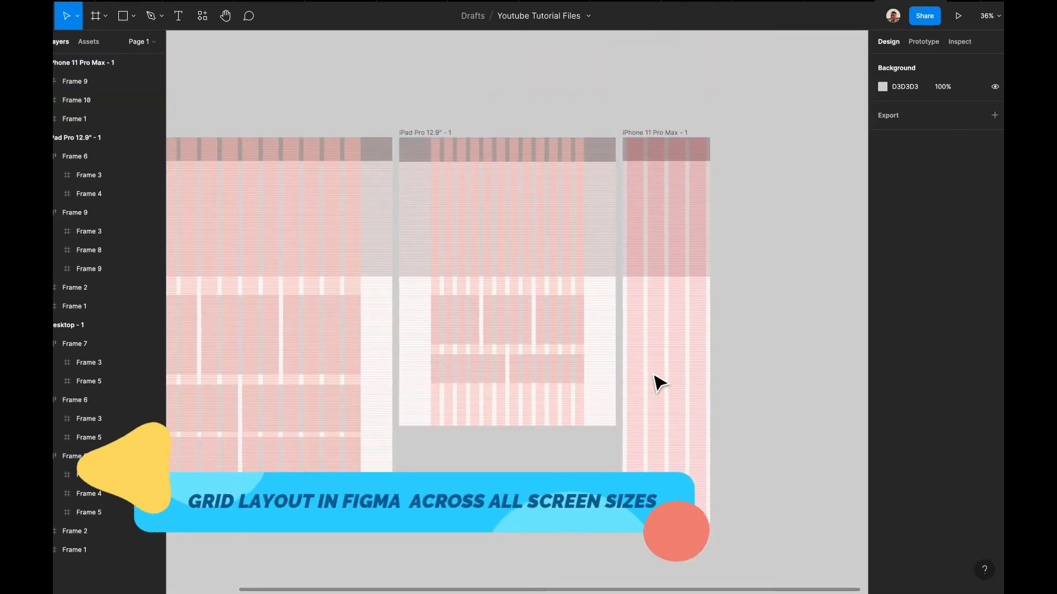
pyautogui.click(653, 373)
pyautogui.press('BackSpace')
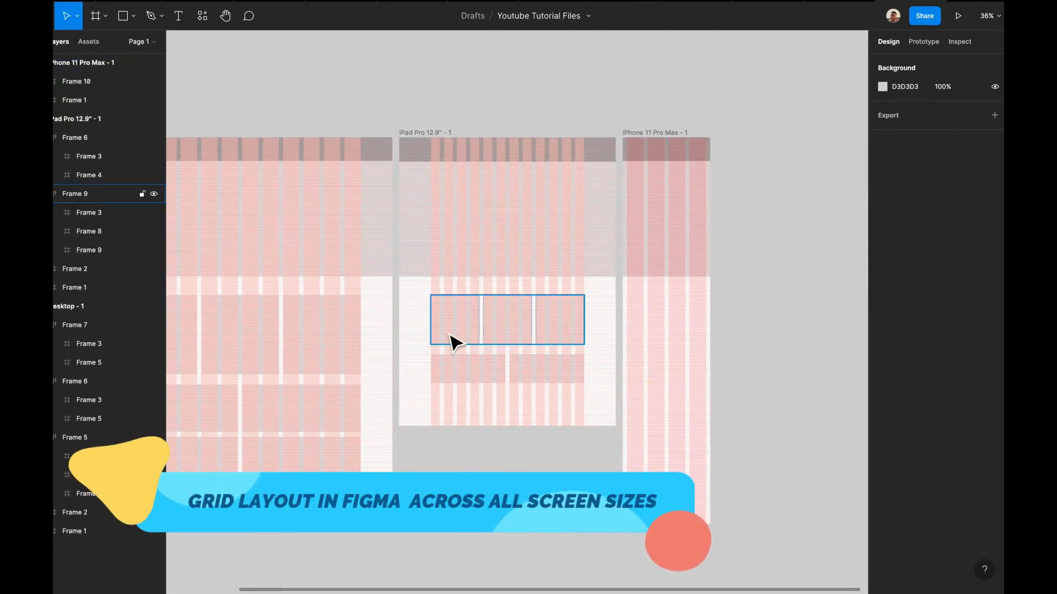
# - Copy the desktop's three-block row, Frame 5, into the iPhone frame and place it at X 20, Y 747
pyautogui.click(324, 354)
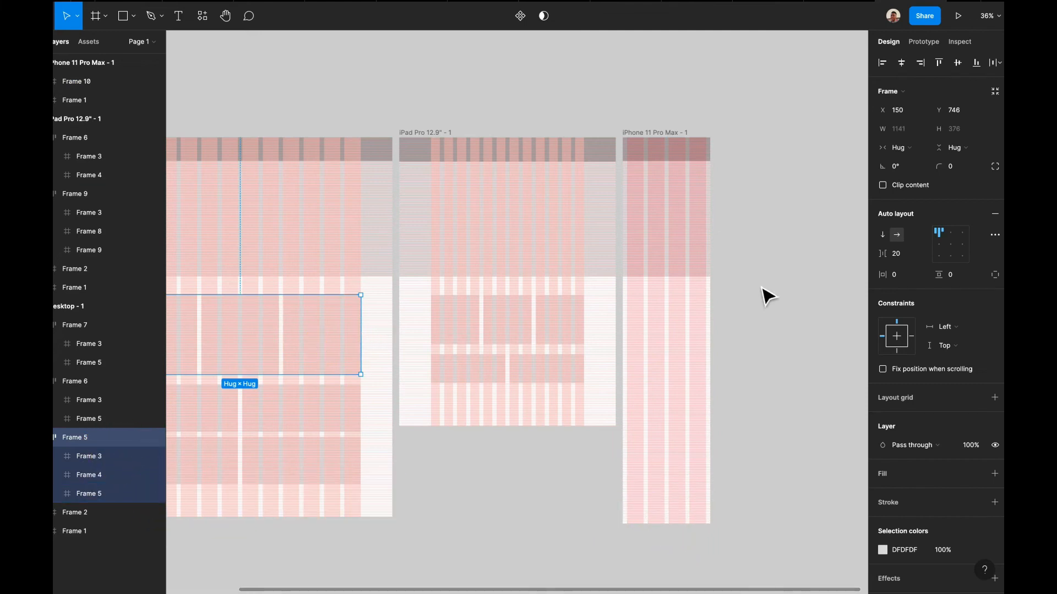
pyautogui.click(651, 144)
pyautogui.press('super+v')
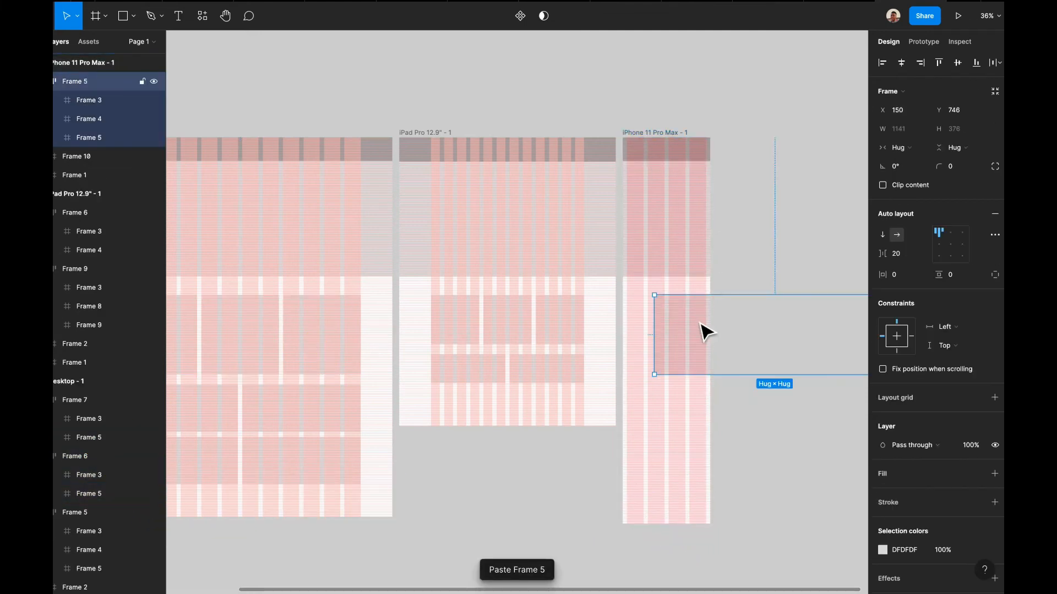
pyautogui.moveTo(706, 332); pyautogui.dragTo(680, 333)
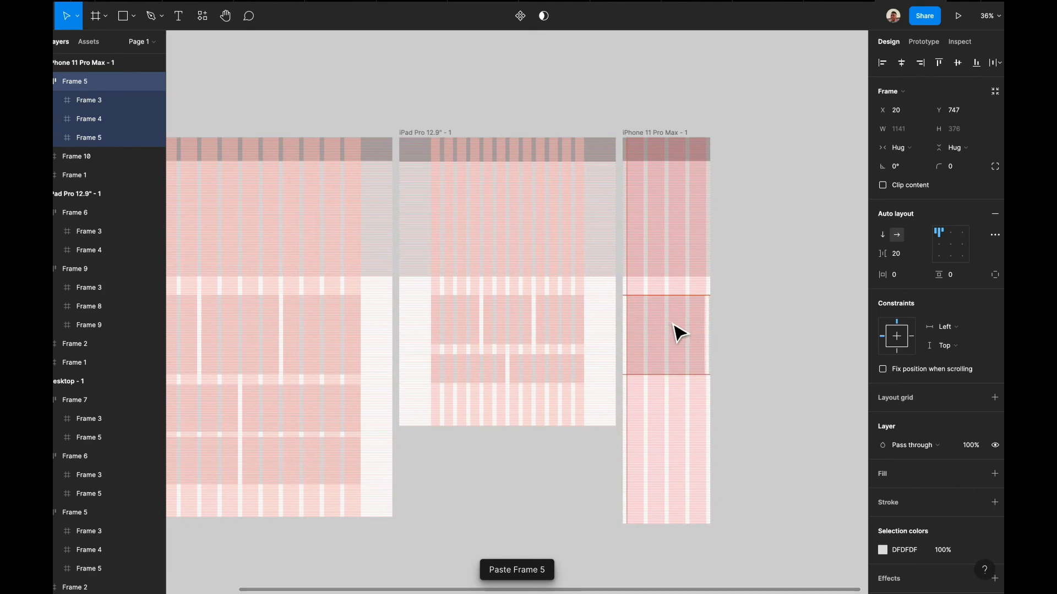
# - Switch the pasted row's auto layout to vertical and move the stack up to X 20, Y 707
pyautogui.scroll(10, 680, 333)
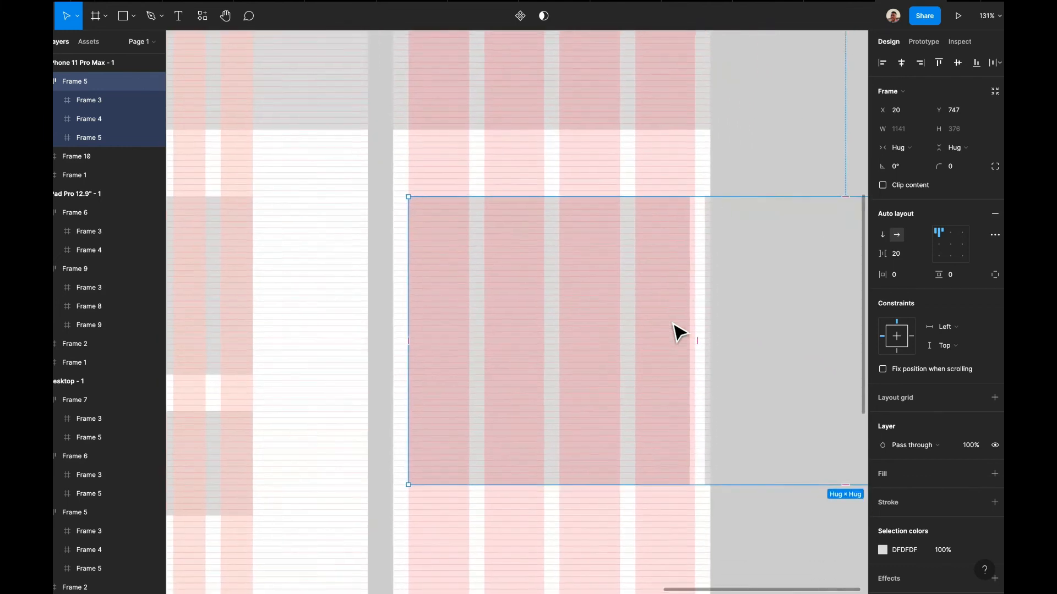
pyautogui.hscroll(3, 677, 325)
pyautogui.scroll(-2, 677, 325)
pyautogui.click(882, 235)
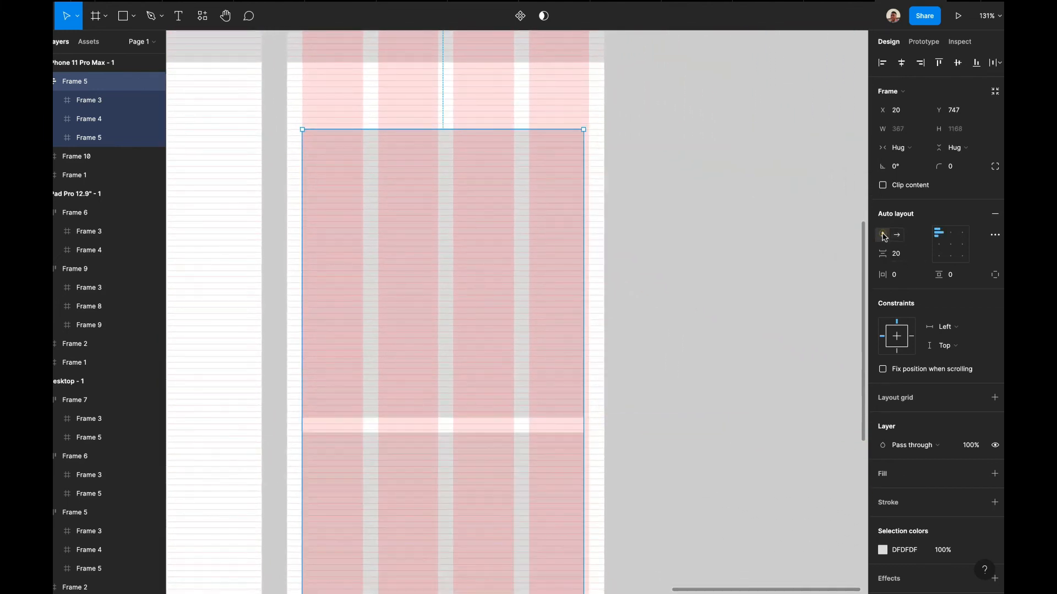
pyautogui.click(902, 63)
pyautogui.hscroll(-3, 611, 220)
pyautogui.moveTo(574, 222); pyautogui.dragTo(571, 194)
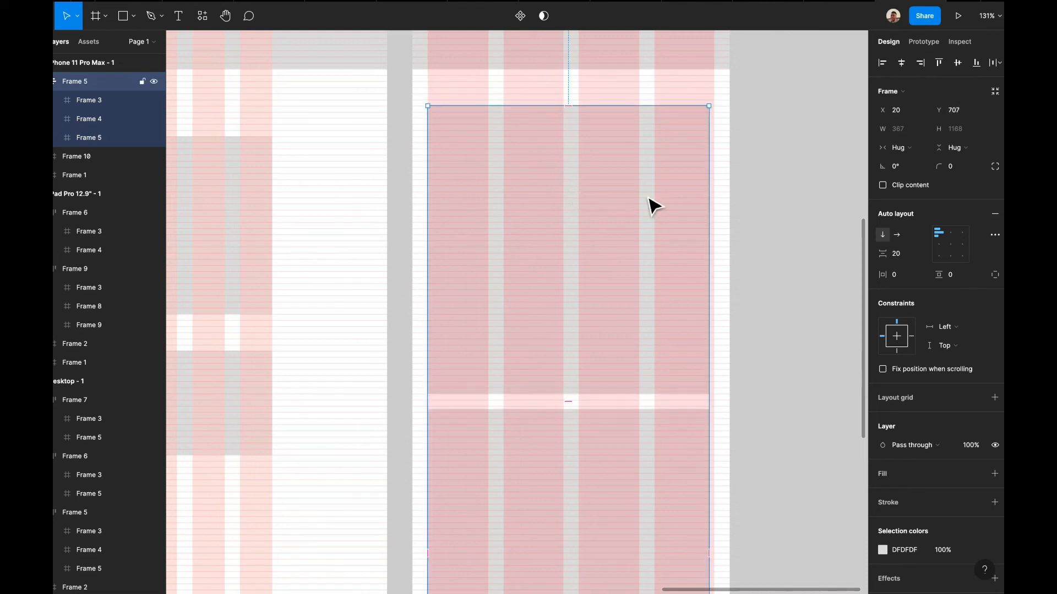
# - Widen all three stacked blocks together to 374 so they span the four grid columns
pyautogui.click(667, 308)
pyautogui.keyDown('shift'); pyautogui.click(642, 442); pyautogui.keyUp('shift')
pyautogui.scroll(-5, 661, 487)
pyautogui.keyDown('shift'); pyautogui.click(629, 483); pyautogui.keyUp('shift')
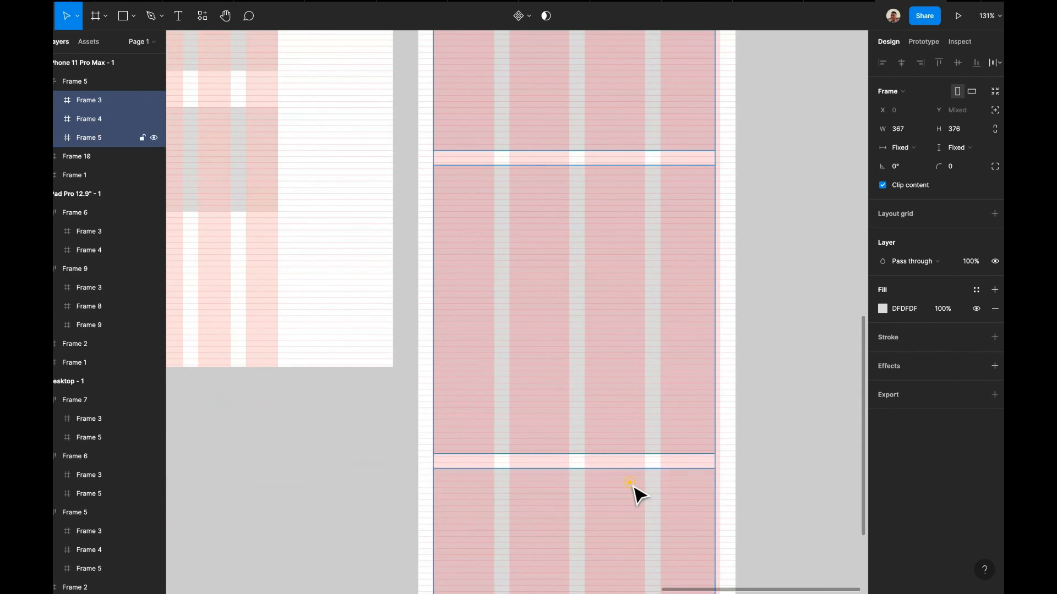
pyautogui.moveTo(714, 416); pyautogui.dragTo(719, 419)
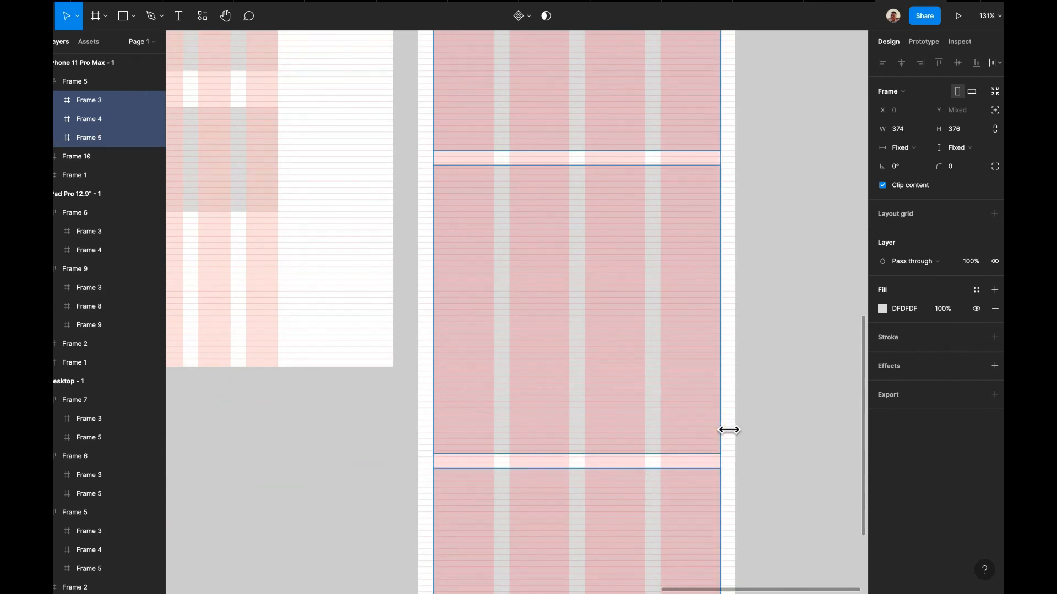
pyautogui.click(784, 273)
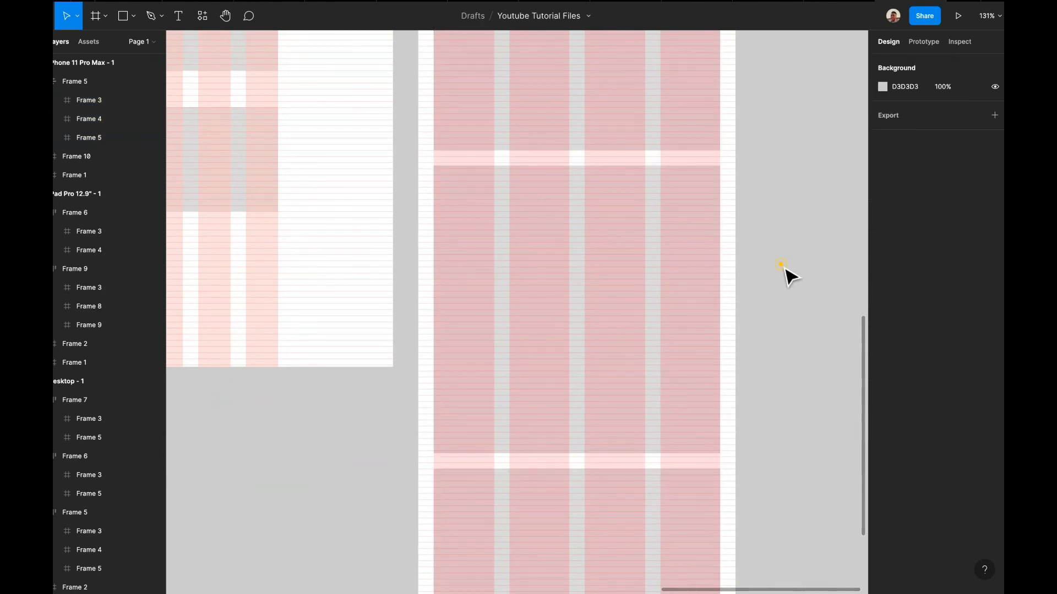
# - Move the block stack flush beneath the hero block at Y 659 and center it horizontally in the frame
pyautogui.click(674, 216)
pyautogui.scroll(3, 818, 306)
pyautogui.scroll(1, 819, 306)
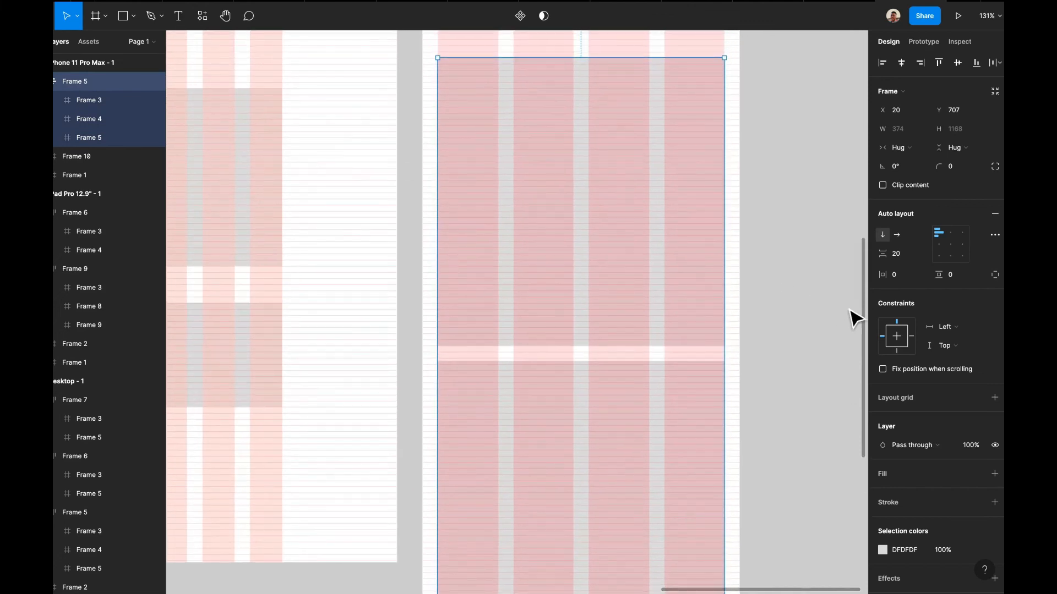
pyautogui.scroll(5, 736, 255)
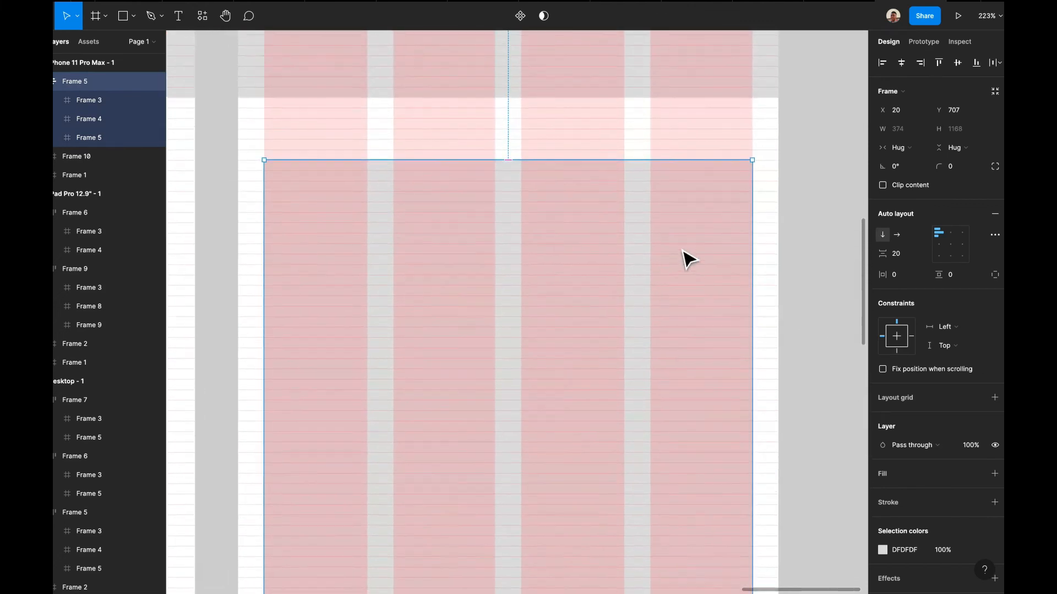
pyautogui.moveTo(634, 257); pyautogui.dragTo(642, 300)
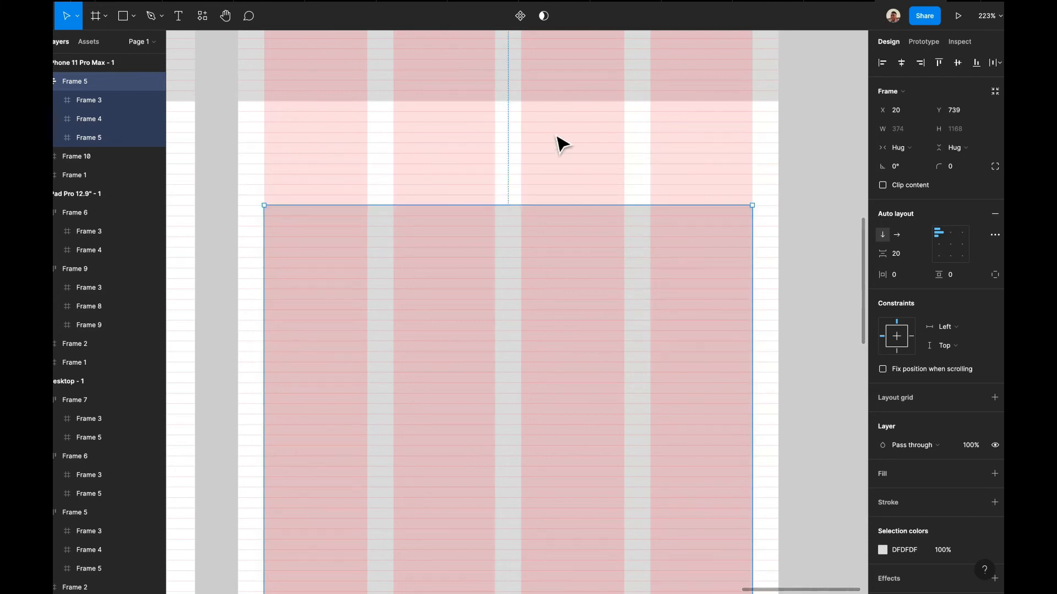
pyautogui.scroll(5, 557, 136)
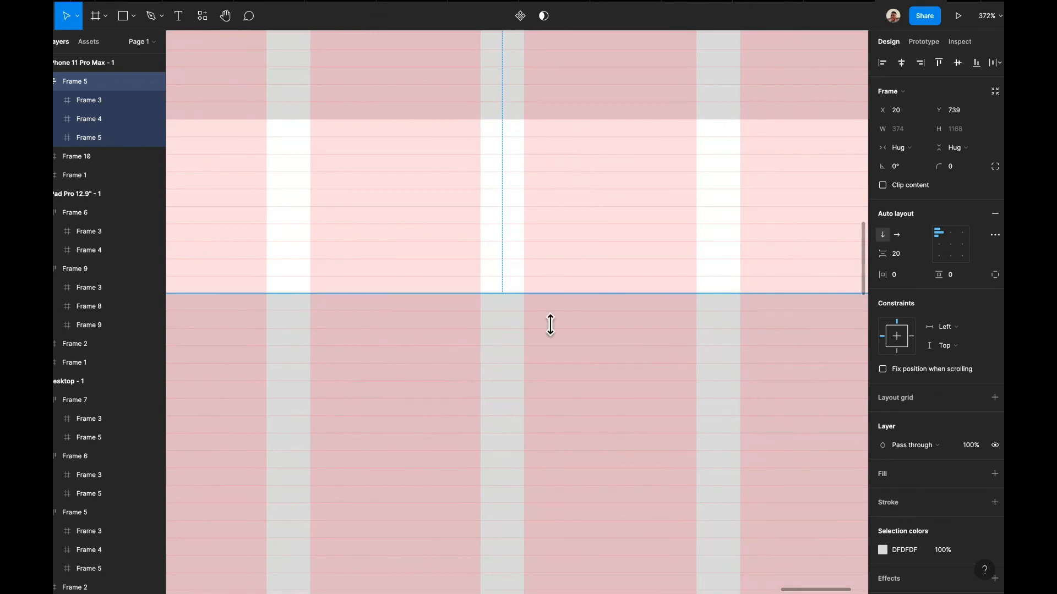
pyautogui.moveTo(549, 265); pyautogui.dragTo(559, 168)
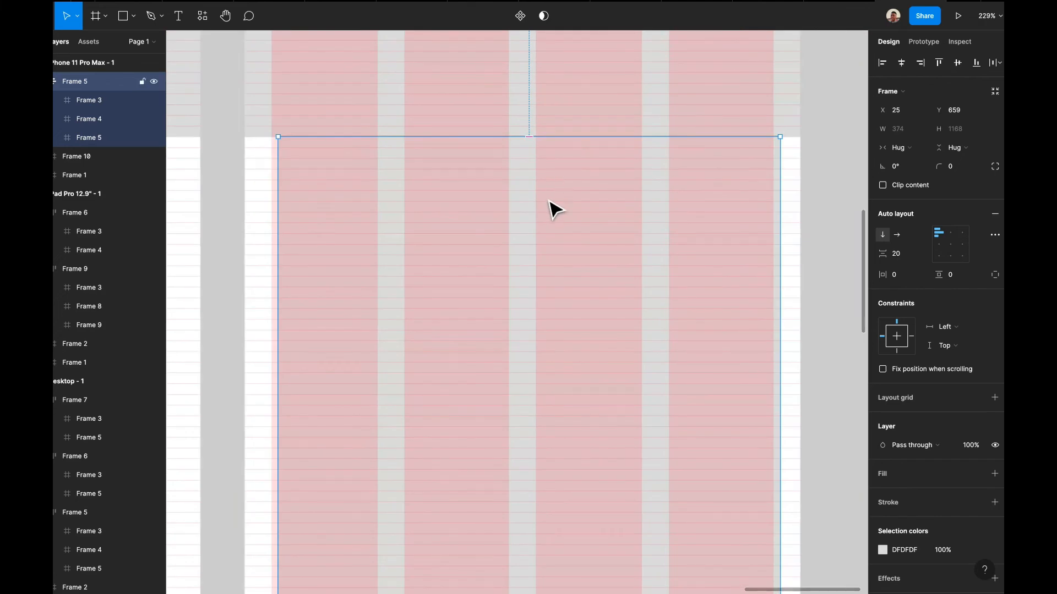
pyautogui.click(908, 63)
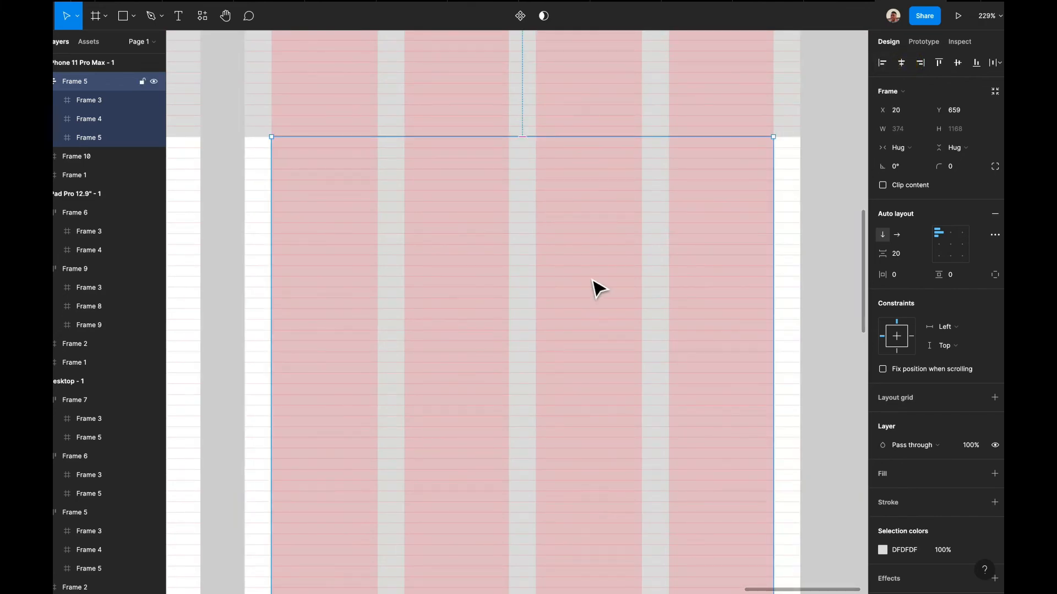
# - Nudge the block stack down along the row grid to Y 747, leaving an 88 px gap beneath the hero block
pyautogui.moveTo(599, 289); pyautogui.dragTo(599, 290)
pyautogui.hotkey('shift', 'Down')
pyautogui.hotkey('shift', 'Down')
pyautogui.hotkey('shift', 'Down')
pyautogui.hotkey('shift', 'Down')
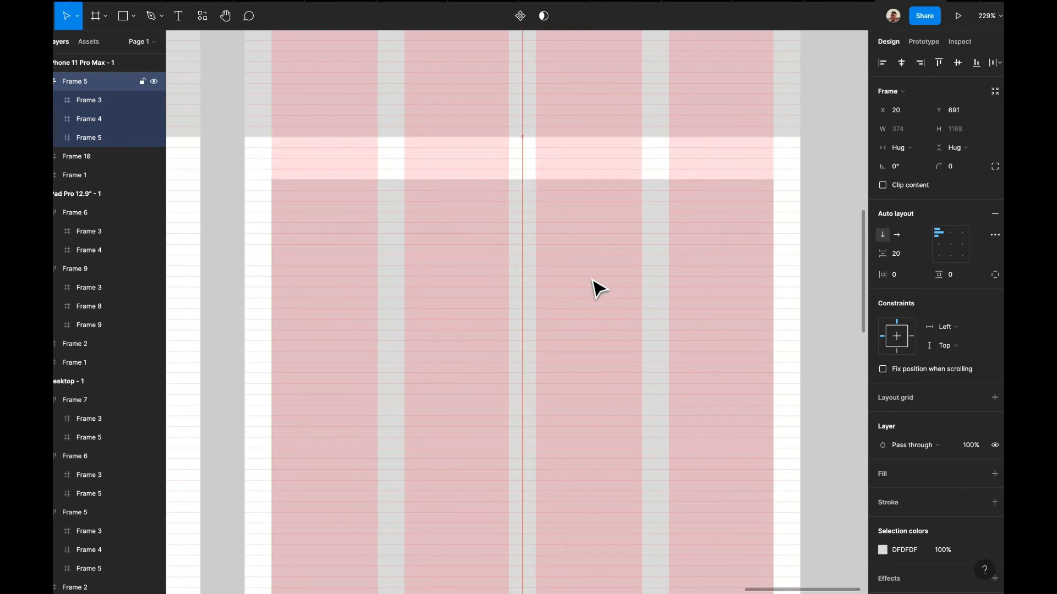
pyautogui.hotkey('shift', 'Down')
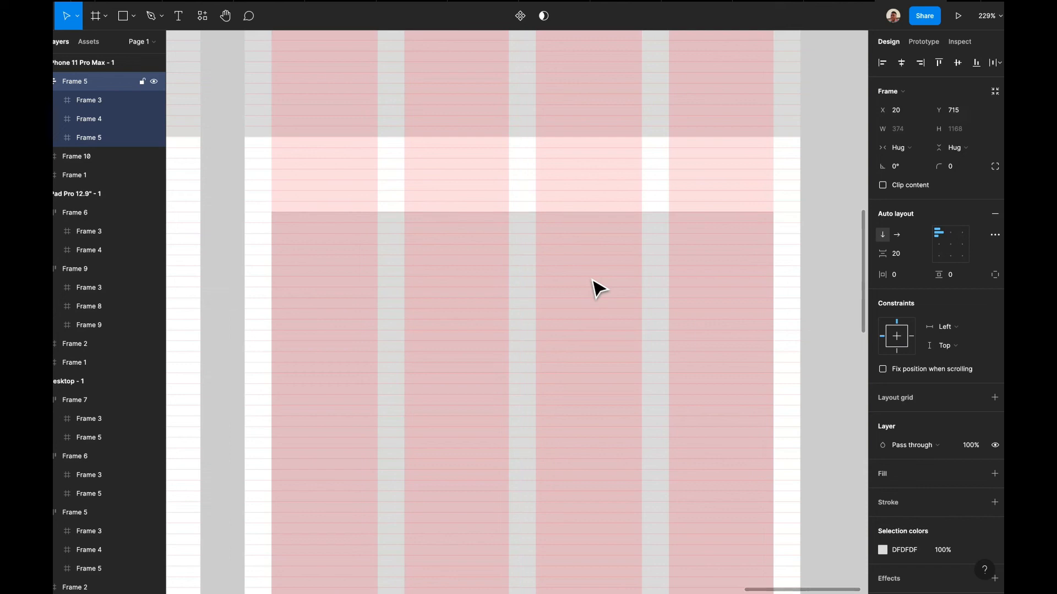
pyautogui.hotkey('shift', 'Down')
pyautogui.hotkey('shift', 'Down')
pyautogui.hotkey('shift', 'Down')
pyautogui.hotkey('shift', 'Down')
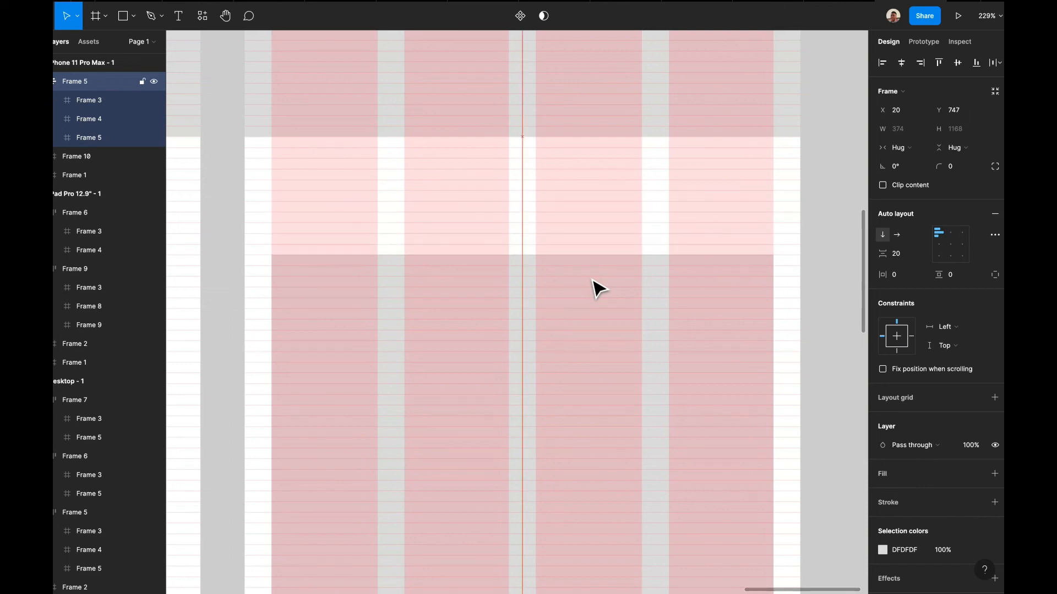
# - Set the vertical auto layout spacing between the stacked iPhone blocks to 24 to match the row grid
pyautogui.scroll(-8, 599, 288)
pyautogui.scroll(4, 599, 288)
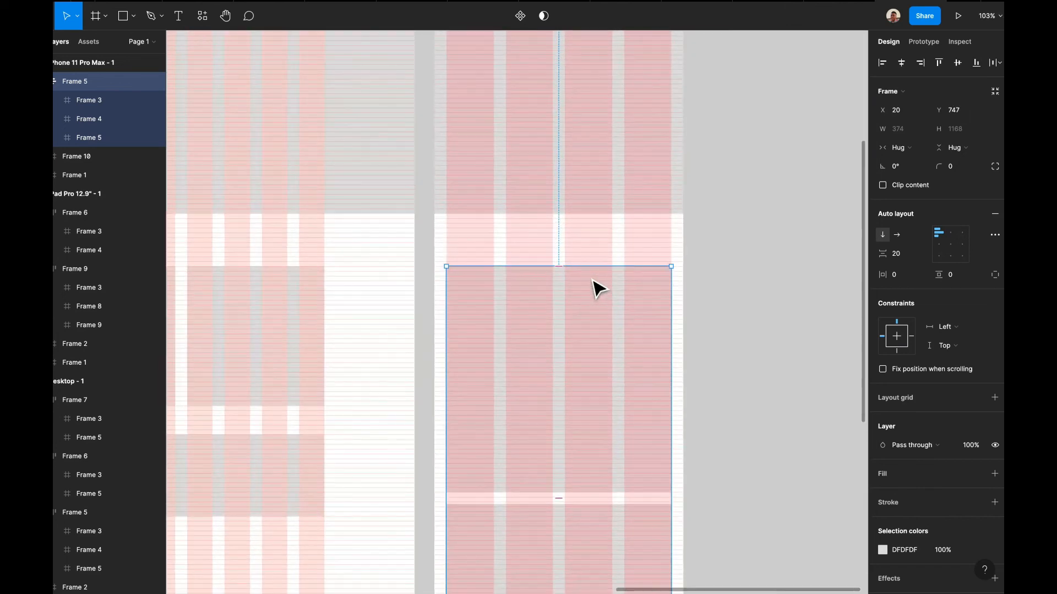
pyautogui.scroll(4, 594, 286)
pyautogui.scroll(-10, 724, 266)
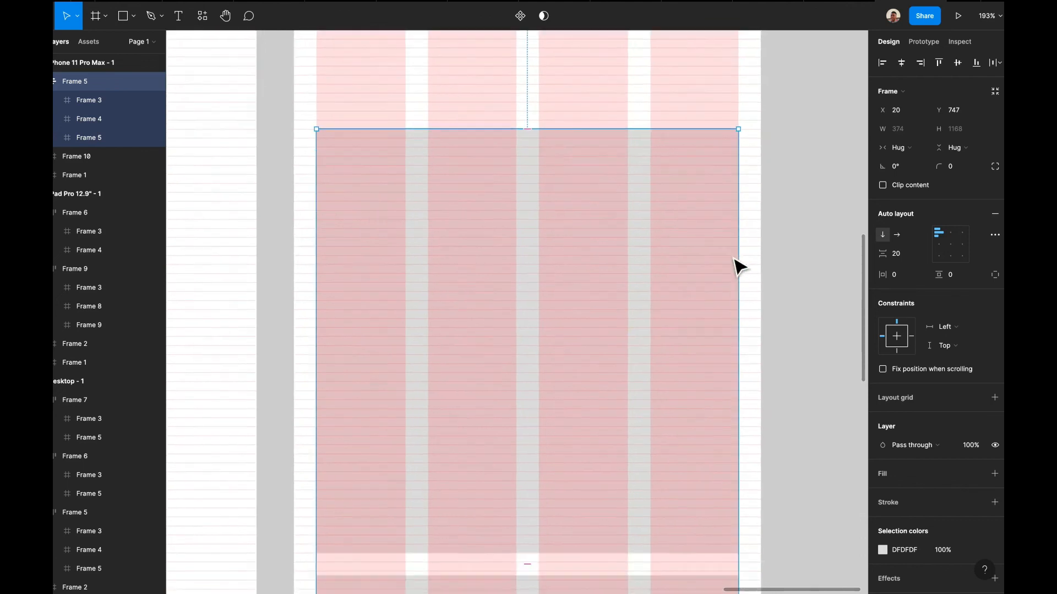
pyautogui.scroll(4, 738, 267)
pyautogui.scroll(2, 737, 266)
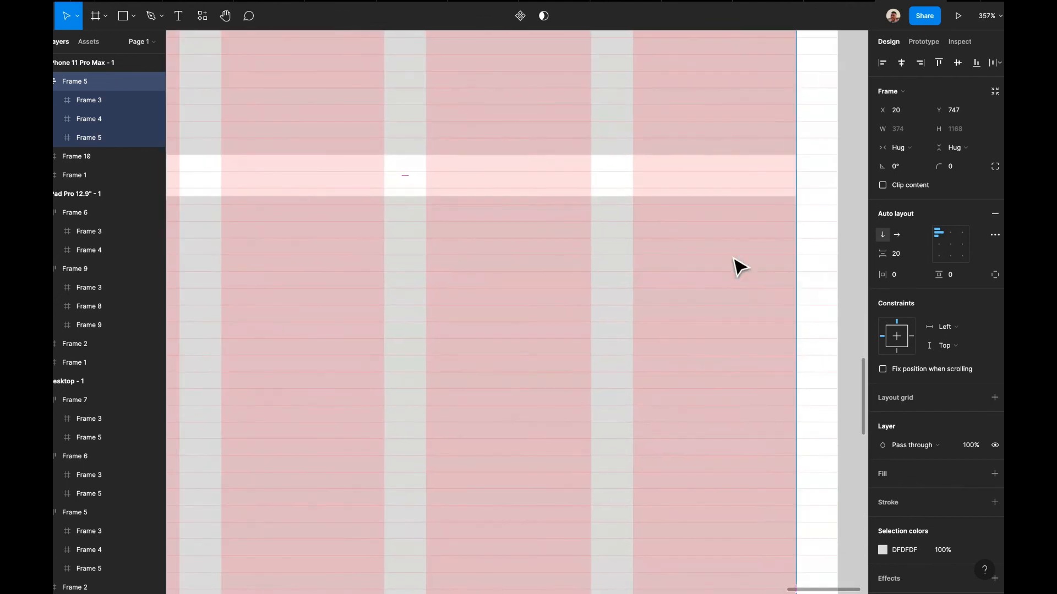
pyautogui.scroll(-5, 737, 267)
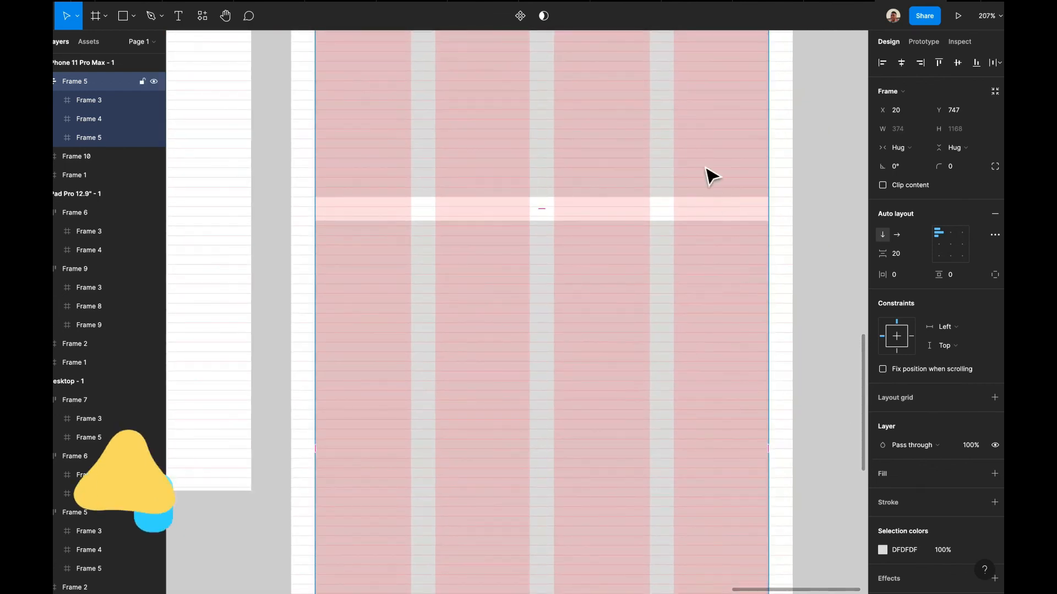
pyautogui.click(898, 254)
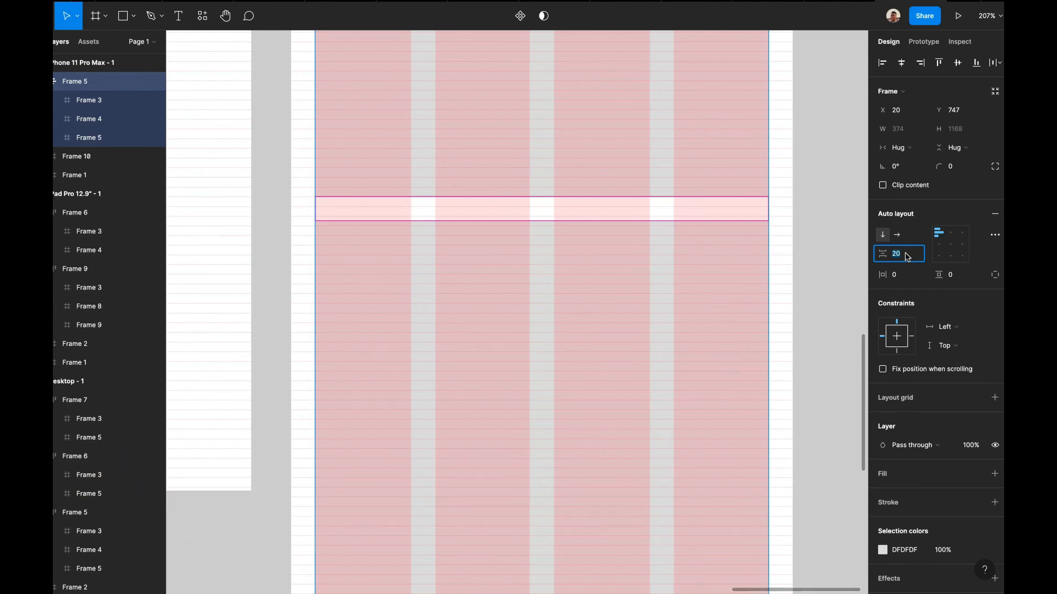
pyautogui.press('Return')
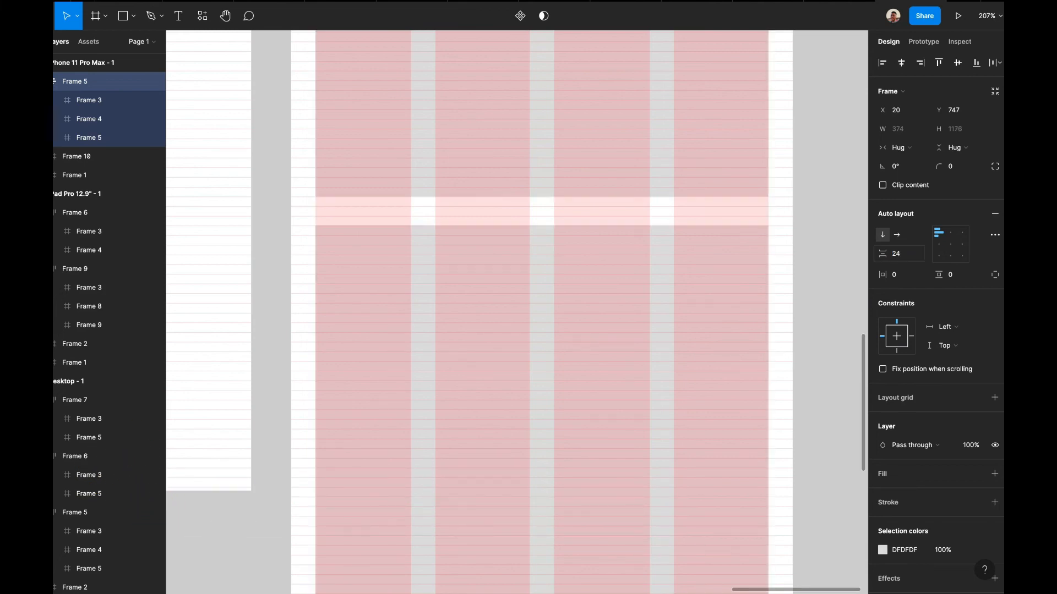
# - Examine the gaps between the stacked iPhone blocks against the row grid and compare the layout with the neighbouring iPad frame
pyautogui.scroll(5, 667, 283)
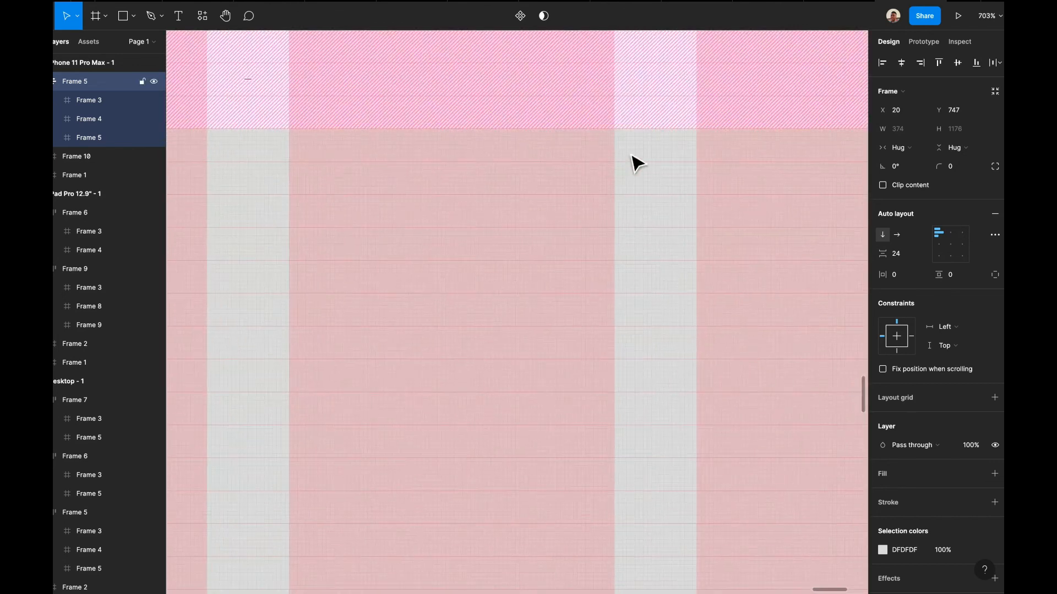
pyautogui.scroll(-5, 626, 130)
pyautogui.click(787, 160)
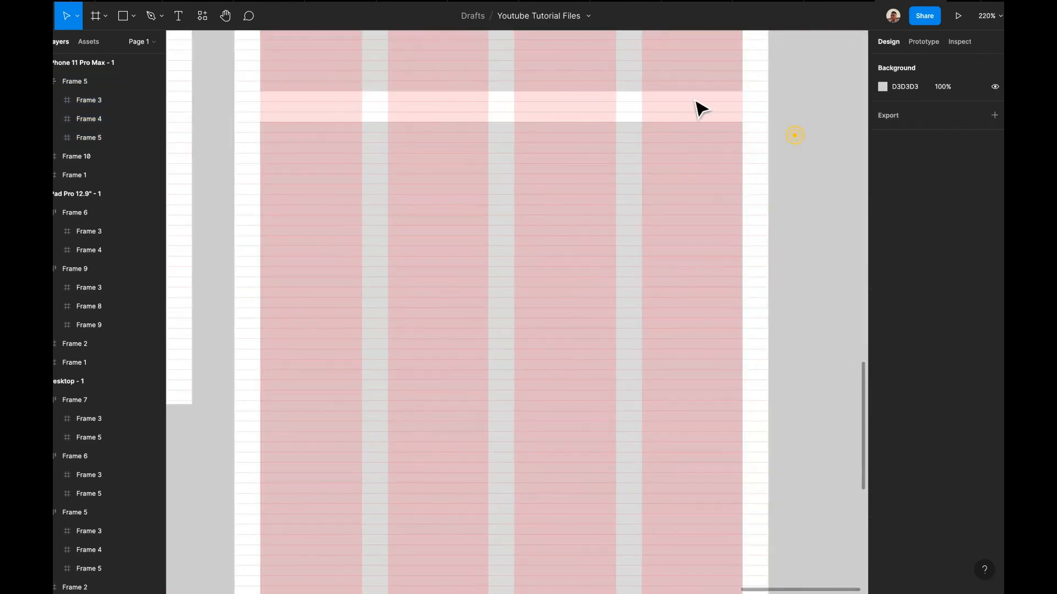
pyautogui.scroll(15, 699, 106)
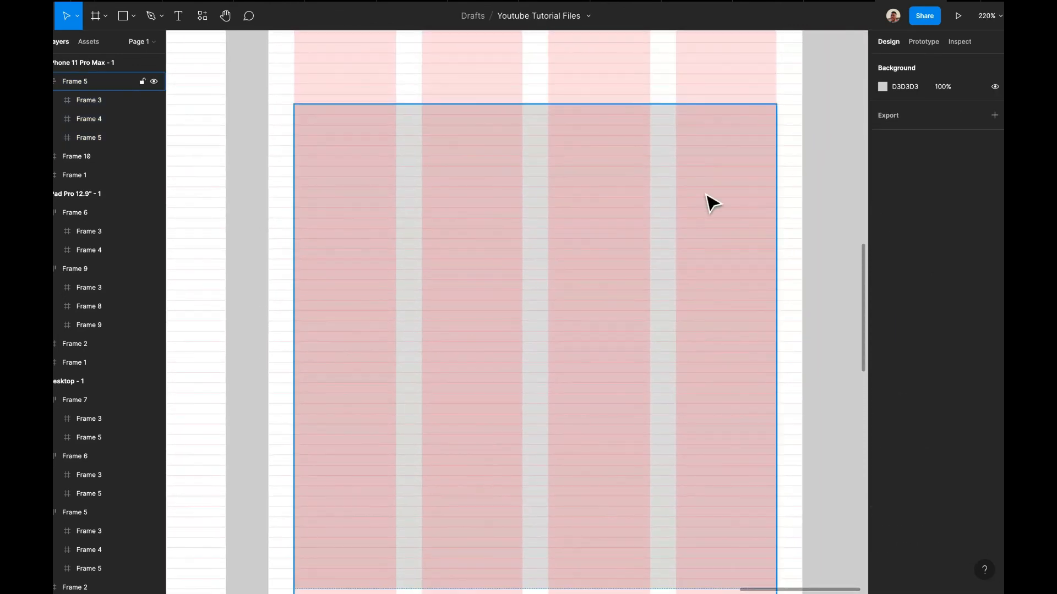
pyautogui.scroll(2, 710, 201)
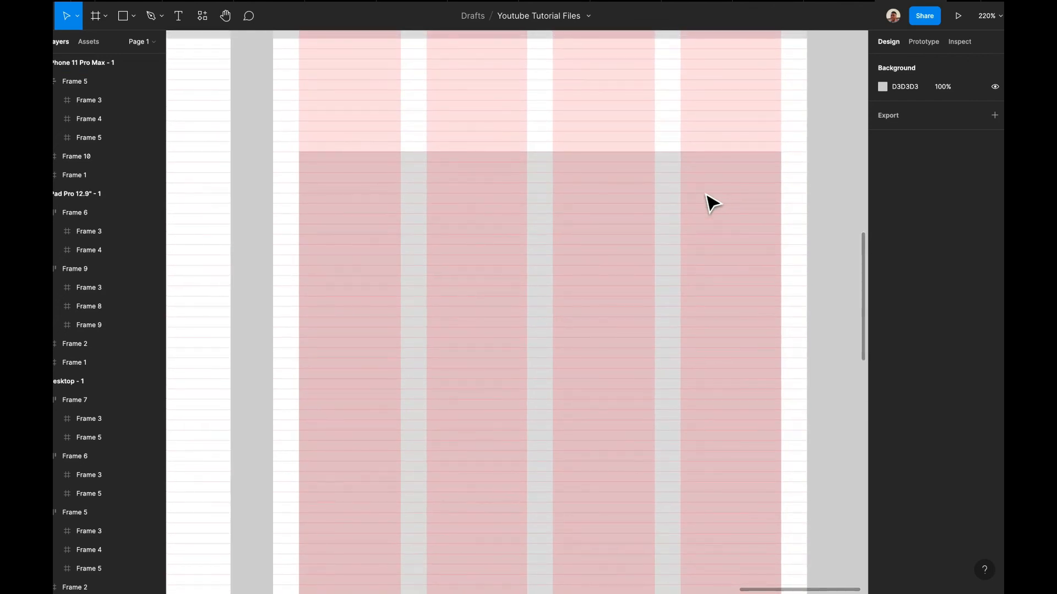
pyautogui.scroll(-5, 710, 200)
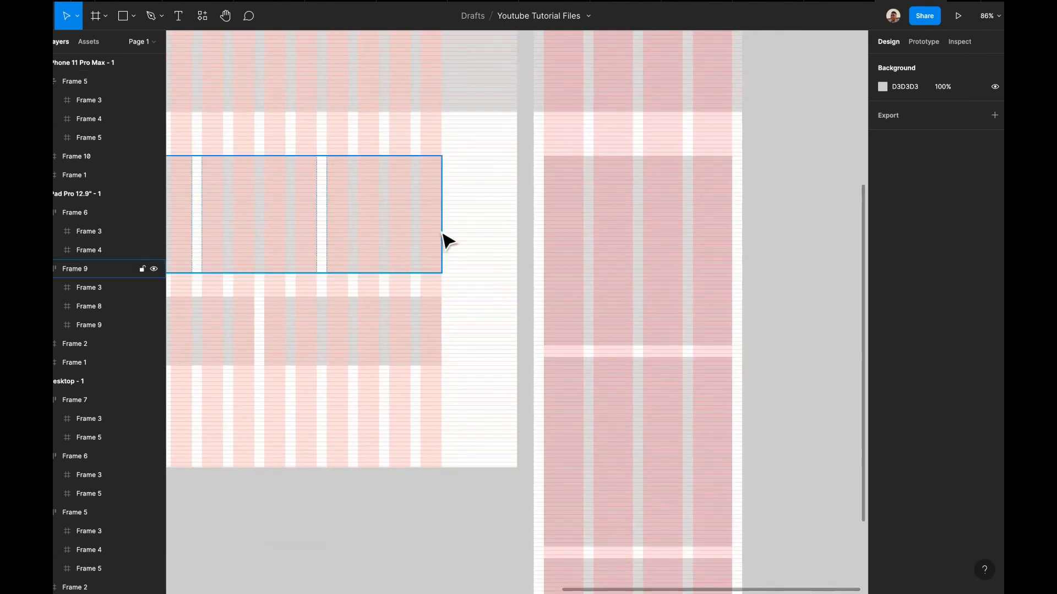
pyautogui.scroll(-10, 573, 299)
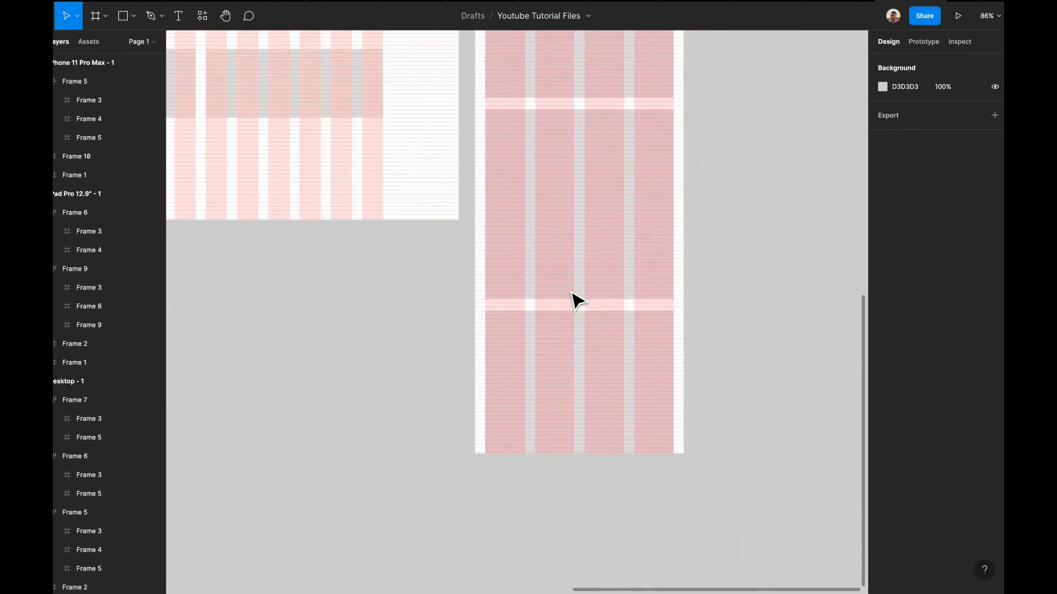
pyautogui.scroll(3, 575, 315)
pyautogui.scroll(-6, 575, 315)
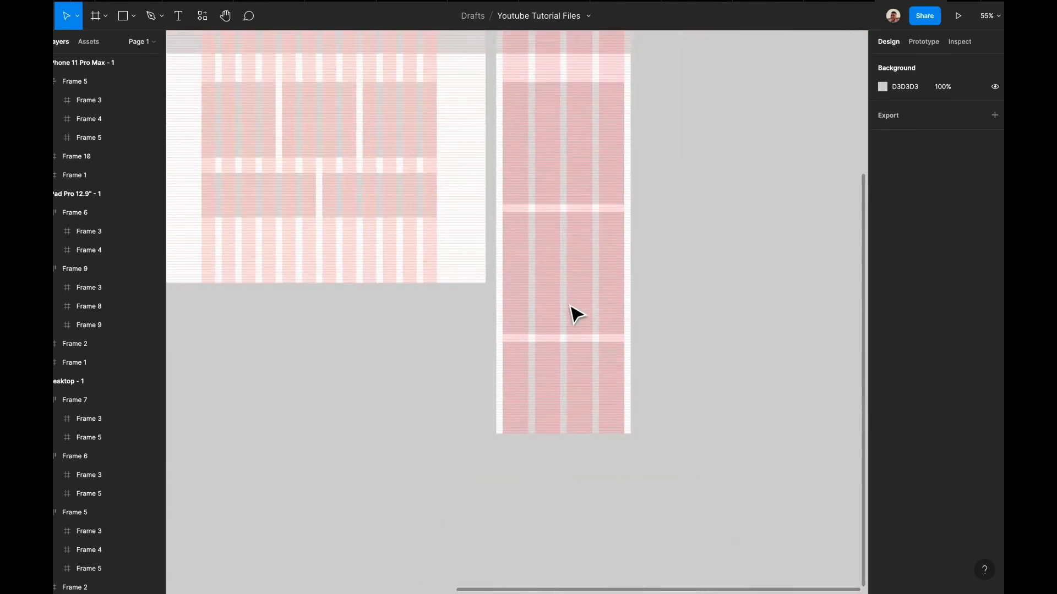
# - Extend the iPhone 11 Pro Max frame downward to a height of 2936 to make room for more blocks
pyautogui.scroll(2, 528, 220)
pyautogui.click(486, 93)
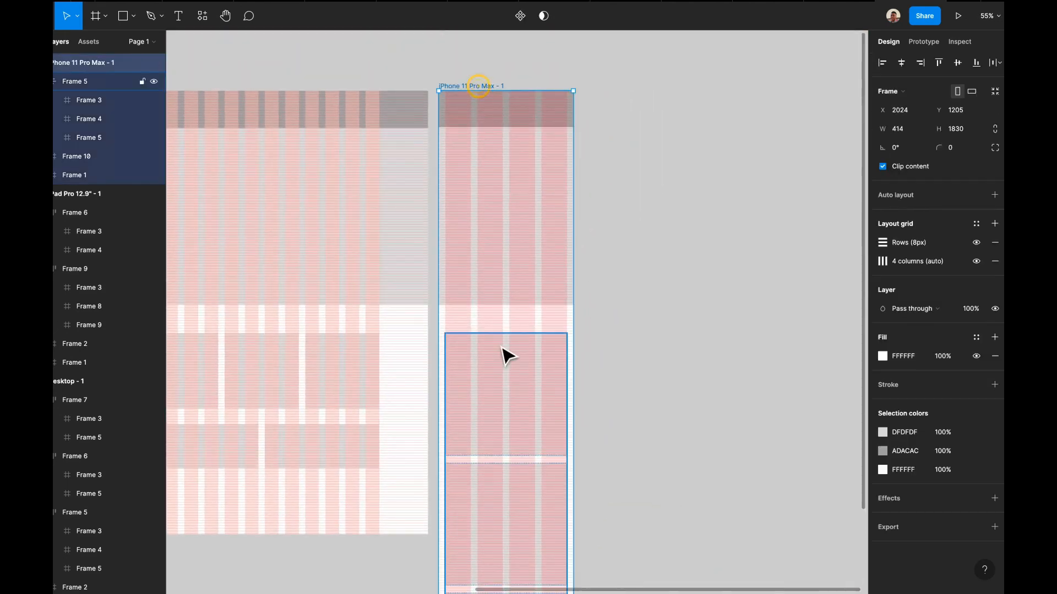
pyautogui.scroll(-10, 505, 357)
pyautogui.moveTo(509, 323); pyautogui.dragTo(528, 574)
pyautogui.scroll(10, 420, 337)
pyautogui.hscroll(-10, 420, 337)
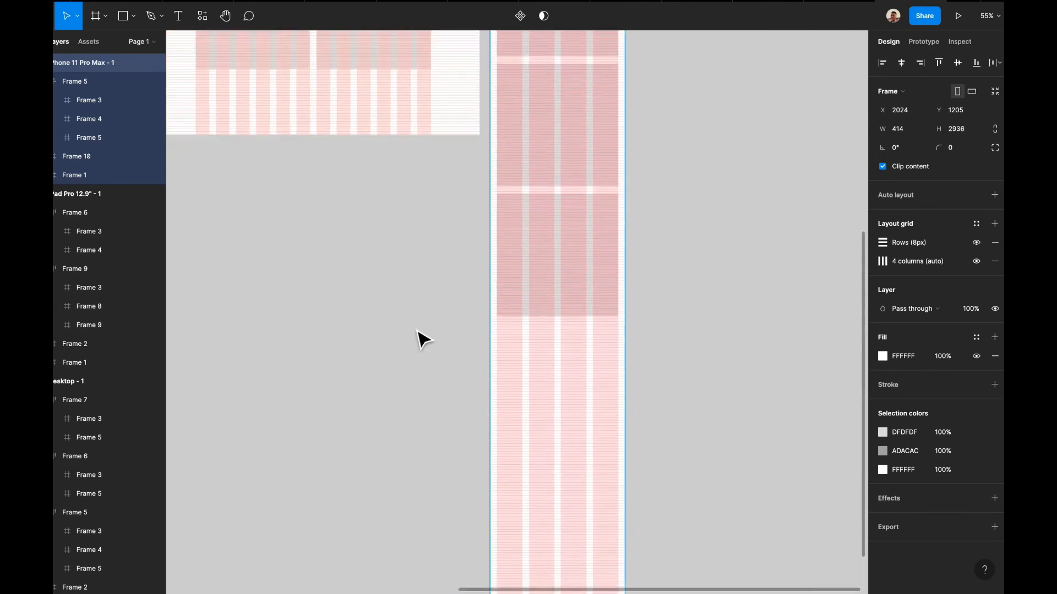
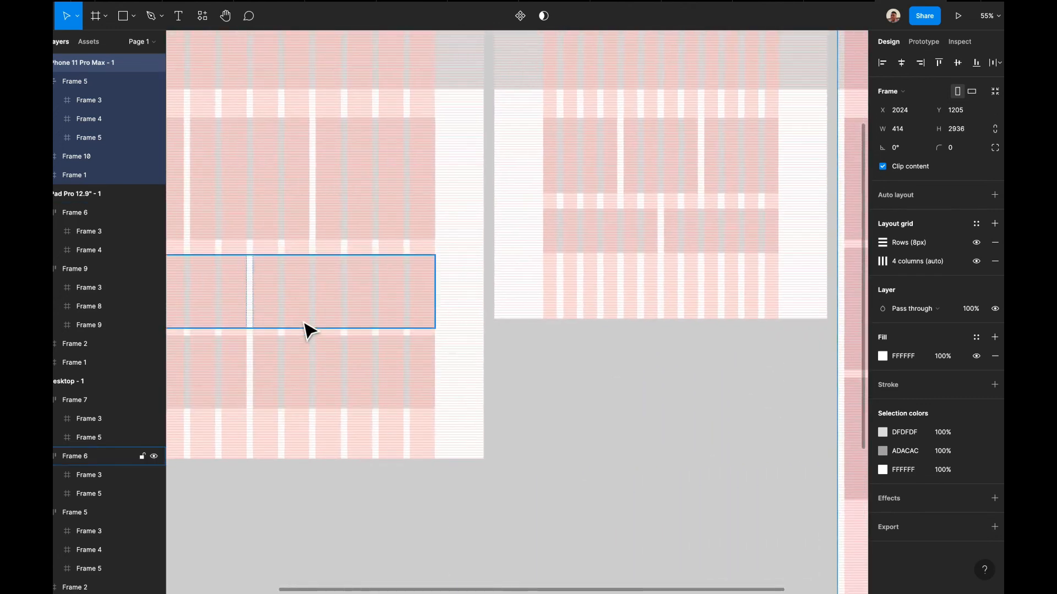
# - Duplicate the iPad frame's two-block row directly beneath the original at X 150, Y 1187
pyautogui.click(304, 325)
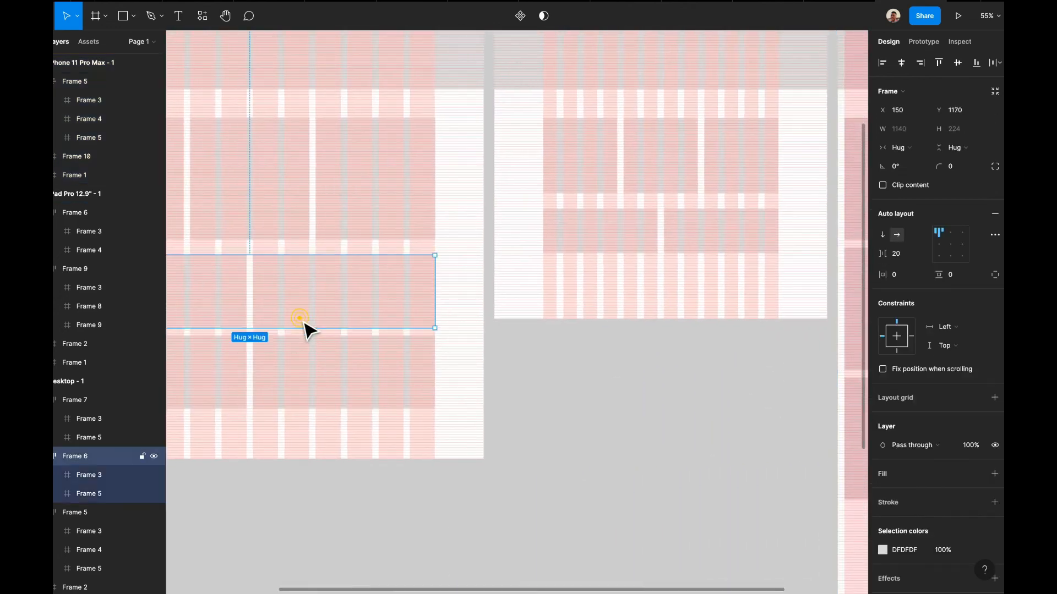
pyautogui.click(573, 242)
pyautogui.moveTo(605, 239); pyautogui.dragTo(600, 295)
# - Shorten the duplicated iPad row's frame so its lower edge meets its blocks, and check it against the row grid
pyautogui.scroll(5, 605, 292)
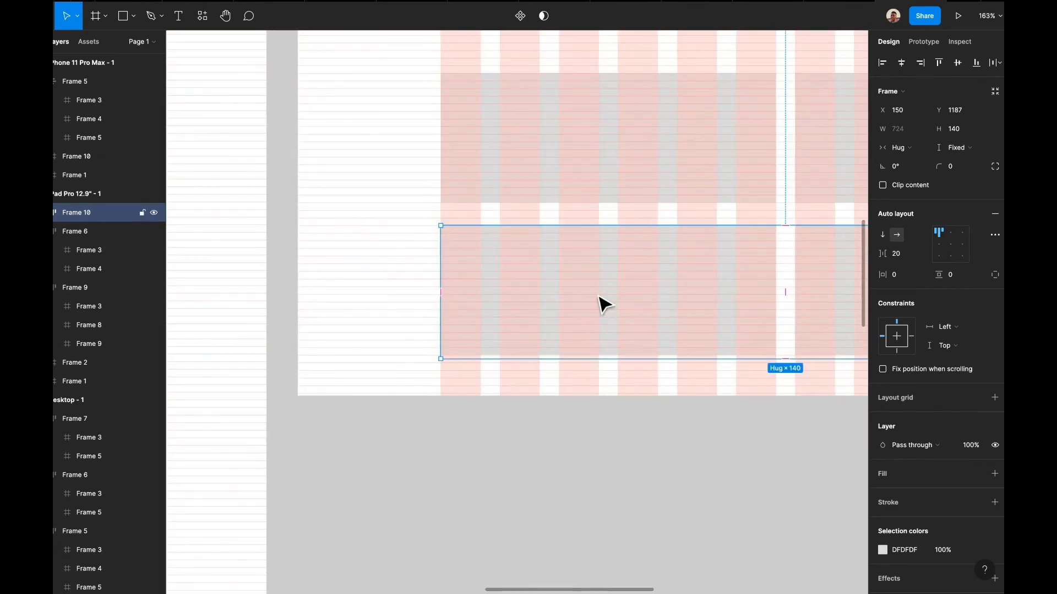
pyautogui.hscroll(-10, 550, 300)
pyautogui.hscroll(10, 702, 401)
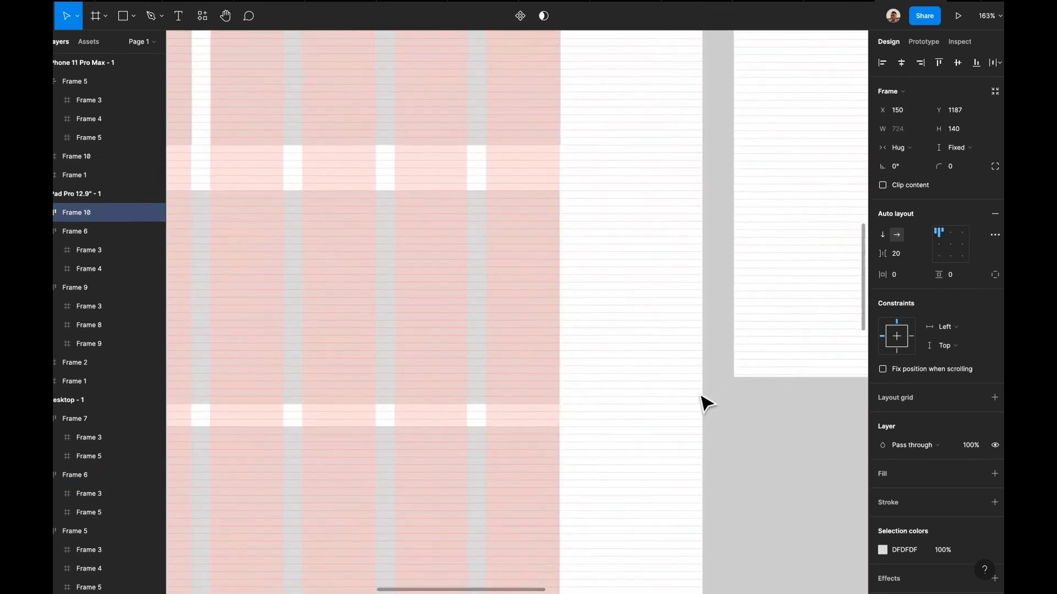
pyautogui.scroll(5, 704, 400)
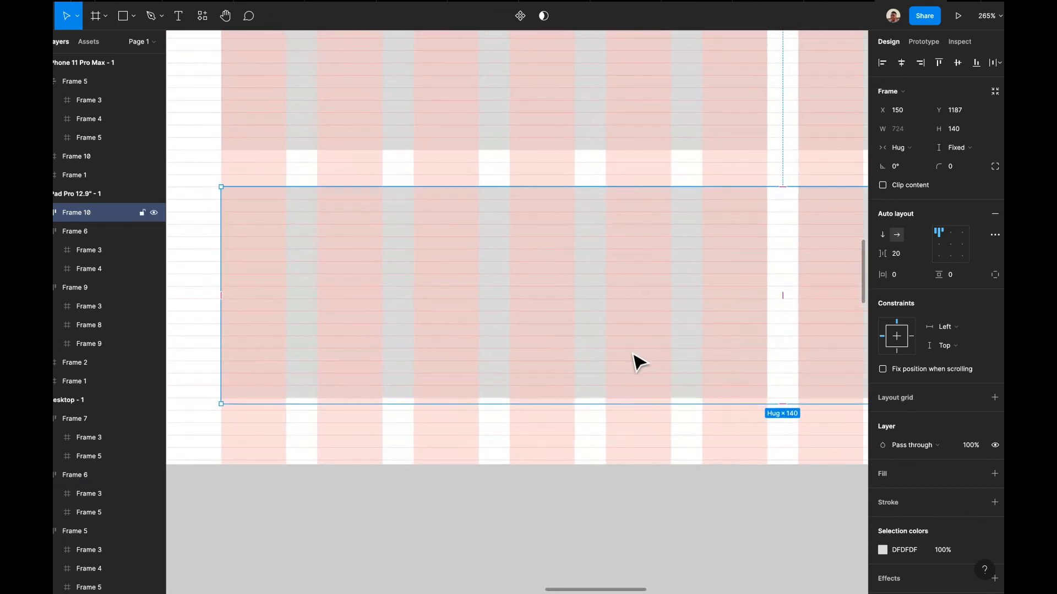
pyautogui.moveTo(571, 413); pyautogui.dragTo(566, 405)
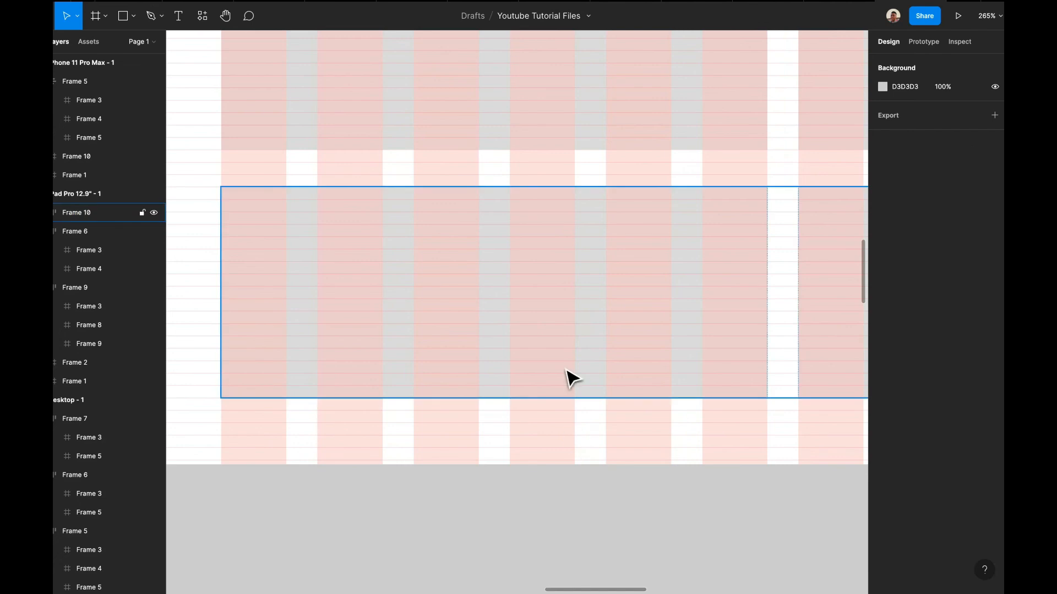
pyautogui.scroll(10, 567, 370)
pyautogui.scroll(-20, 572, 369)
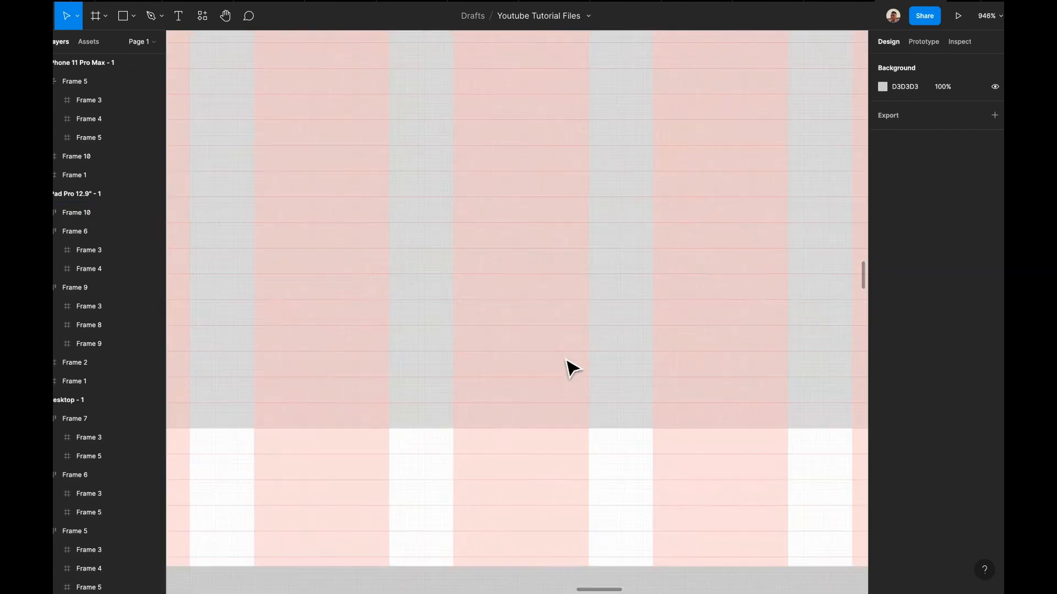
pyautogui.scroll(-3, 569, 368)
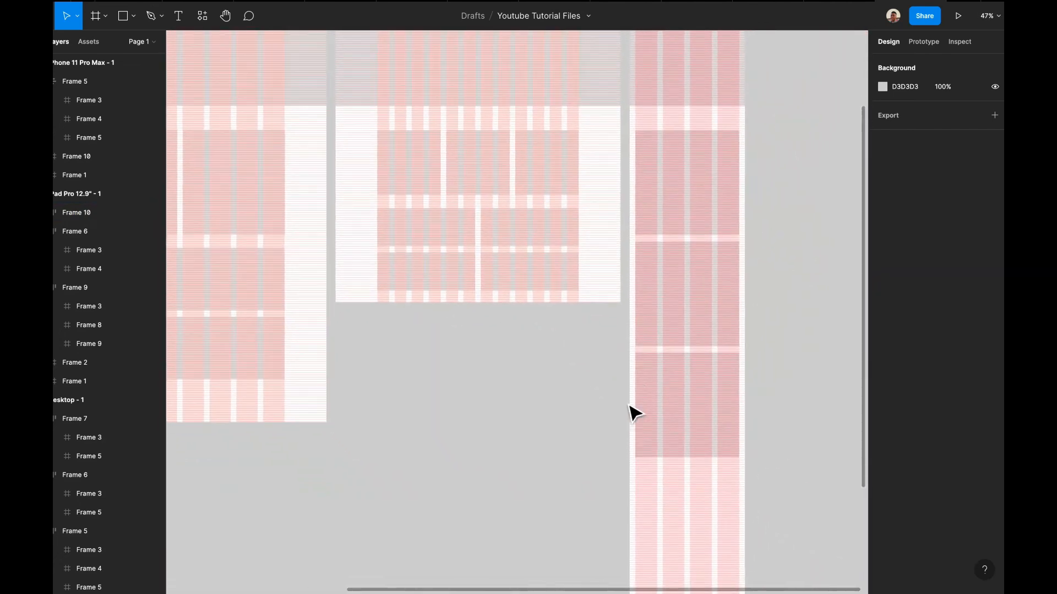
# - Combine the desktop frame's two lower two-block rows into one vertical auto layout with 24 spacing
pyautogui.hscroll(-3, 630, 412)
pyautogui.click(332, 307)
pyautogui.keyDown('shift'); pyautogui.click(331, 262); pyautogui.keyUp('shift')
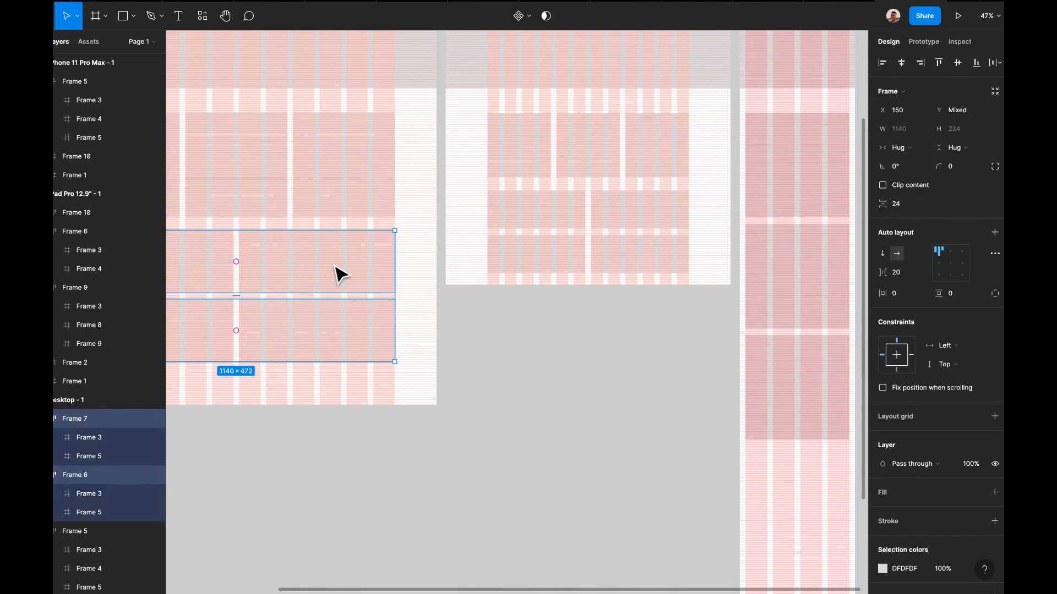
pyautogui.hotkey('shift', 'a')
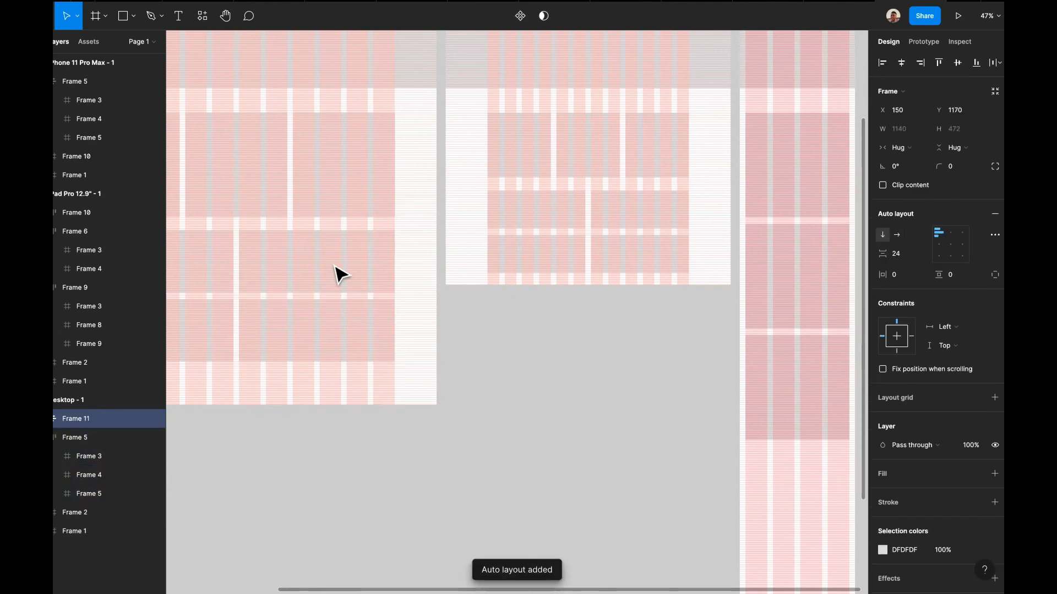
# - Paste the combined desktop rows into the iPhone frame and place them below the block stack at X 20, Y 1988
pyautogui.hscroll(5, 696, 307)
pyautogui.scroll(-2, 567, 334)
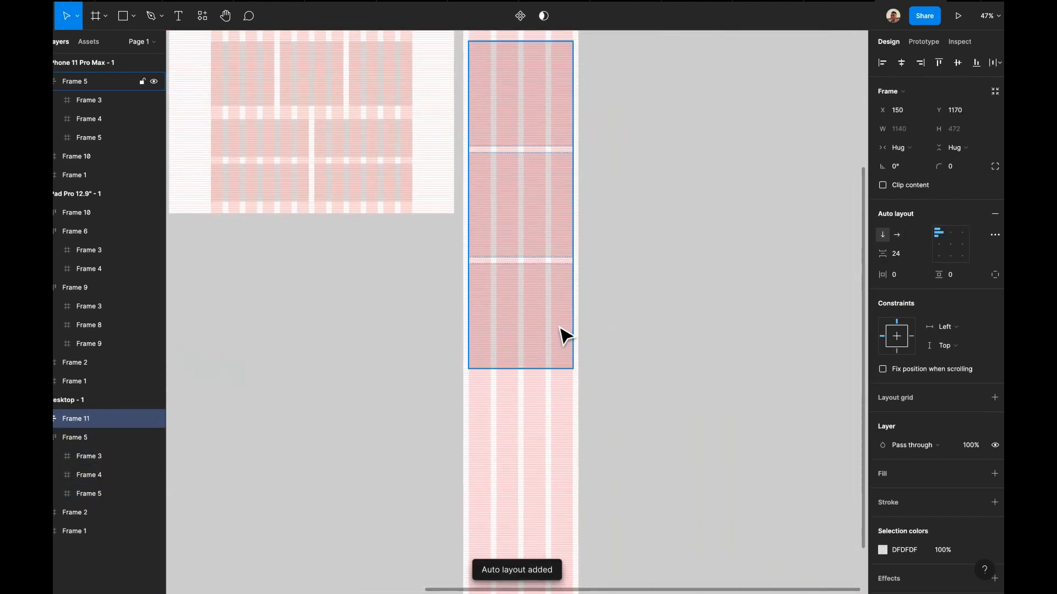
pyautogui.scroll(5, 564, 335)
pyautogui.click(499, 59)
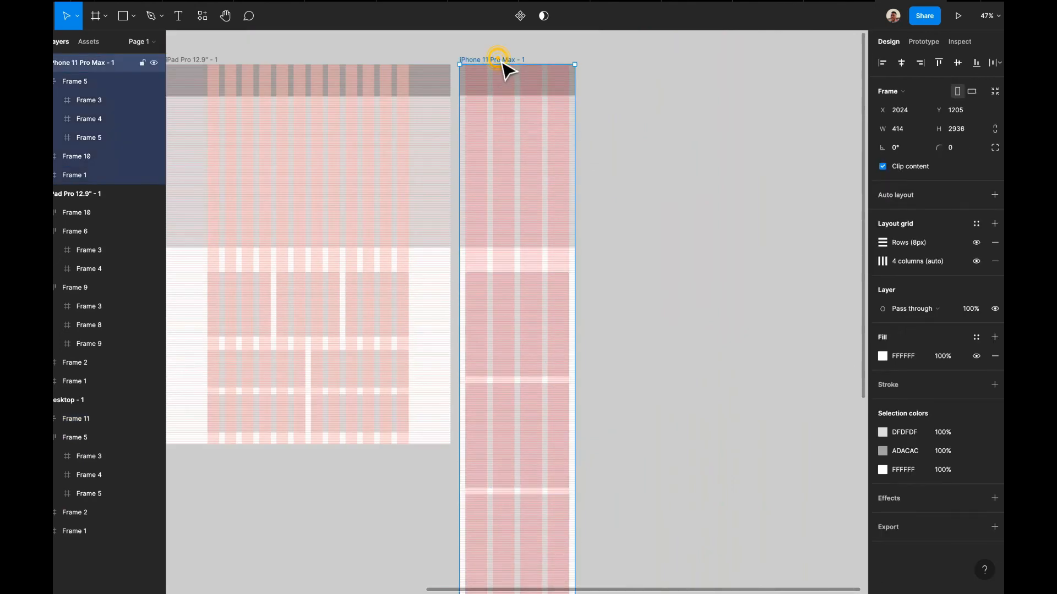
pyautogui.hotkey('ctrl', 'v')
pyautogui.scroll(-5, 522, 325)
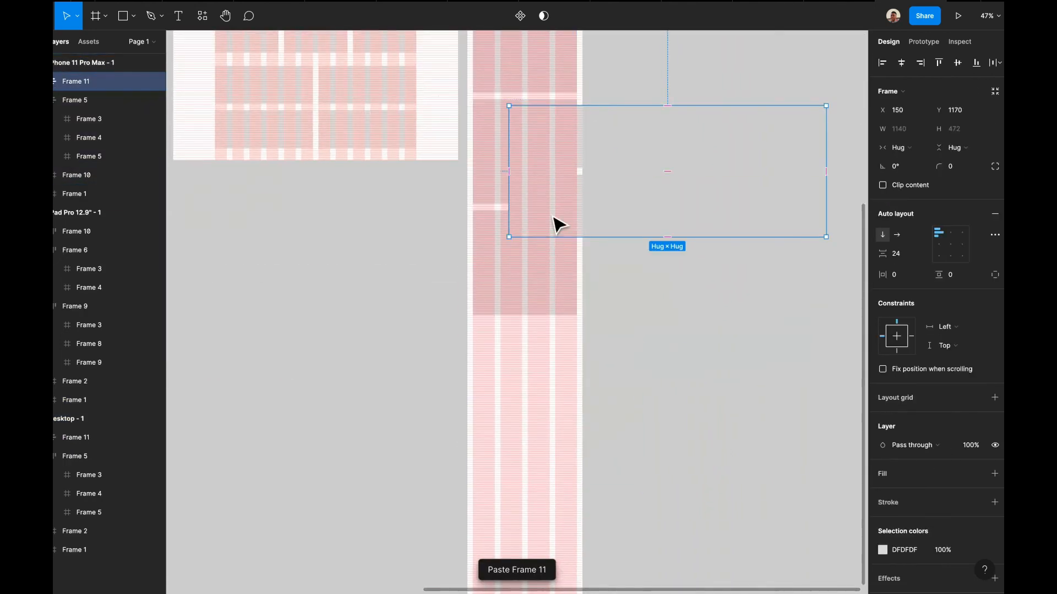
pyautogui.moveTo(537, 338); pyautogui.dragTo(524, 433)
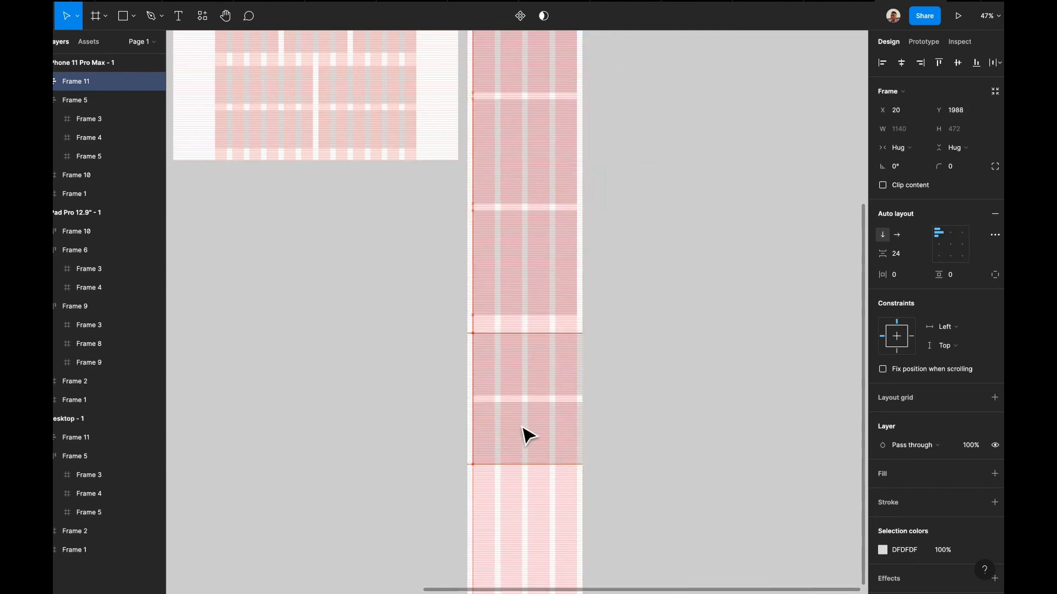
# - Stack the upper pasted row's two blocks vertically and narrow both to 374 to fit the four grid columns
pyautogui.click(527, 372)
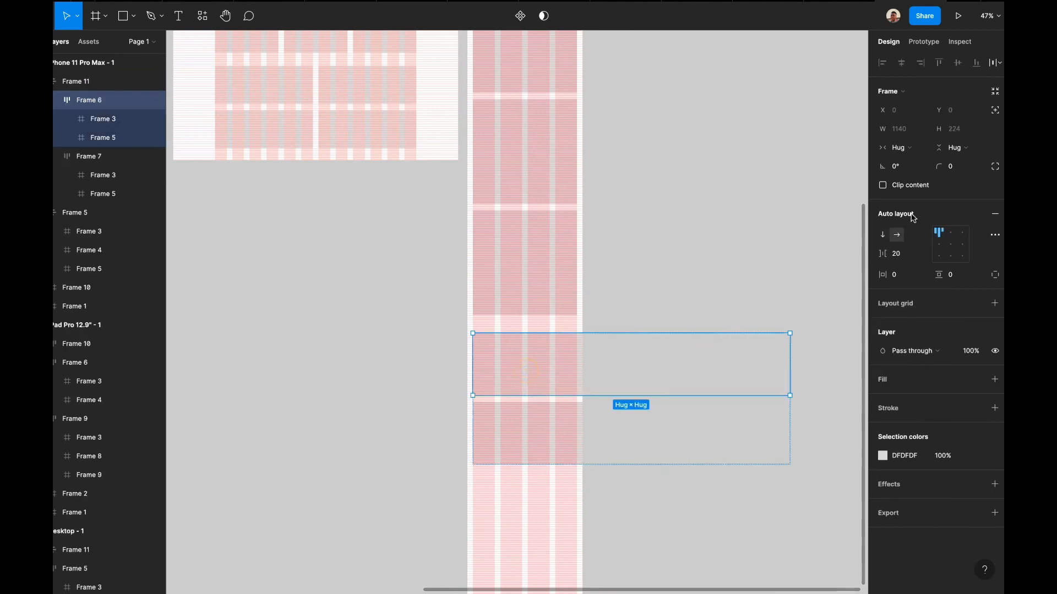
pyautogui.click(885, 235)
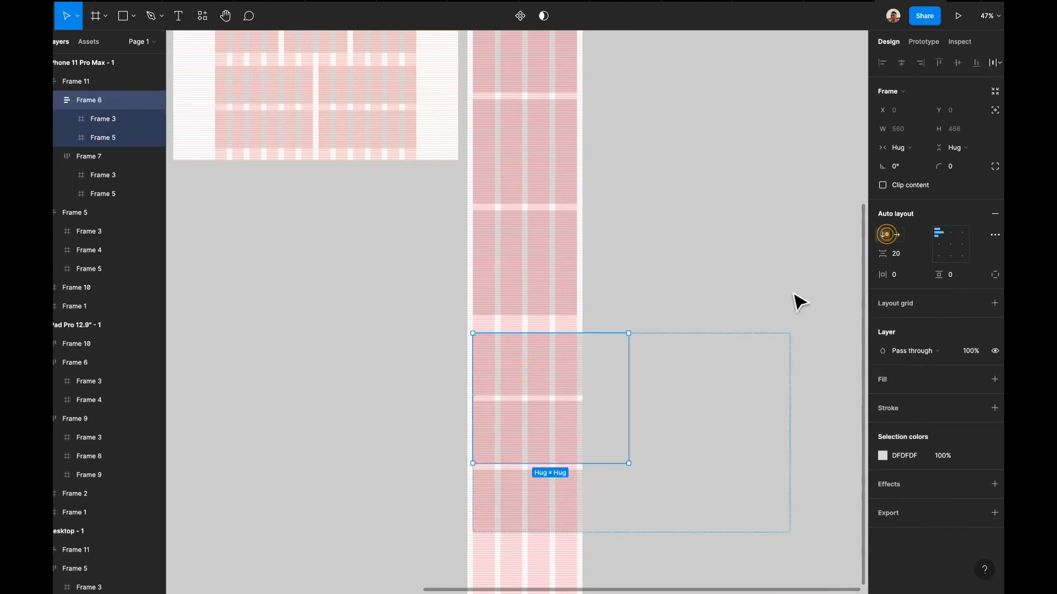
pyautogui.click(556, 363)
pyautogui.keyDown('shift'); pyautogui.click(556, 422); pyautogui.keyUp('shift')
pyautogui.moveTo(637, 385); pyautogui.dragTo(586, 383)
pyautogui.scroll(5, 586, 383)
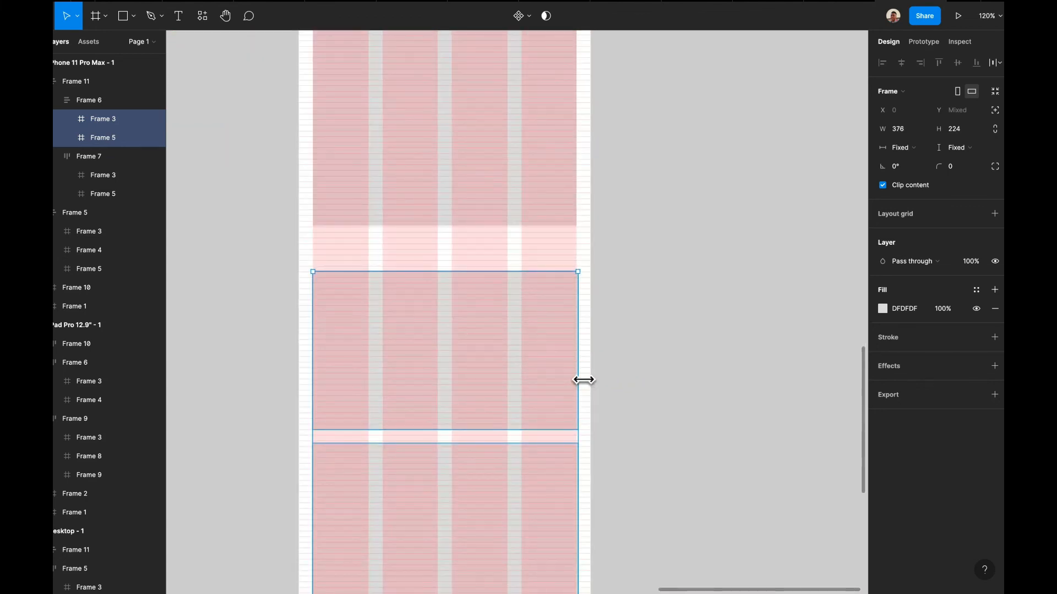
pyautogui.moveTo(583, 380); pyautogui.dragTo(585, 380)
pyautogui.scroll(4, 584, 378)
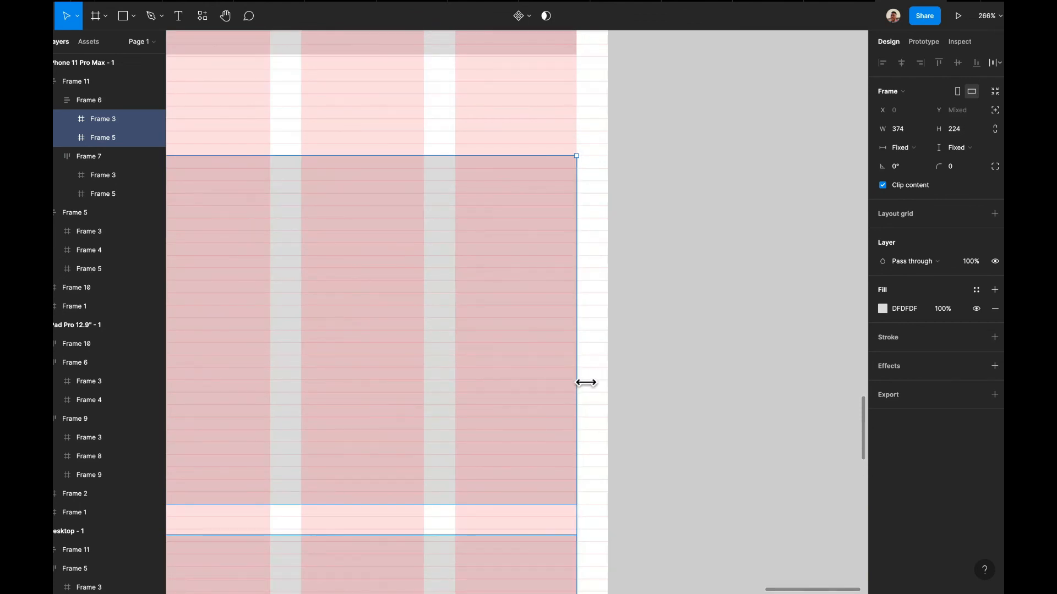
# - Stack the lower pasted row's two blocks vertically and narrow both to 373 near the outer column edge
pyautogui.scroll(-3, 583, 381)
pyautogui.scroll(-3, 585, 383)
pyautogui.click(535, 502)
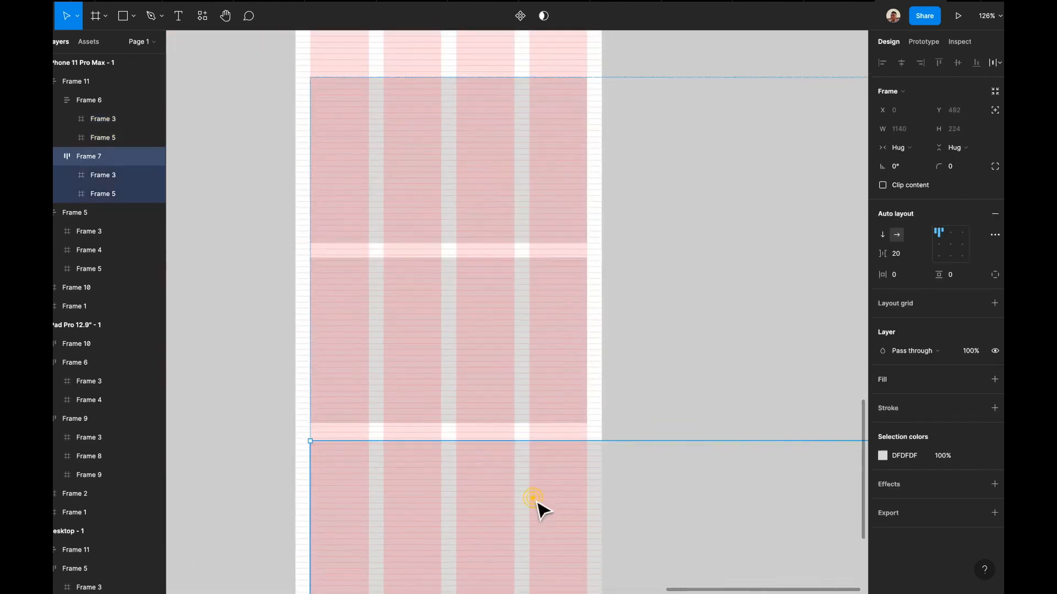
pyautogui.scroll(-3, 605, 413)
pyautogui.click(882, 236)
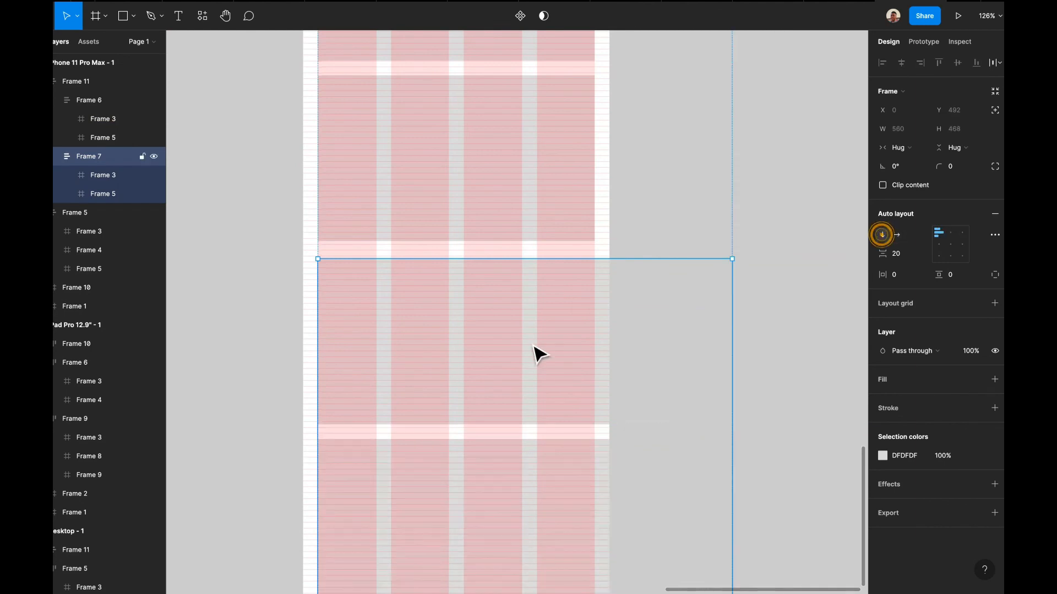
pyautogui.click(575, 361)
pyautogui.keyDown('shift'); pyautogui.click(555, 481); pyautogui.keyUp('shift')
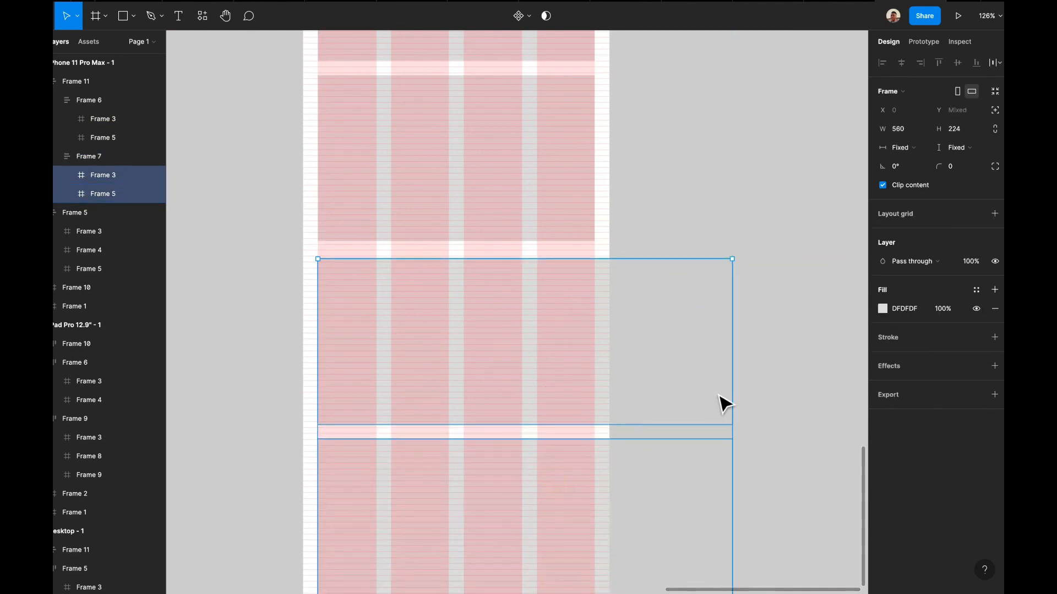
pyautogui.moveTo(742, 406); pyautogui.dragTo(602, 392)
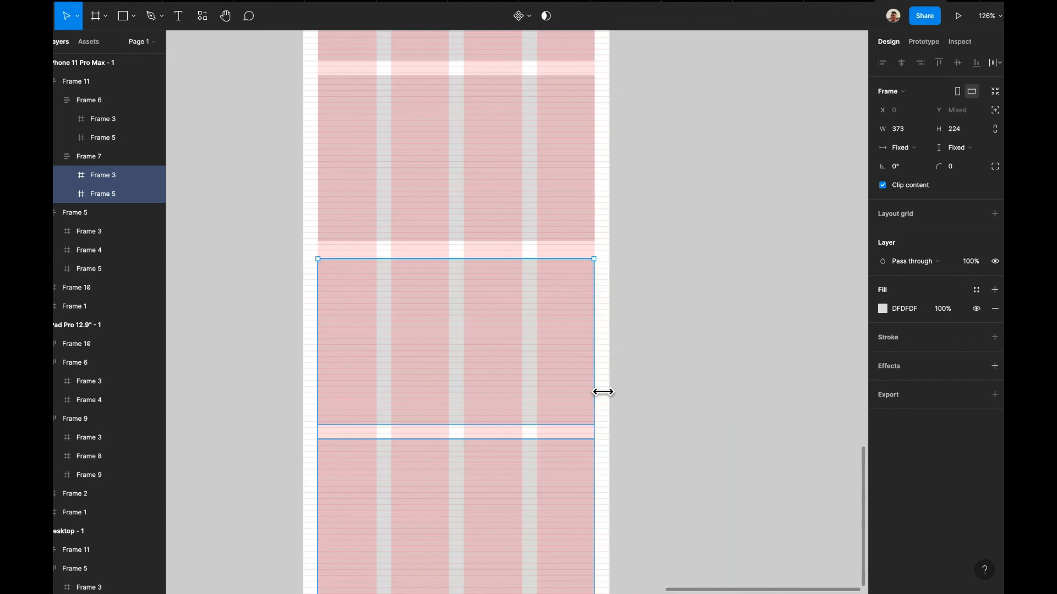
# - Widen both blocks of the lower pasted row in the iPhone frame to 374 so they end at the outer grid column
pyautogui.click(645, 257)
pyautogui.scroll(5, 659, 320)
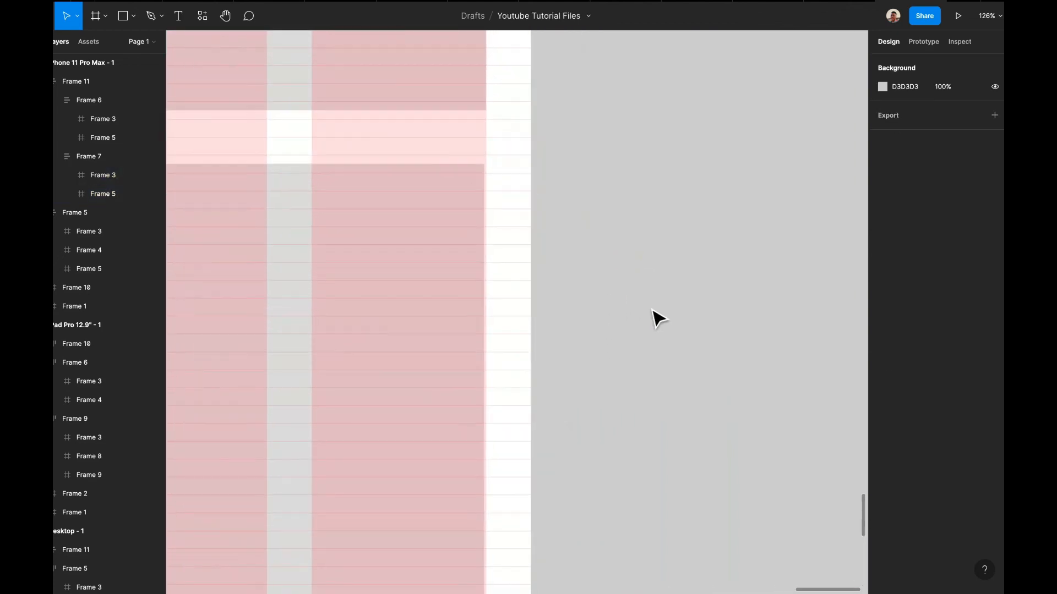
pyautogui.click(446, 263)
pyautogui.doubleClick(446, 265)
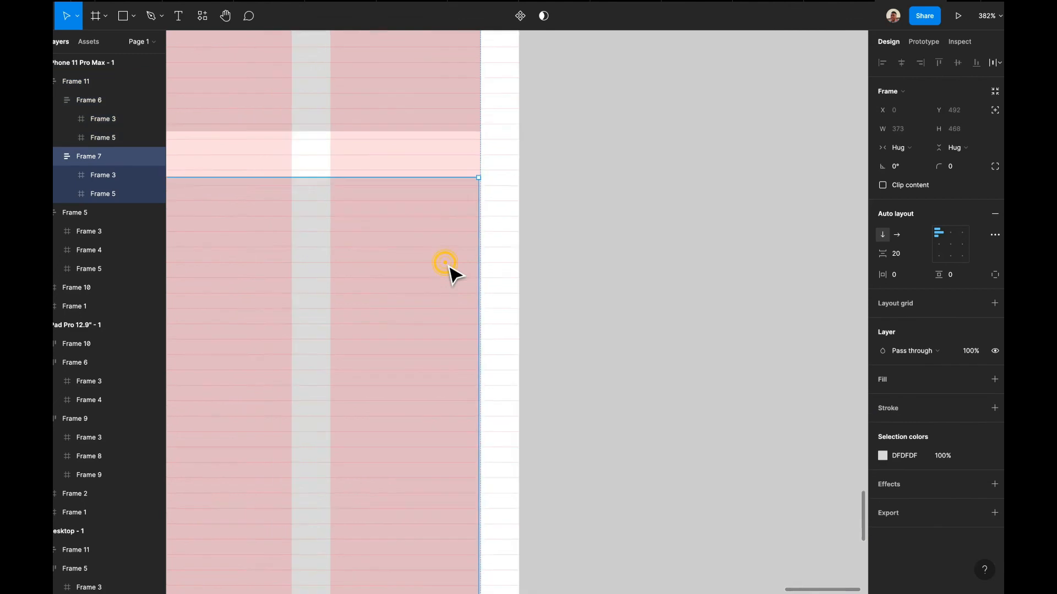
pyautogui.scroll(-5, 462, 286)
pyautogui.scroll(5, 432, 448)
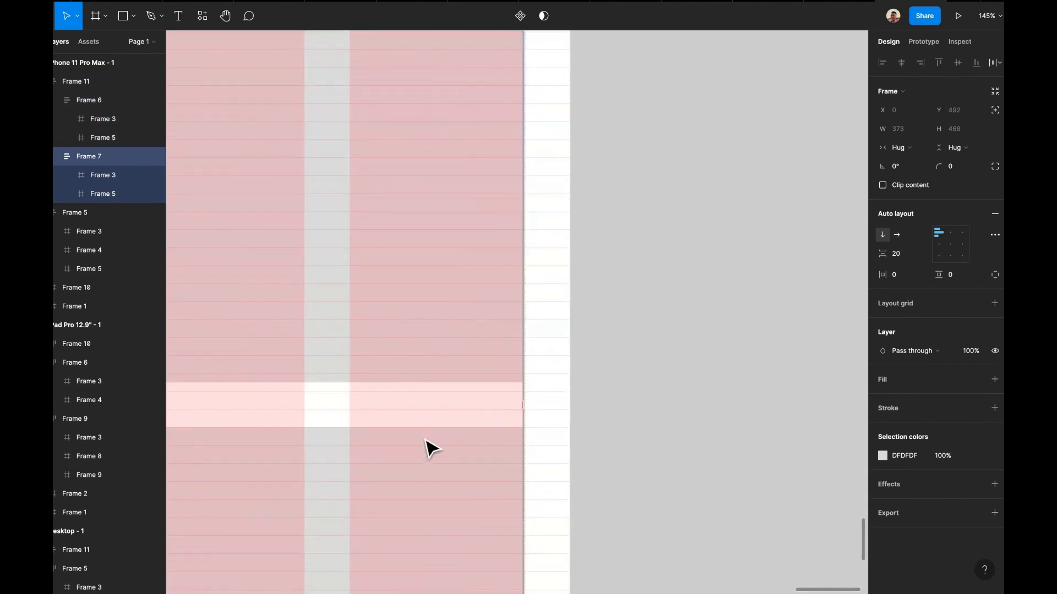
pyautogui.click(444, 351)
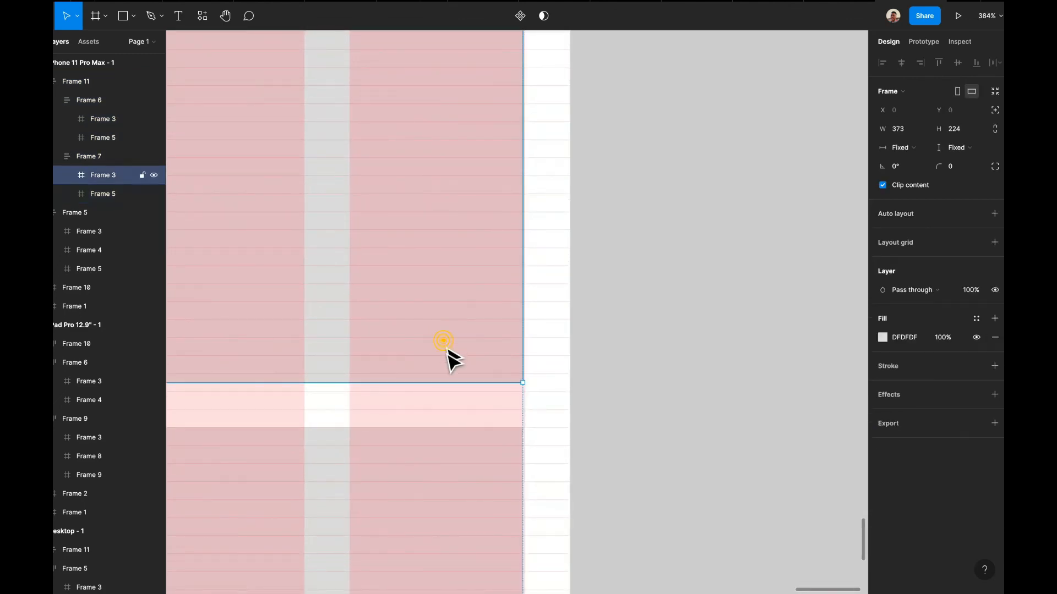
pyautogui.keyDown('shift'); pyautogui.click(444, 459); pyautogui.keyUp('shift')
pyautogui.moveTo(533, 371); pyautogui.dragTo(535, 374)
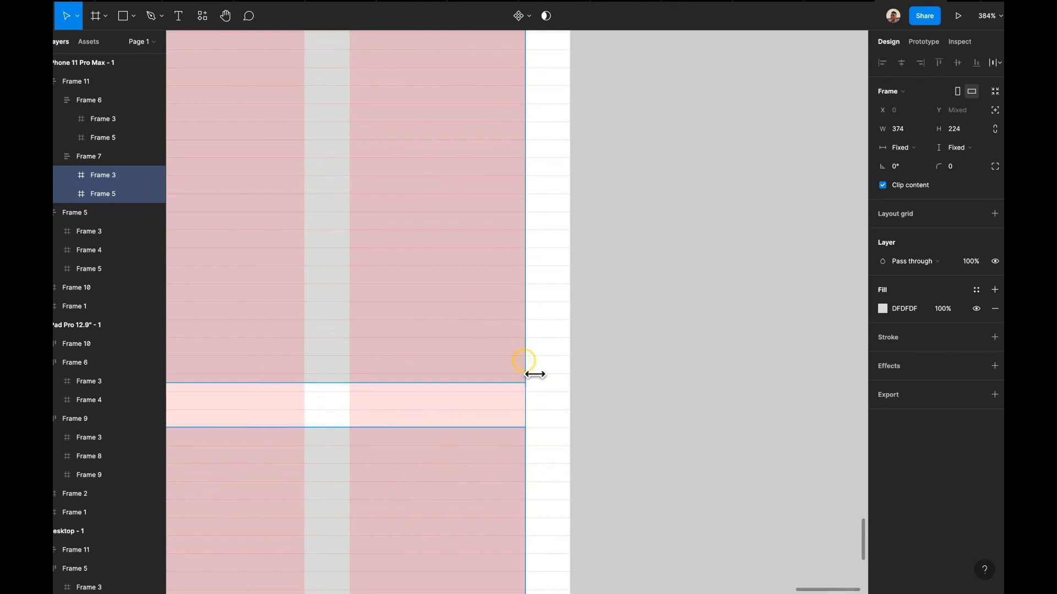
pyautogui.click(586, 357)
# - Extend the iPhone 11 Pro Max frame downward to a height of 3130, keeping its width at 414
pyautogui.hscroll(-5, 586, 356)
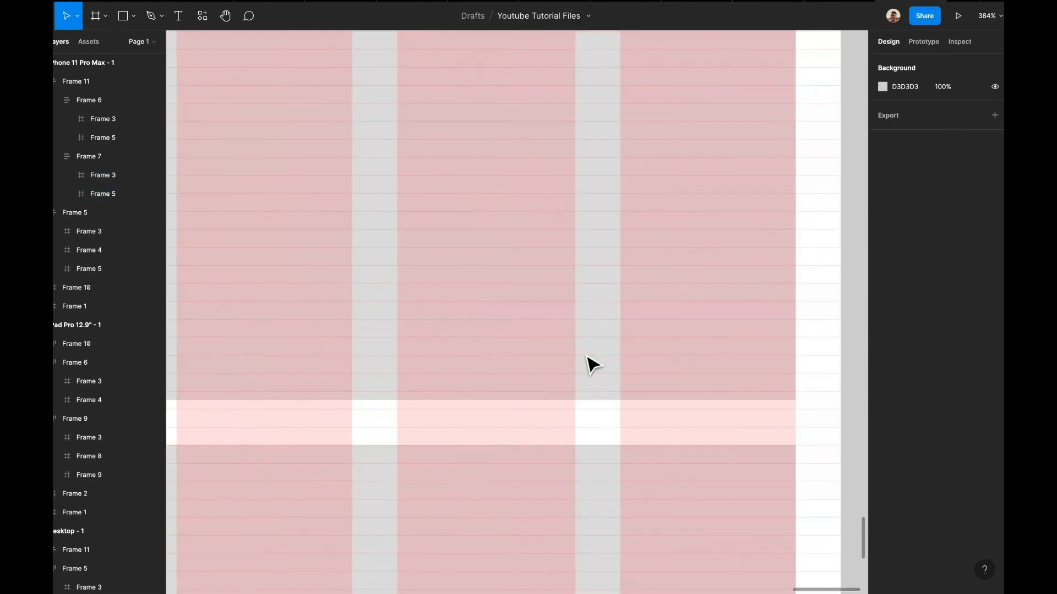
pyautogui.hscroll(-2, 586, 357)
pyautogui.hscroll(-3, 586, 356)
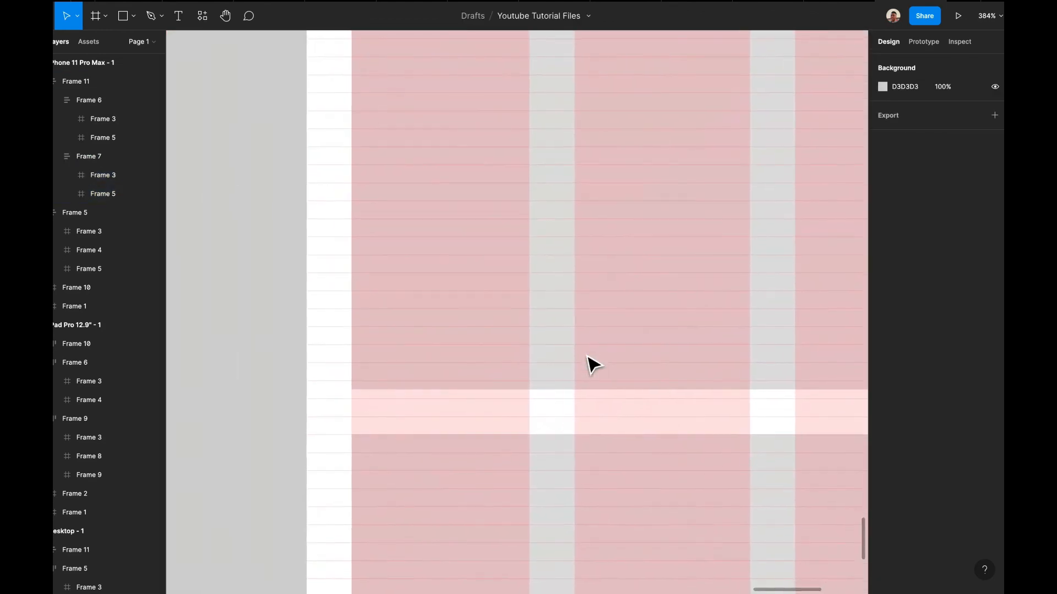
pyautogui.scroll(-5, 587, 356)
pyautogui.scroll(-5, 587, 357)
pyautogui.scroll(5, 587, 356)
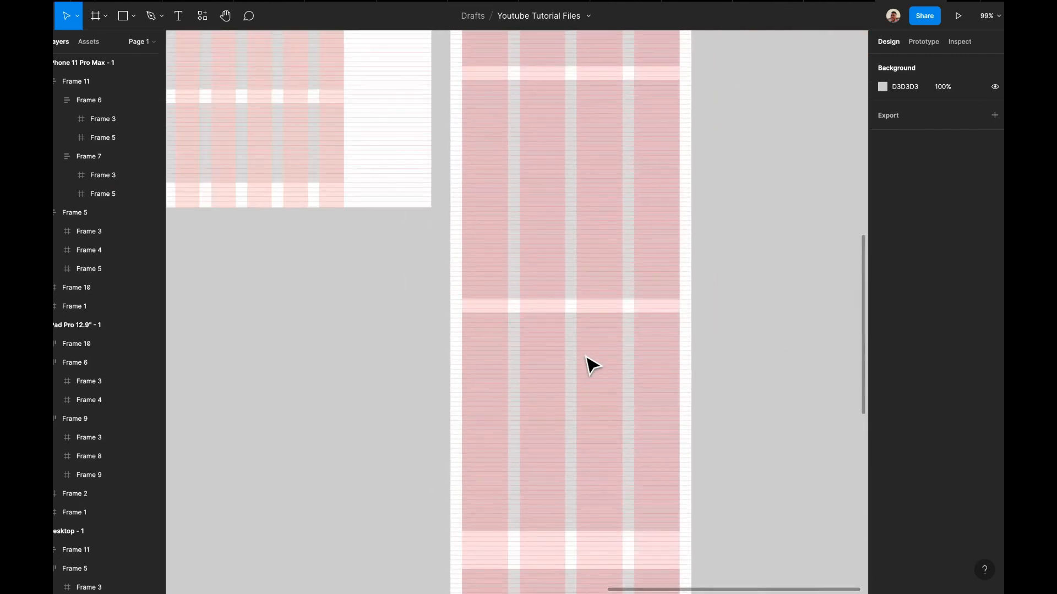
pyautogui.scroll(-5, 591, 365)
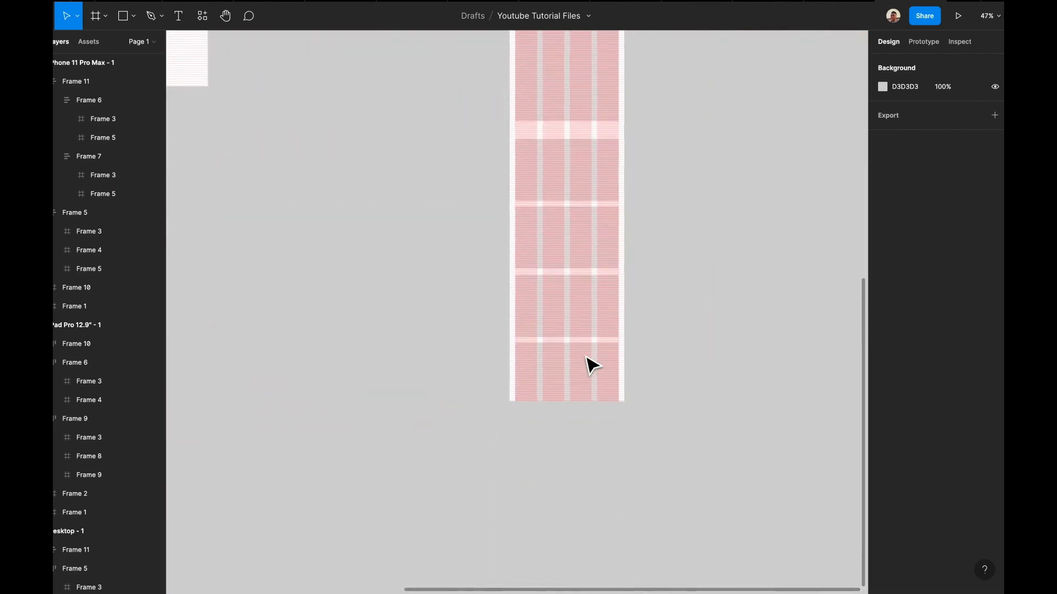
pyautogui.click(574, 313)
pyautogui.scroll(10, 578, 319)
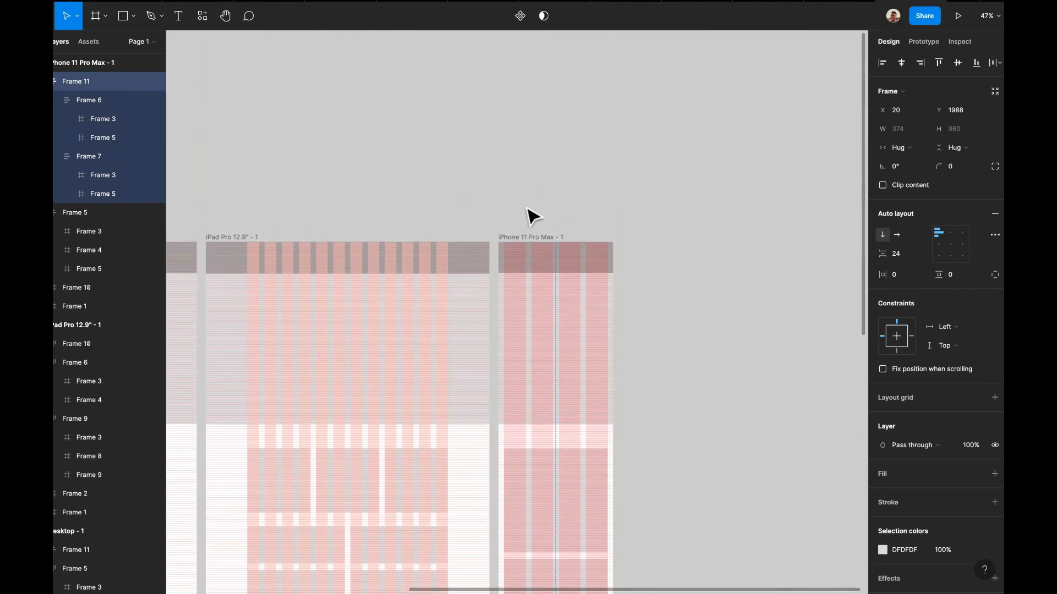
pyautogui.click(517, 237)
pyautogui.scroll(-10, 557, 466)
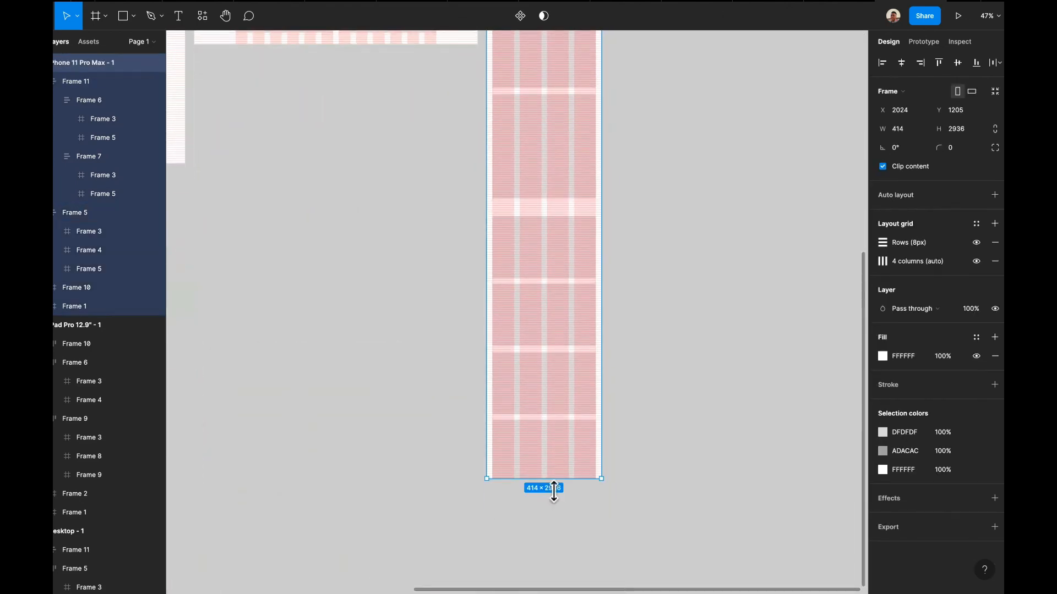
pyautogui.moveTo(555, 487); pyautogui.dragTo(560, 538)
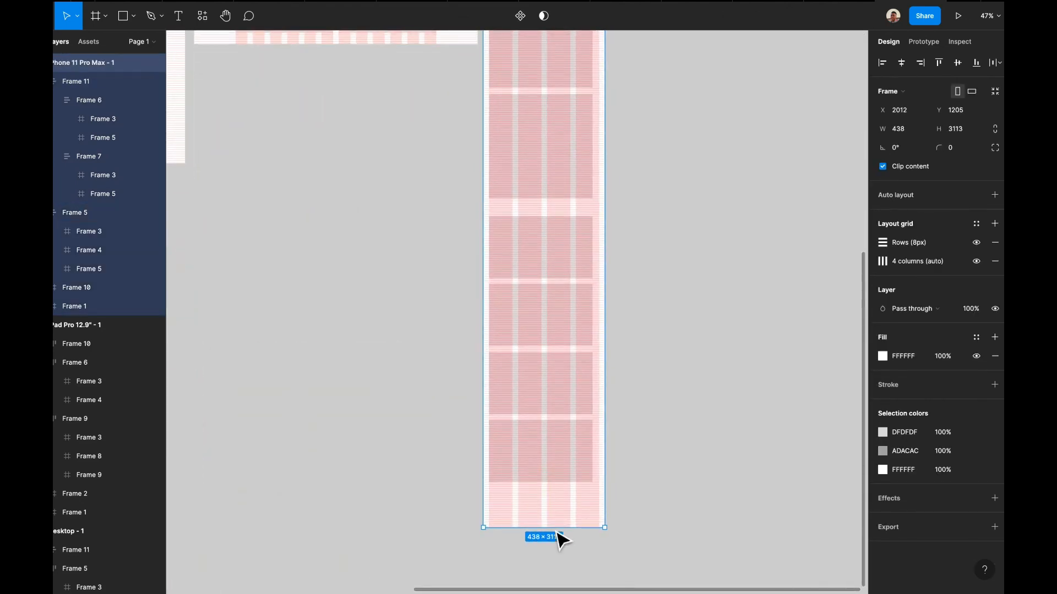
pyautogui.hotkey('ctrl', 'z')
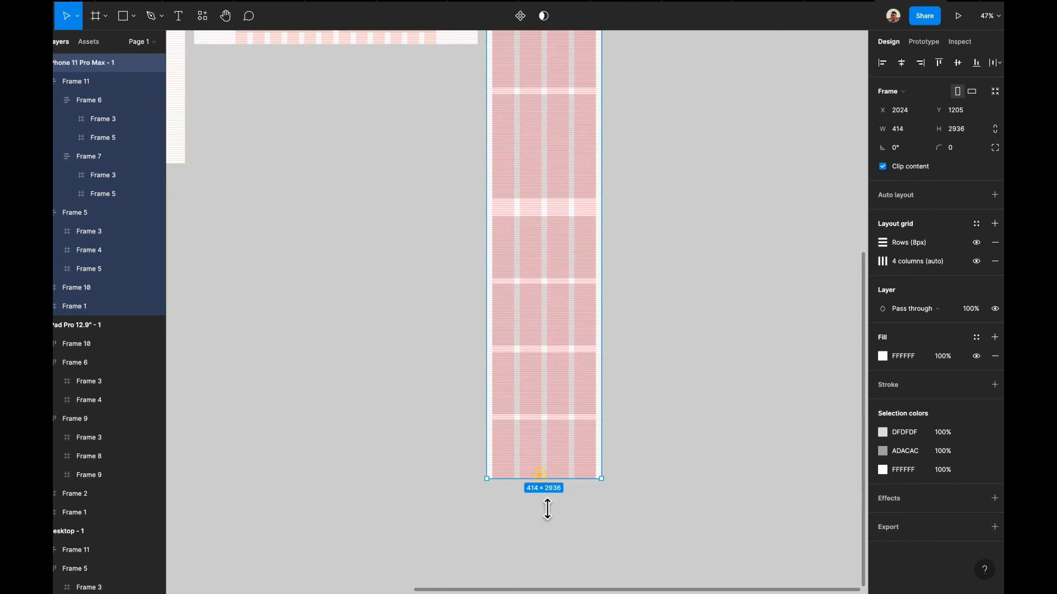
pyautogui.moveTo(547, 509); pyautogui.dragTo(552, 545)
# - Examine how the pasted blocks and the gaps between them line up with the iPhone frame's row grid
pyautogui.scroll(5, 550, 540)
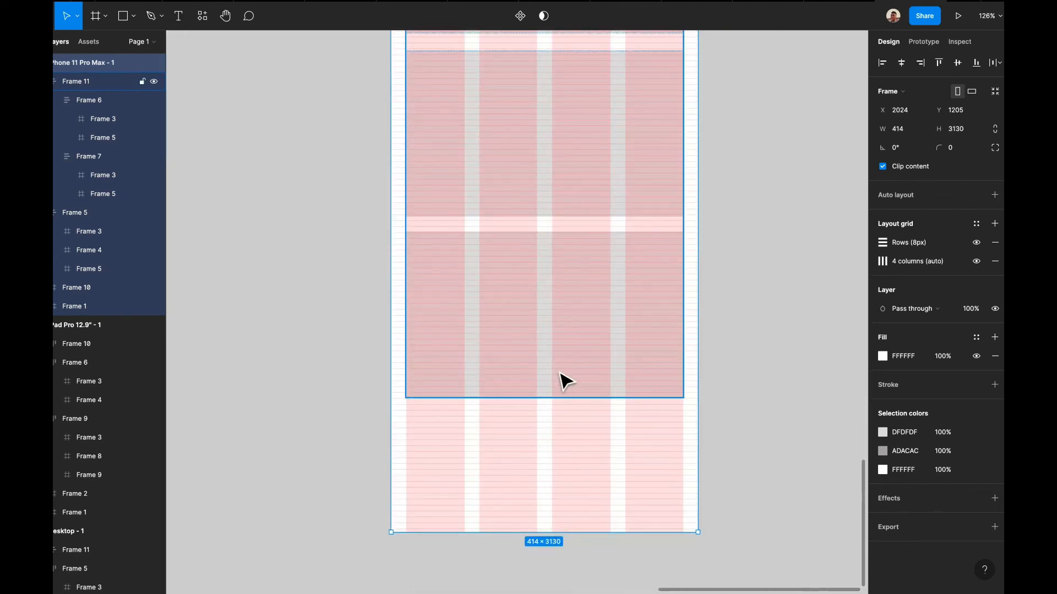
pyautogui.scroll(5, 565, 381)
pyautogui.scroll(4, 535, 277)
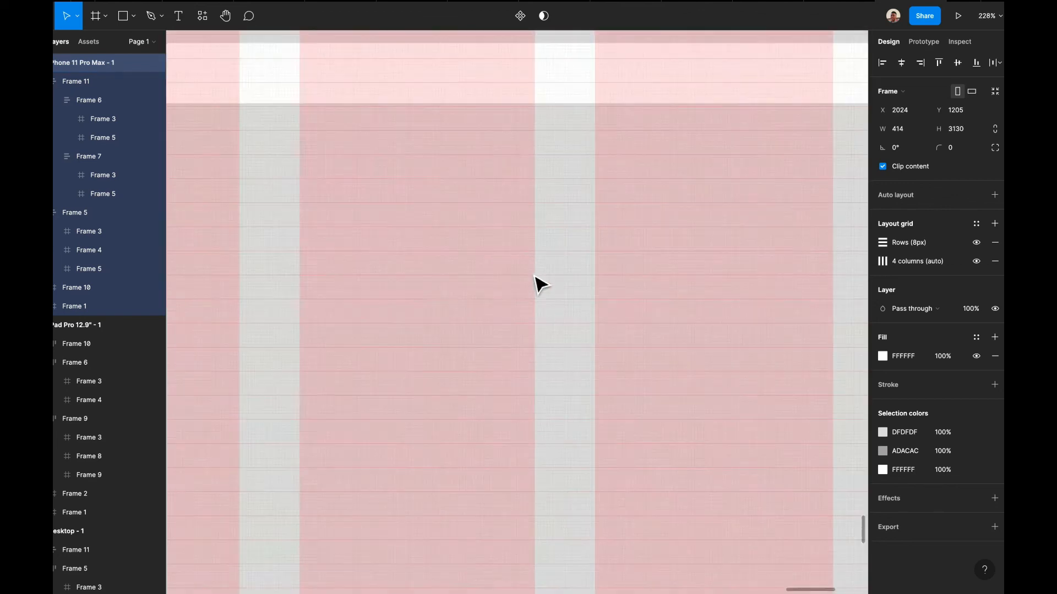
pyautogui.scroll(3, 535, 276)
pyautogui.scroll(-5, 534, 277)
pyautogui.scroll(6, 534, 276)
pyautogui.scroll(3, 534, 276)
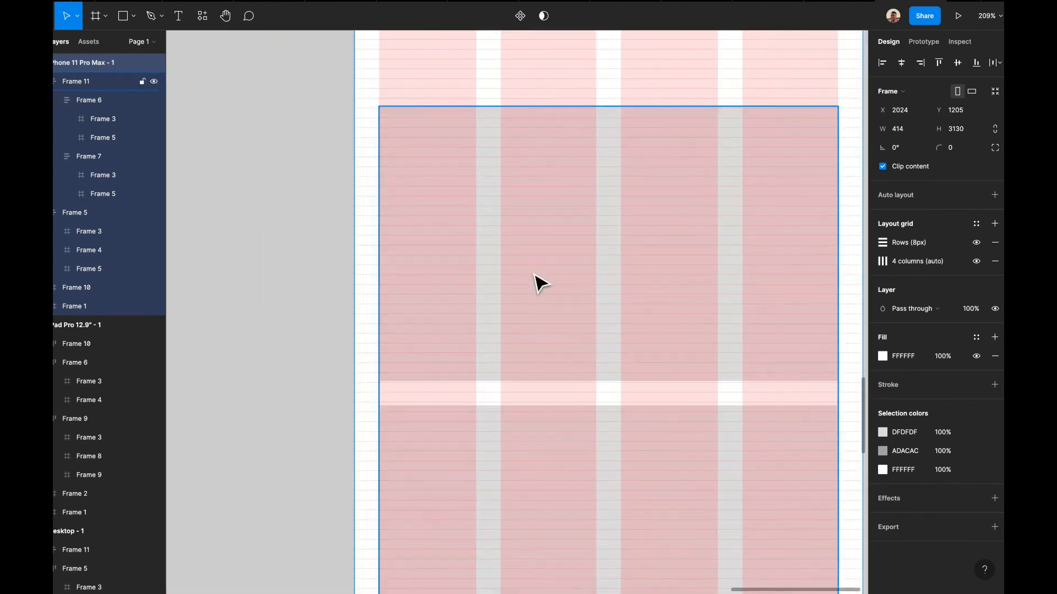
pyautogui.doubleClick(535, 276)
pyautogui.scroll(-5, 535, 276)
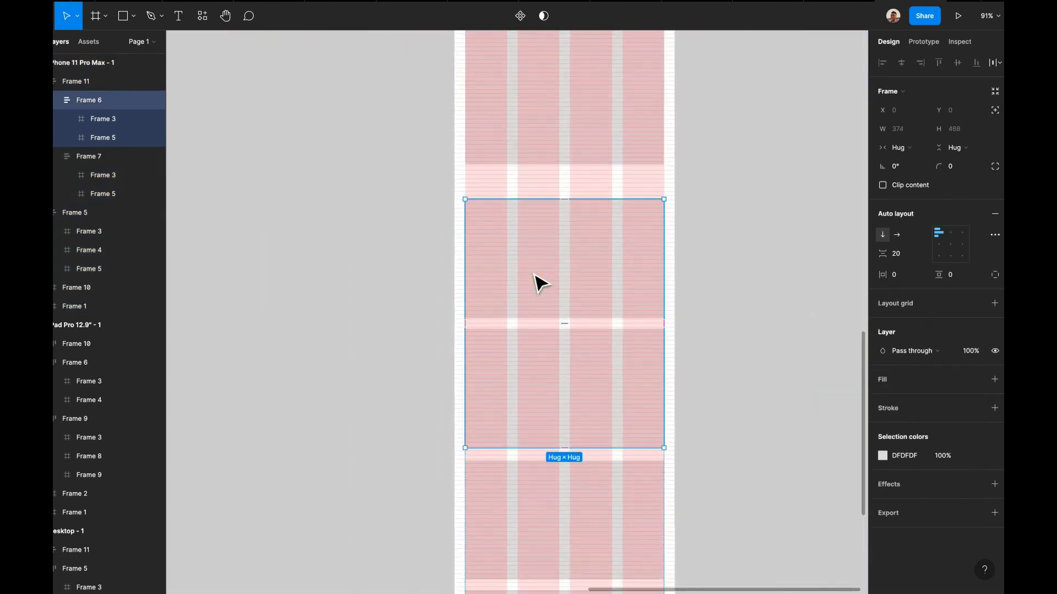
# - Set the auto layout spacing between the upper pasted row's two stacked blocks to 24
pyautogui.click(714, 215)
pyautogui.click(587, 307)
pyautogui.doubleClick(587, 308)
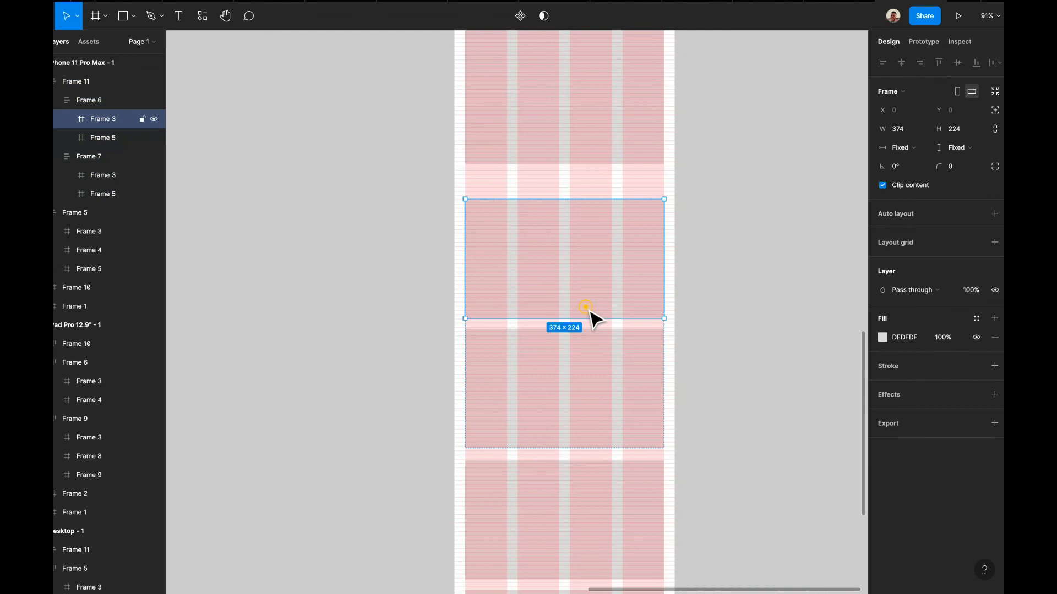
pyautogui.click(773, 326)
pyautogui.click(616, 349)
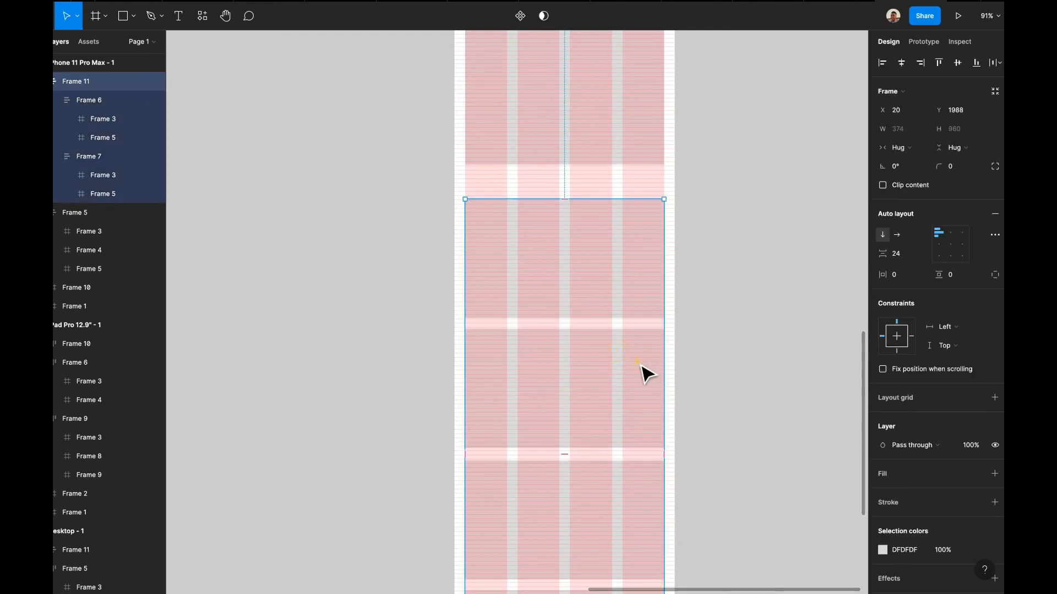
pyautogui.click(638, 362)
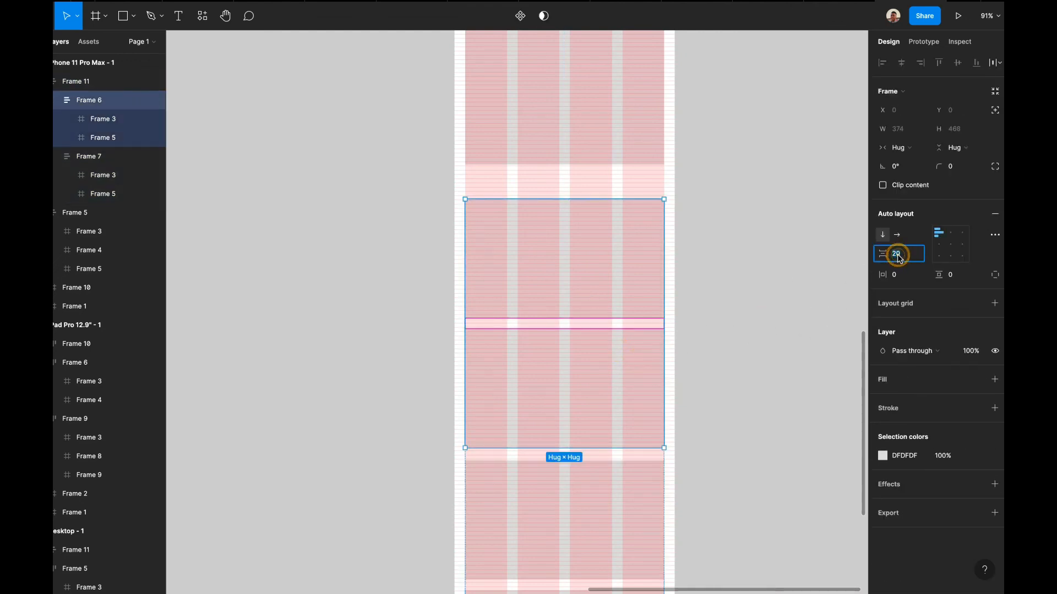
pyautogui.press('Return')
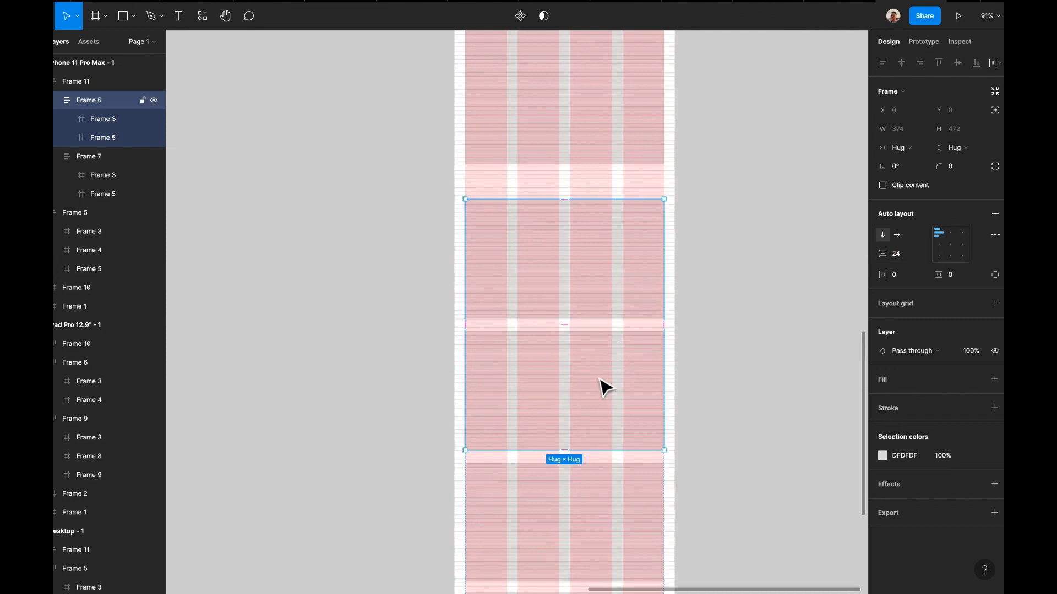
# - Move the combined lower block group in the iPhone frame up to Y 1984
pyautogui.scroll(3, 604, 384)
pyautogui.click(781, 289)
pyautogui.scroll(-3, 716, 299)
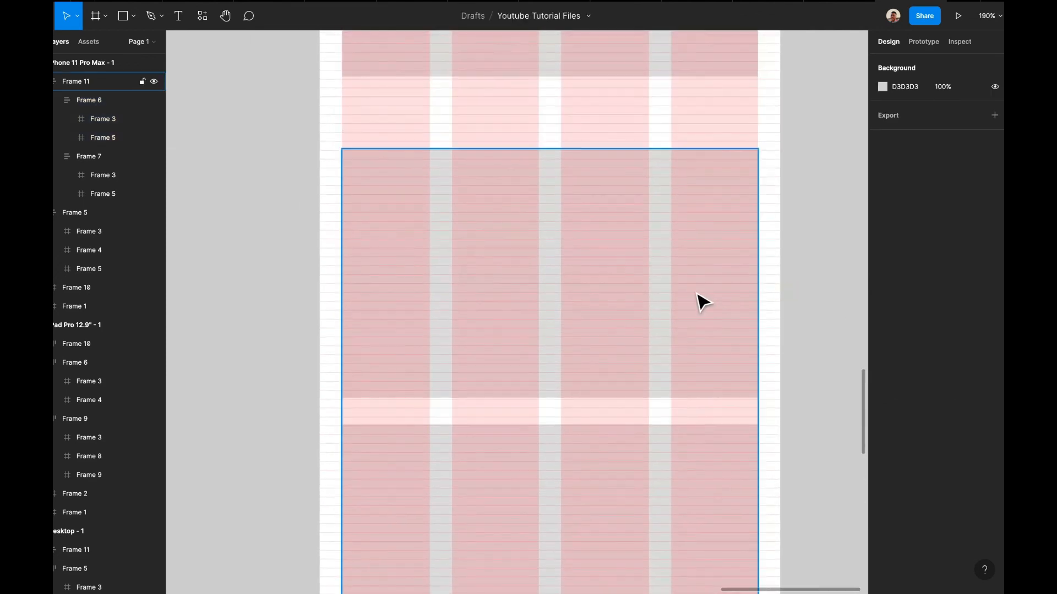
pyautogui.click(699, 300)
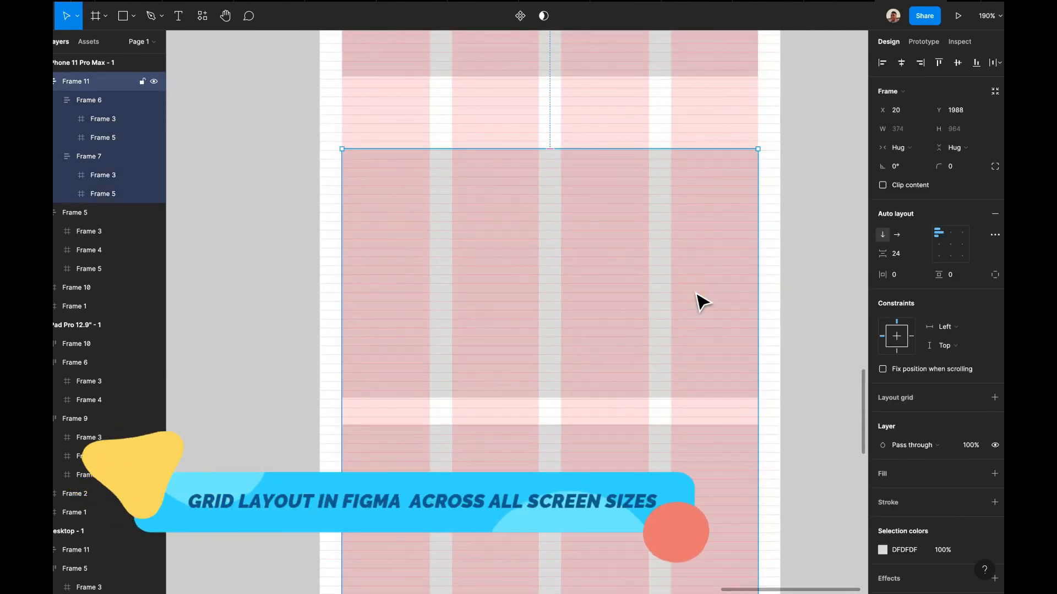
pyautogui.moveTo(697, 294); pyautogui.dragTo(696, 295)
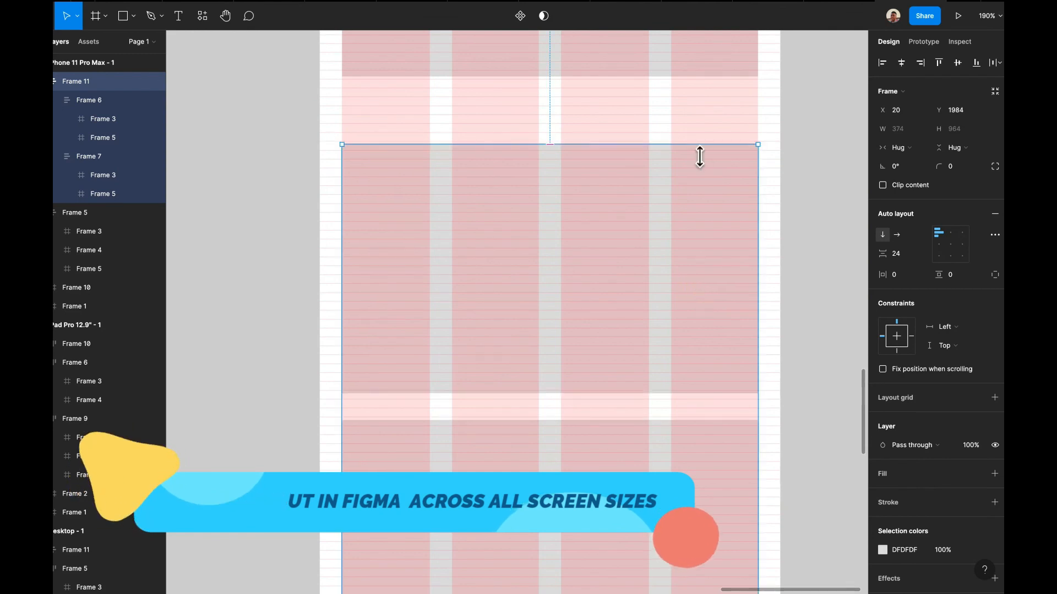
# - Try nudging the iPhone frame's three-block stack down to Y 749, below the hero block
pyautogui.scroll(5, 705, 205)
pyautogui.scroll(-5, 706, 208)
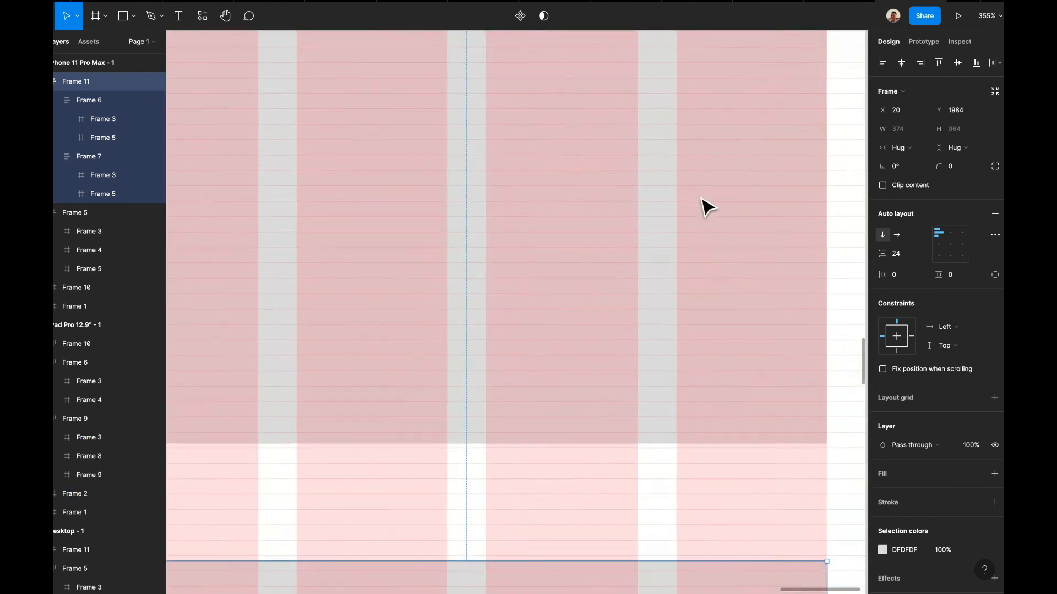
pyautogui.scroll(10, 705, 207)
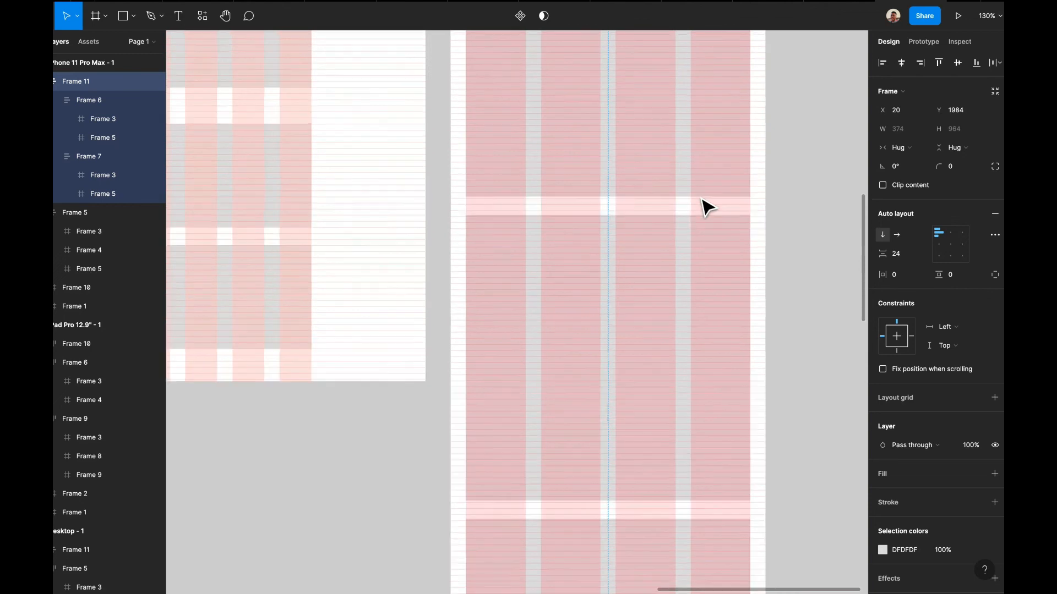
pyautogui.scroll(6, 628, 457)
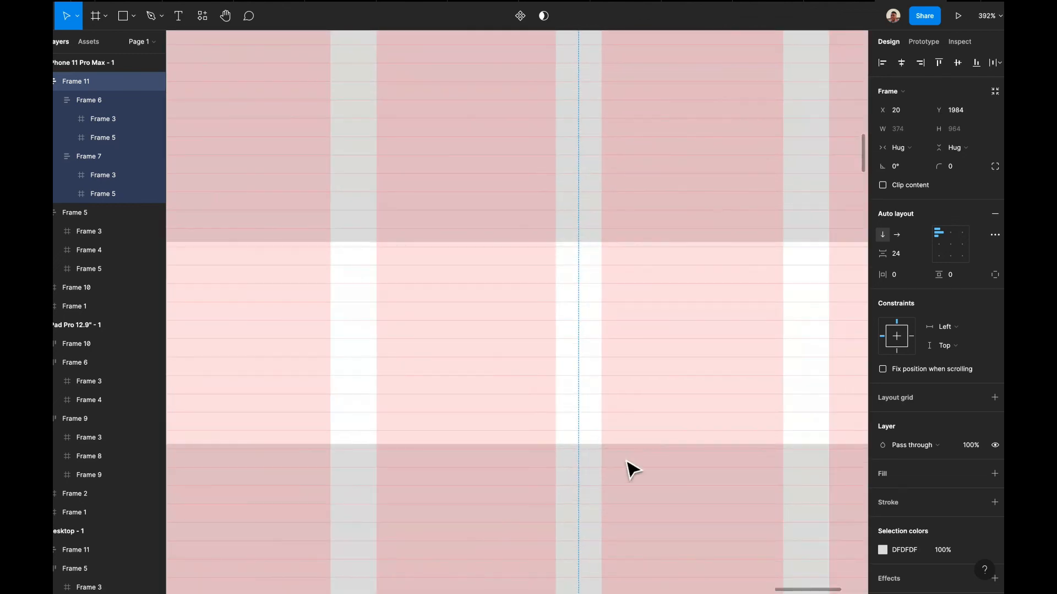
pyautogui.click(628, 477)
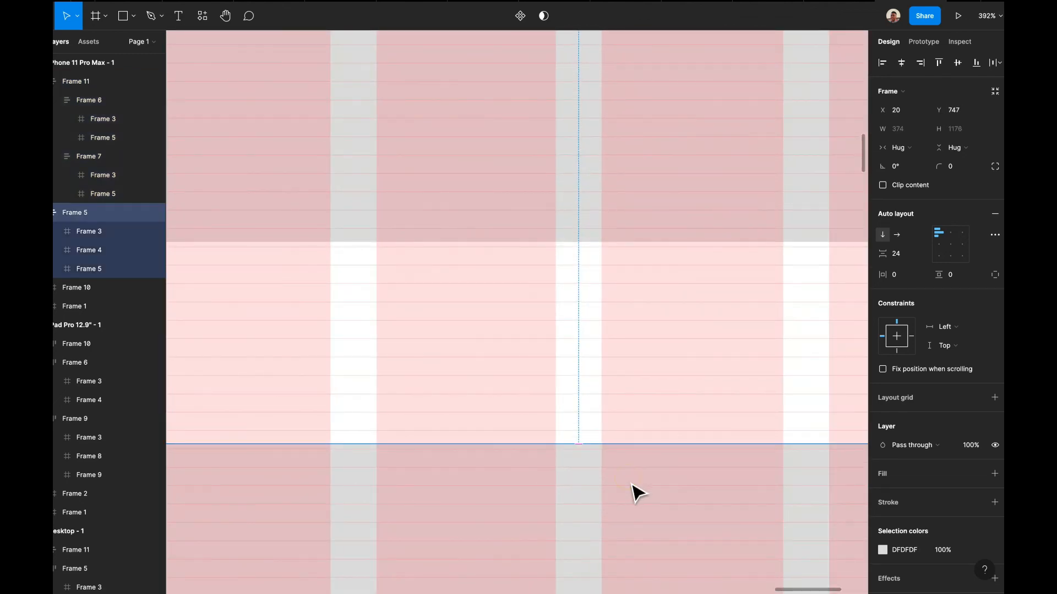
pyautogui.press('Down')
pyautogui.press('Down')
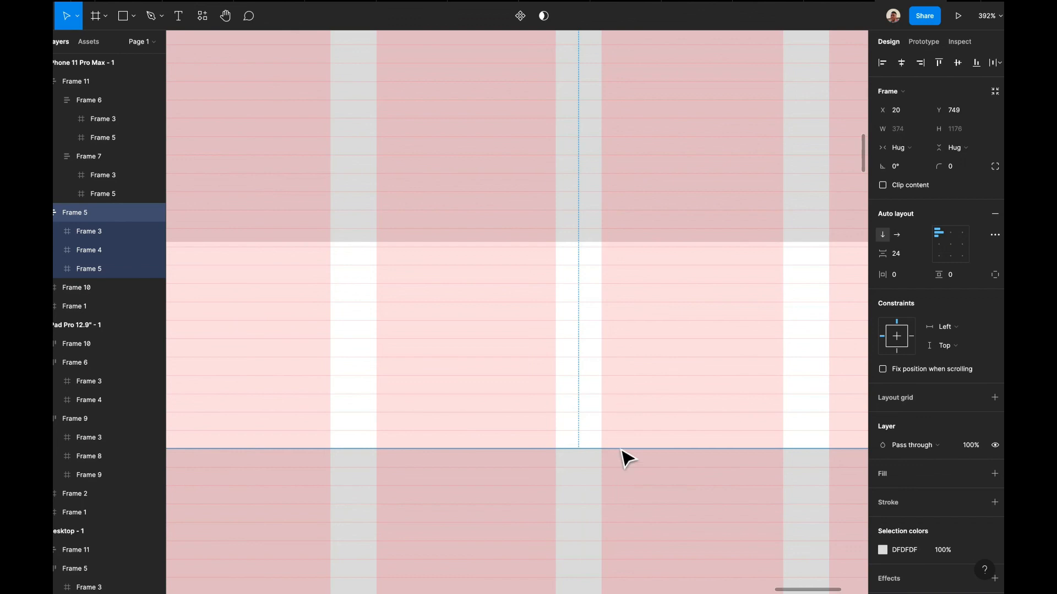
# - Narrow the iPhone frame's header and hero blocks together to a width of 375 to match the frame's edge
pyautogui.click(636, 208)
pyautogui.keyDown('shift'); pyautogui.click(618, 293); pyautogui.keyUp('shift')
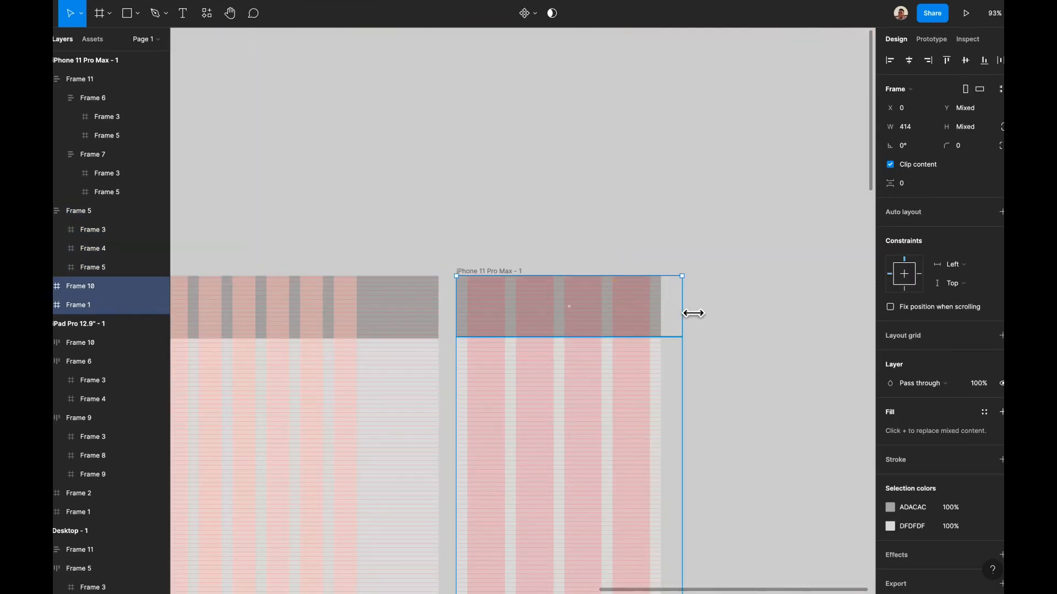
pyautogui.moveTo(693, 313); pyautogui.dragTo(672, 315)
# - Measure the gap between the hero block and the three-block stack, and inspect the spacing of the blocks below
pyautogui.scroll(-6, 641, 367)
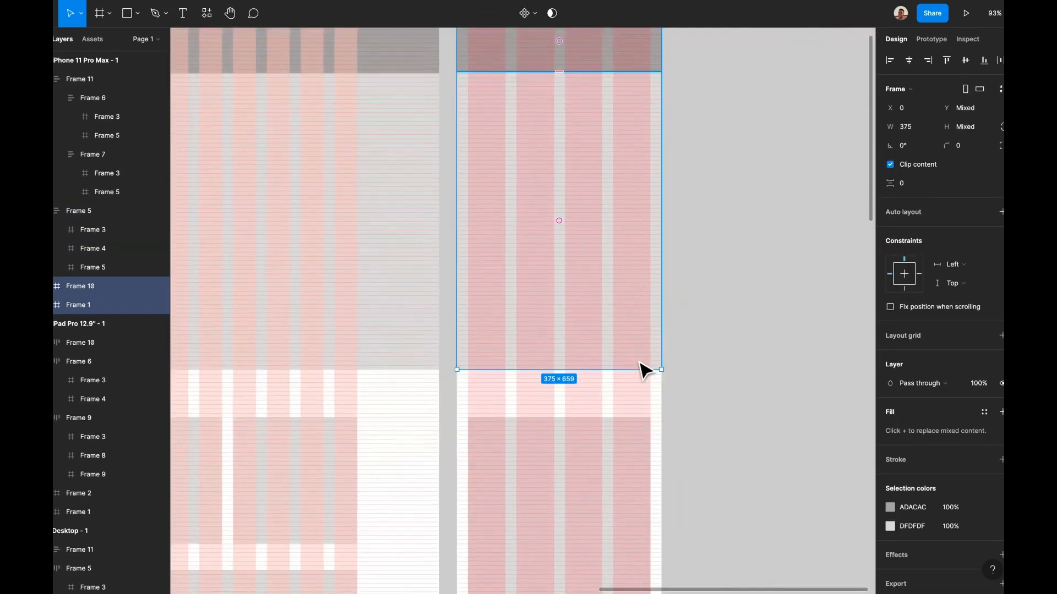
pyautogui.click(569, 276)
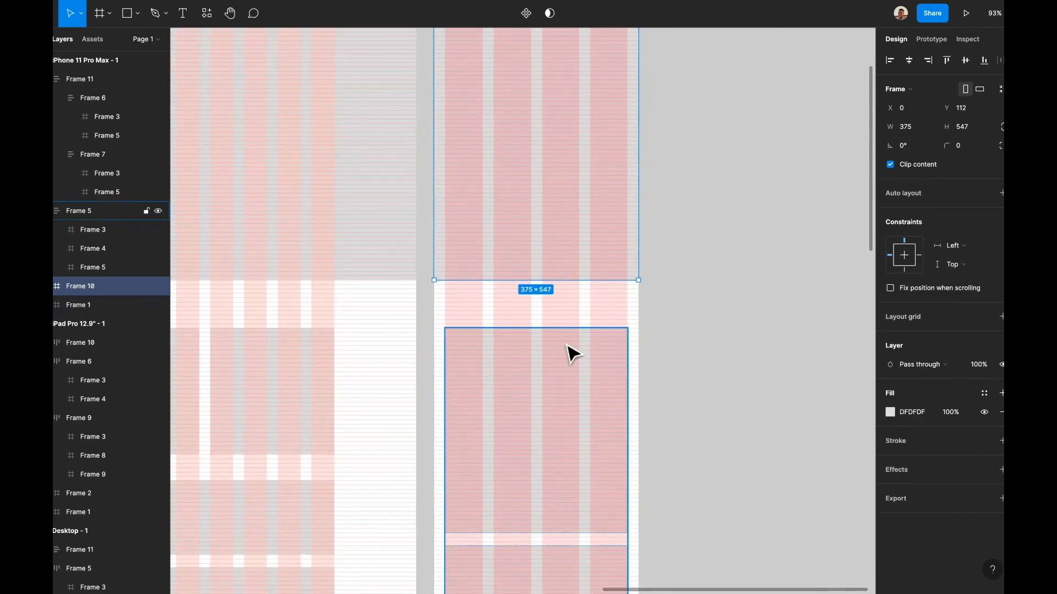
pyautogui.press('alt')
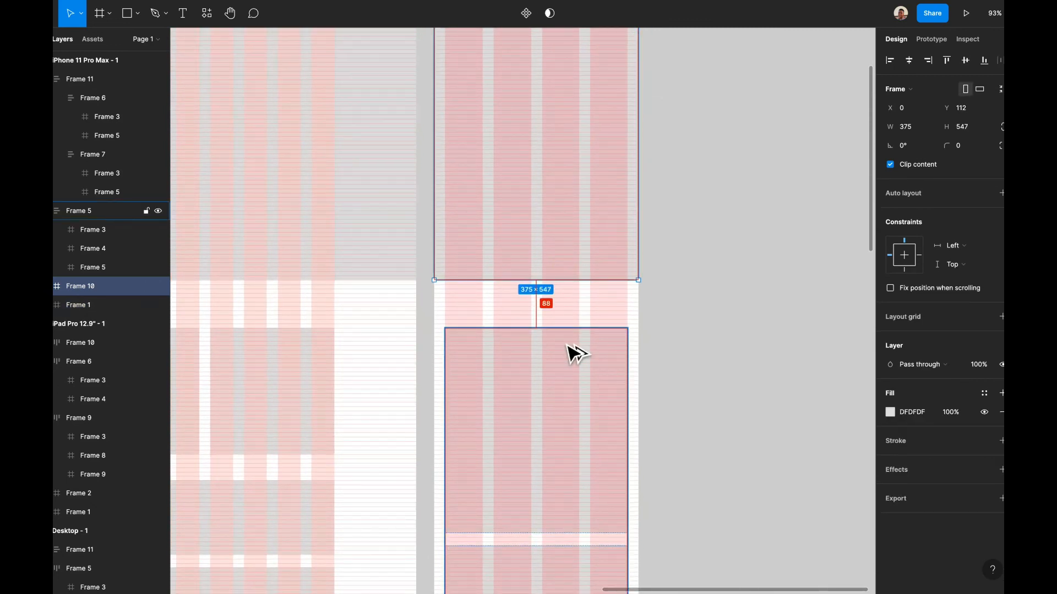
pyautogui.scroll(-10, 576, 353)
pyautogui.hscroll(1, 575, 352)
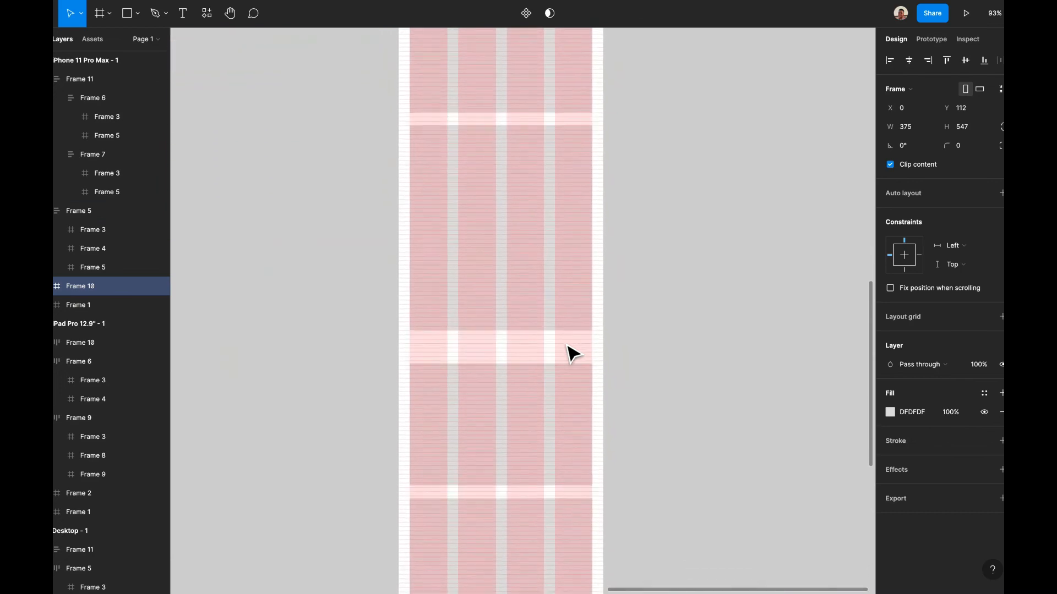
pyautogui.scroll(3, 573, 352)
pyautogui.click(537, 277)
pyautogui.scroll(3, 539, 287)
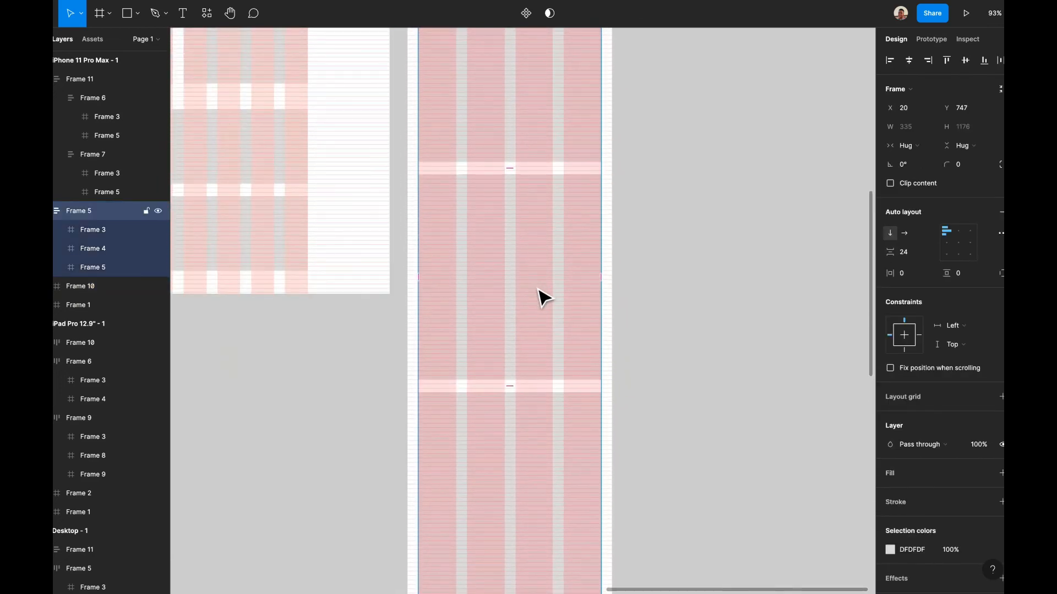
# - Measure the gap between the first two blocks of the iPhone frame's three-block stack
pyautogui.scroll(5, 538, 288)
pyautogui.scroll(-2, 539, 288)
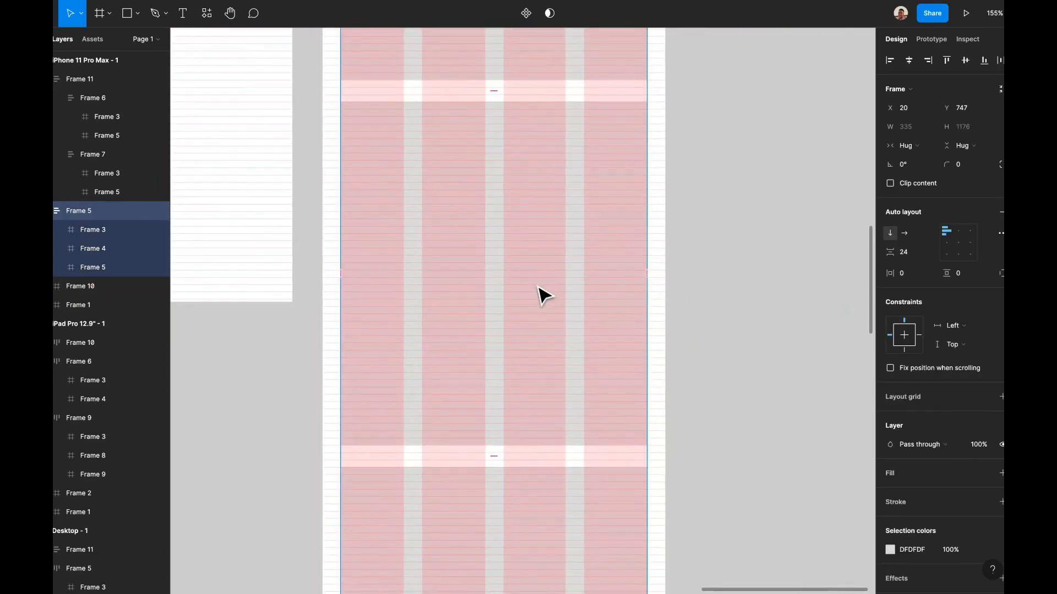
pyautogui.scroll(-4, 538, 291)
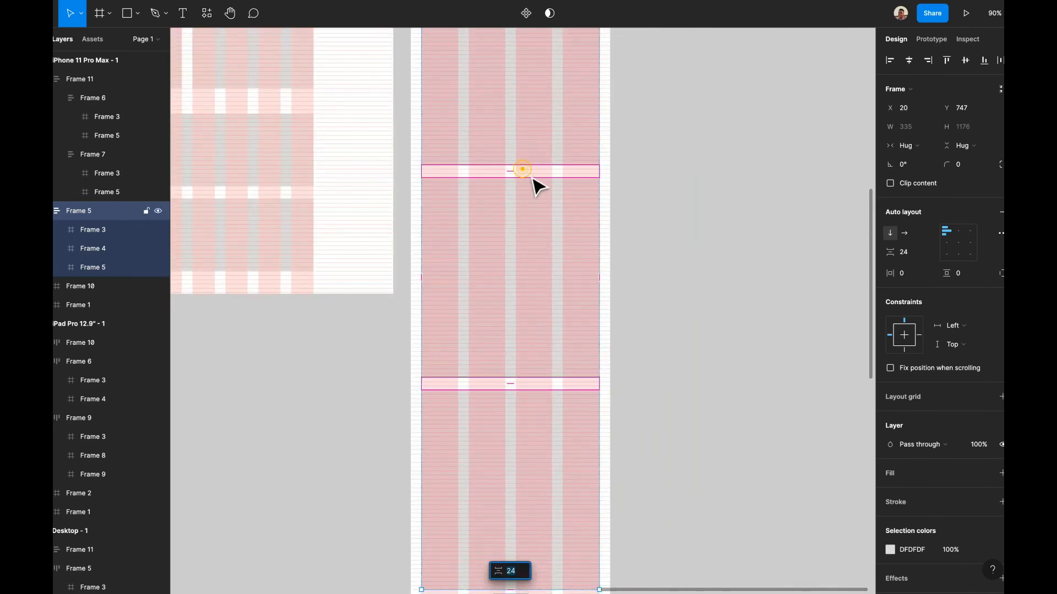
pyautogui.click(531, 125)
pyautogui.press('alt')
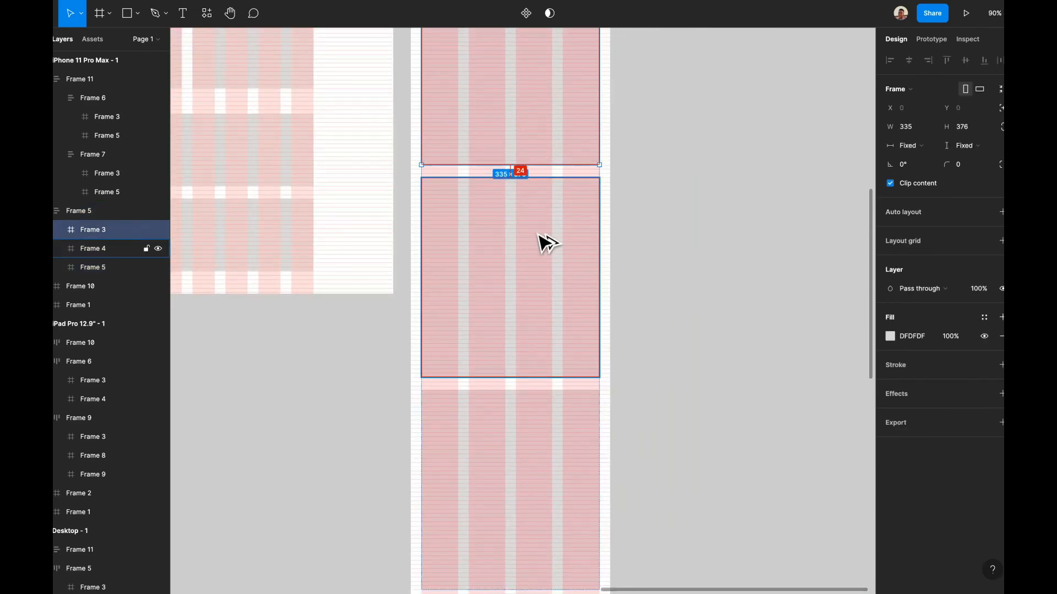
pyautogui.press('alt')
# - Reposition the iPhone frame's lower block group at Y 1971, leaving a 48 px gap below the three-block stack
pyautogui.scroll(-10, 542, 448)
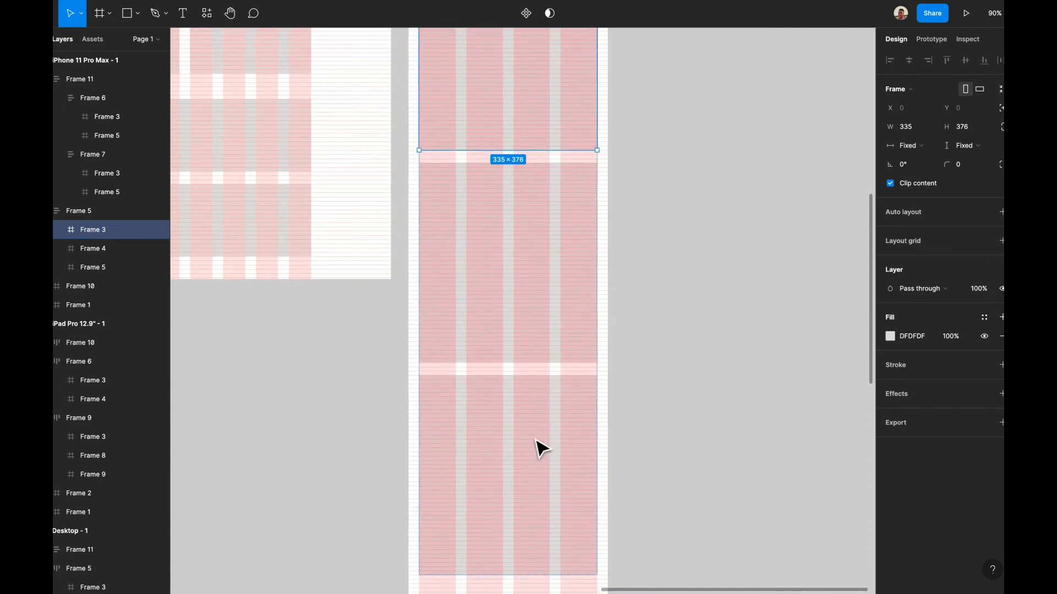
pyautogui.click(507, 254)
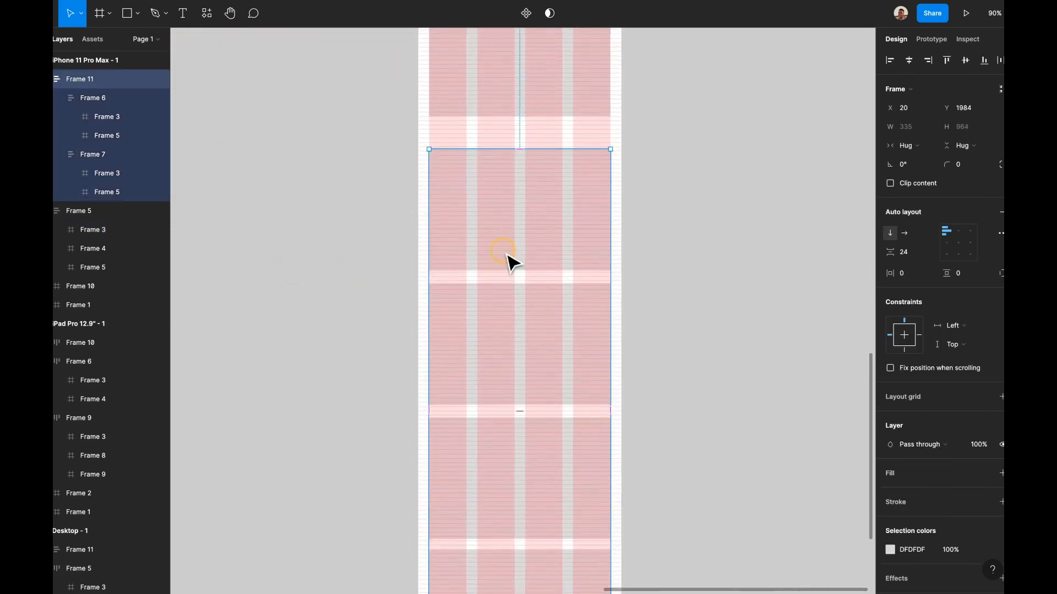
pyautogui.scroll(5, 507, 255)
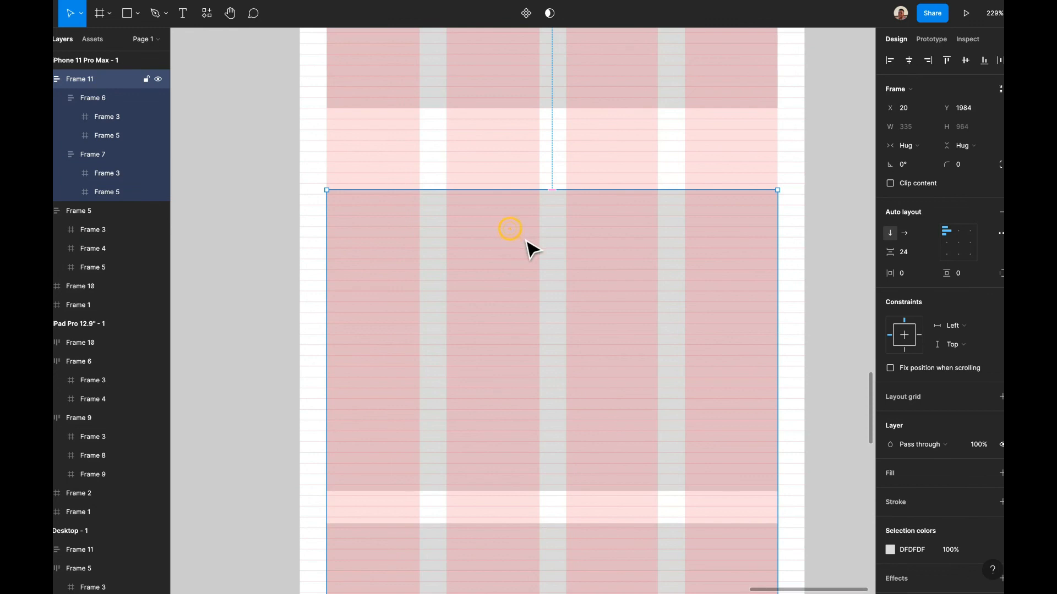
pyautogui.moveTo(533, 249); pyautogui.dragTo(527, 160)
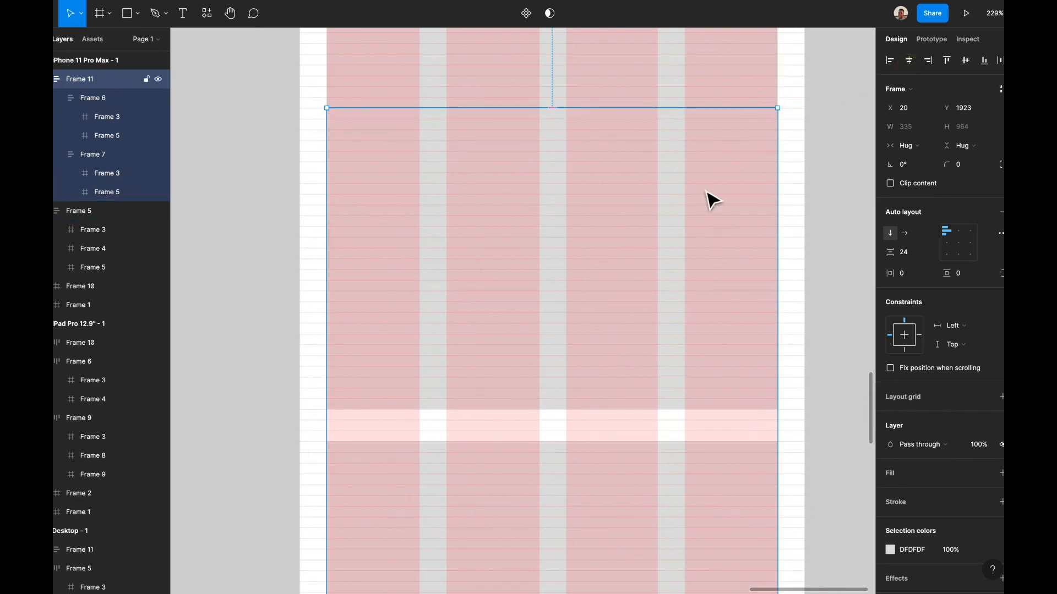
pyautogui.press('Down')
pyautogui.press('Down')
pyautogui.press('Down')
pyautogui.press('Down')
pyautogui.press('Down')
pyautogui.press('Down')
pyautogui.press('Down')
pyautogui.press('Down')
pyautogui.press('Down')
pyautogui.press('Down')
pyautogui.press('Down')
pyautogui.press('Down')
pyautogui.press('Down')
pyautogui.press('Down')
pyautogui.press('Down')
pyautogui.press('Down')
pyautogui.press('Down')
pyautogui.press('Down')
pyautogui.press('Down')
pyautogui.press('Down')
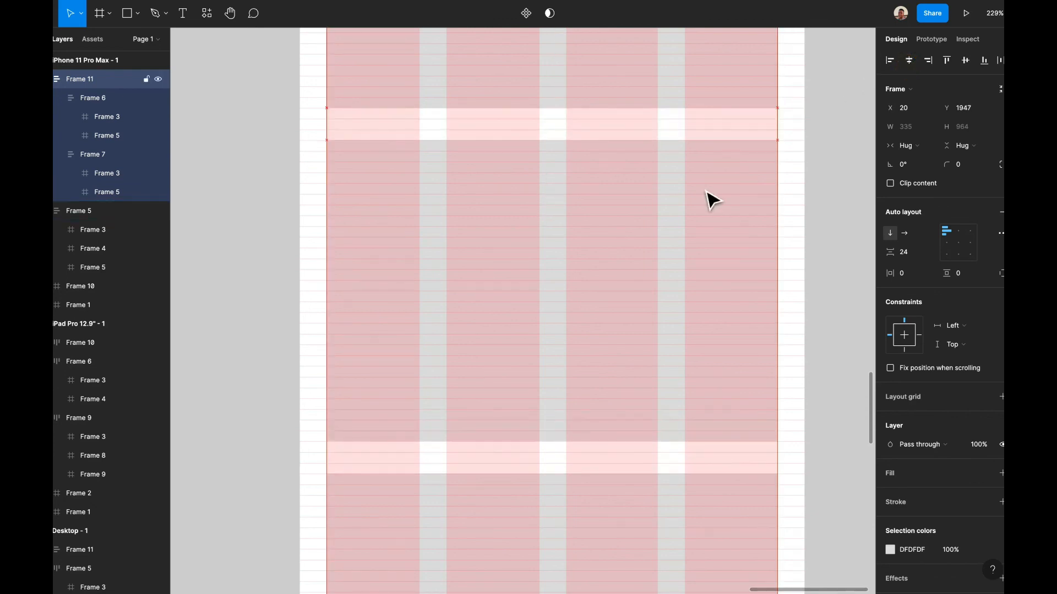
pyautogui.press('Down')
pyautogui.press('Down')
pyautogui.press('Down')
pyautogui.press('Down')
pyautogui.press('Down')
pyautogui.press('Down')
pyautogui.press('Down')
pyautogui.press('Down')
pyautogui.press('Down')
pyautogui.press('Down')
pyautogui.press('Down')
pyautogui.press('Down')
pyautogui.press('Down')
pyautogui.press('Down')
pyautogui.press('Down')
pyautogui.press('Down')
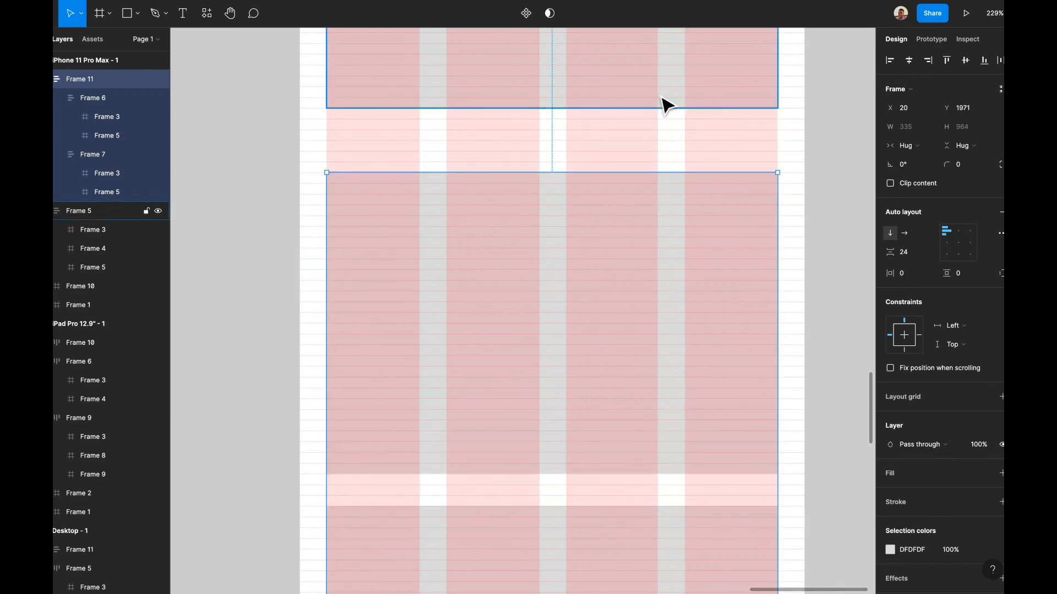
pyautogui.press('alt')
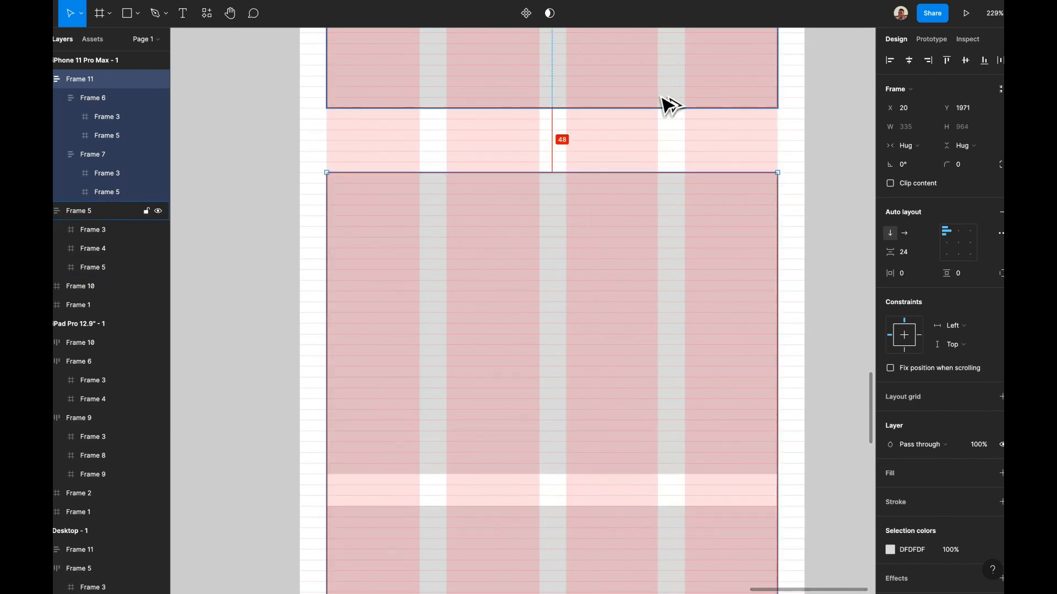
# - Set the auto layout spacing between the last two blocks in the iPhone frame to 24
pyautogui.scroll(5, 663, 267)
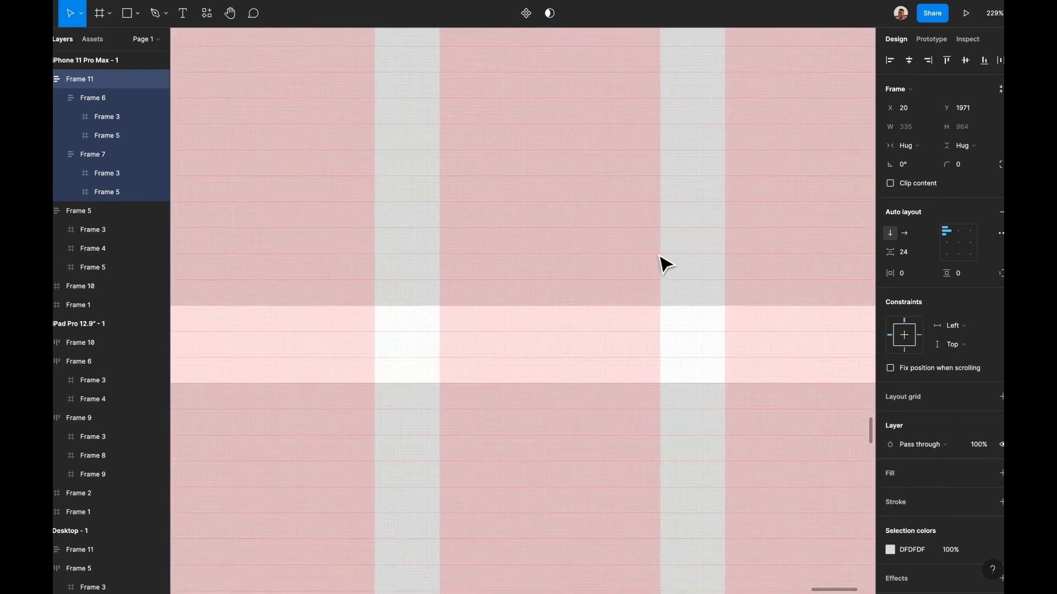
pyautogui.scroll(-5, 665, 264)
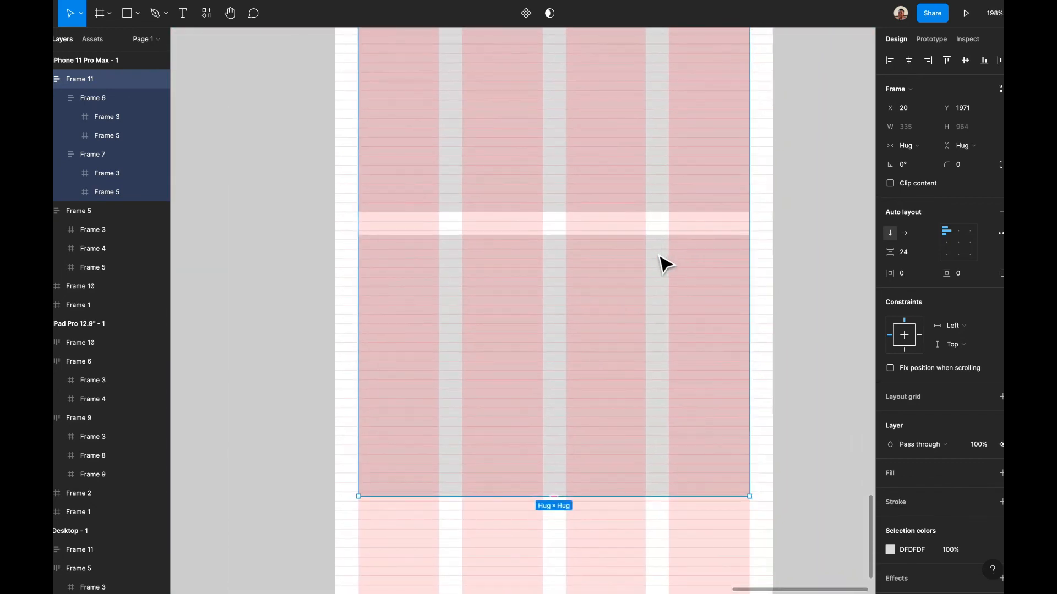
pyautogui.scroll(2, 664, 264)
pyautogui.scroll(-5, 664, 265)
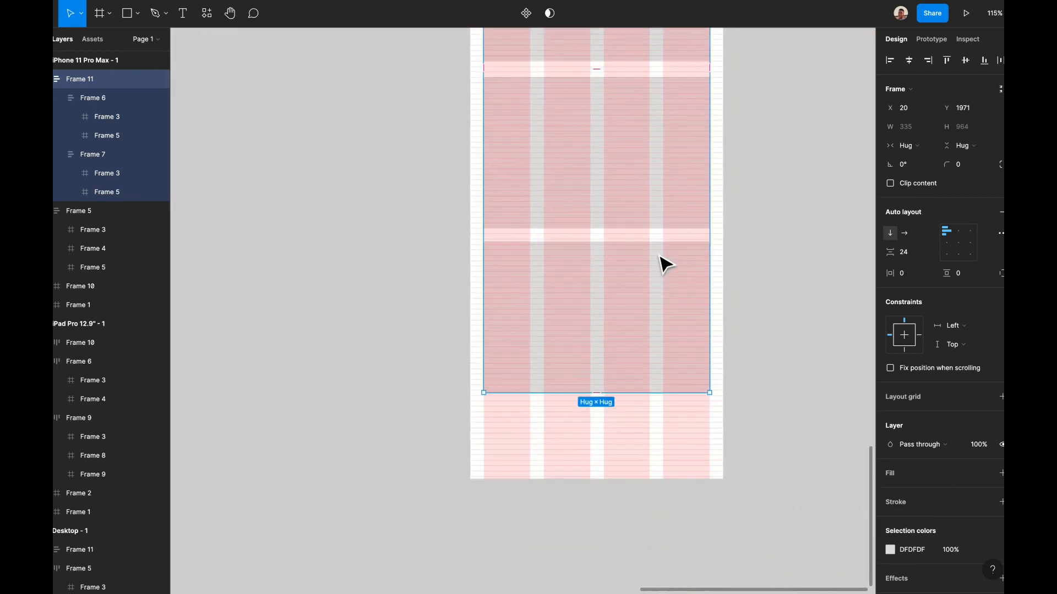
pyautogui.click(652, 249)
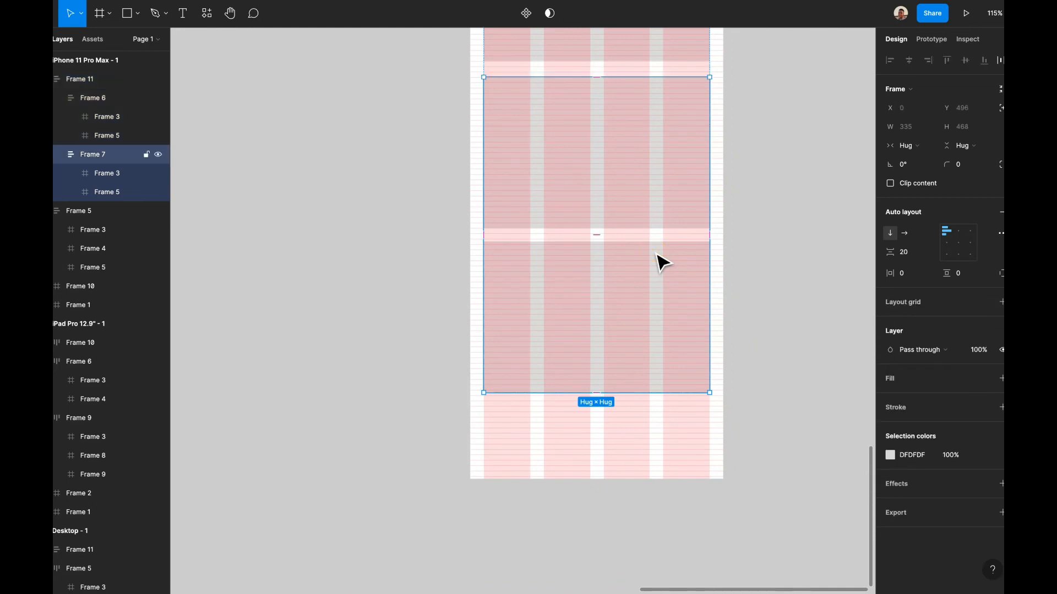
pyautogui.click(914, 262)
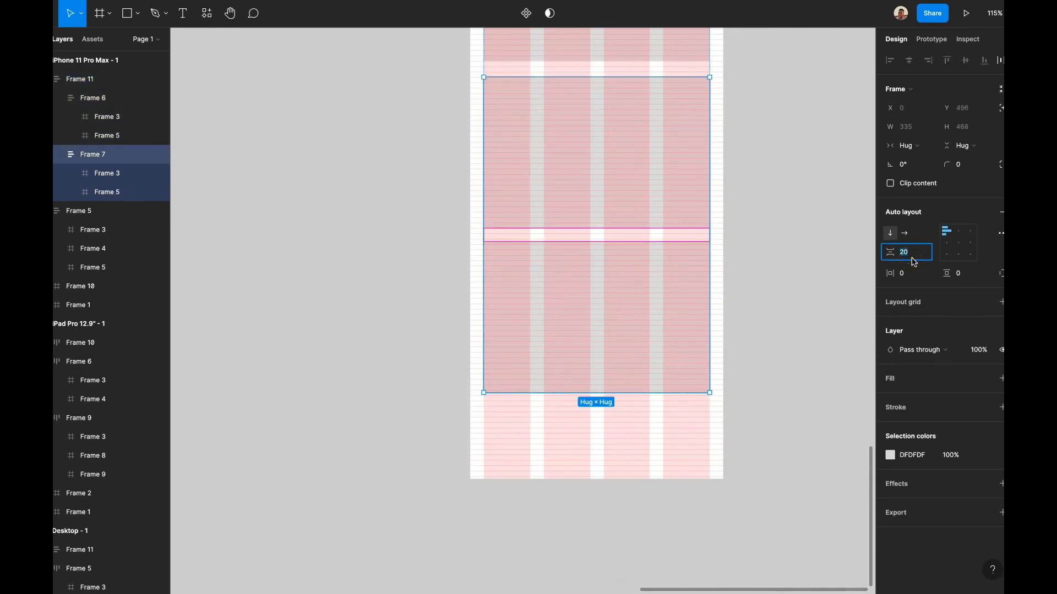
pyautogui.press('Return')
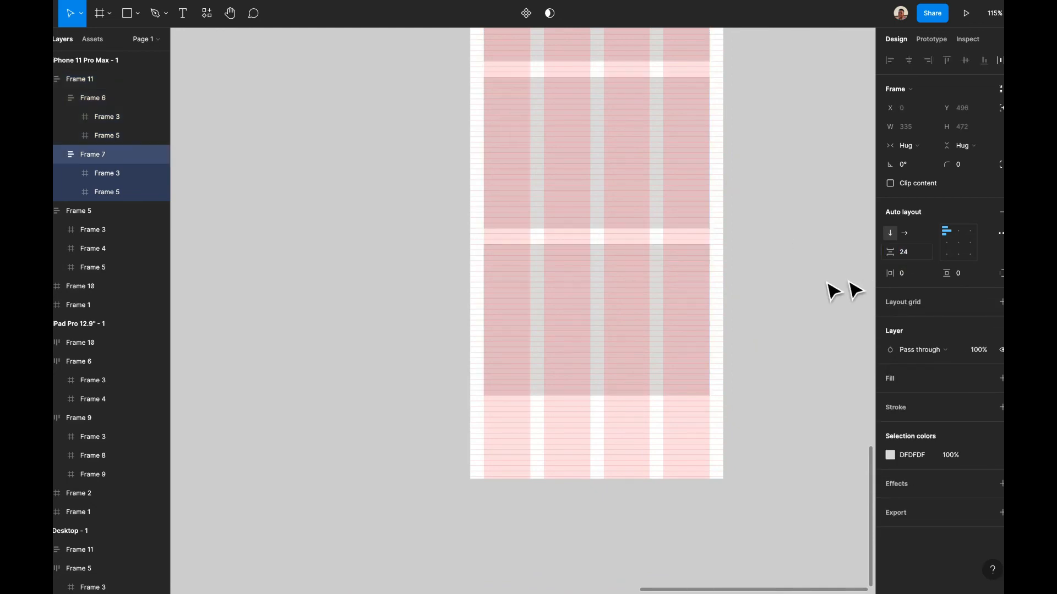
pyautogui.click(814, 288)
# - Inspect the iPhone frame's bottom blocks against the grid, and compare all three device frames side by side
pyautogui.scroll(5, 815, 288)
pyautogui.hscroll(-3, 811, 283)
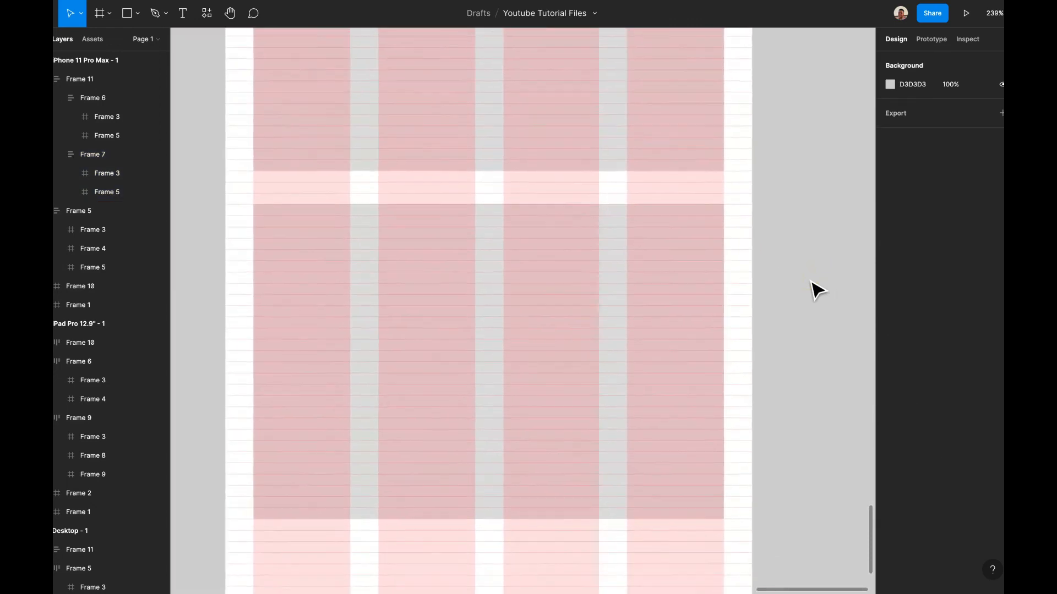
pyautogui.scroll(3, 811, 284)
pyautogui.scroll(-6, 815, 288)
pyautogui.hotkey('shift', '1')
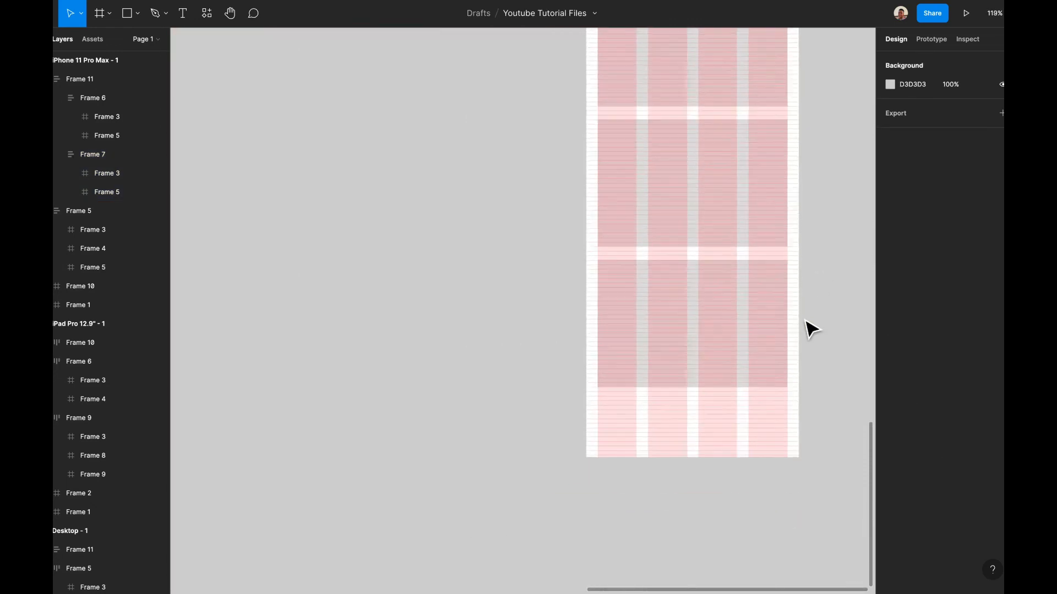
pyautogui.hscroll(1, 805, 320)
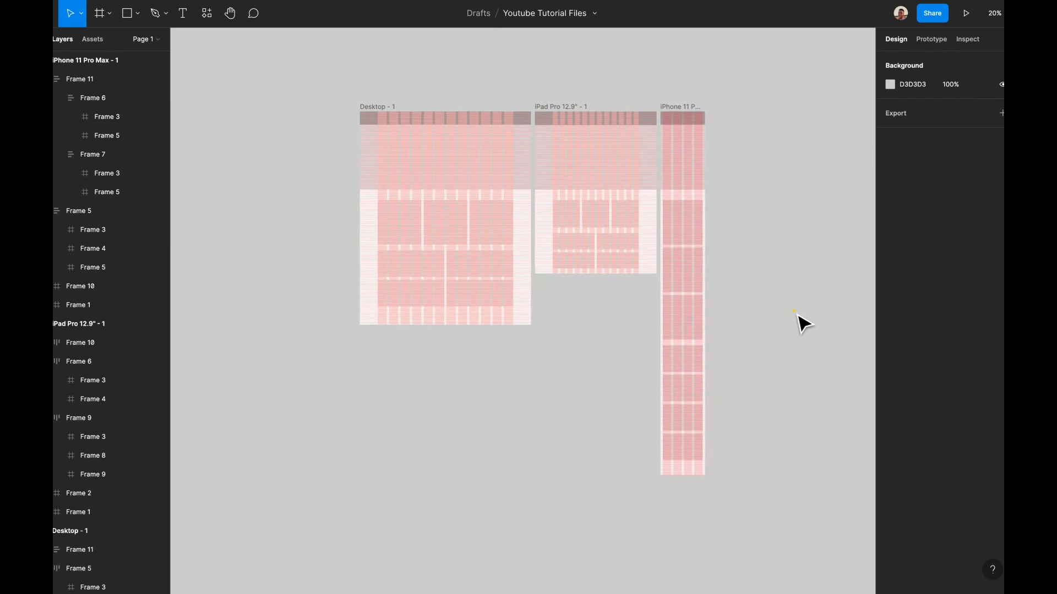
pyautogui.scroll(1, 759, 207)
pyautogui.scroll(3, 758, 206)
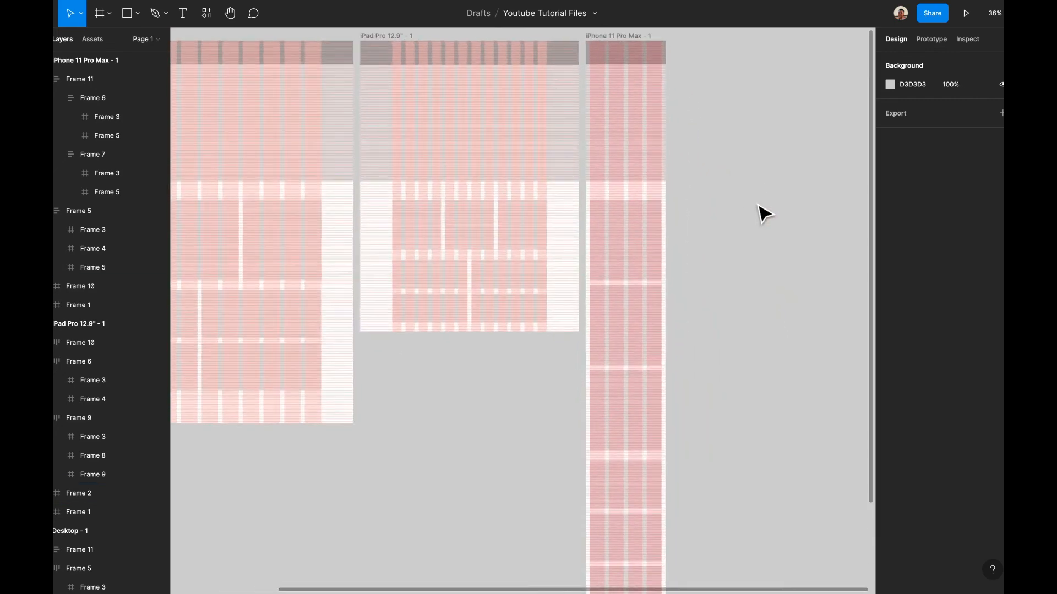
pyautogui.hscroll(-3, 762, 208)
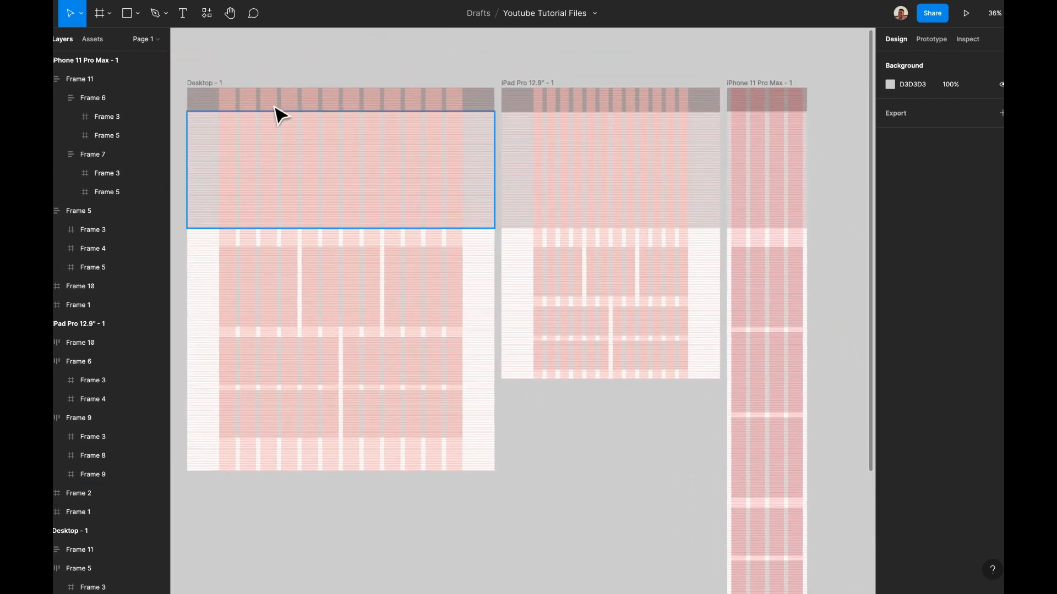
# - Hide the row and column layout grids on the Desktop frame
pyautogui.click(207, 83)
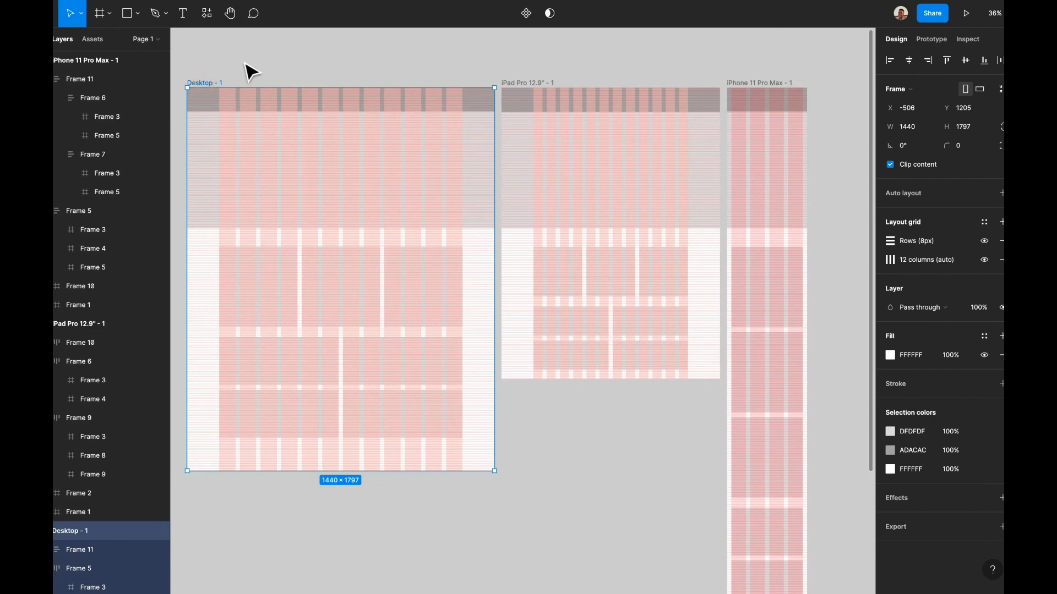
pyautogui.hscroll(-1, 305, 69)
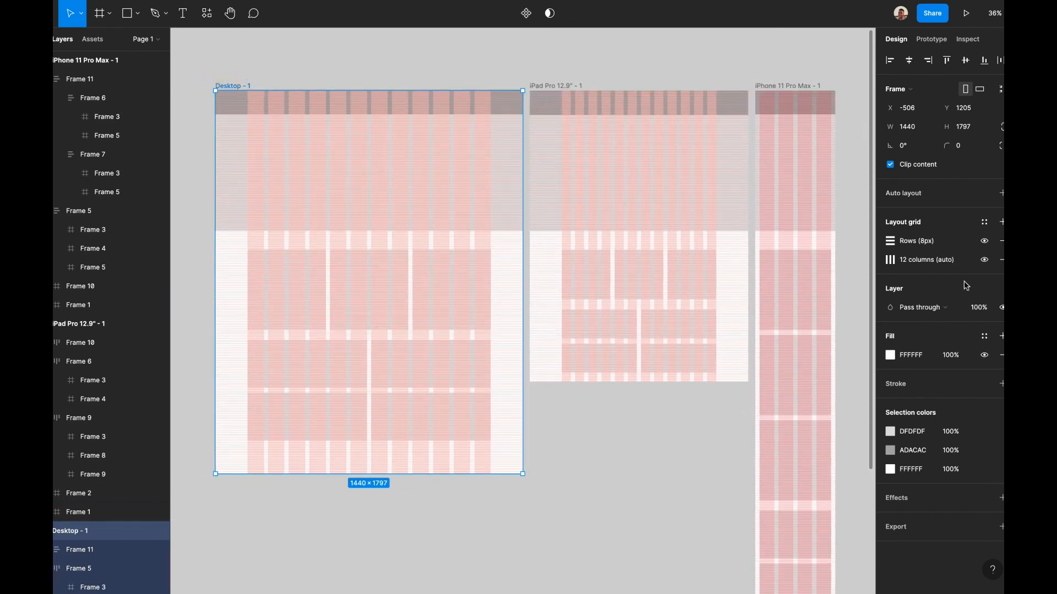
pyautogui.click(985, 243)
pyautogui.click(984, 260)
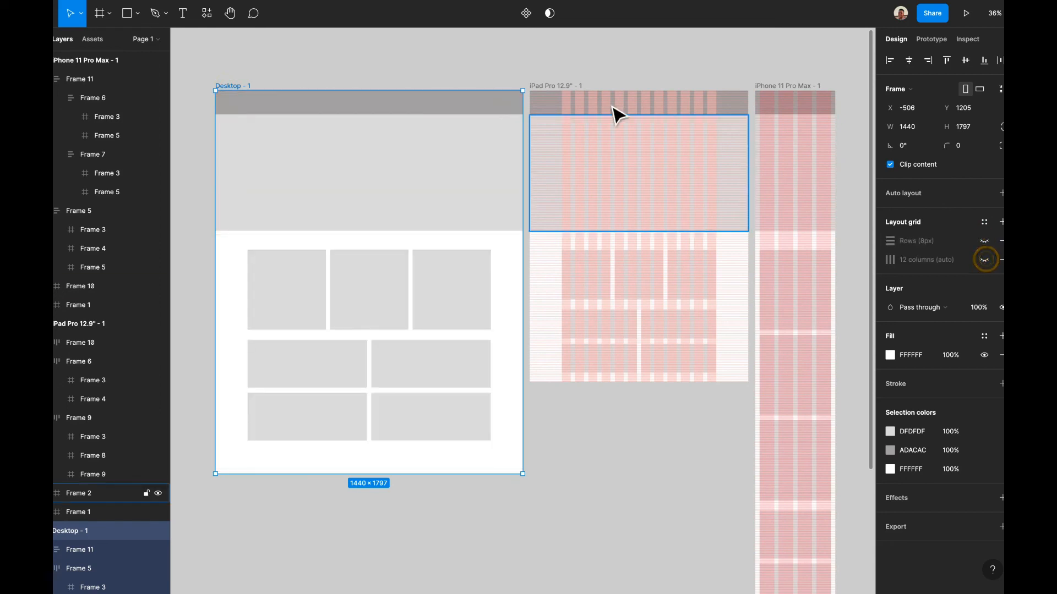
# - Hide the 8px row grid and 12-column grid on the iPad Pro frame
pyautogui.click(563, 90)
pyautogui.click(984, 242)
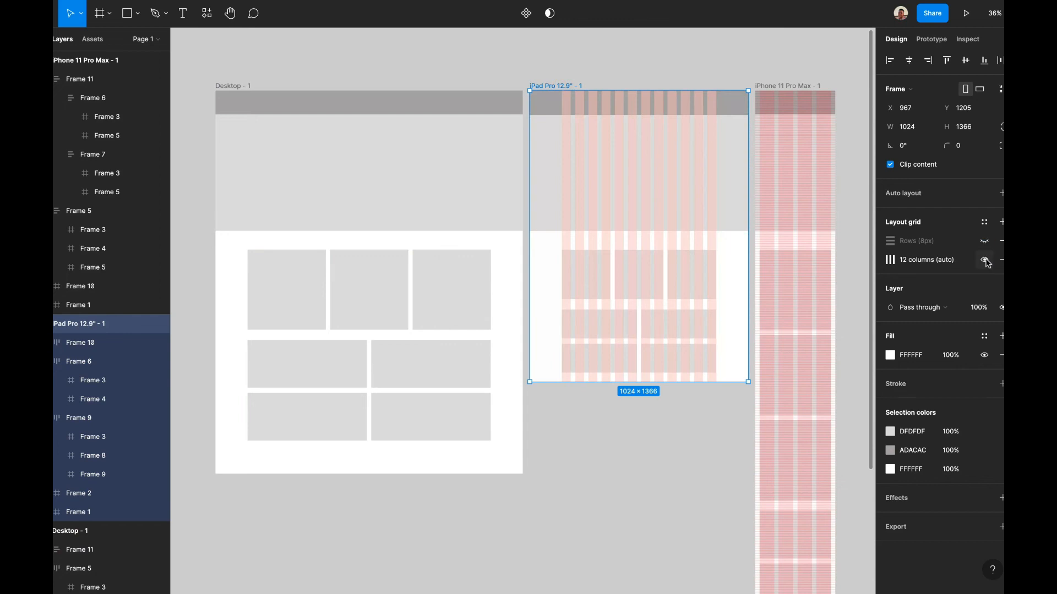
pyautogui.click(985, 259)
# - Hide the 8px row grid and 4-column grid on the iPhone 11 Pro Max frame
pyautogui.click(771, 83)
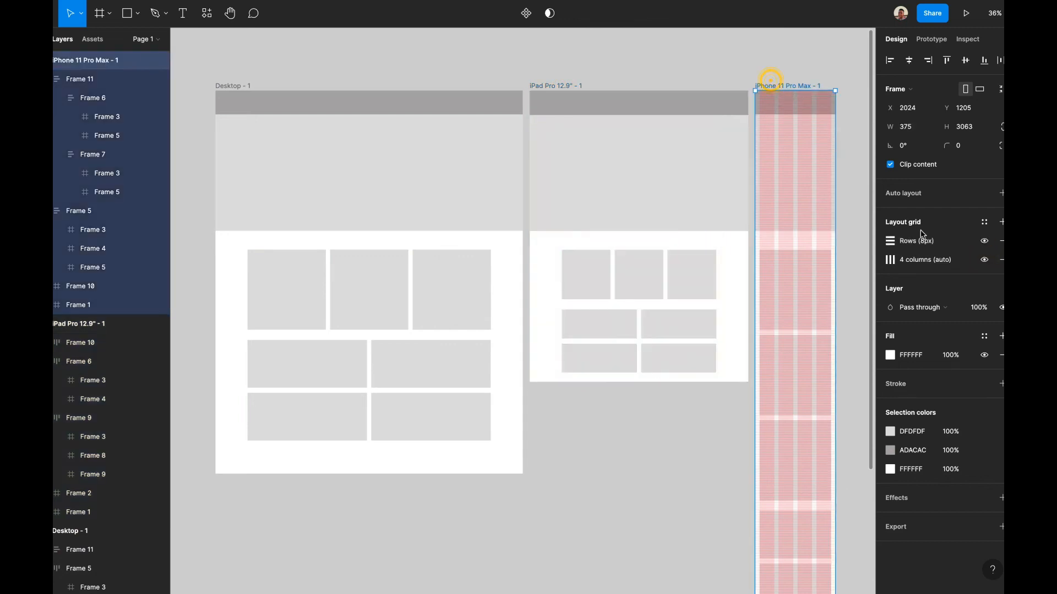
pyautogui.click(984, 242)
pyautogui.click(984, 259)
pyautogui.click(660, 423)
# - Review the Desktop, iPad and iPhone wireframes with their grids hidden, comparing how the blocks adapt to each screen
pyautogui.scroll(-2, 663, 426)
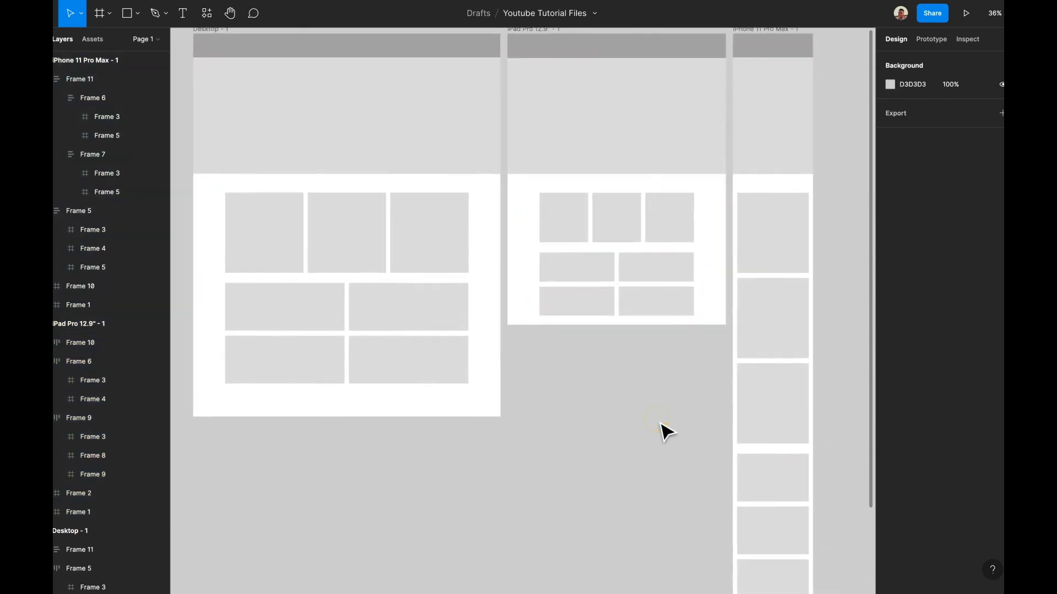
pyautogui.scroll(-1, 663, 429)
pyautogui.hscroll(1, 664, 429)
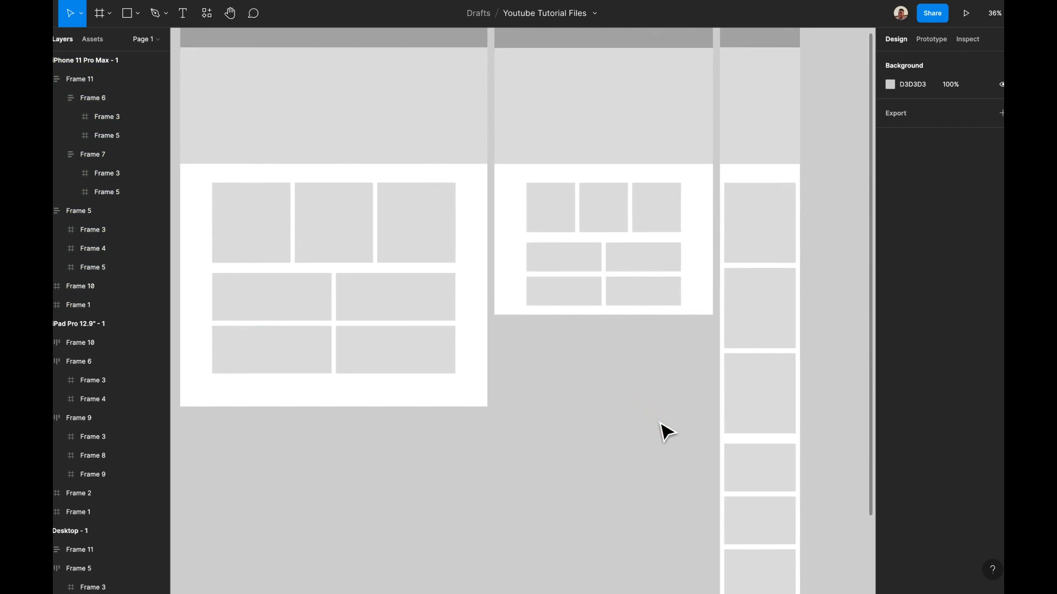
pyautogui.scroll(3, 665, 432)
pyautogui.hscroll(-1, 665, 432)
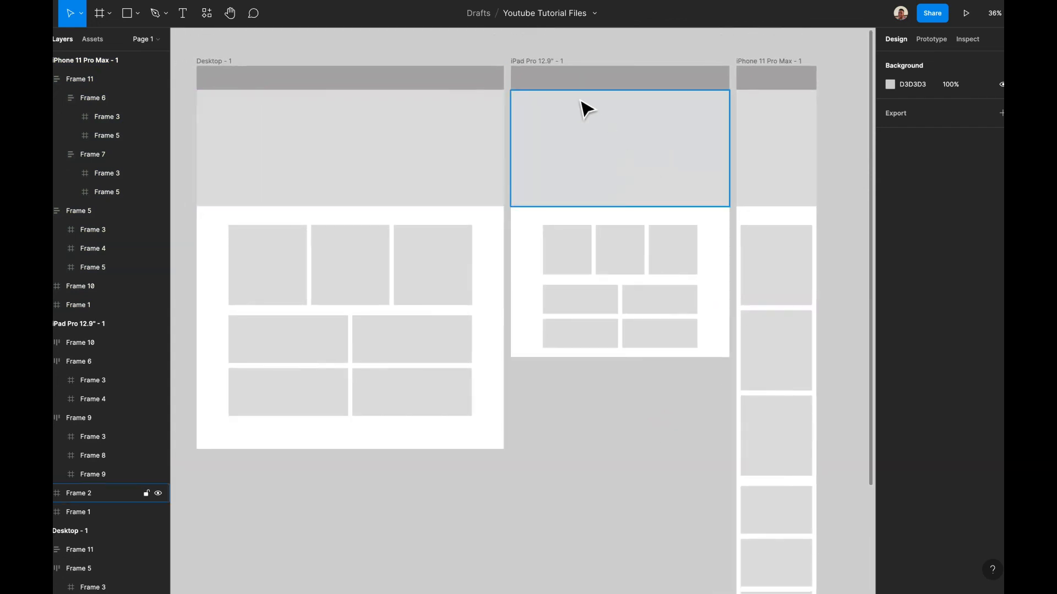
pyautogui.hscroll(3, 682, 142)
pyautogui.scroll(-1, 693, 115)
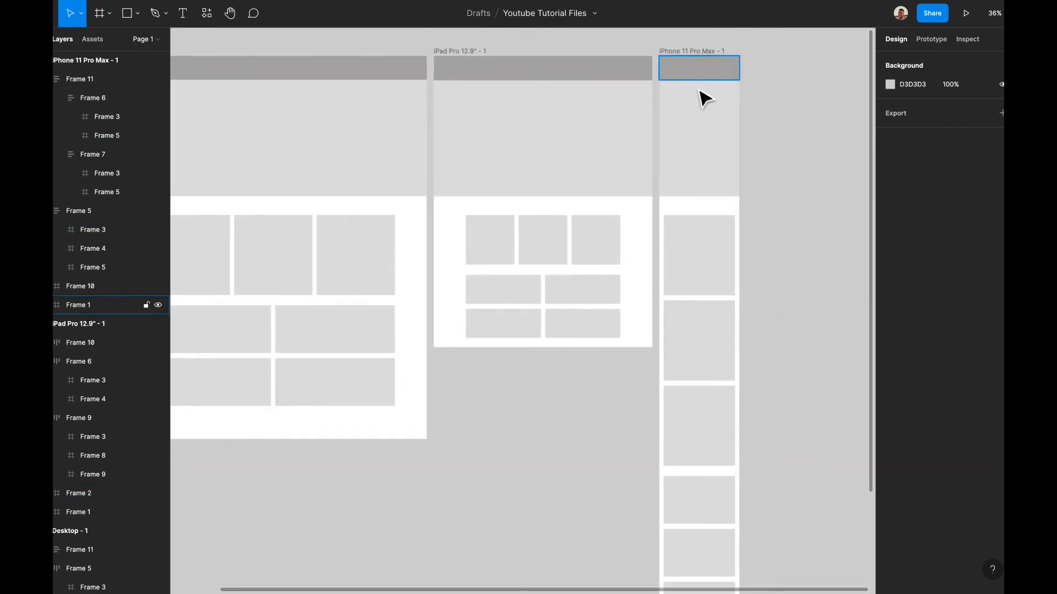
pyautogui.scroll(-2, 710, 386)
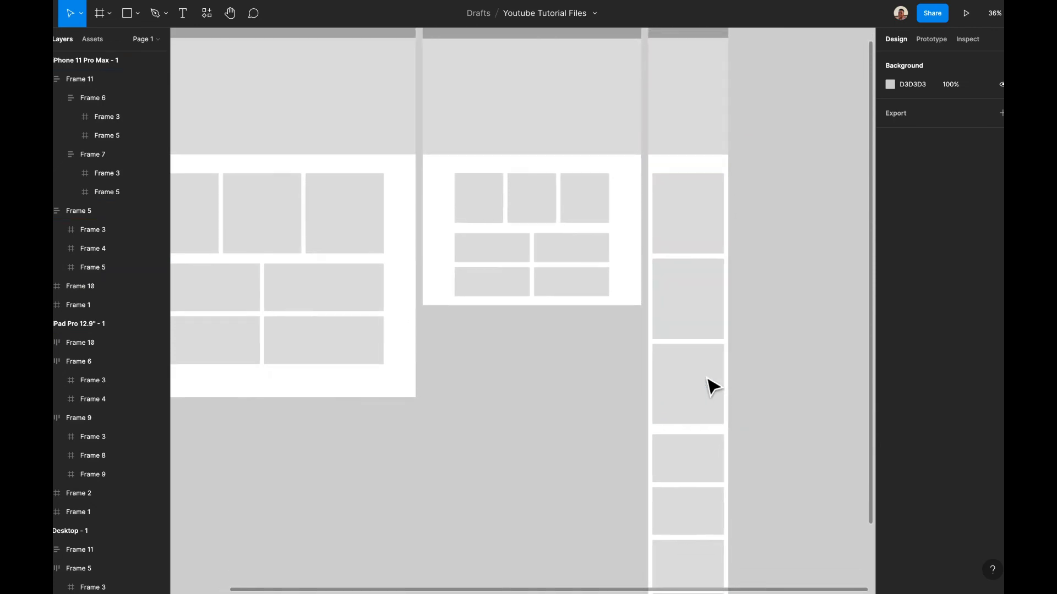
pyautogui.scroll(-4, 712, 382)
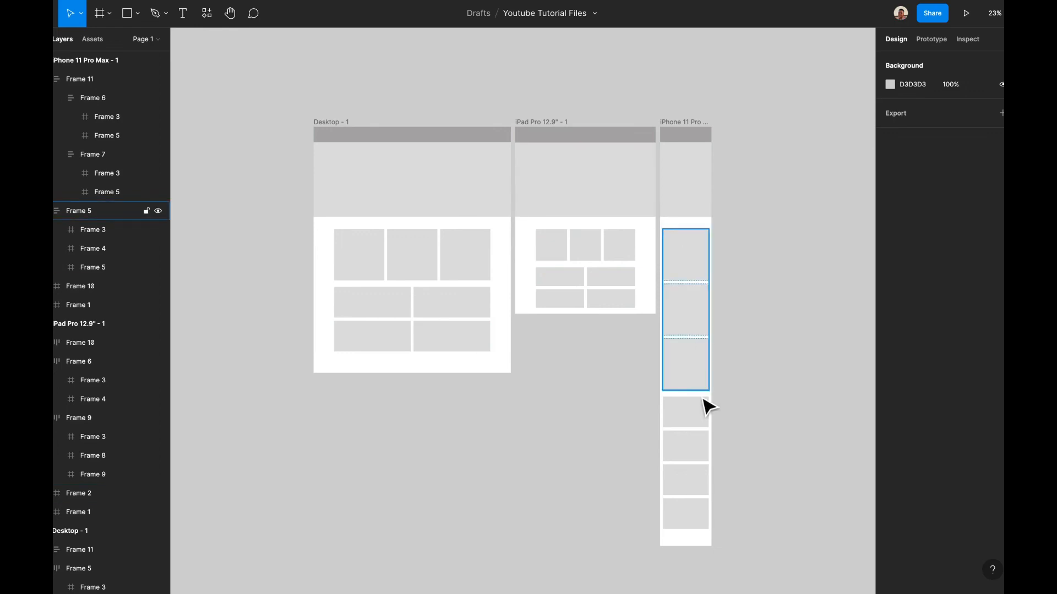
# - Show the 8px row grid and 12-column grid on the Desktop frame again
pyautogui.click(339, 121)
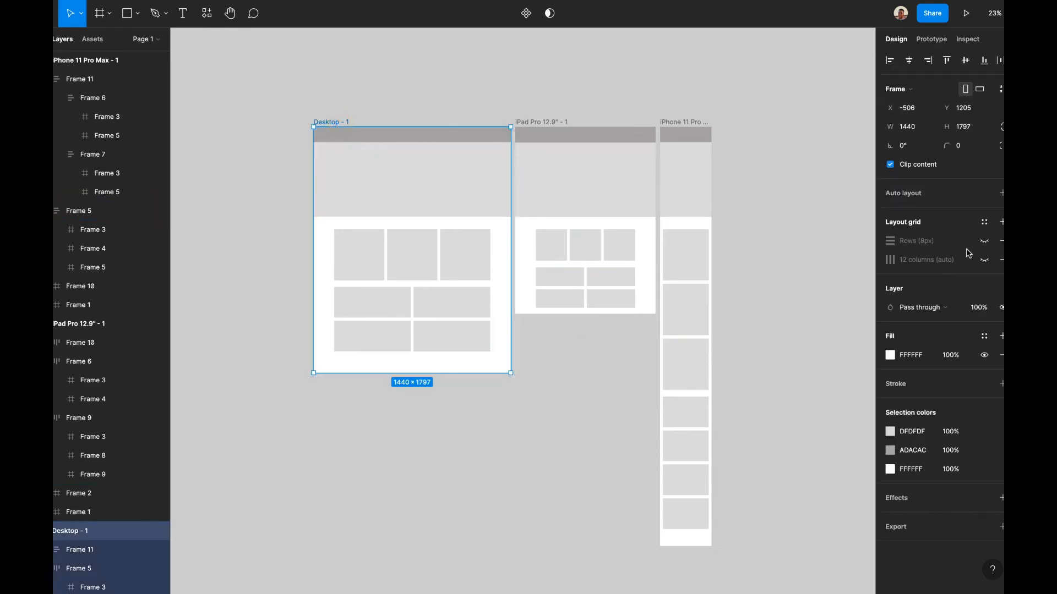
pyautogui.click(983, 241)
pyautogui.click(984, 260)
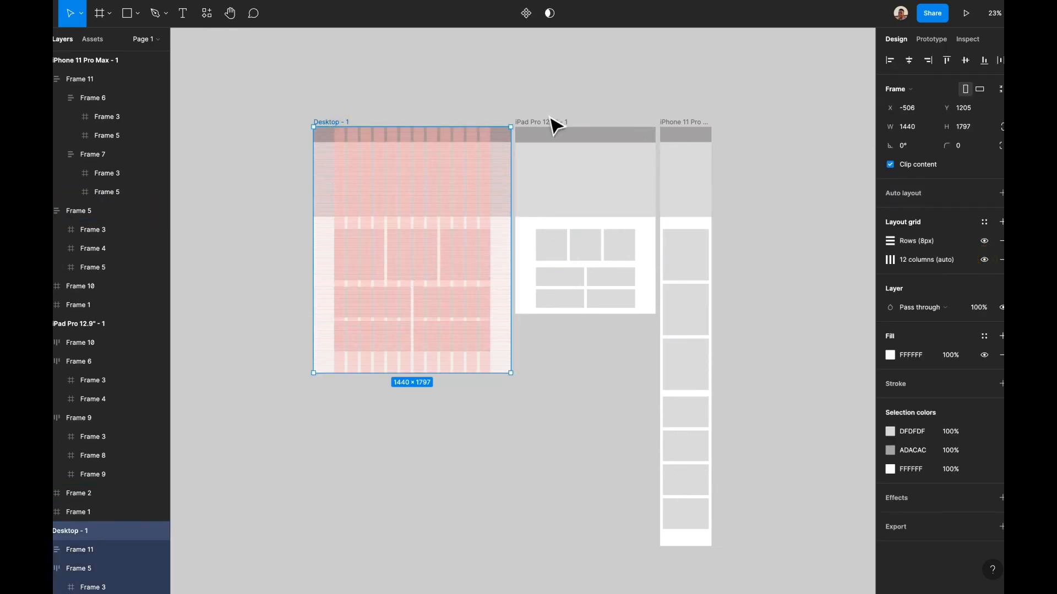
# - Turn the row and column layout grids back on for the iPad Pro frame
pyautogui.click(543, 120)
pyautogui.click(984, 242)
pyautogui.click(985, 259)
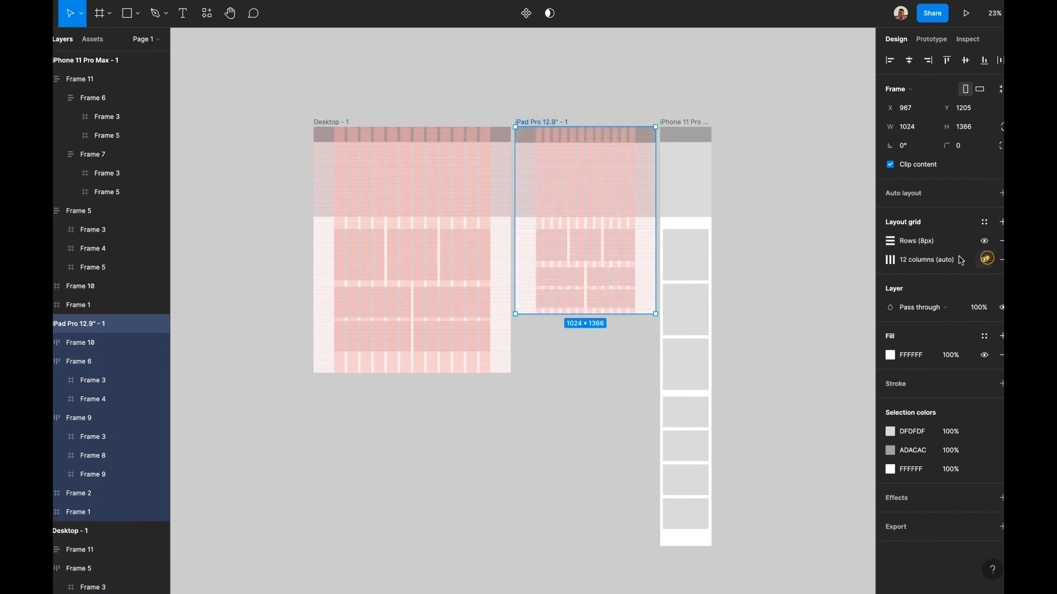
# - Show the 8px row grid and 4-column grid on the iPhone 11 Pro Max frame again
pyautogui.click(685, 122)
pyautogui.click(984, 241)
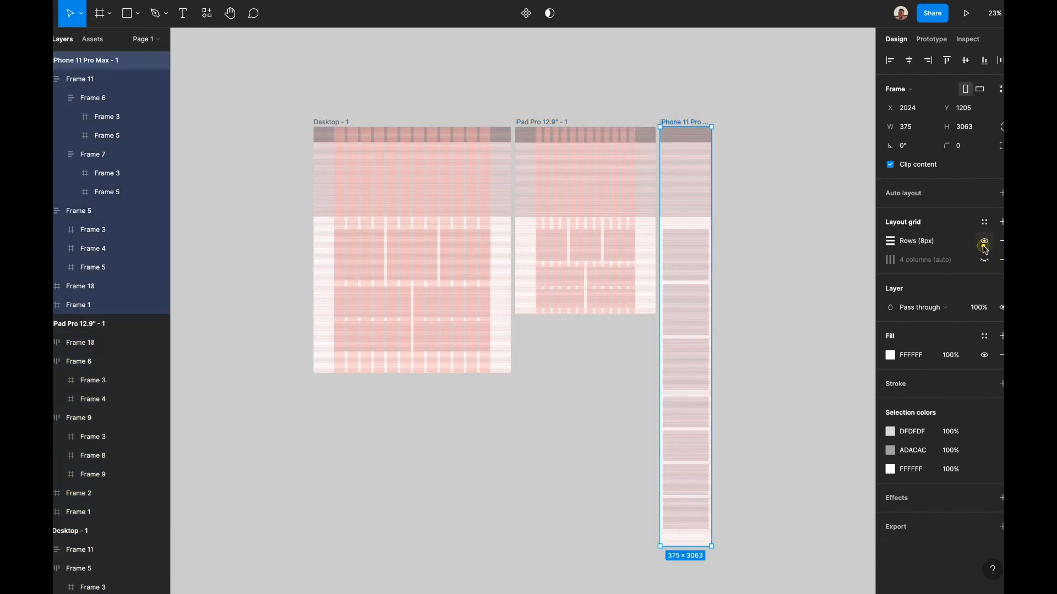
pyautogui.click(984, 260)
pyautogui.click(839, 204)
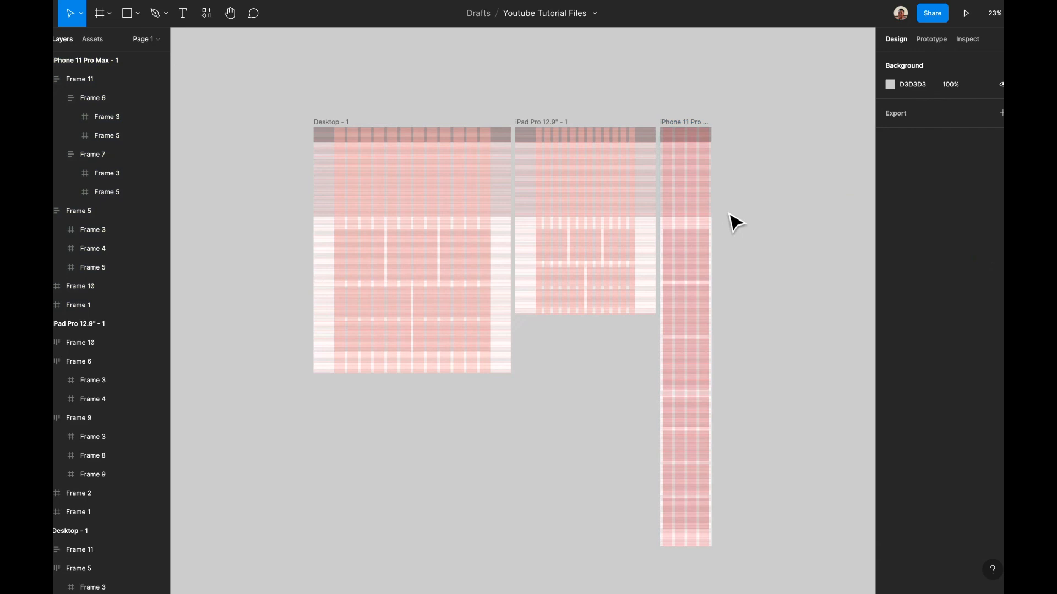
# - Examine how the Desktop, iPad Pro and iPhone wireframe blocks align to their visible row and column grids, from header to bottom
pyautogui.scroll(3, 736, 222)
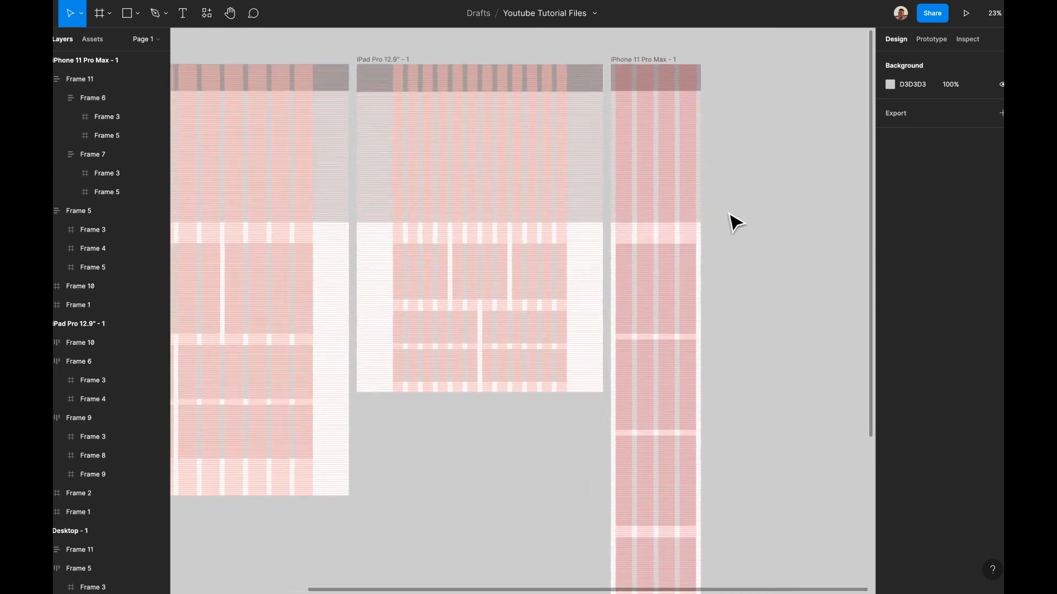
pyautogui.scroll(-2, 736, 223)
pyautogui.scroll(5, 735, 223)
pyautogui.scroll(8, 736, 223)
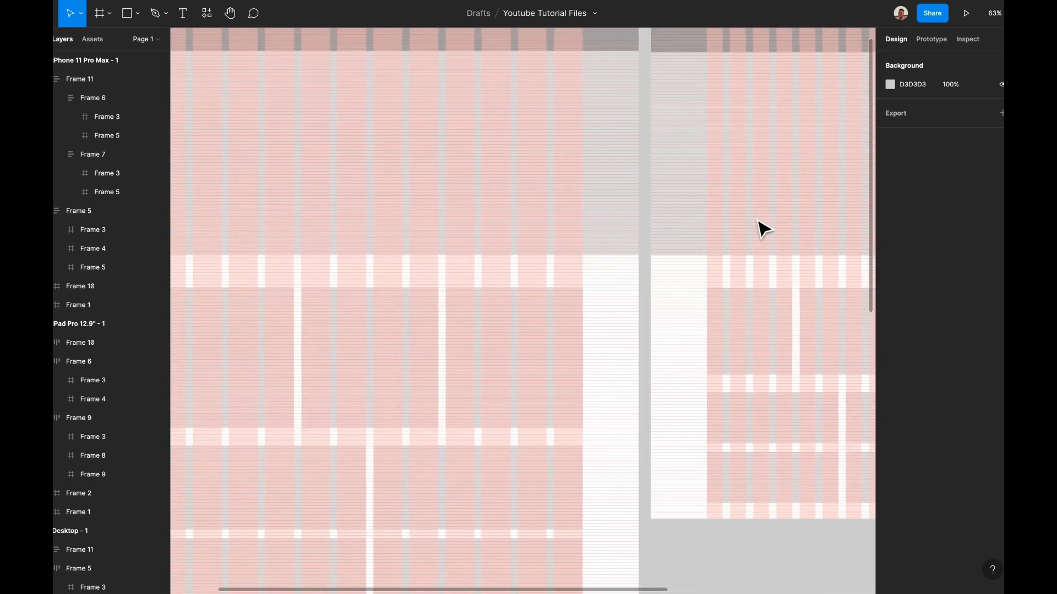
pyautogui.scroll(-2, 760, 227)
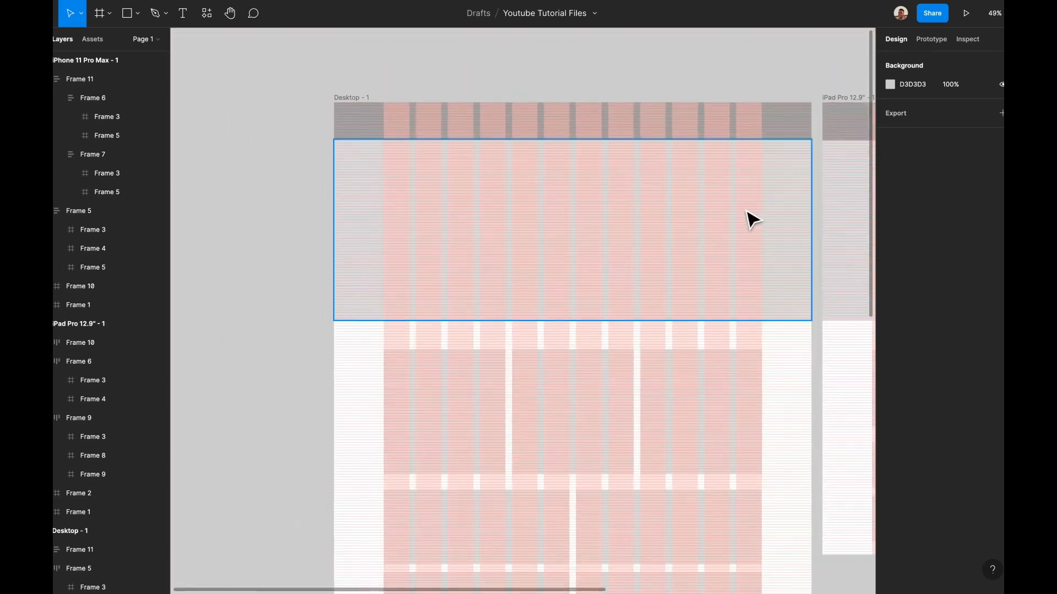
pyautogui.hscroll(6, 748, 217)
pyautogui.hscroll(6, 748, 217)
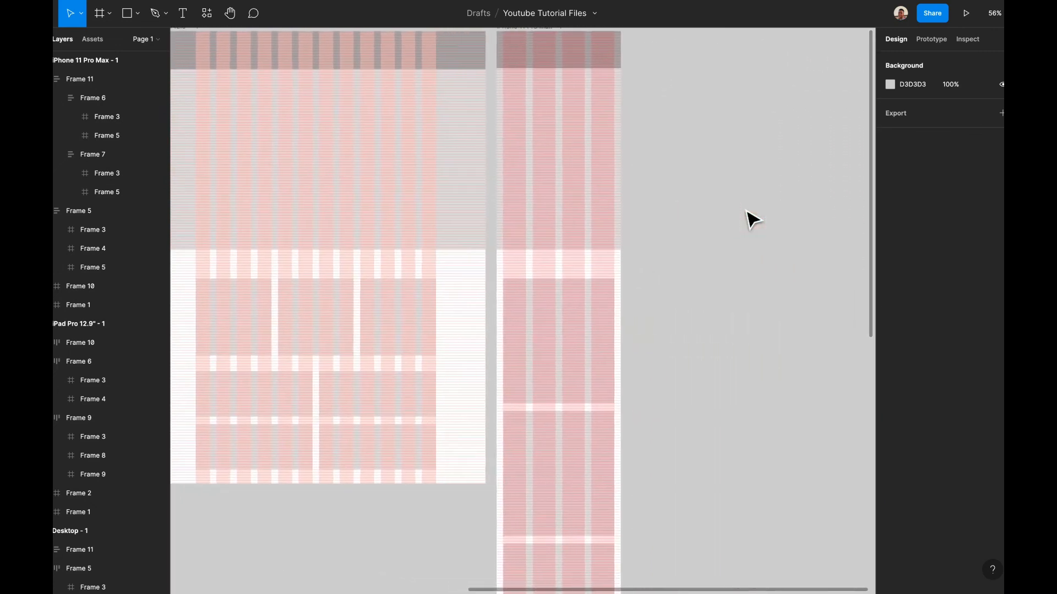
pyautogui.scroll(3, 731, 214)
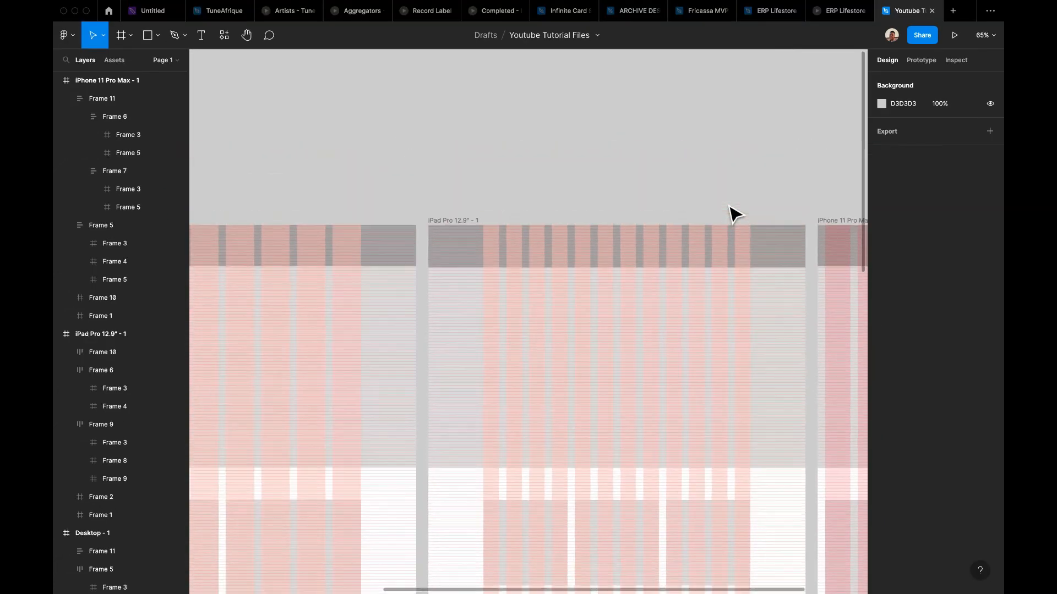
pyautogui.scroll(-5, 730, 209)
pyautogui.scroll(-3, 735, 215)
pyautogui.hscroll(4, 736, 215)
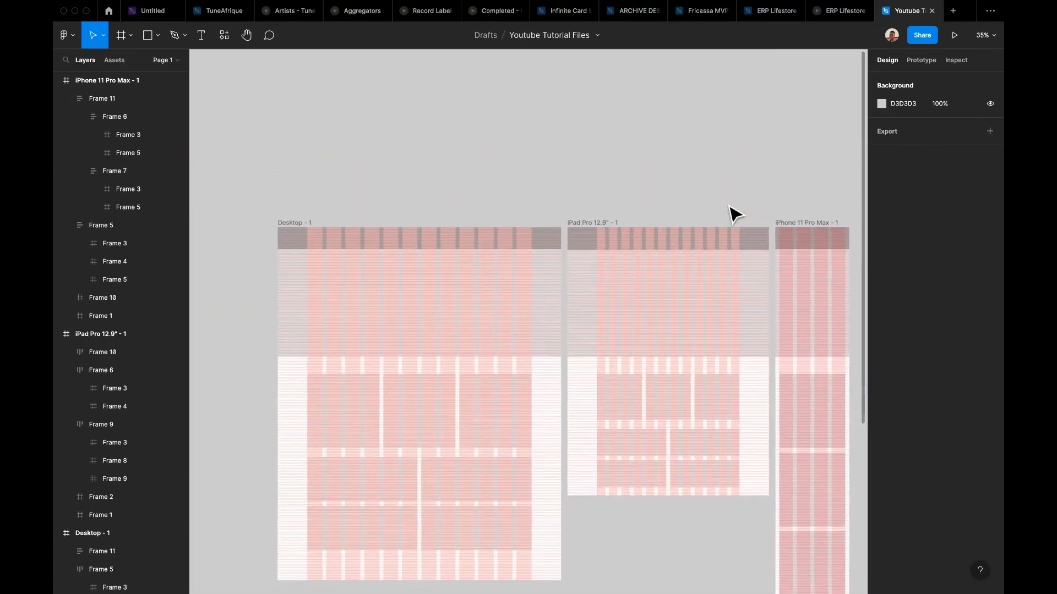
pyautogui.scroll(-5, 736, 215)
pyautogui.hscroll(2, 735, 214)
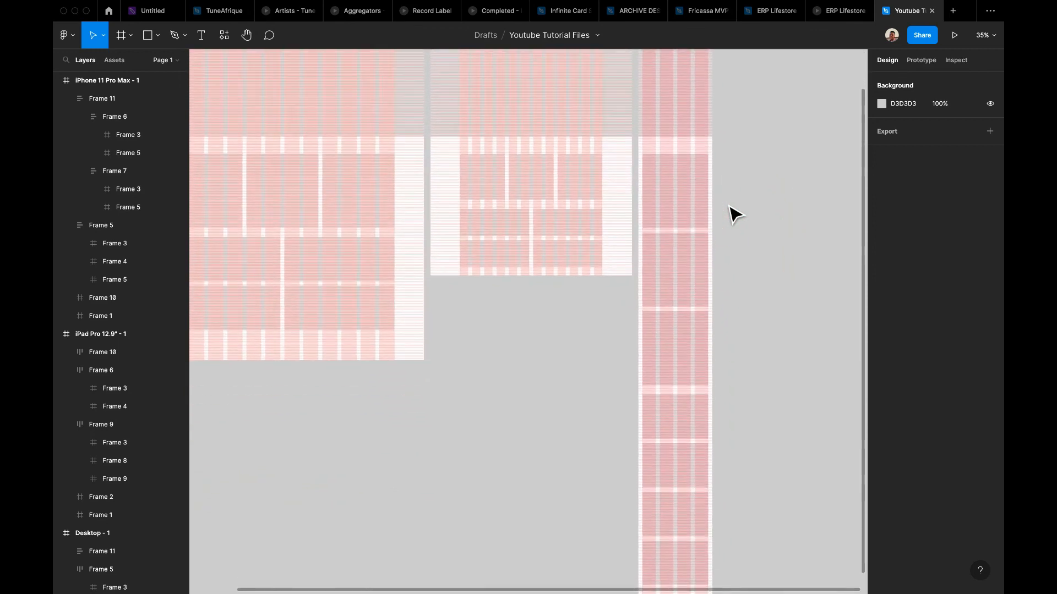
pyautogui.scroll(-2, 735, 215)
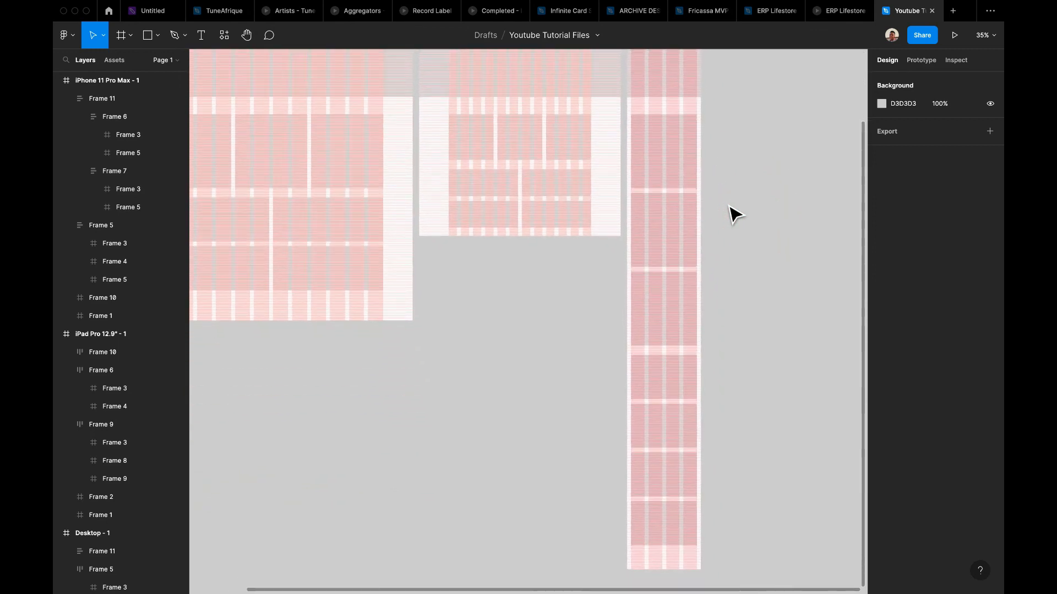
pyautogui.scroll(6, 736, 214)
pyautogui.hscroll(-2, 736, 215)
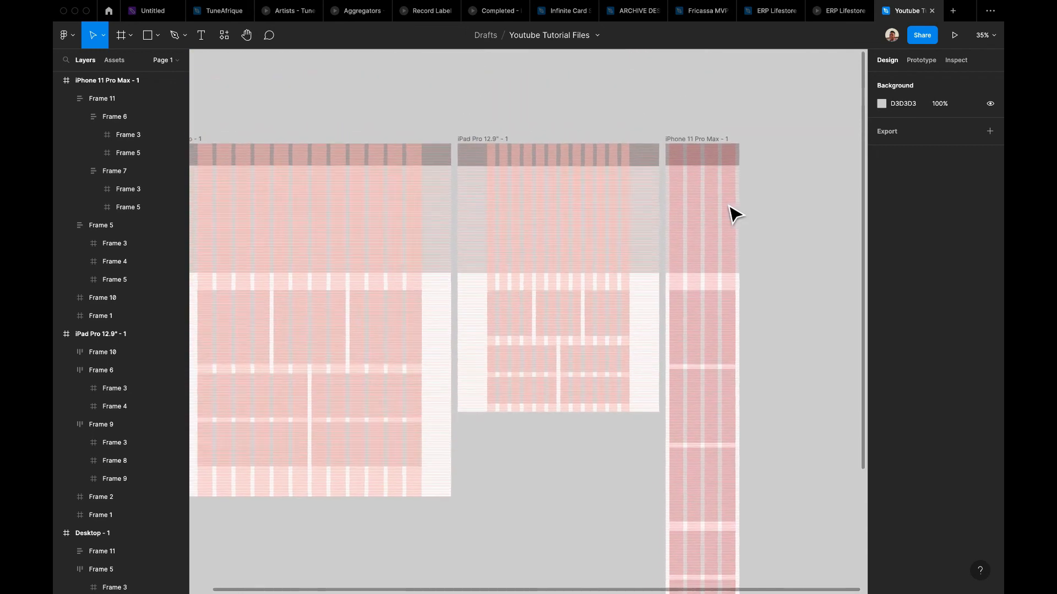
pyautogui.scroll(-1, 735, 215)
pyautogui.hscroll(-2, 735, 214)
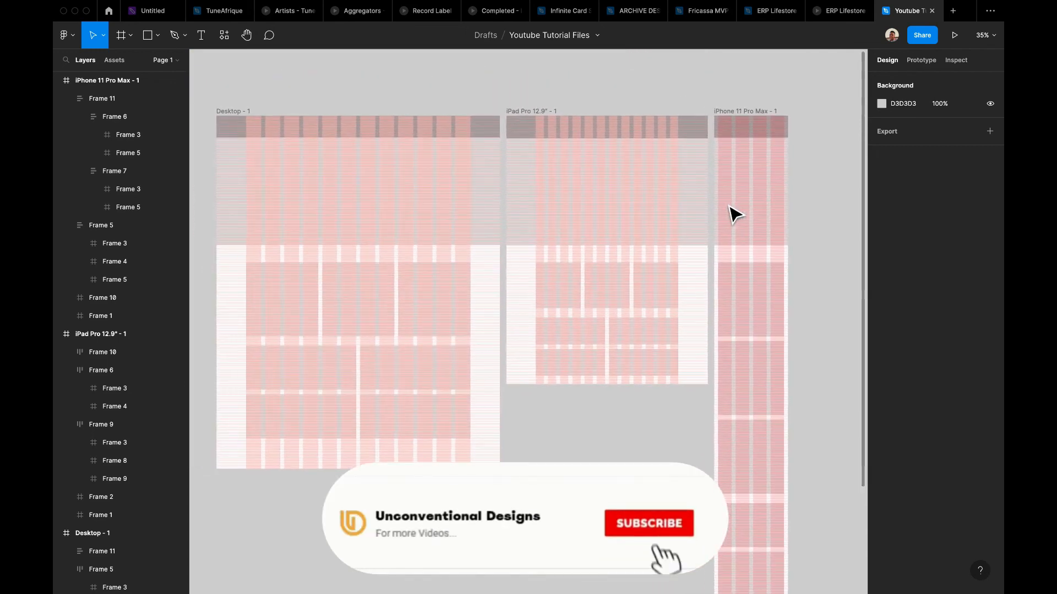